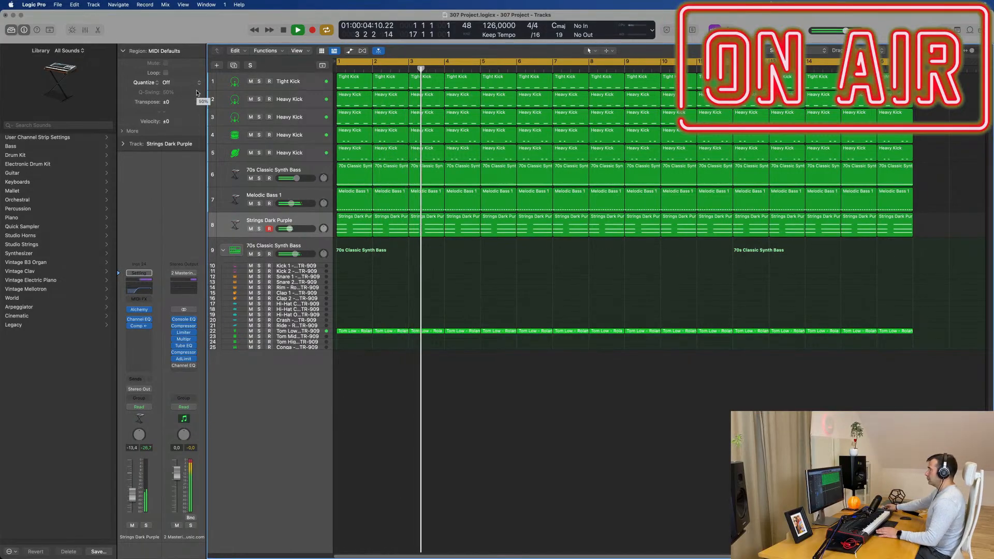
- Mute the Strings Dark Purple track and solo the Tight Kick track and the two Heavy Kick tracks below it
{"action": "left_click", "coordinate": [251, 228]}
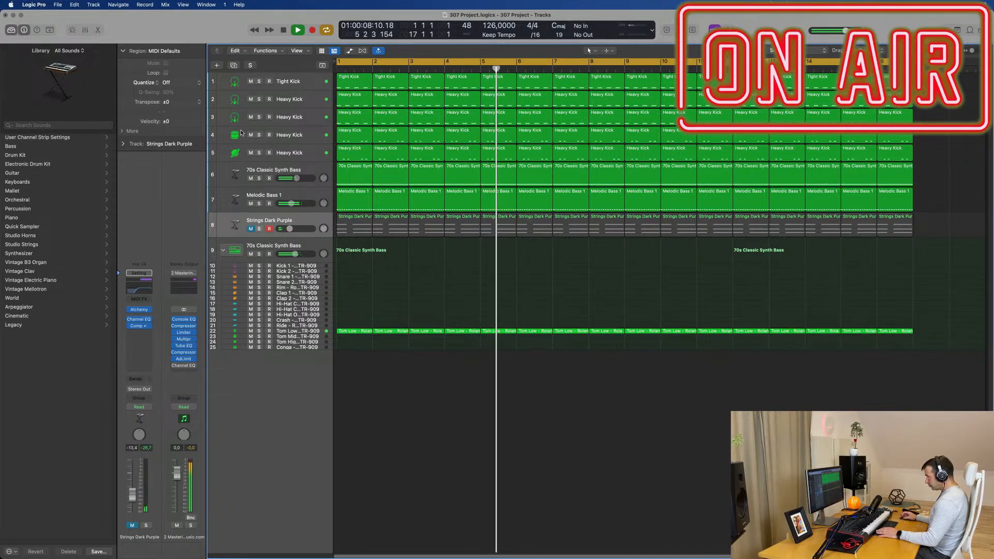
{"action": "left_click", "coordinate": [259, 82]}
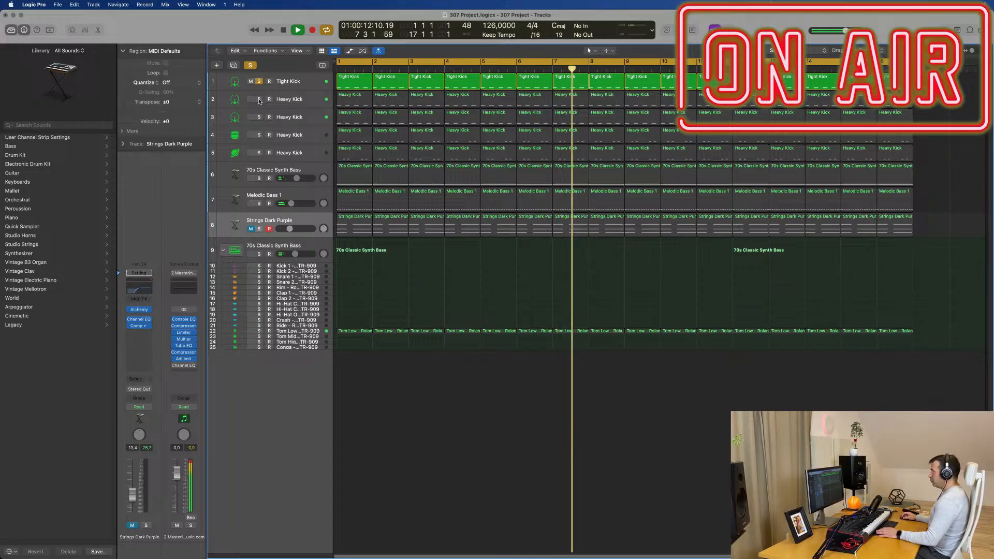
{"action": "left_click", "coordinate": [259, 99]}
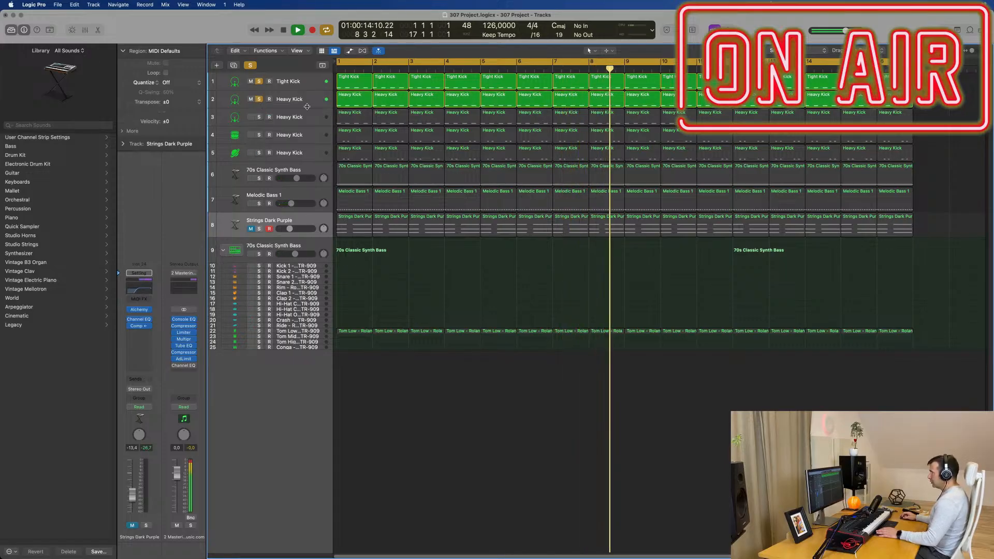
{"action": "left_click", "coordinate": [259, 117]}
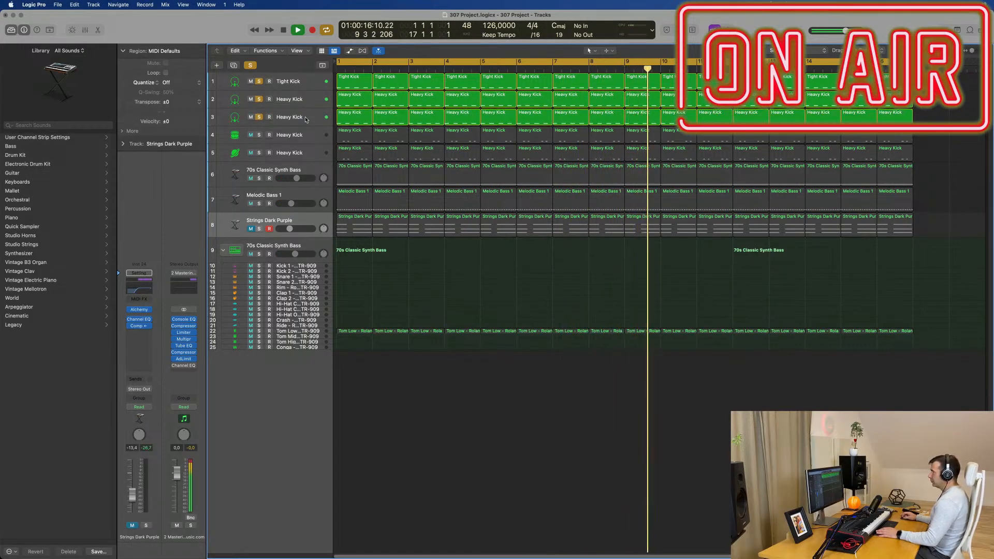
- Lower the volume of the Heavy Kick track on track 3 to about -16 dB
{"action": "left_click", "coordinate": [307, 119]}
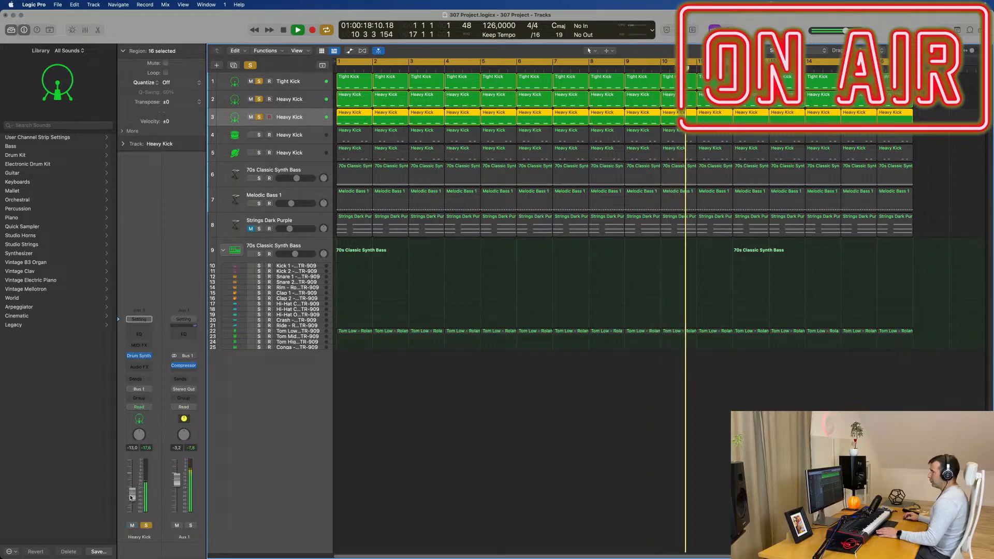
{"action": "left_click_drag", "start_coordinate": [133, 512], "coordinate": [132, 518]}
- Add the Heavy Kick tracks 4 and 5 to the solo group and set track 5's volume to about -15 dB
{"action": "left_click", "coordinate": [311, 134]}
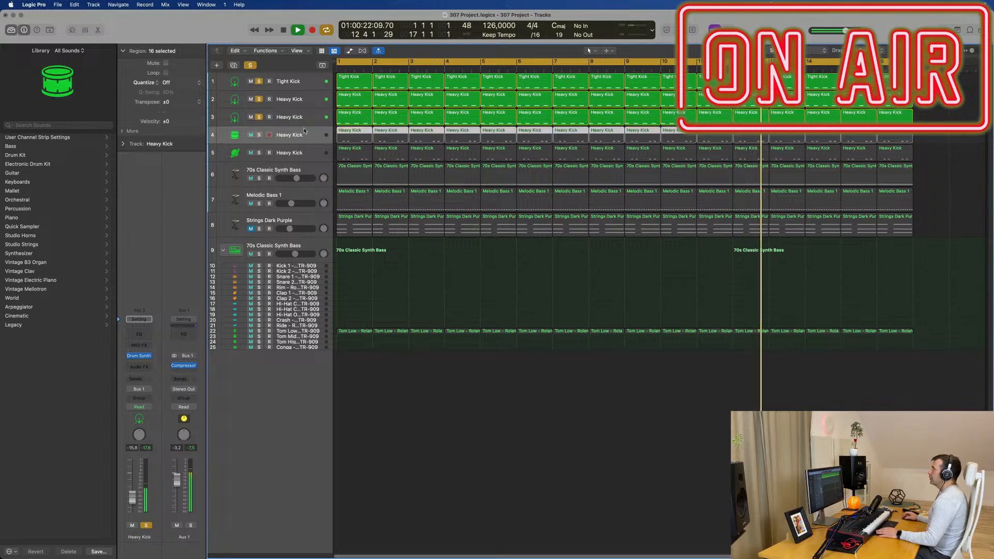
{"action": "left_click", "coordinate": [259, 135]}
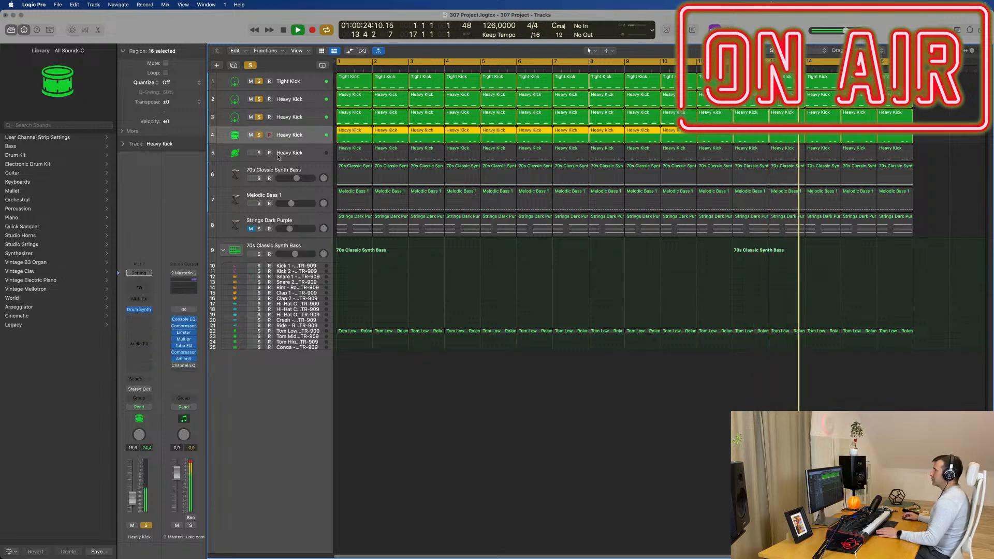
{"action": "left_click", "coordinate": [259, 153]}
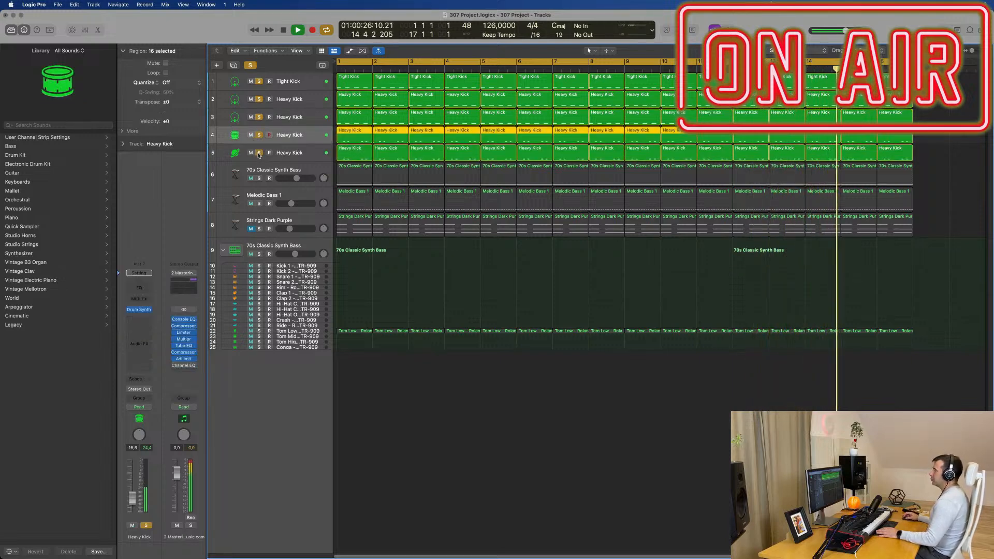
{"action": "left_click", "coordinate": [308, 155]}
{"action": "left_click_drag", "start_coordinate": [136, 499], "coordinate": [136, 499]}
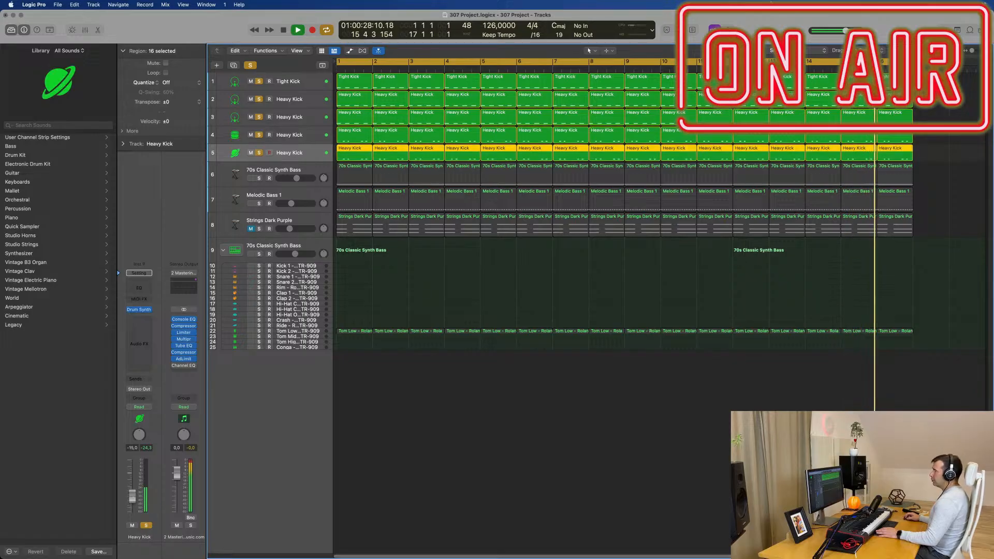
- Solo the 70s Classic Synth Bass and Melodic Bass 1 tracks, and lower Melodic Bass 1's volume to about -16 dB
{"action": "left_click", "coordinate": [305, 176]}
{"action": "left_click", "coordinate": [261, 179]}
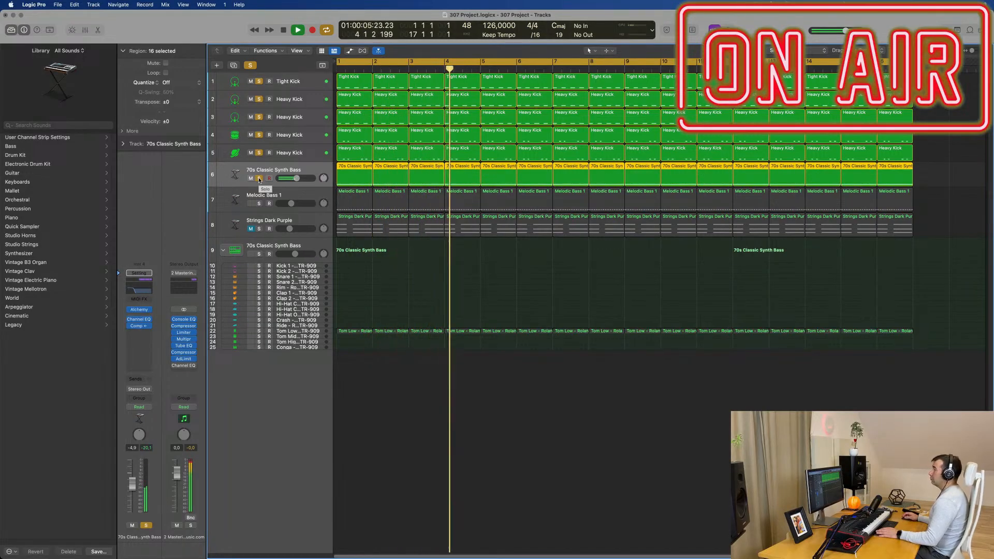
{"action": "left_click", "coordinate": [259, 204]}
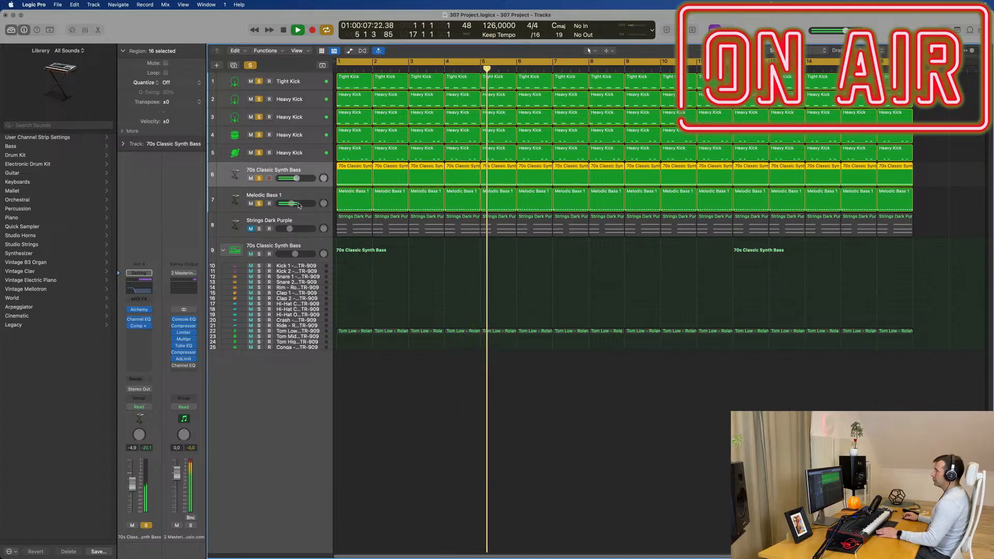
{"action": "left_click", "coordinate": [317, 212]}
{"action": "key", "text": "space"}
{"action": "mouse_move", "coordinate": [135, 499]}
{"action": "left_mouse_down"}
{"action": "mouse_move", "coordinate": [135, 514]}
{"action": "mouse_move", "coordinate": [132, 498]}
{"action": "left_mouse_up"}
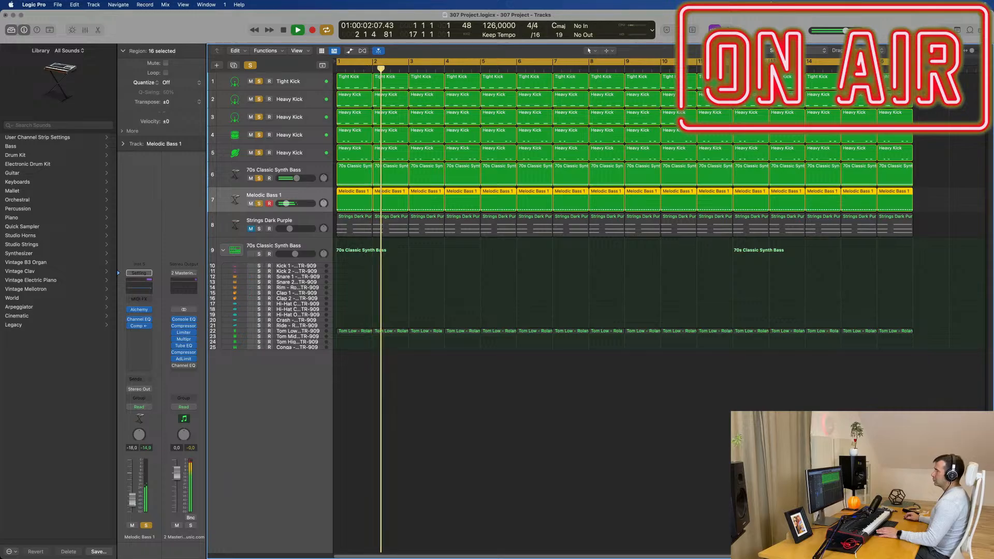
- Examine the Alchemy synth settings of the Melodic Bass 1 track, then close the plug-in
{"action": "left_click", "coordinate": [139, 310]}
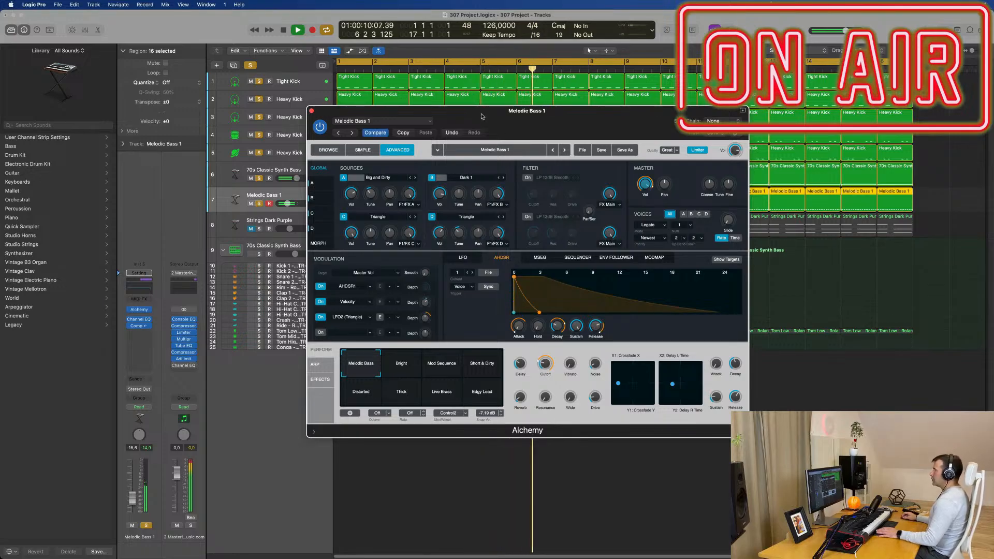
{"action": "left_click_drag", "start_coordinate": [480, 118], "coordinate": [545, 142]}
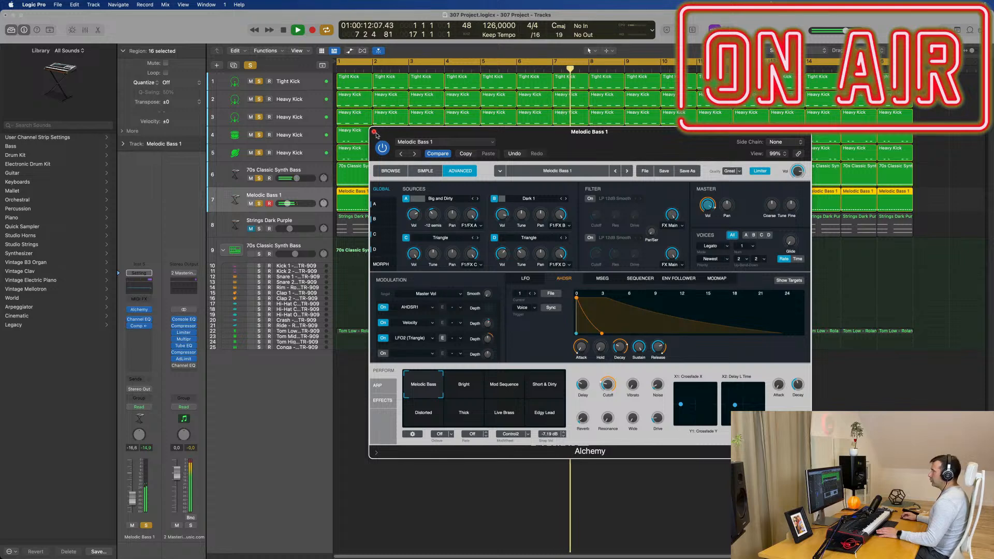
{"action": "left_click", "coordinate": [375, 132]}
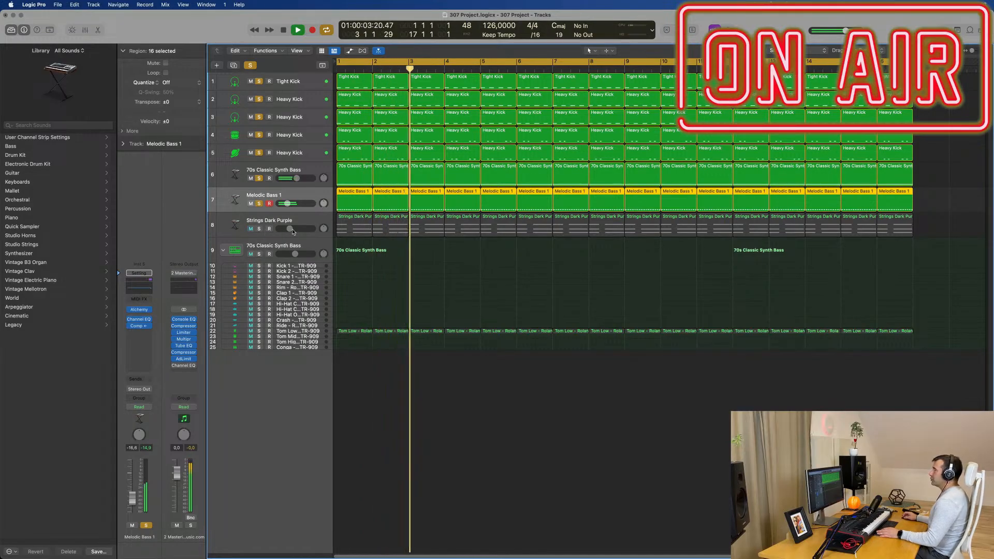
- Unmute the Strings Dark Purple track and delete all of its regions
{"action": "left_click", "coordinate": [250, 228]}
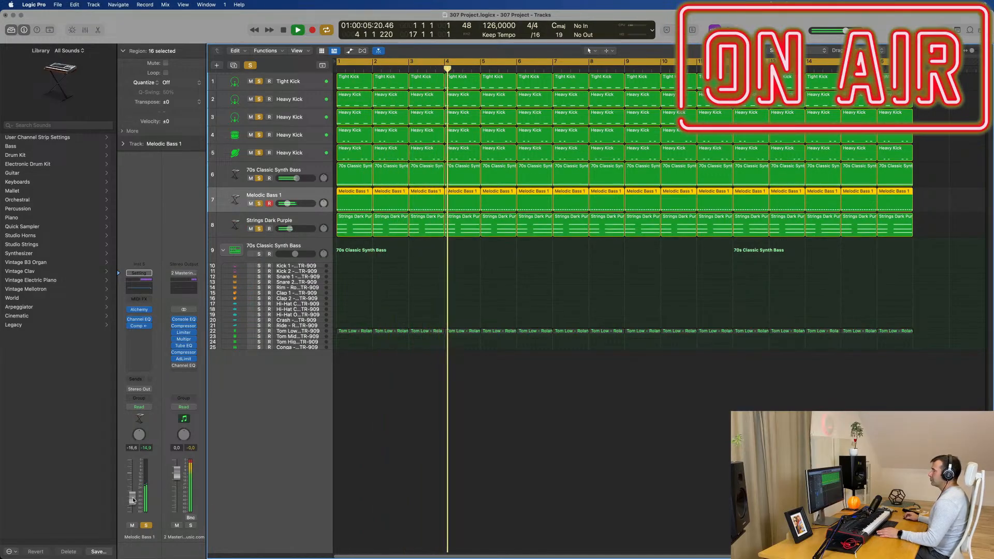
{"action": "left_click", "coordinate": [434, 282]}
{"action": "left_click_drag", "start_coordinate": [350, 267], "coordinate": [914, 231]}
{"action": "key", "text": "Delete"}
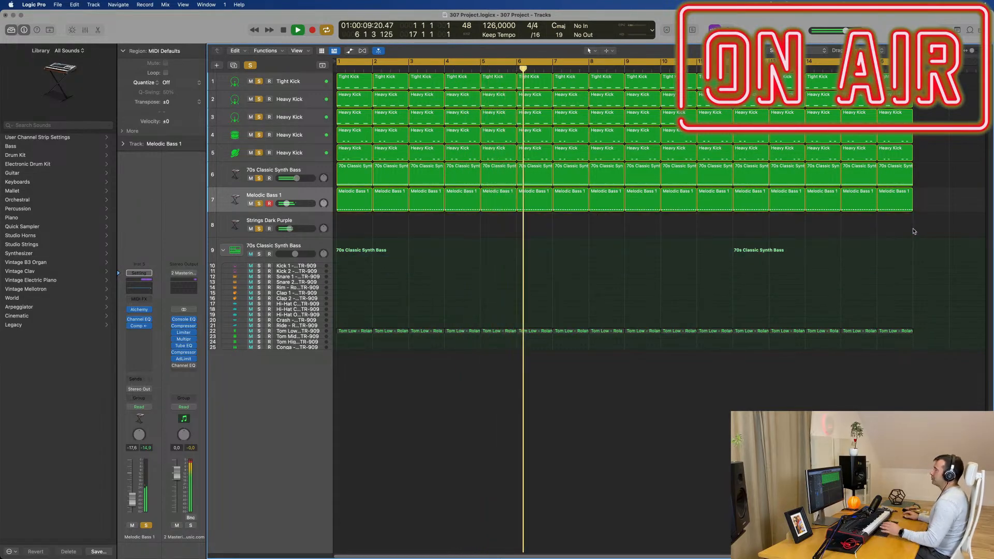
- Turn off solo on all tracks and lower the Tom Low track's volume to about -12 dB
{"action": "left_click", "coordinate": [250, 65]}
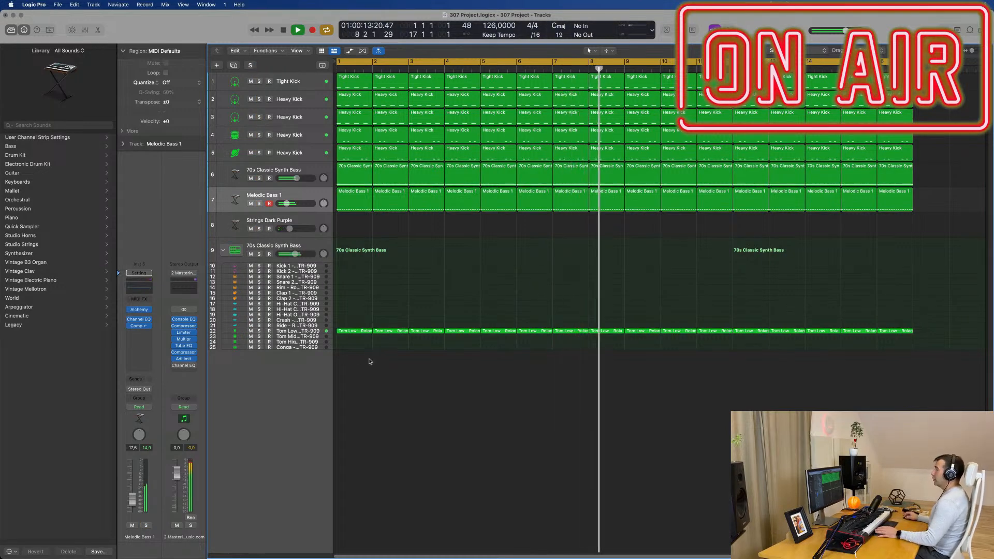
{"action": "left_click", "coordinate": [305, 332]}
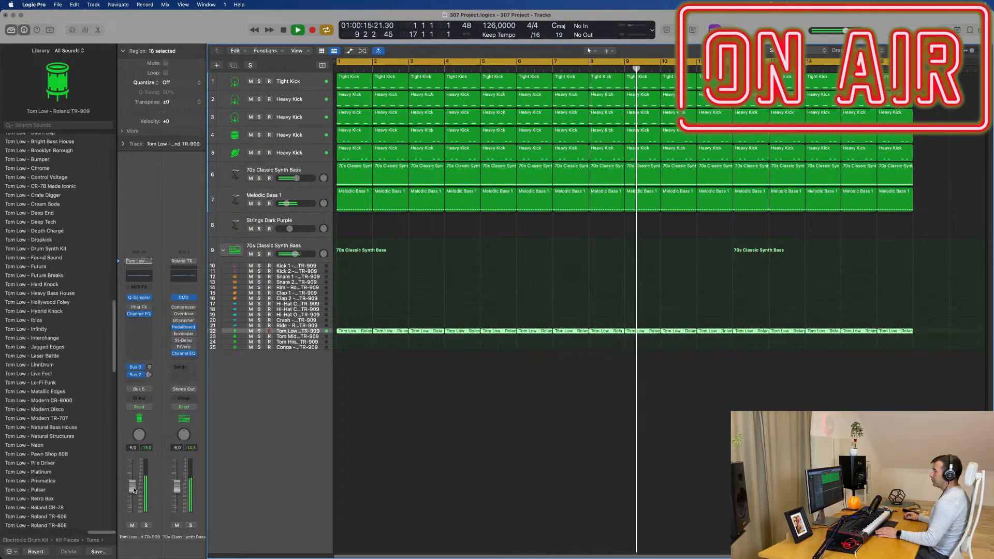
{"action": "left_click_drag", "start_coordinate": [132, 487], "coordinate": [132, 494]}
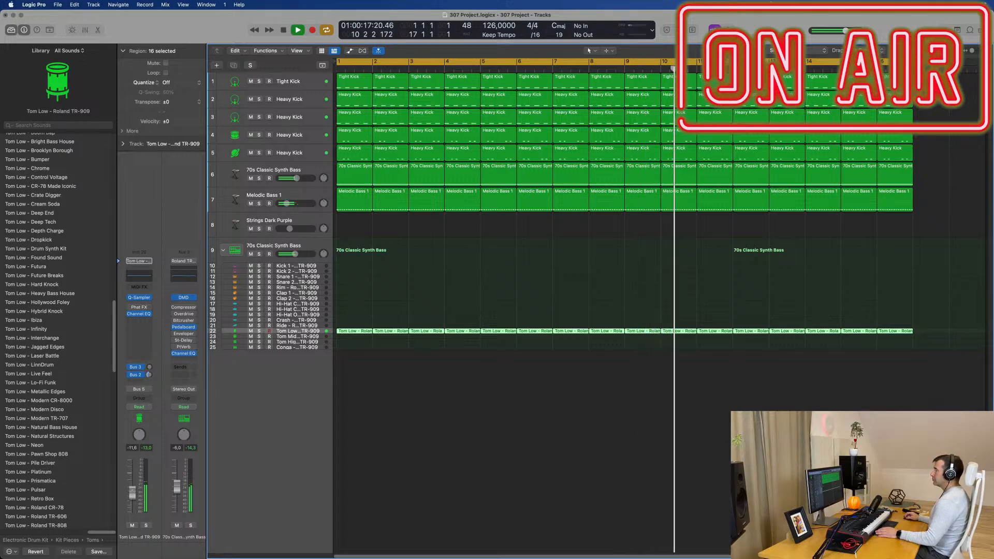
- Initialize the Alchemy synth setting on the Strings Dark Purple track
{"action": "left_click", "coordinate": [303, 222]}
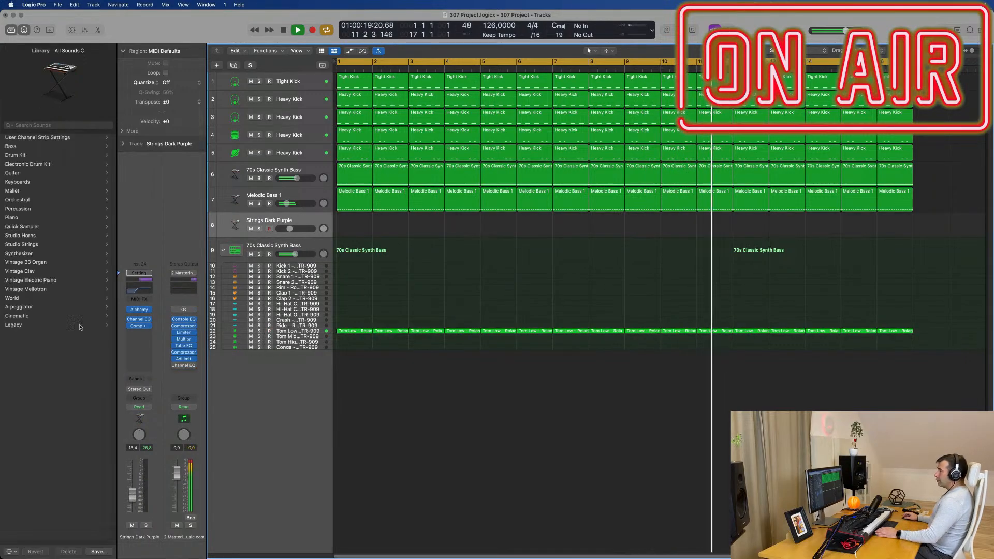
{"action": "left_click", "coordinate": [139, 311]}
{"action": "left_click_drag", "start_coordinate": [527, 123], "coordinate": [498, 114]}
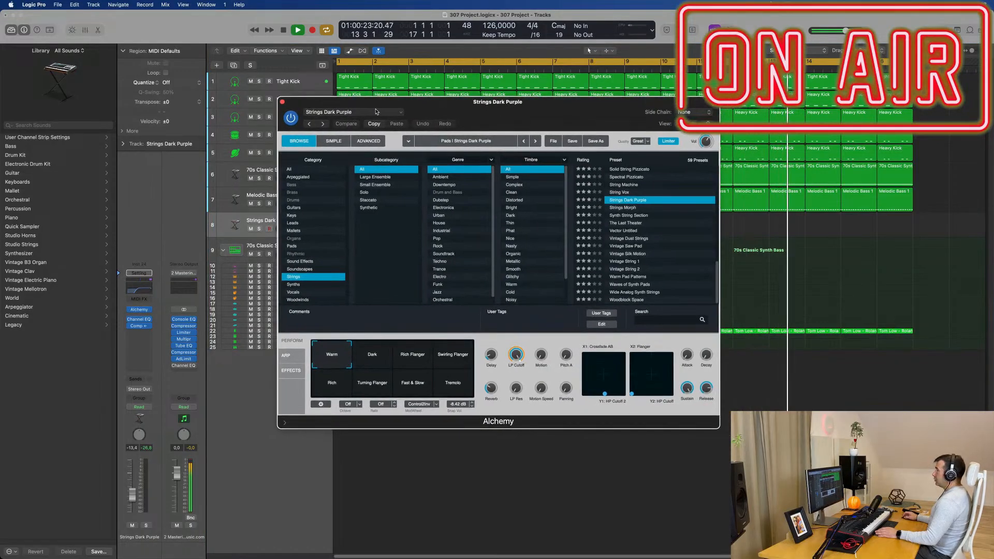
{"action": "left_click", "coordinate": [358, 114]}
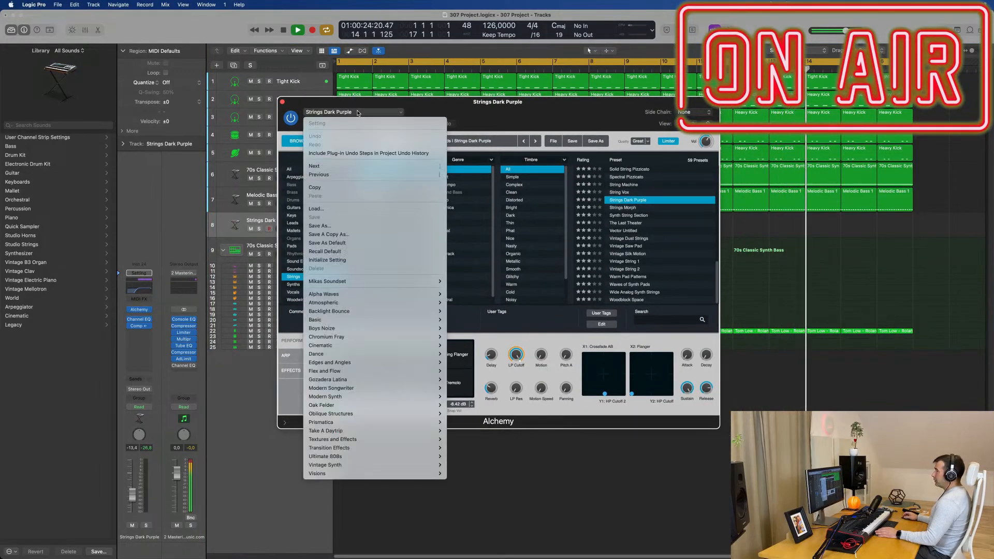
{"action": "left_click", "coordinate": [350, 260]}
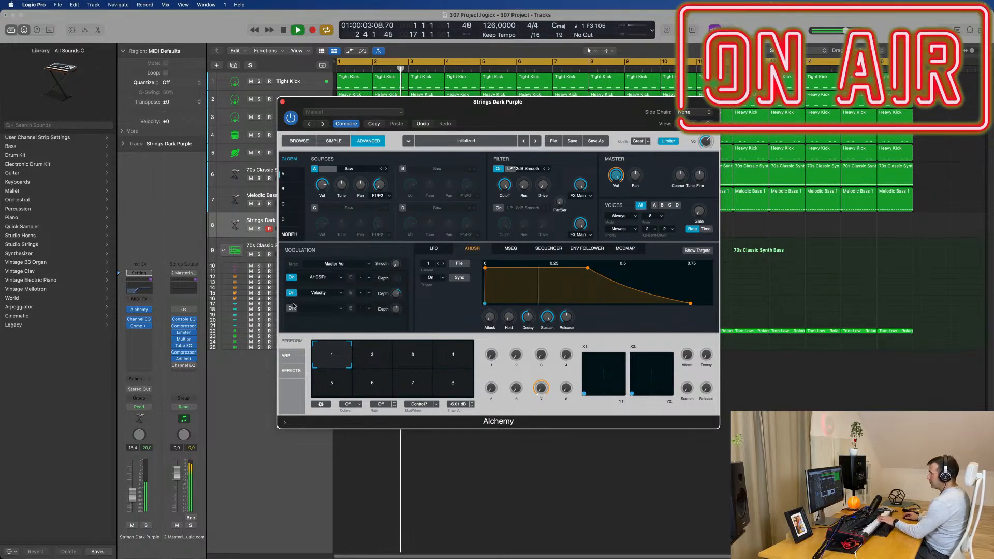
- Browse the oscillator waveforms for Alchemy's source A and set it to Saw - Vintage 1
{"action": "left_click_drag", "start_coordinate": [537, 109], "coordinate": [581, 89]}
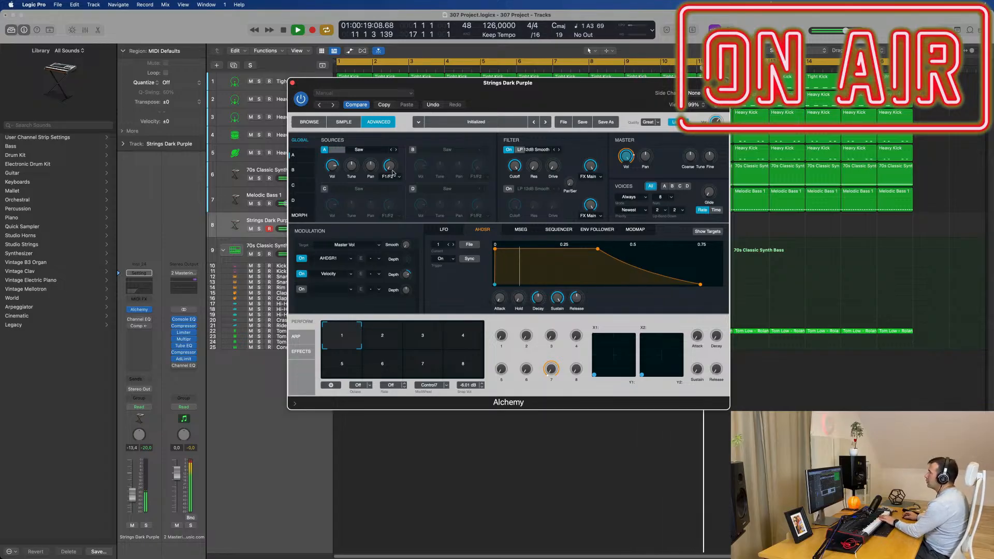
{"action": "left_click", "coordinate": [397, 151]}
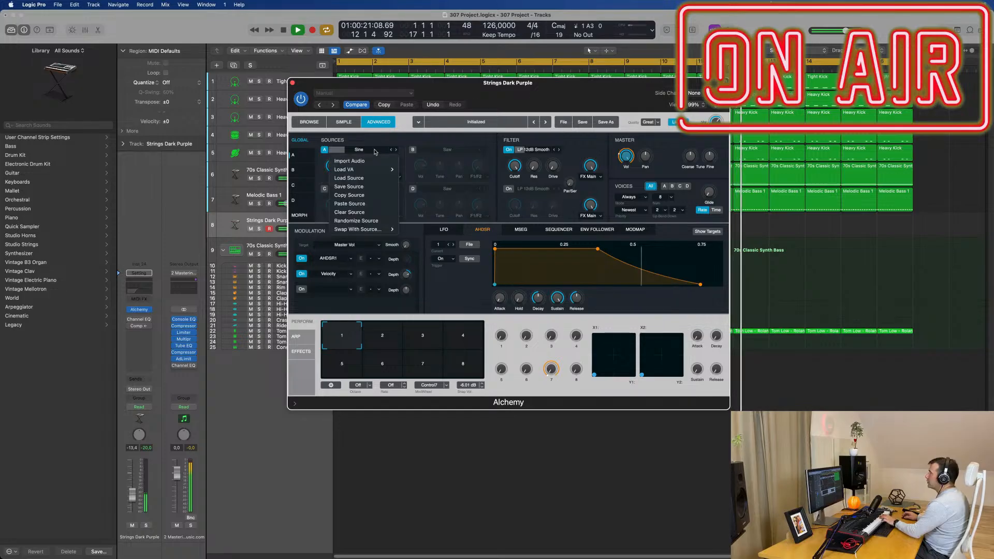
{"action": "mouse_move", "coordinate": [381, 170]}
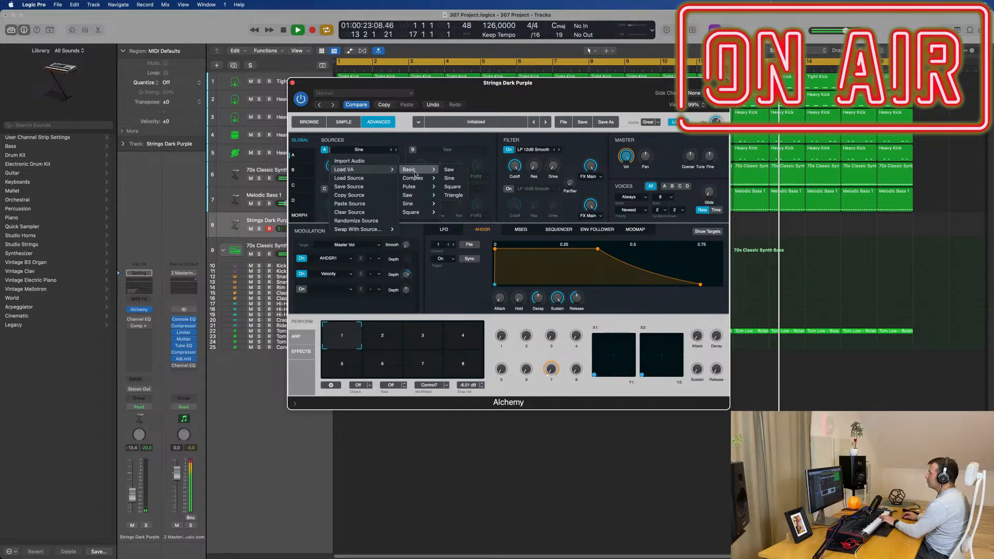
{"action": "mouse_move", "coordinate": [417, 179]}
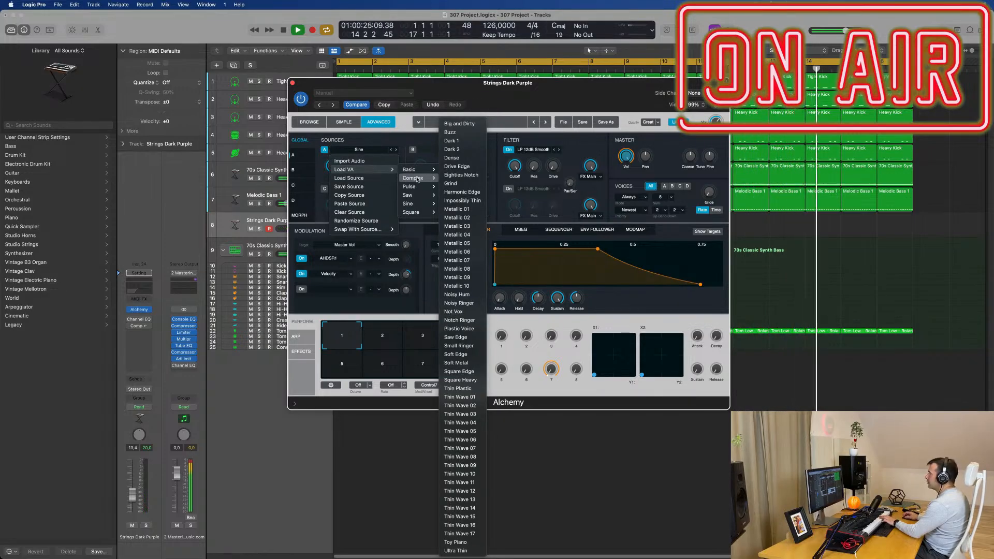
{"action": "left_click", "coordinate": [455, 195]}
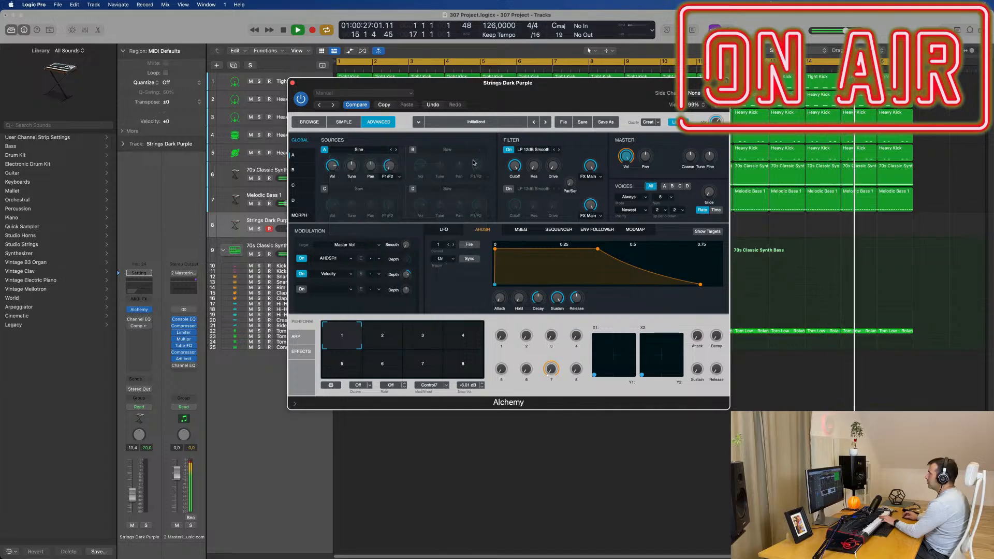
{"action": "left_click", "coordinate": [396, 149]}
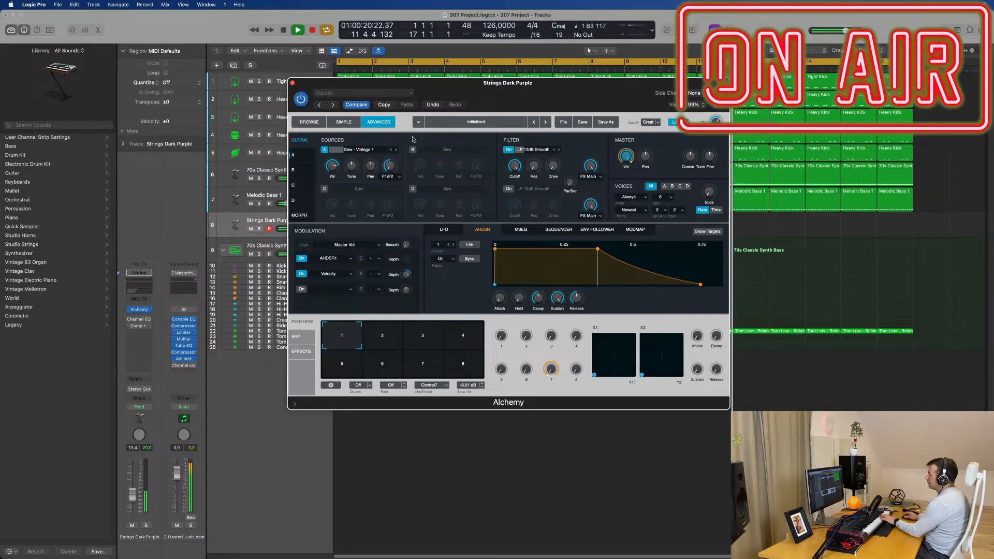
- Adjust Alchemy's Filter 1 cutoff and shape the first AHDSR envelope with a short attack, a falling decay and almost no sustain
{"action": "left_click_drag", "start_coordinate": [516, 167], "coordinate": [462, 116]}
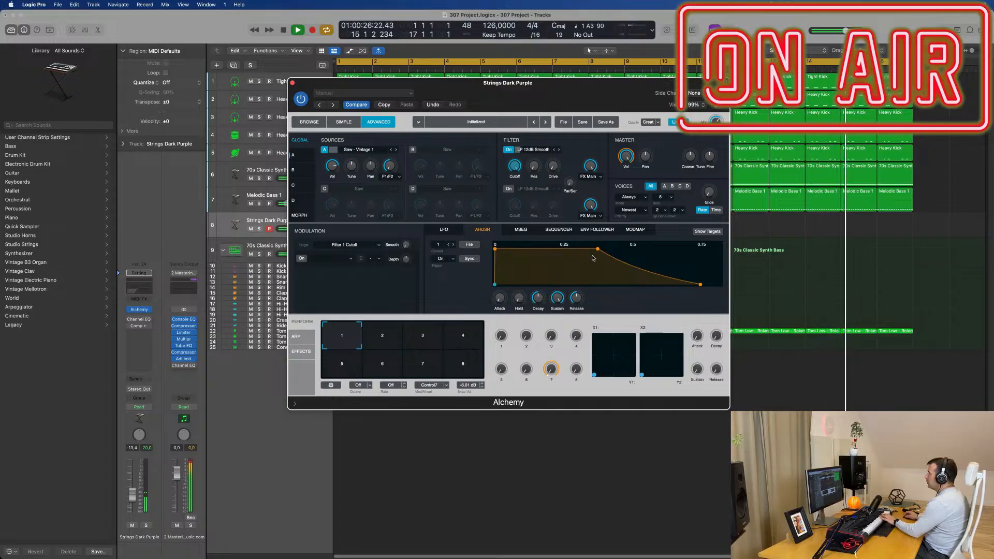
{"action": "left_click_drag", "start_coordinate": [598, 249], "coordinate": [589, 284]}
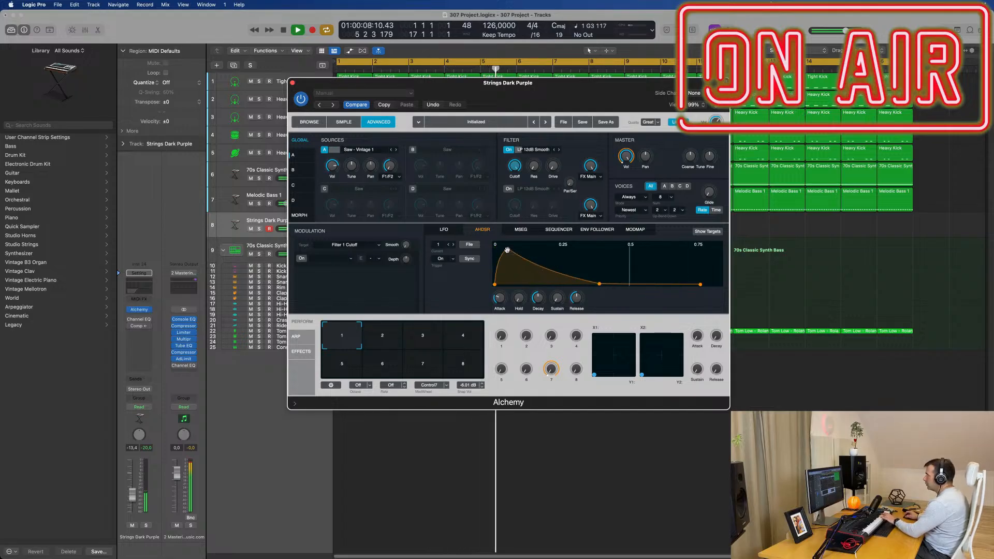
{"action": "left_click_drag", "start_coordinate": [508, 250], "coordinate": [500, 249]}
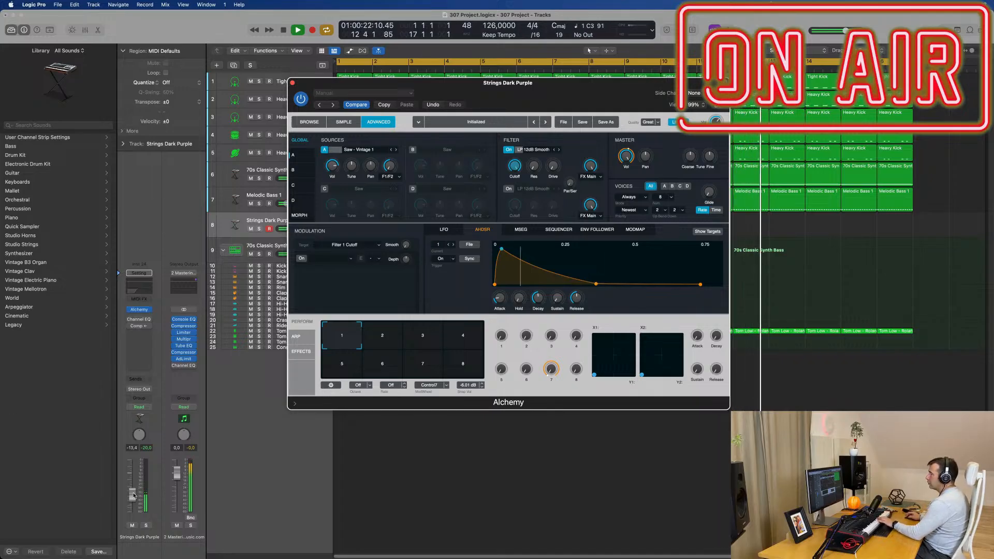
- Raise the Strings Dark Purple track's volume to -9.0 dB and start recording a new part on it
{"action": "left_click_drag", "start_coordinate": [132, 489], "coordinate": [131, 485]}
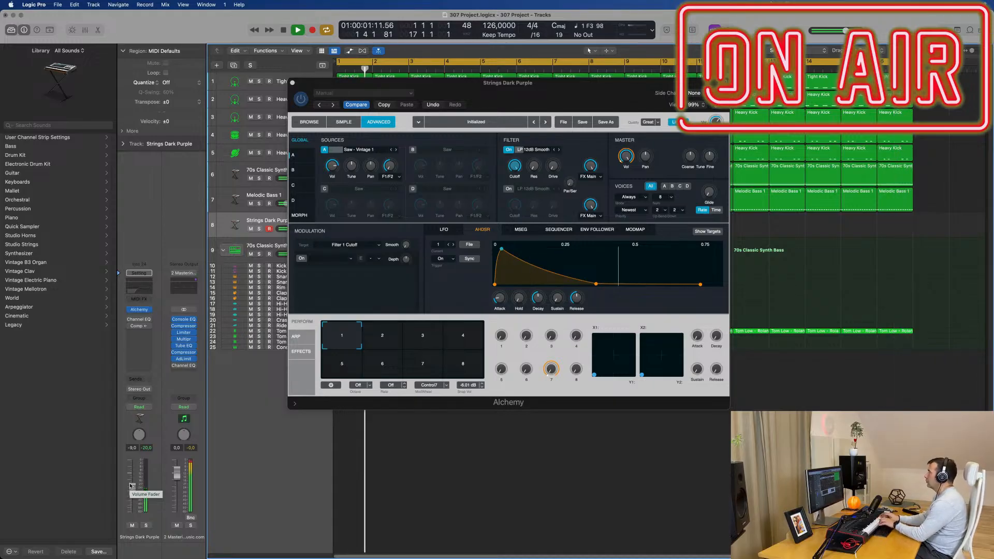
{"action": "key", "text": "r"}
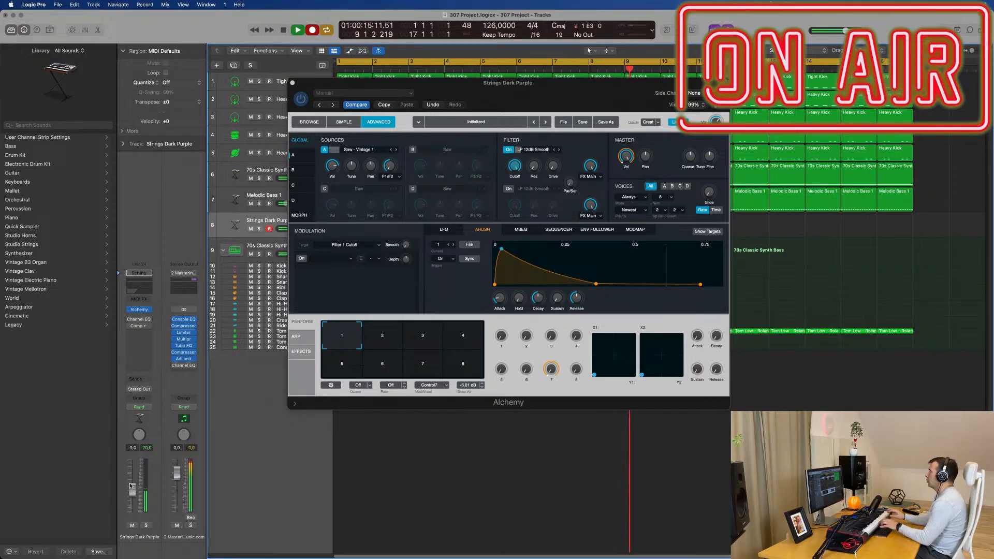
- Stop the recording, move the Alchemy window below the tracks and play the new take back from the project start
{"action": "left_click_drag", "start_coordinate": [595, 87], "coordinate": [601, 379]}
{"action": "key", "text": "Return"}
{"action": "key", "text": "space"}
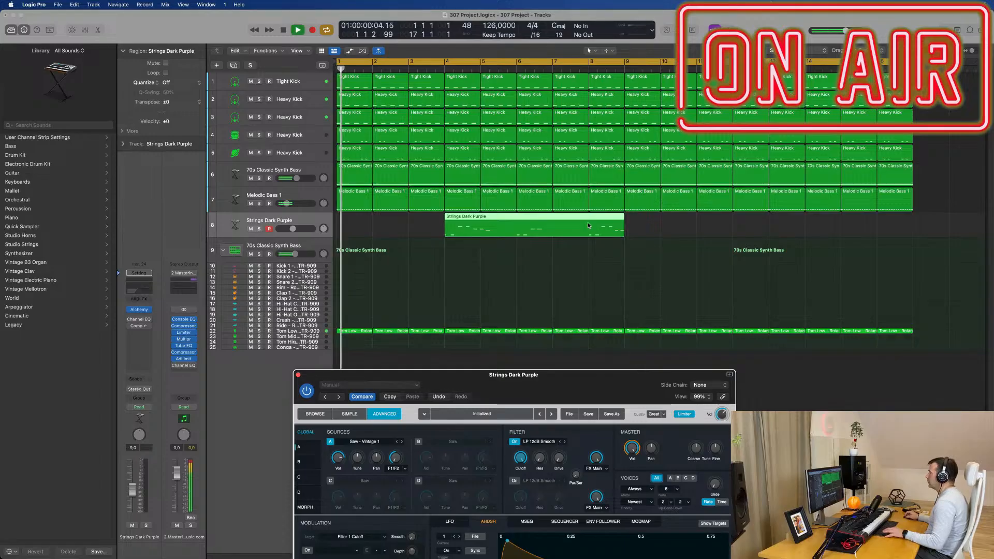
{"action": "left_click", "coordinate": [589, 223]}
{"action": "key", "text": "space"}
{"action": "key", "text": "Return"}
{"action": "key", "text": "space"}
{"action": "key", "text": "space"}
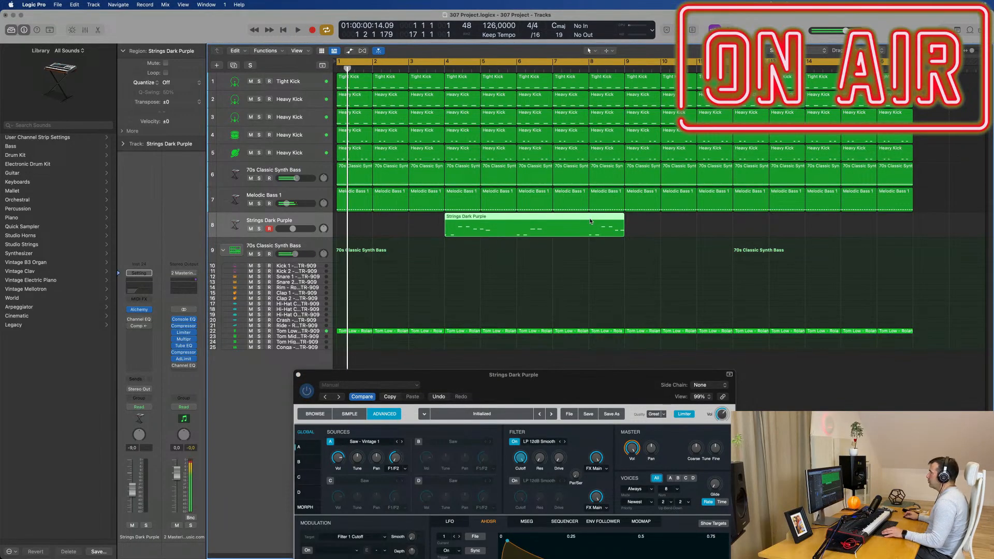
- Split the recorded Strings Dark Purple region at bar 8, keep only its last bar and move it to bar 1
{"action": "left_click", "coordinate": [589, 218]}
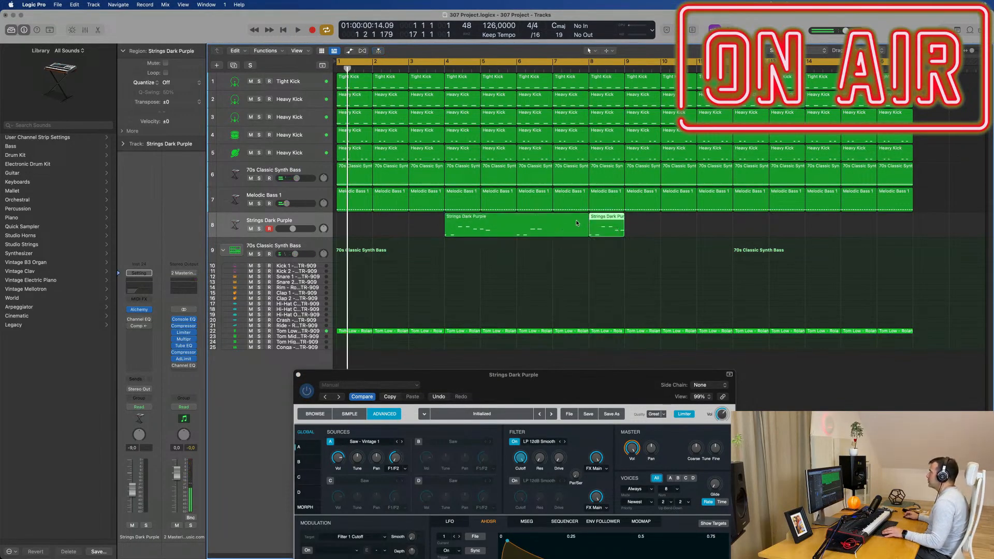
{"action": "key", "text": "BackSpace"}
{"action": "left_click_drag", "start_coordinate": [612, 218], "coordinate": [367, 219]}
{"action": "key", "text": "Return"}
{"action": "key", "text": "space"}
{"action": "key", "text": "space"}
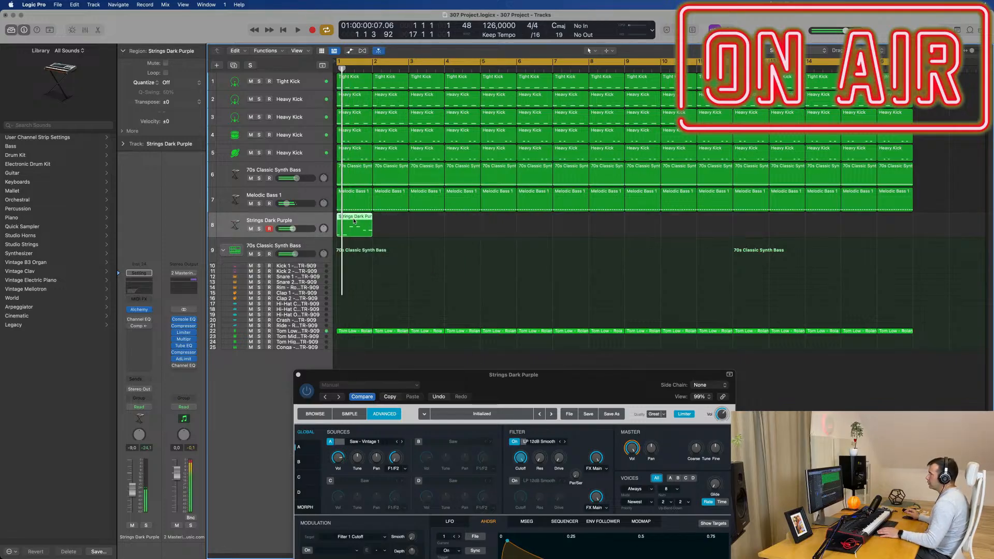
- Open the one-bar Strings Dark Purple region in the Piano Roll and quantize all its notes to 1/16 Note
{"action": "double_click", "coordinate": [354, 221]}
{"action": "left_click_drag", "start_coordinate": [475, 380], "coordinate": [857, 360]}
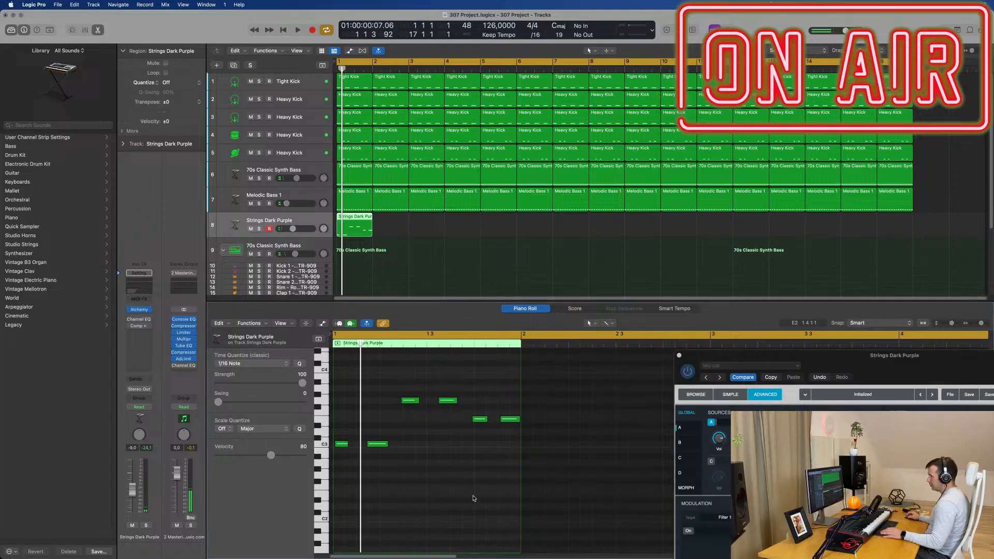
{"action": "key", "text": "super+a"}
{"action": "key", "text": "space"}
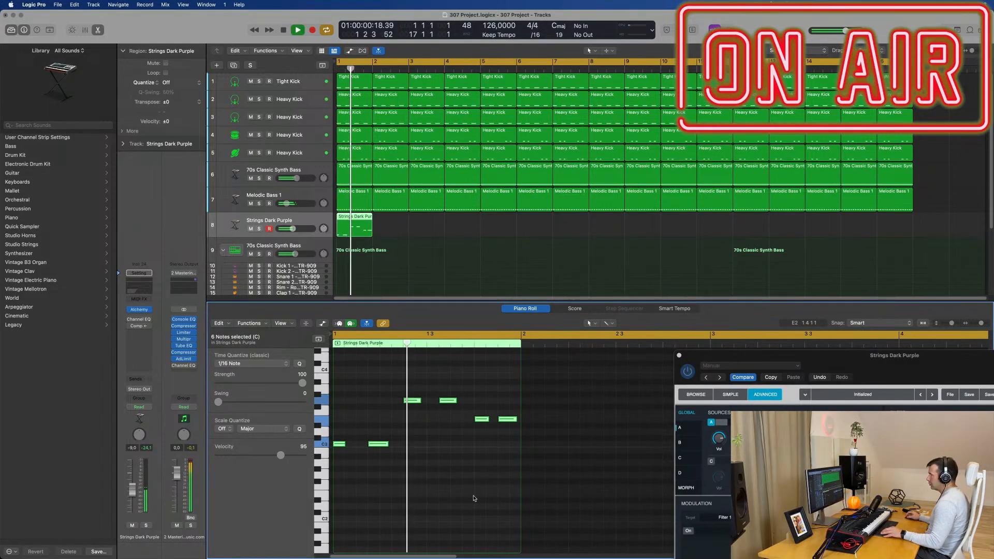
{"action": "key", "text": "super+Right"}
{"action": "left_click", "coordinate": [366, 323]}
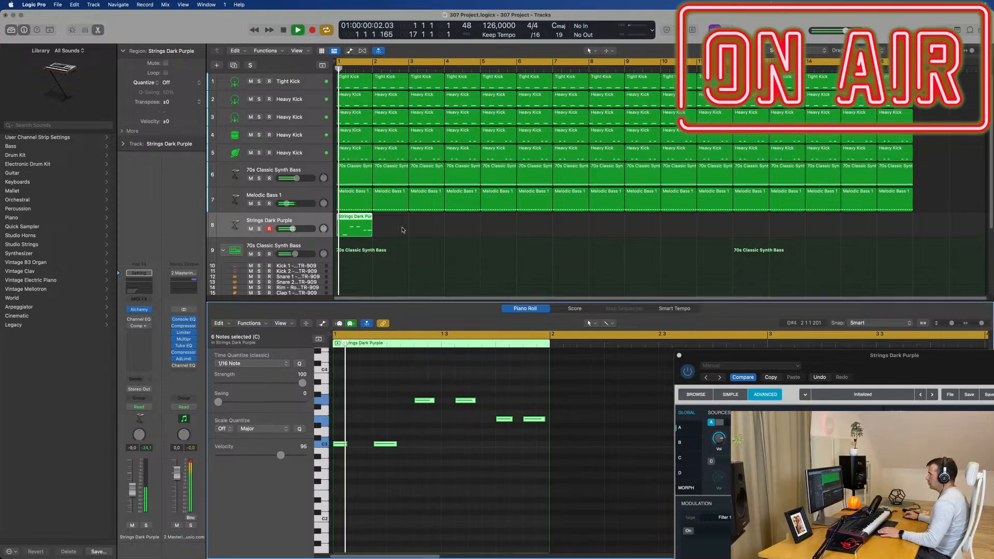
- Repeat the one-bar Strings Dark Purple region along its track until it fills the arrangement up to bar 17
{"action": "key", "text": "super+r"}
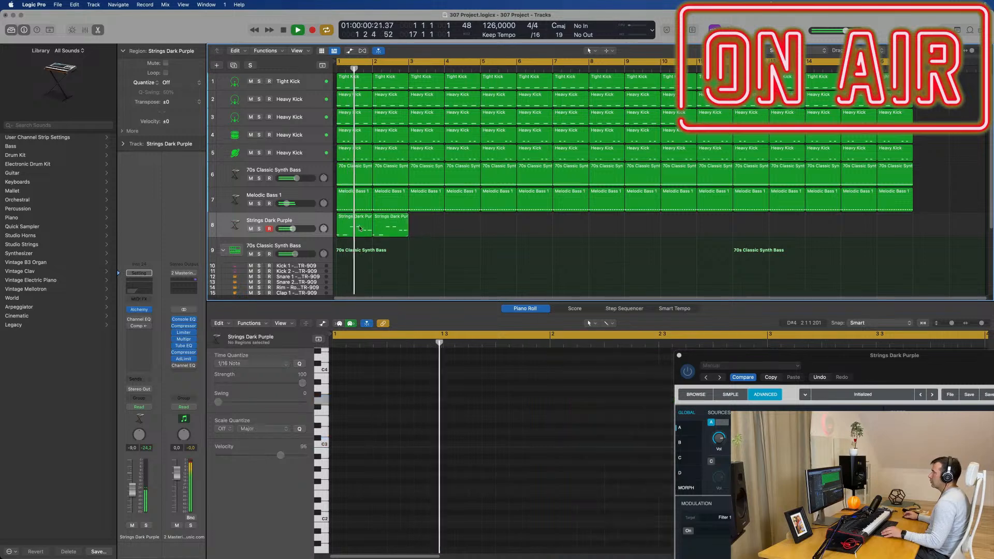
{"action": "left_click", "coordinate": [369, 228], "text": "shift"}
{"action": "key", "text": "super+r"}
{"action": "key", "text": "super+r"}
{"action": "key", "text": "super+r"}
{"action": "key", "text": "super+r"}
{"action": "key", "text": "super+r"}
{"action": "key", "text": "super+r"}
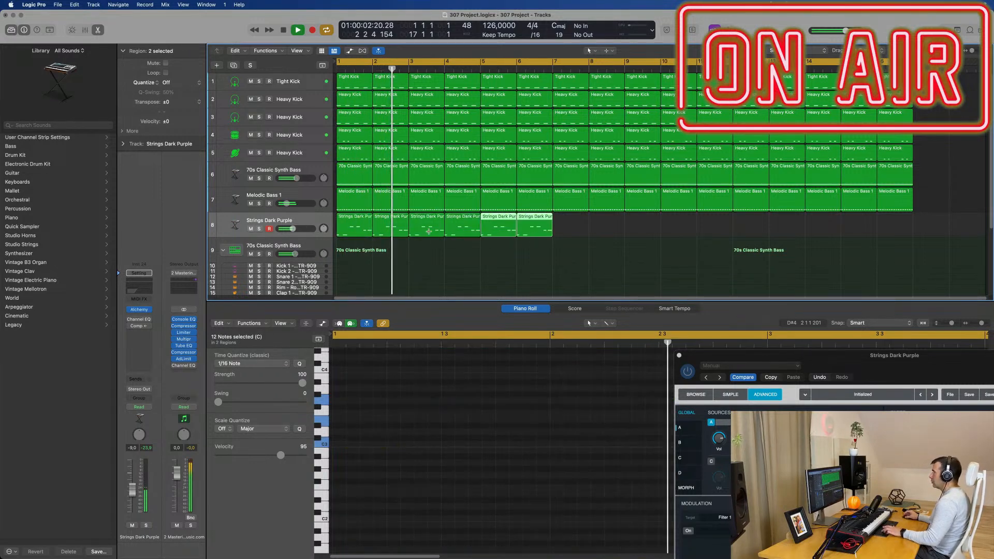
{"action": "key", "text": "super+r"}
- Shorten the decay of Alchemy's first AHDSR envelope and raise the Strings Dark Purple track's volume to -4.5 dB
{"action": "left_click_drag", "start_coordinate": [846, 362], "coordinate": [487, 187]}
{"action": "key", "text": "space"}
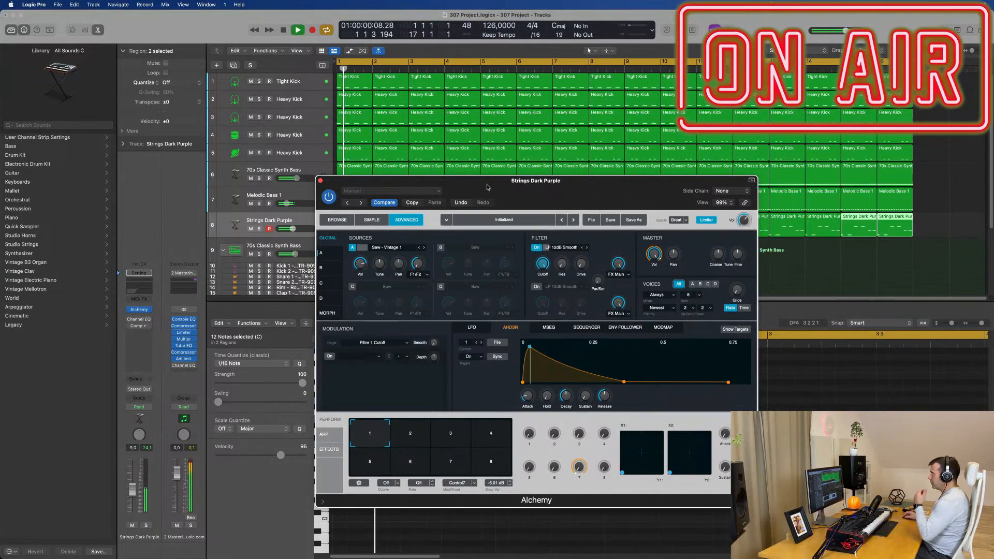
{"action": "left_click_drag", "start_coordinate": [487, 186], "coordinate": [526, 197]}
{"action": "key", "text": "space"}
{"action": "key", "text": "space"}
{"action": "key", "text": "space"}
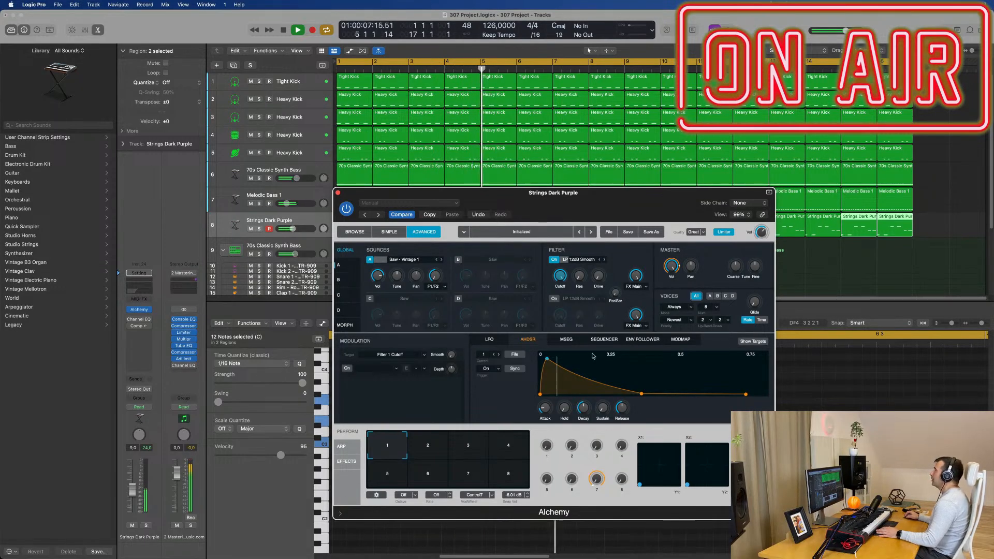
{"action": "left_click_drag", "start_coordinate": [641, 394], "coordinate": [598, 399]}
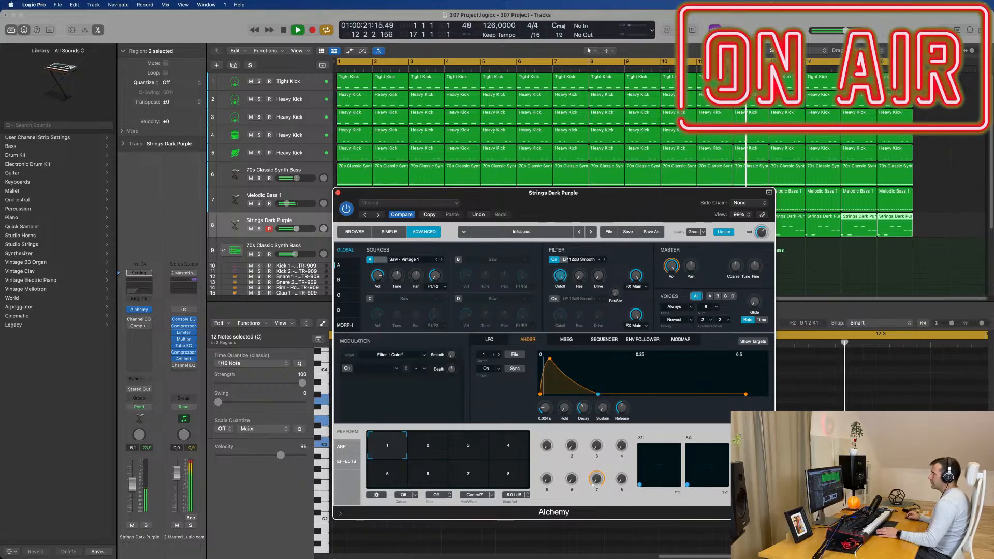
{"action": "left_click_drag", "start_coordinate": [130, 489], "coordinate": [131, 483]}
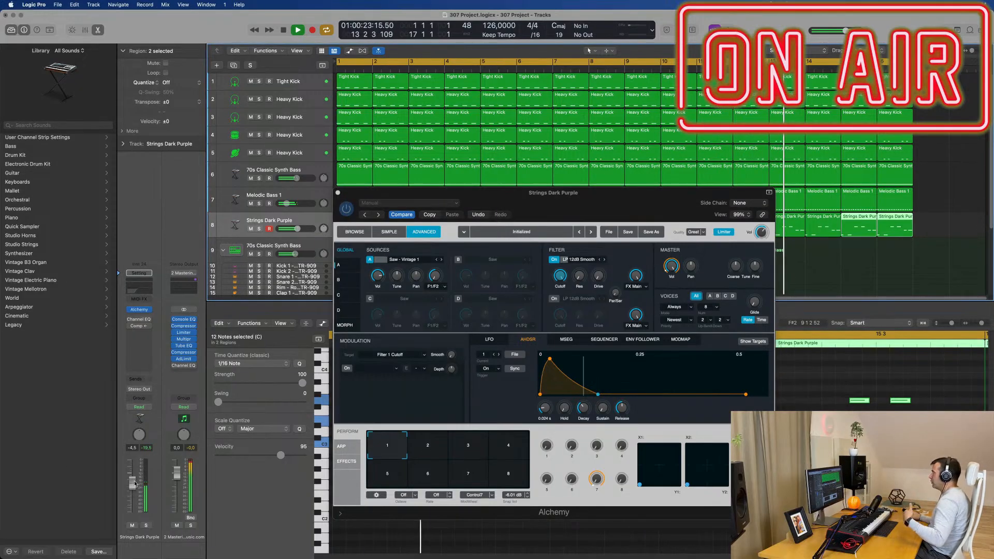
- Enable Alchemy's source B with the Square waveform and adjust its coarse tuning and volume
{"action": "left_click", "coordinate": [457, 259]}
{"action": "left_click", "coordinate": [528, 260]}
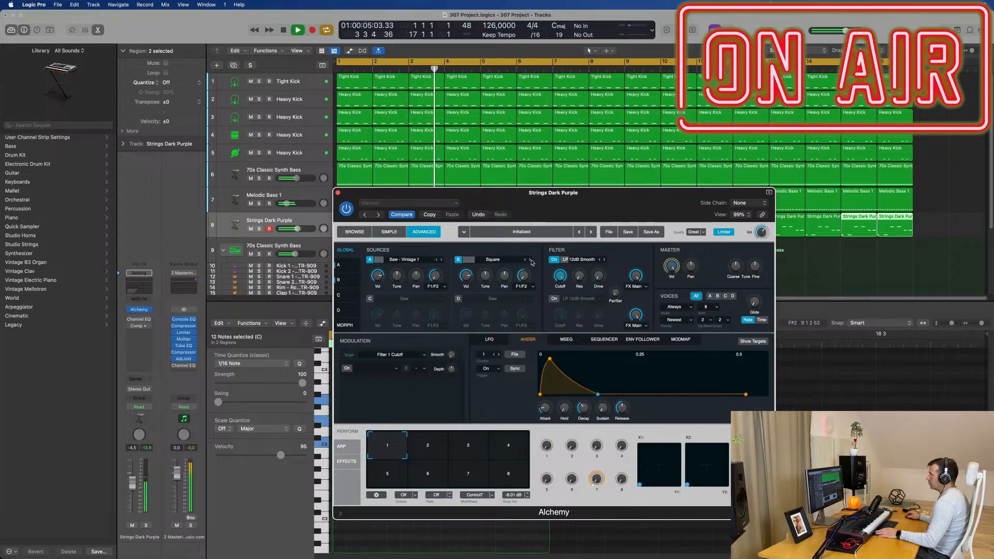
{"action": "left_click_drag", "start_coordinate": [467, 281], "coordinate": [489, 286]}
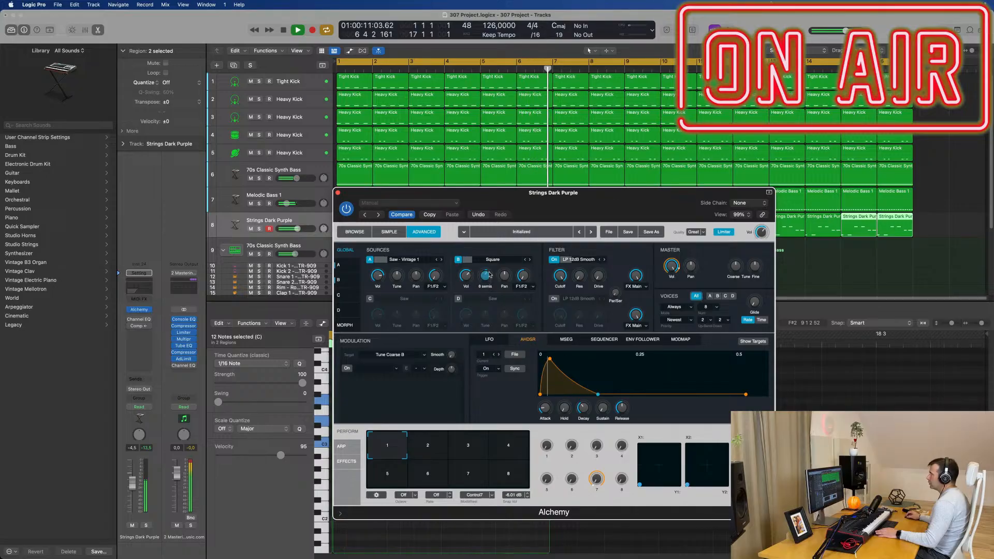
{"action": "left_click_drag", "start_coordinate": [491, 271], "coordinate": [490, 288]}
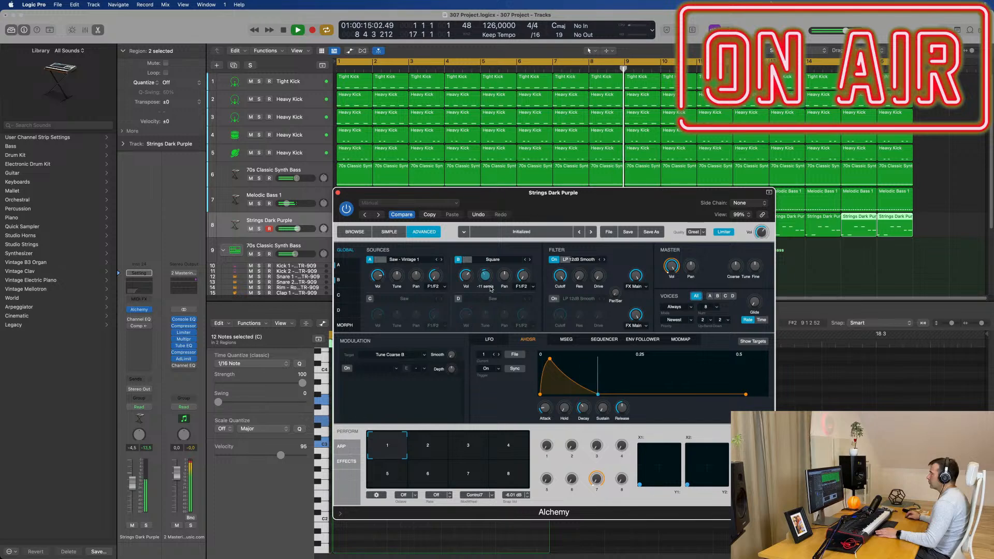
{"action": "left_click_drag", "start_coordinate": [469, 278], "coordinate": [470, 286]}
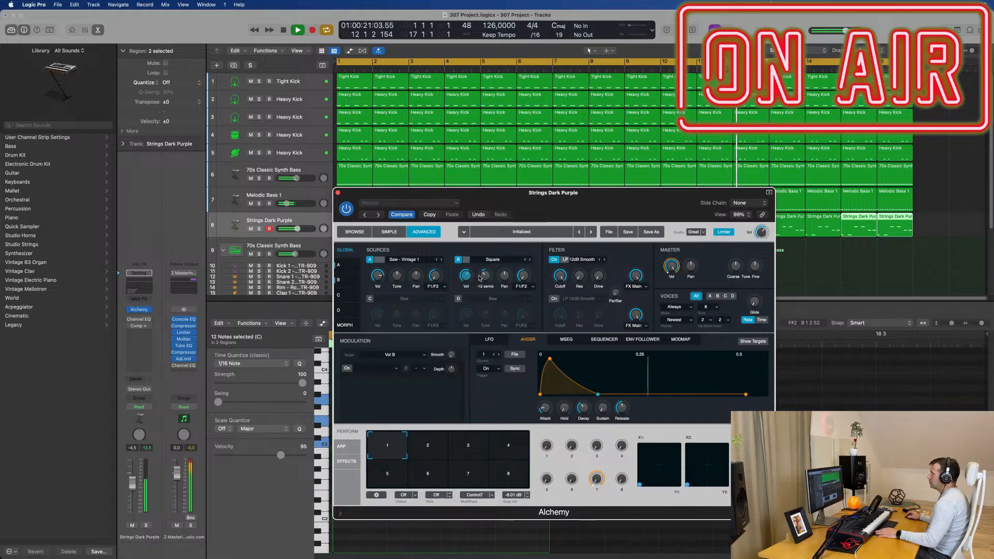
{"action": "left_click_drag", "start_coordinate": [487, 273], "coordinate": [467, 277]}
{"action": "left_click_drag", "start_coordinate": [552, 196], "coordinate": [542, 123]}
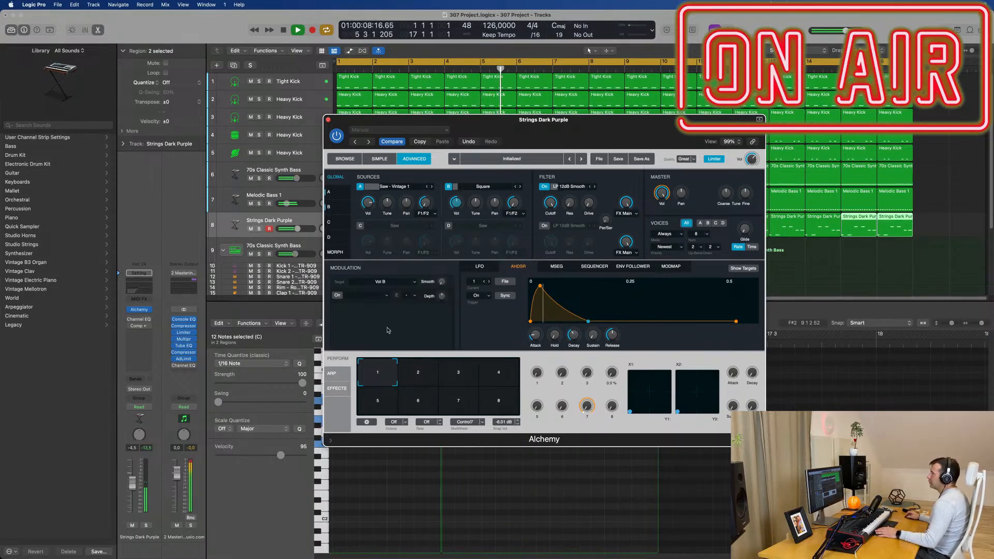
{"action": "left_click_drag", "start_coordinate": [558, 129], "coordinate": [547, 127]}
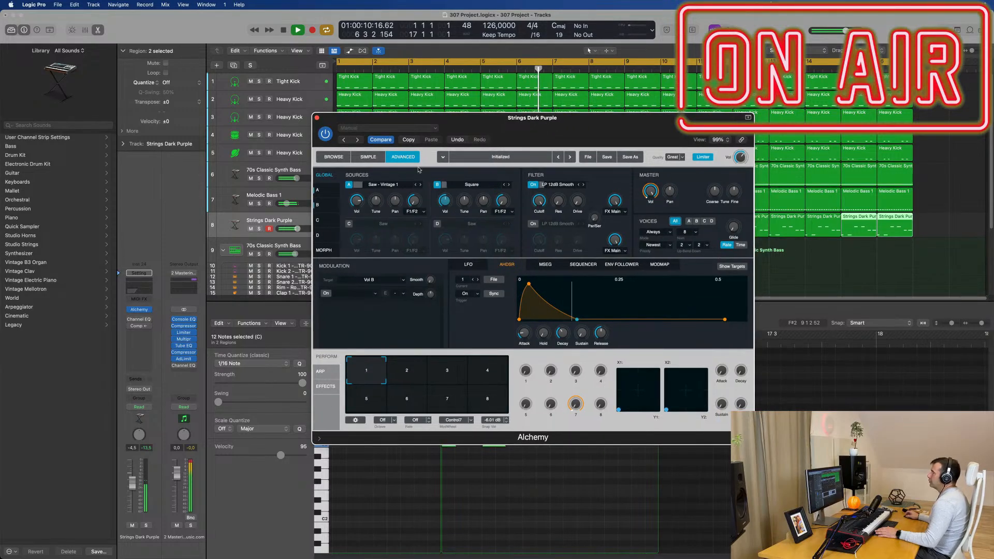
{"action": "left_click", "coordinate": [335, 157]}
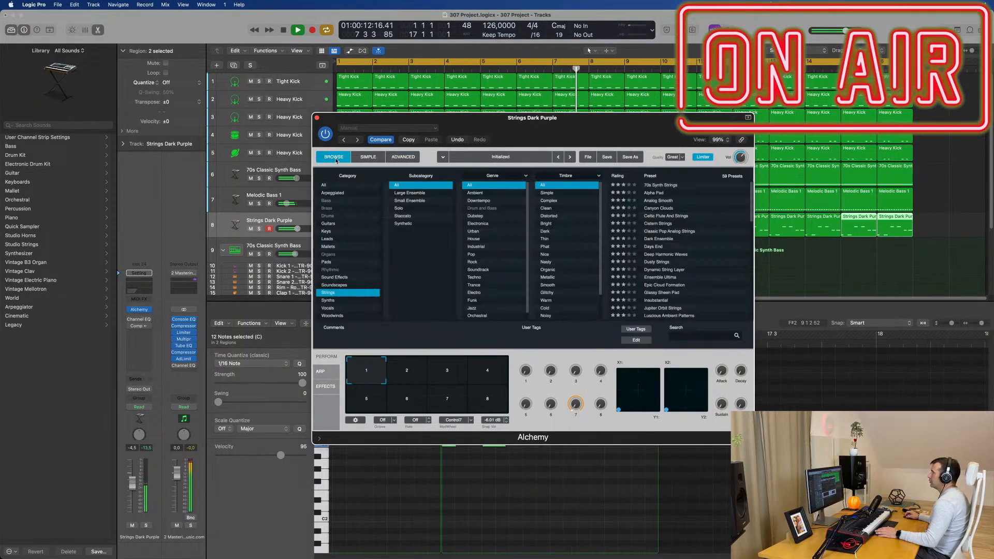
{"action": "left_click", "coordinate": [369, 156]}
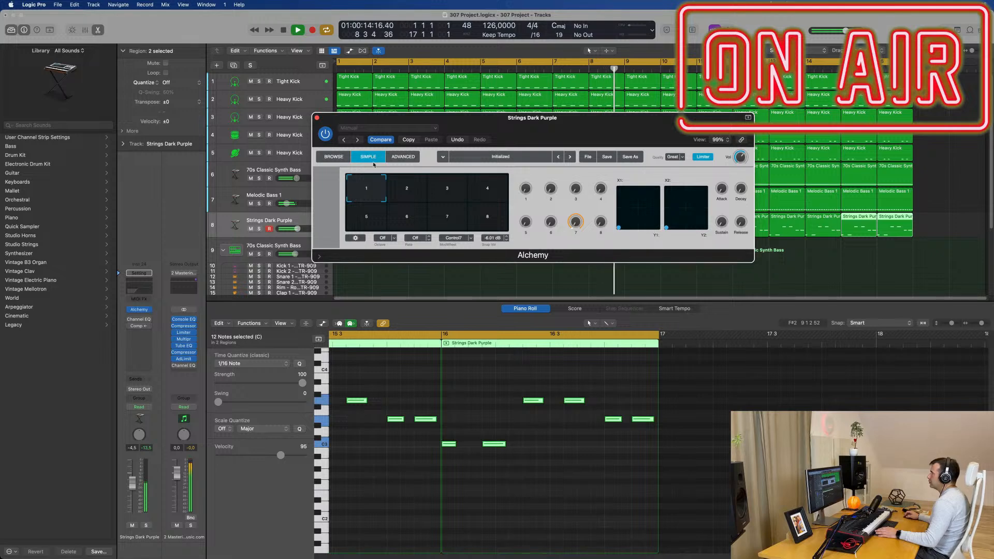
{"action": "left_click", "coordinate": [403, 157]}
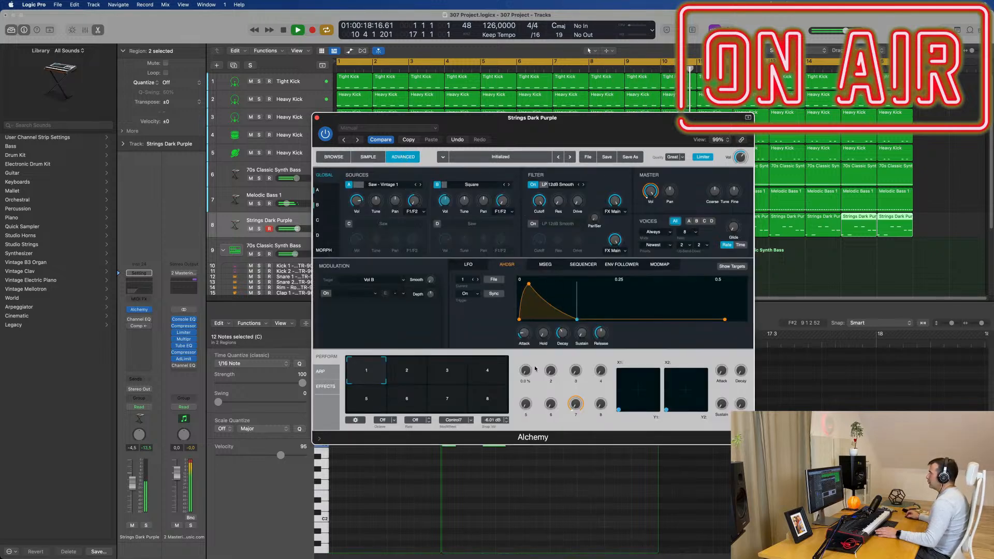
- Try to auto-assign Alchemy's performance control knob 1
{"action": "right_click", "coordinate": [524, 373]}
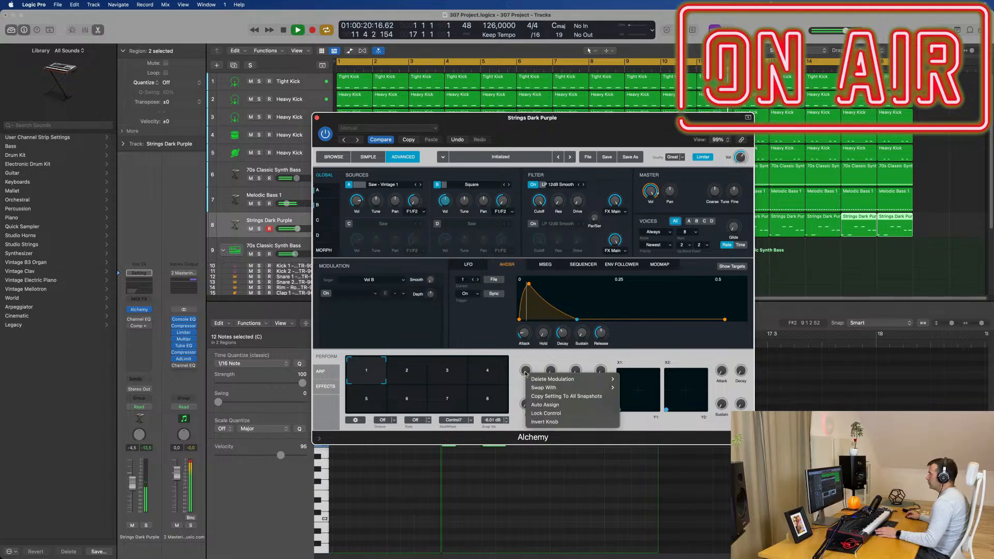
{"action": "left_click", "coordinate": [545, 404]}
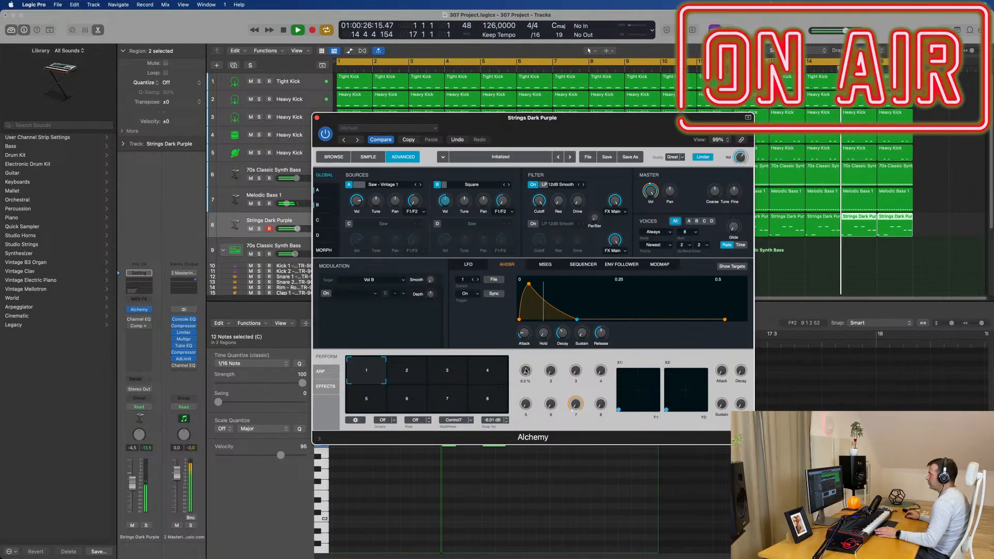
{"action": "right_click", "coordinate": [525, 370]}
{"action": "mouse_move", "coordinate": [535, 386]}
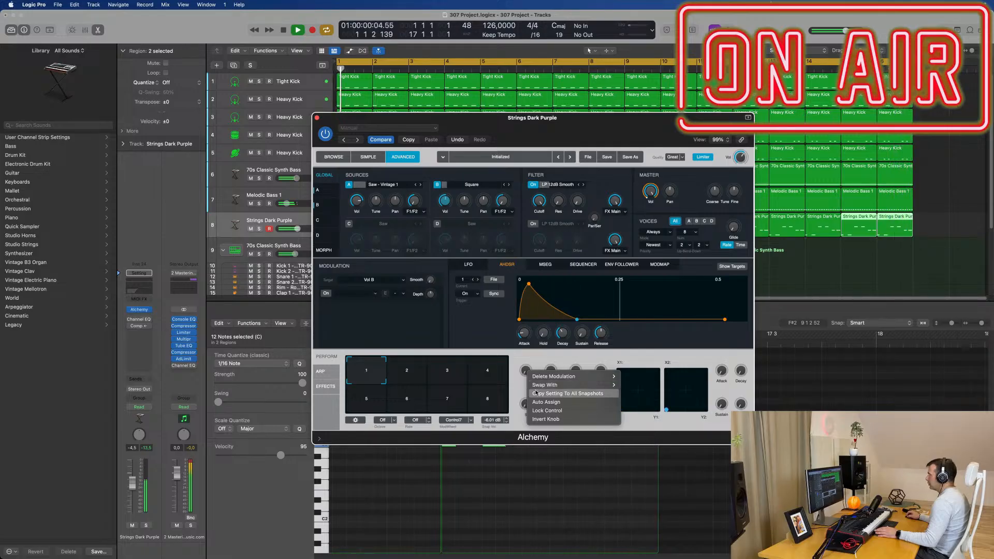
{"action": "left_click", "coordinate": [540, 402]}
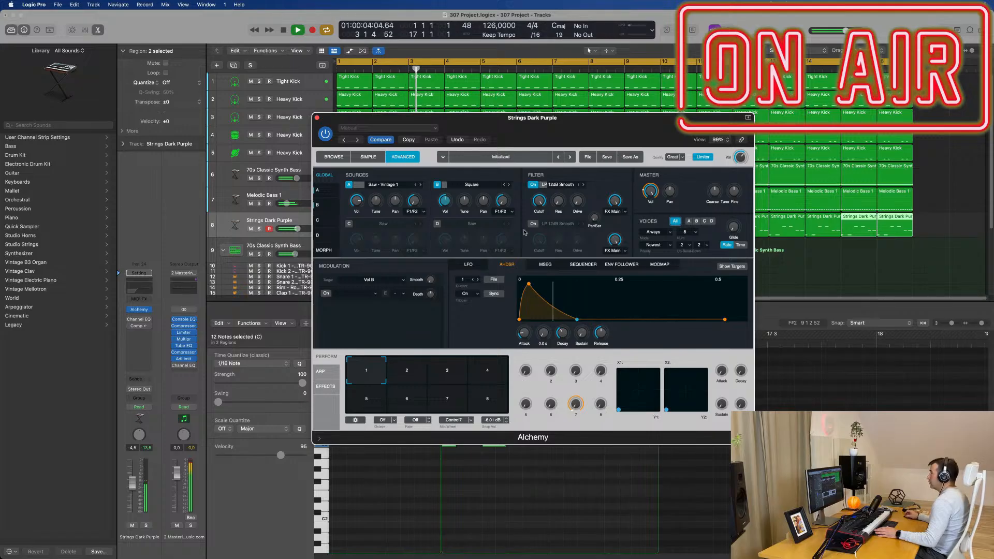
{"action": "right_click", "coordinate": [541, 204]}
{"action": "mouse_move", "coordinate": [545, 208]}
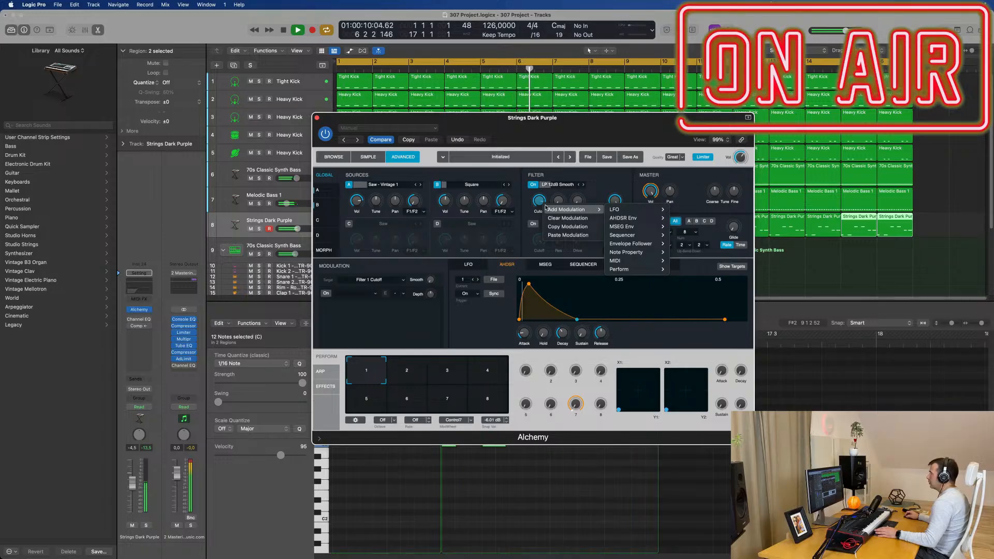
{"action": "left_click", "coordinate": [605, 188]}
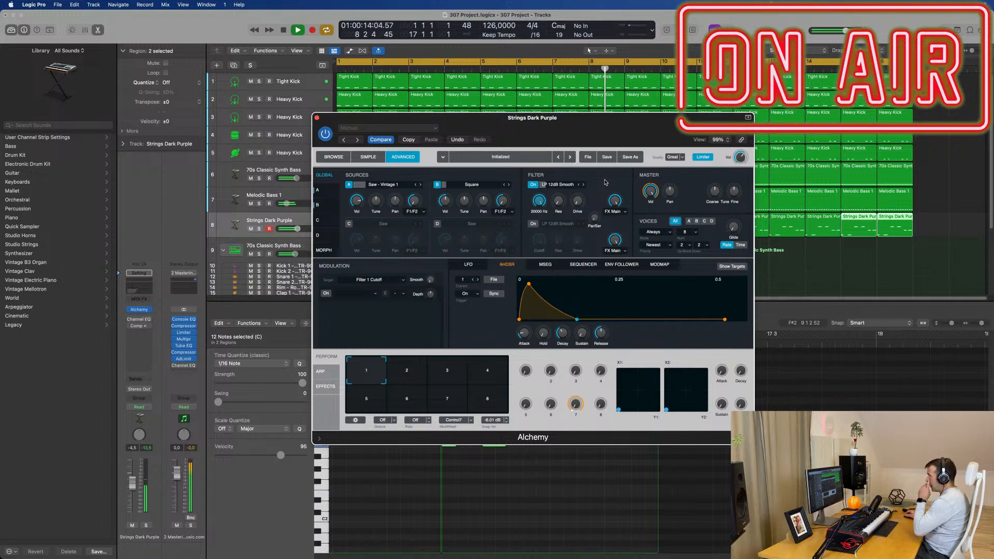
{"action": "left_click", "coordinate": [618, 207]}
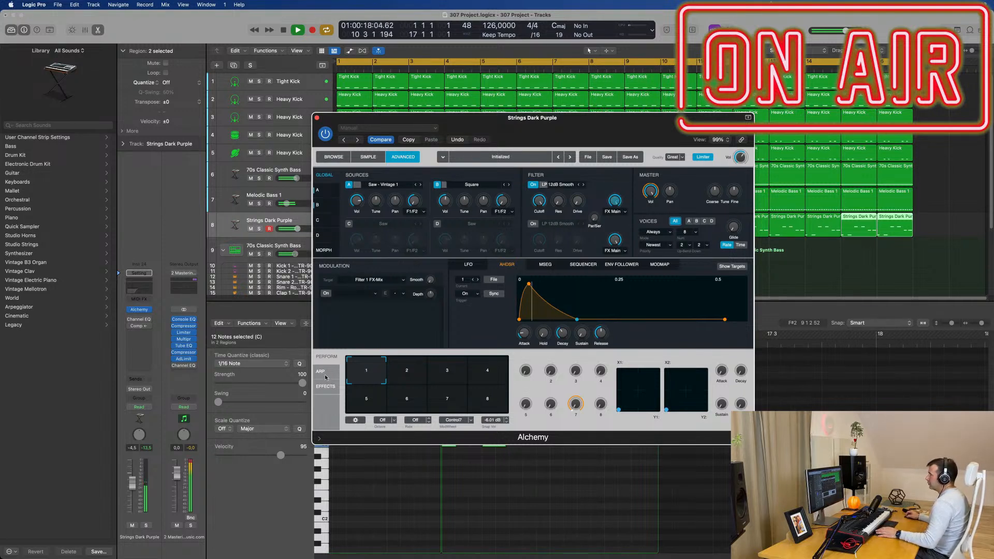
- Add a Mod FX effect to Alchemy's main effects rack and load its Extra Width preset
{"action": "left_click", "coordinate": [324, 390]}
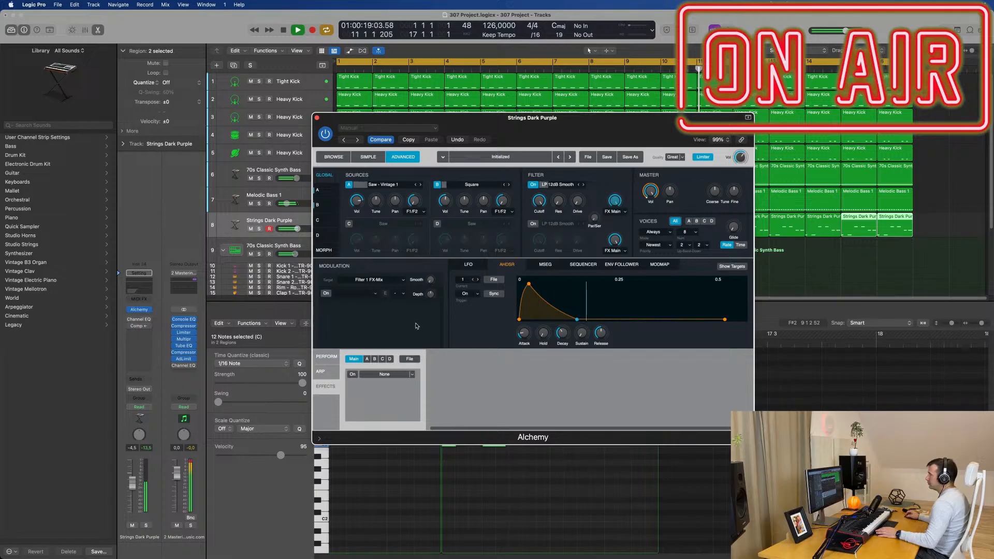
{"action": "left_click", "coordinate": [399, 376]}
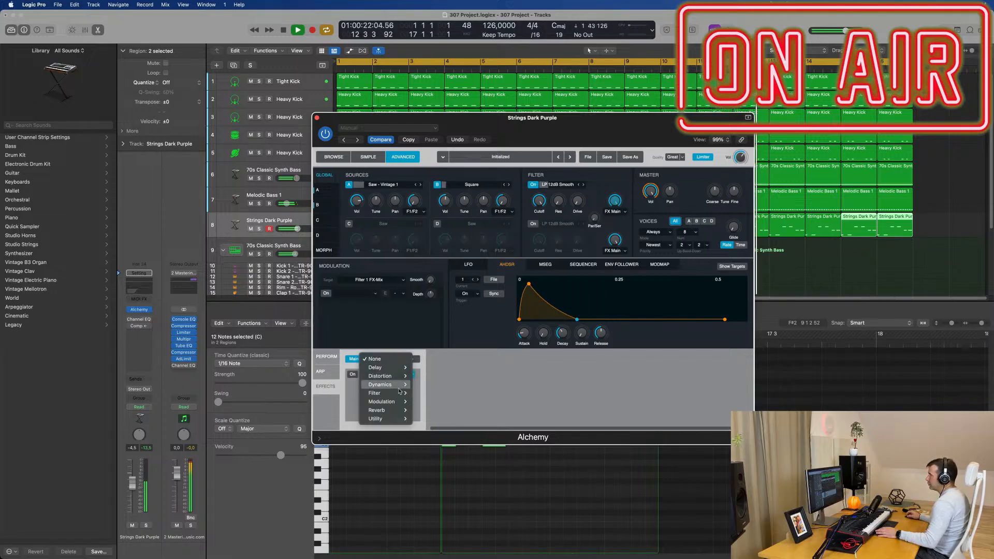
{"action": "mouse_move", "coordinate": [398, 388]}
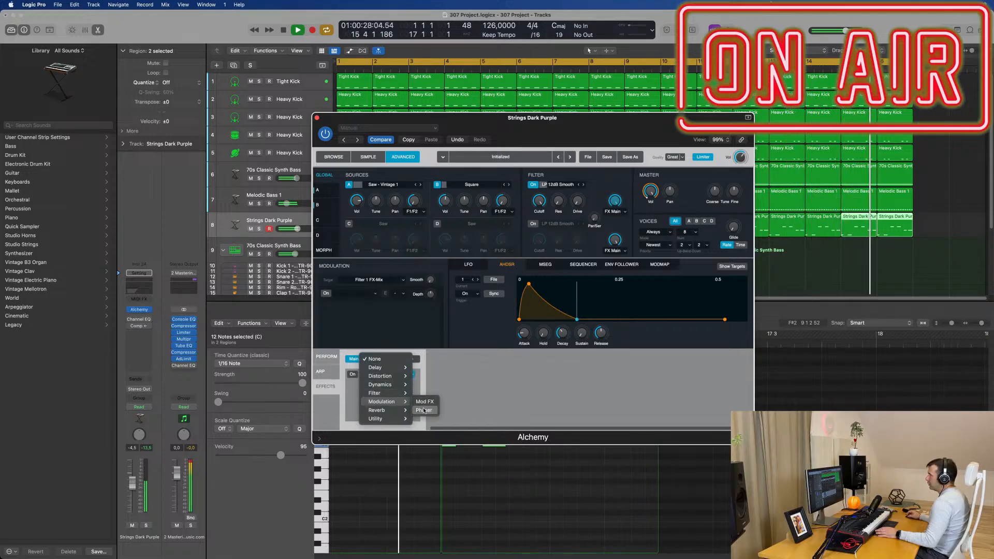
{"action": "left_click", "coordinate": [424, 402]}
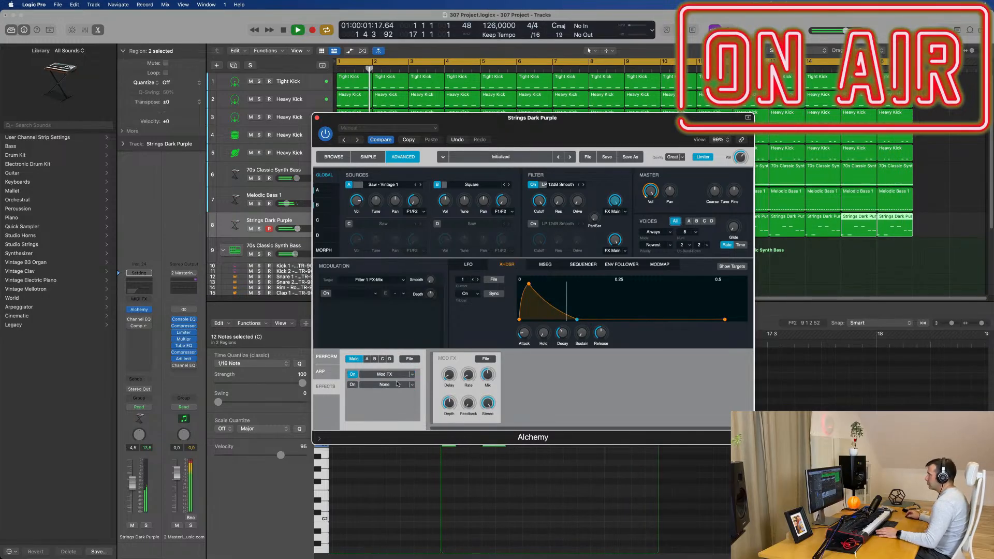
{"action": "left_click", "coordinate": [487, 359]}
{"action": "mouse_move", "coordinate": [490, 372]}
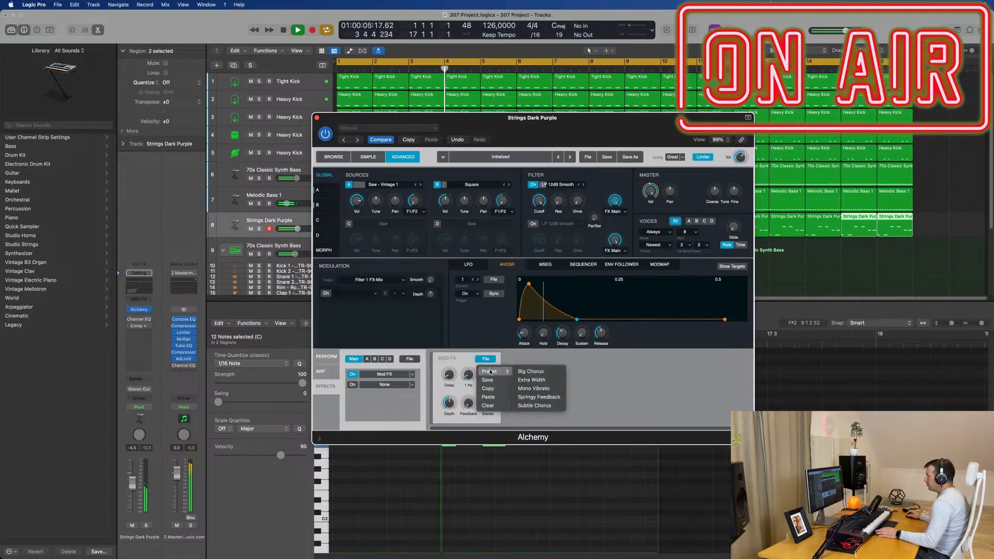
{"action": "left_click", "coordinate": [515, 380]}
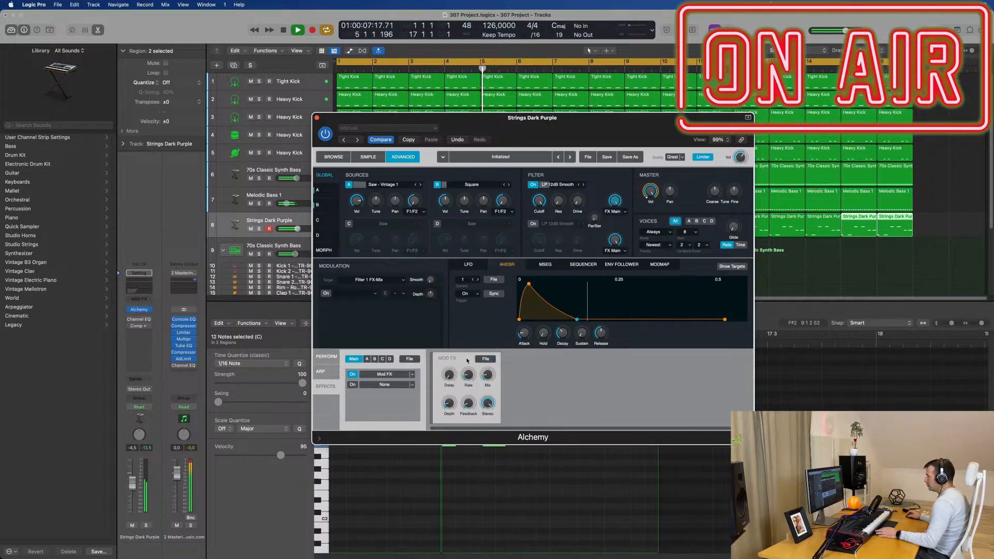
- Load the Springy Feedback preset into Alchemy's Mod FX effect
{"action": "left_click", "coordinate": [486, 359]}
{"action": "mouse_move", "coordinate": [492, 371]}
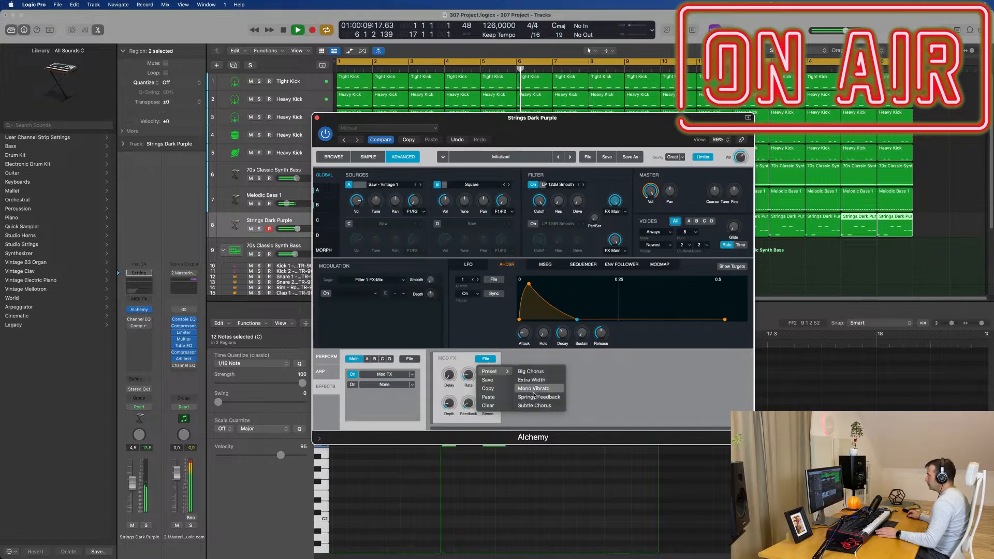
{"action": "left_click", "coordinate": [535, 398]}
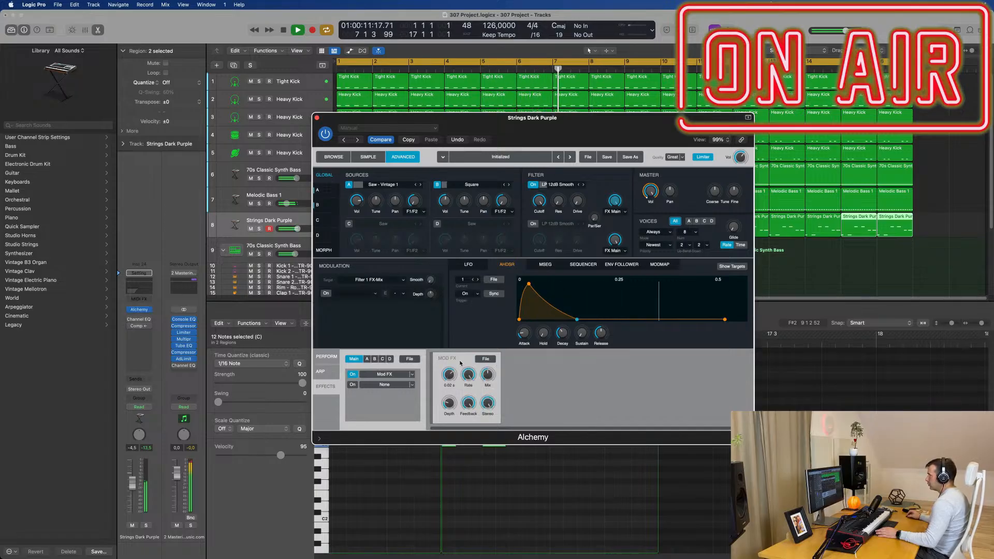
- Adjust the Mod FX effect's rate, depth and feedback and lower its mix to about 8.4%
{"action": "left_click", "coordinate": [487, 374]}
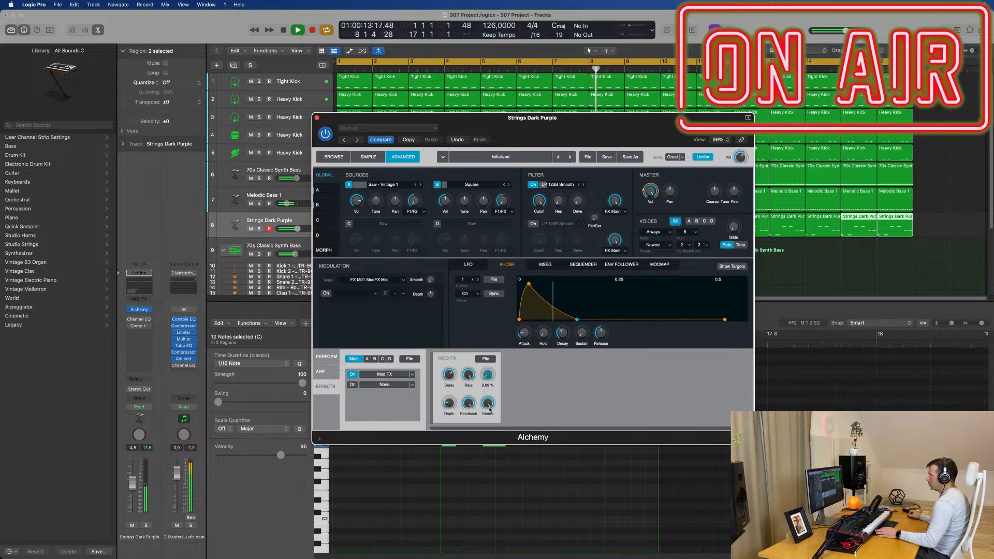
{"action": "left_click_drag", "start_coordinate": [490, 409], "coordinate": [488, 381]}
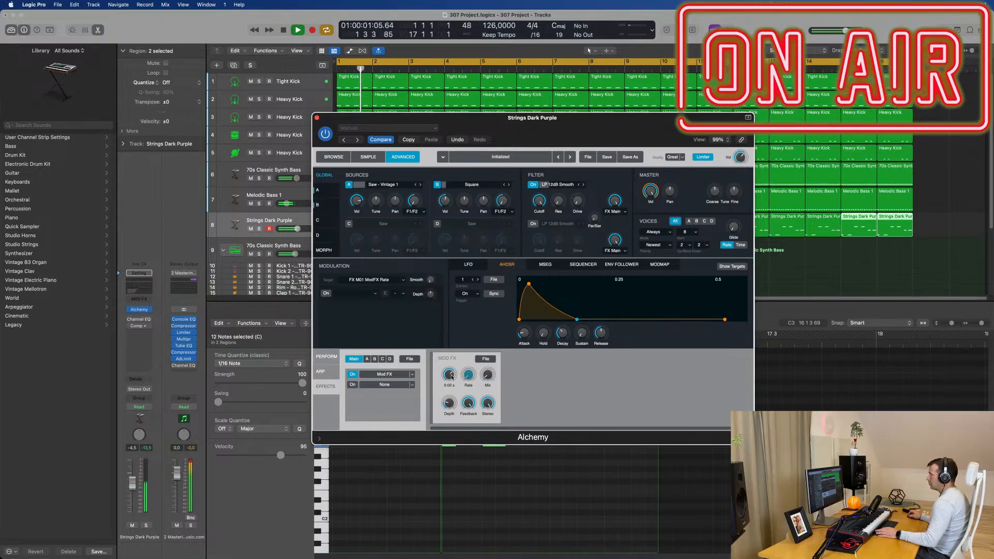
{"action": "left_click", "coordinate": [451, 399]}
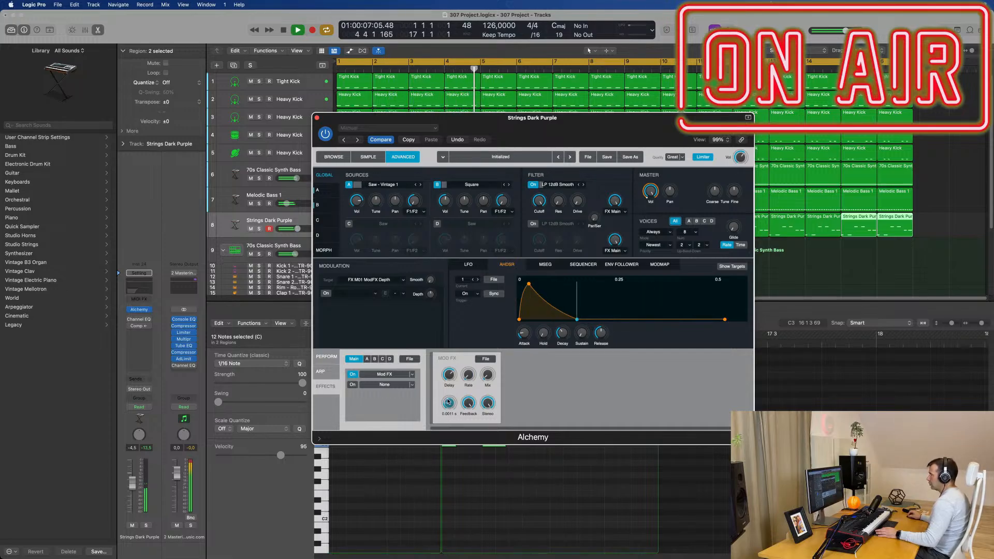
{"action": "mouse_move", "coordinate": [469, 404]}
{"action": "left_mouse_down"}
{"action": "mouse_move", "coordinate": [469, 437]}
{"action": "mouse_move", "coordinate": [473, 398]}
{"action": "left_mouse_up"}
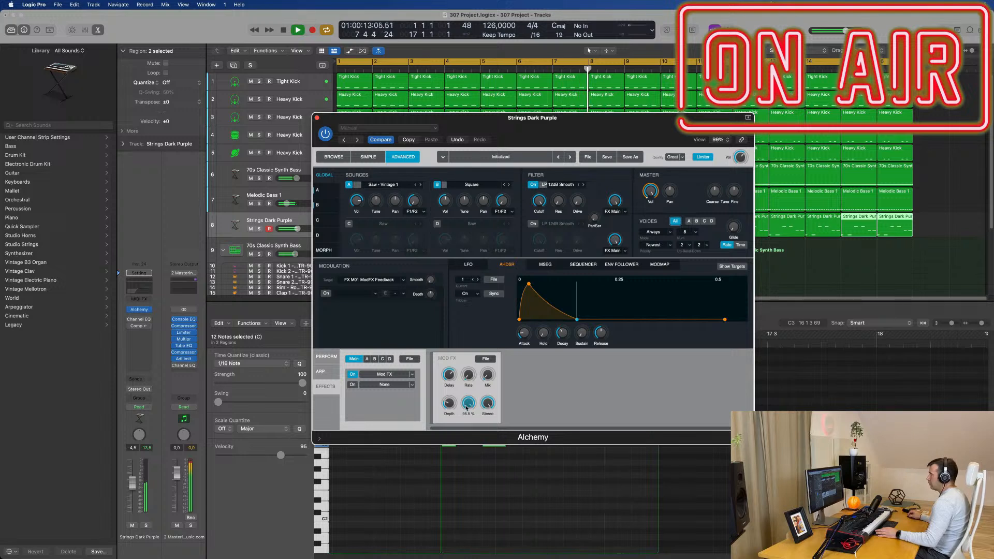
{"action": "mouse_move", "coordinate": [489, 374]}
{"action": "left_mouse_down"}
{"action": "mouse_move", "coordinate": [488, 366]}
{"action": "mouse_move", "coordinate": [488, 383]}
{"action": "left_mouse_up"}
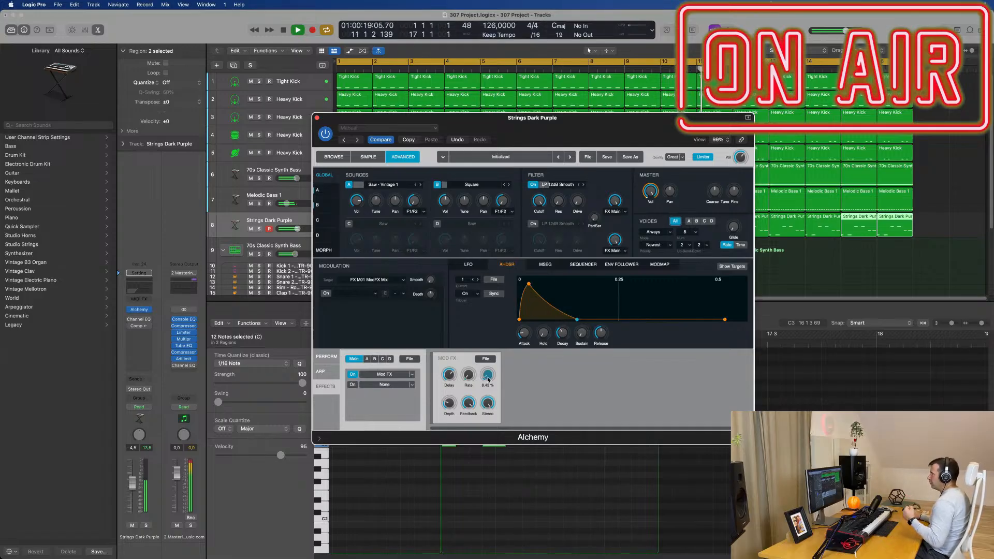
- Add a Delay effect below Mod FX in Alchemy's main effects rack and load its Resonant Feedback preset
{"action": "left_click", "coordinate": [413, 386]}
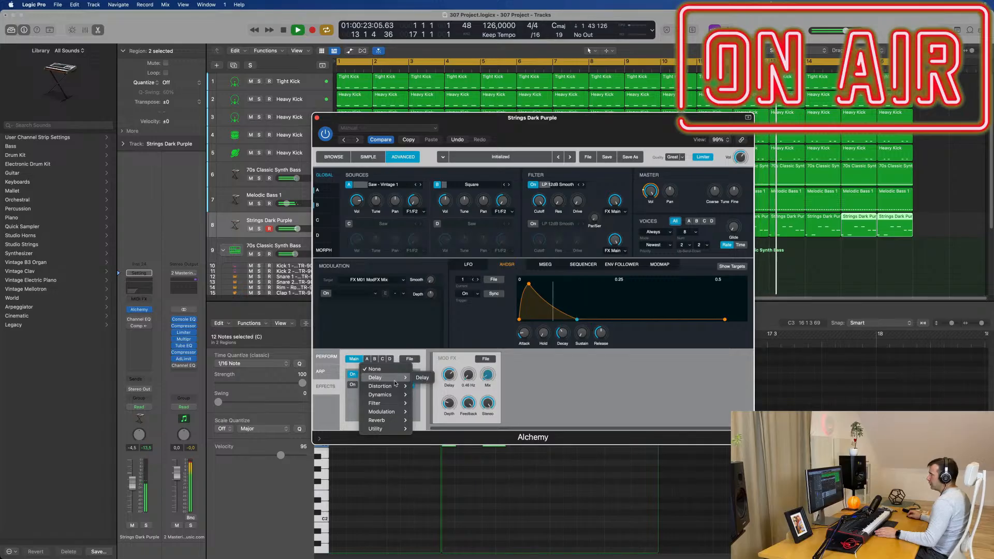
{"action": "left_click", "coordinate": [422, 377]}
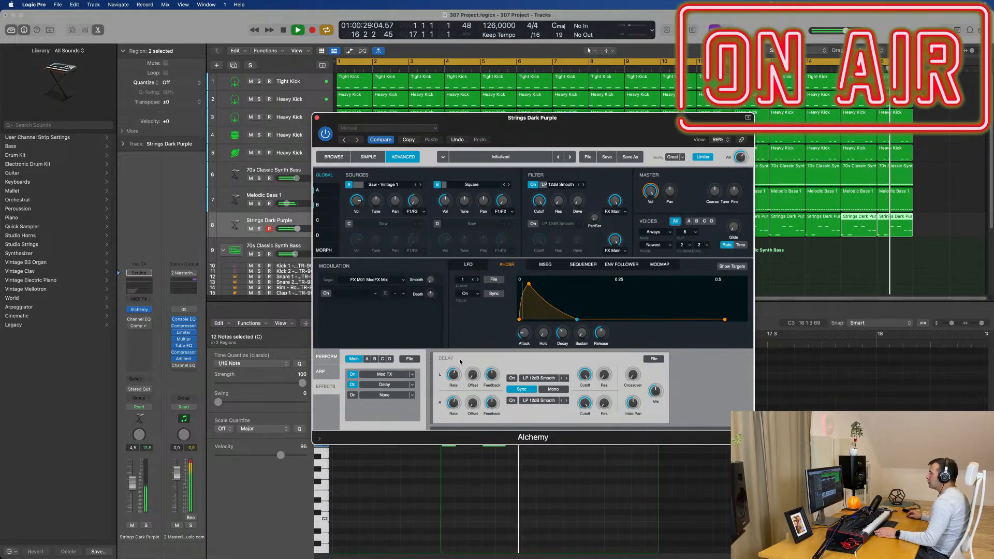
{"action": "left_click", "coordinate": [654, 359]}
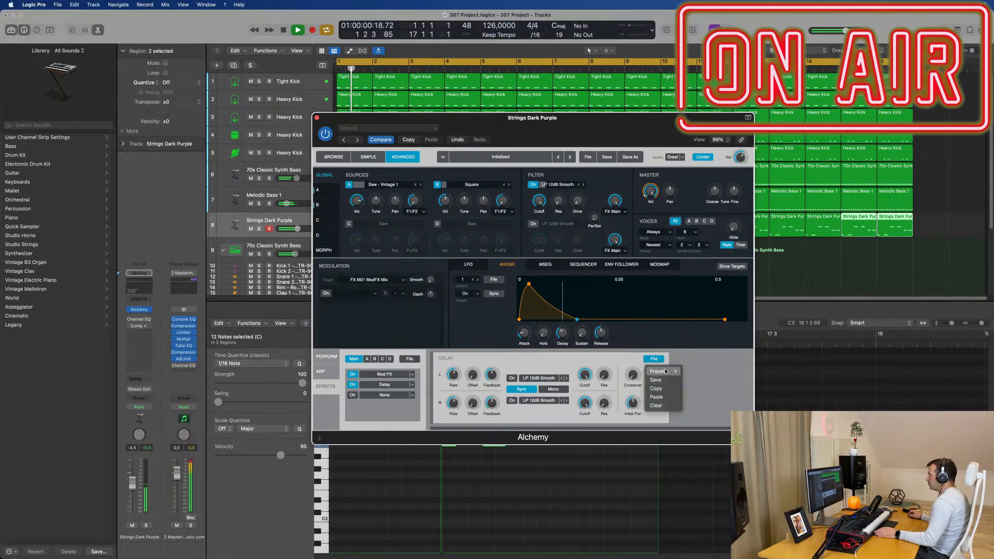
{"action": "mouse_move", "coordinate": [666, 371]}
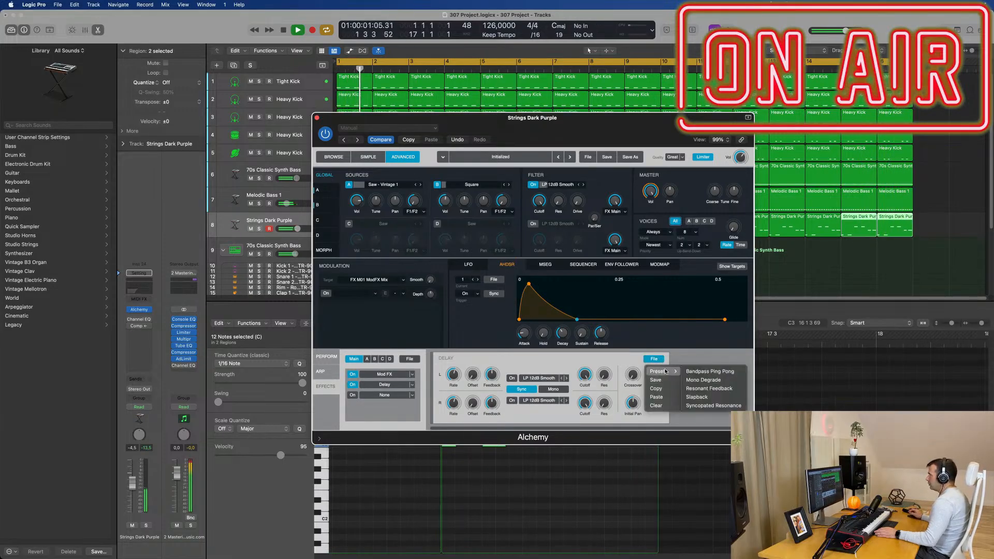
{"action": "left_click", "coordinate": [707, 388]}
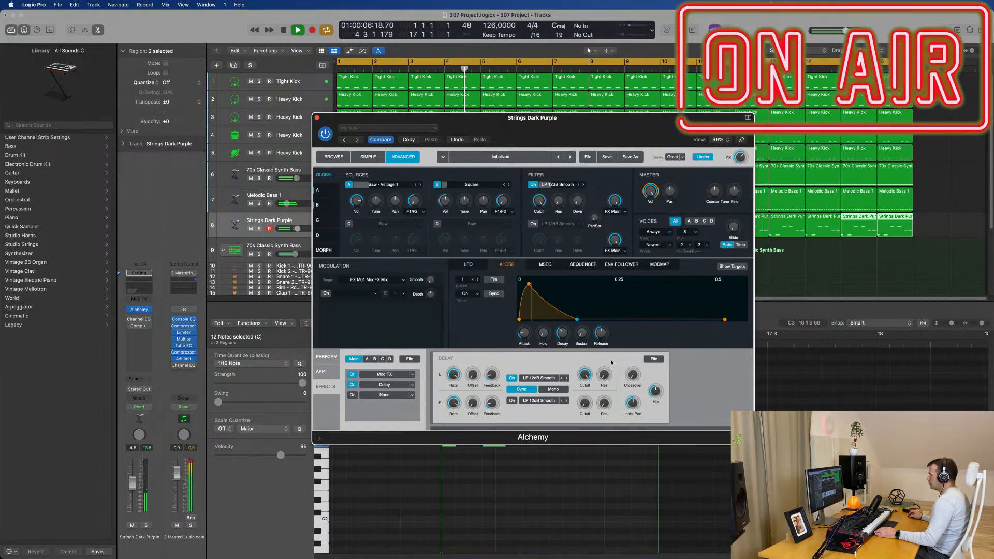
- Try the Bandpass Ping Pong preset on Alchemy's Delay effect
{"action": "left_click", "coordinate": [653, 359]}
{"action": "mouse_move", "coordinate": [667, 371]}
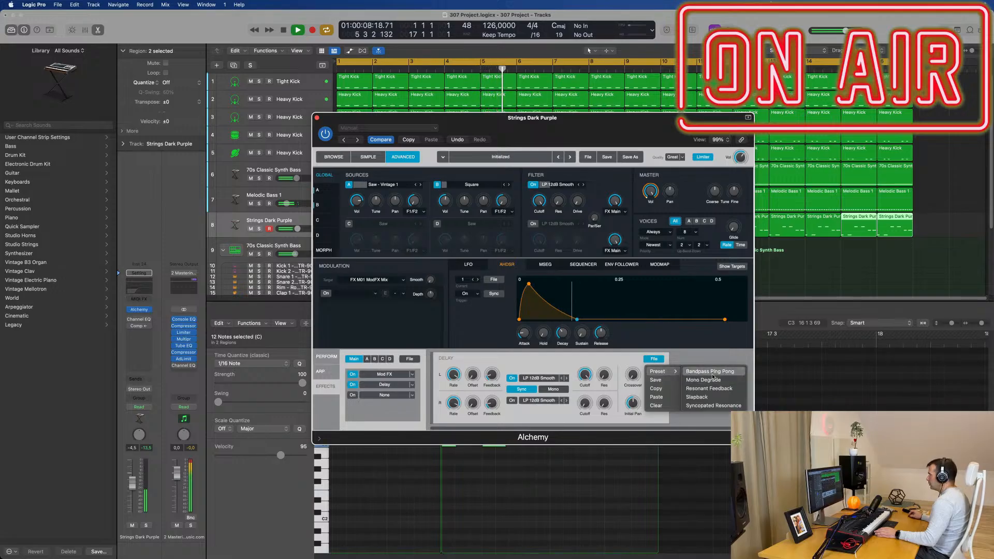
{"action": "left_click", "coordinate": [713, 371]}
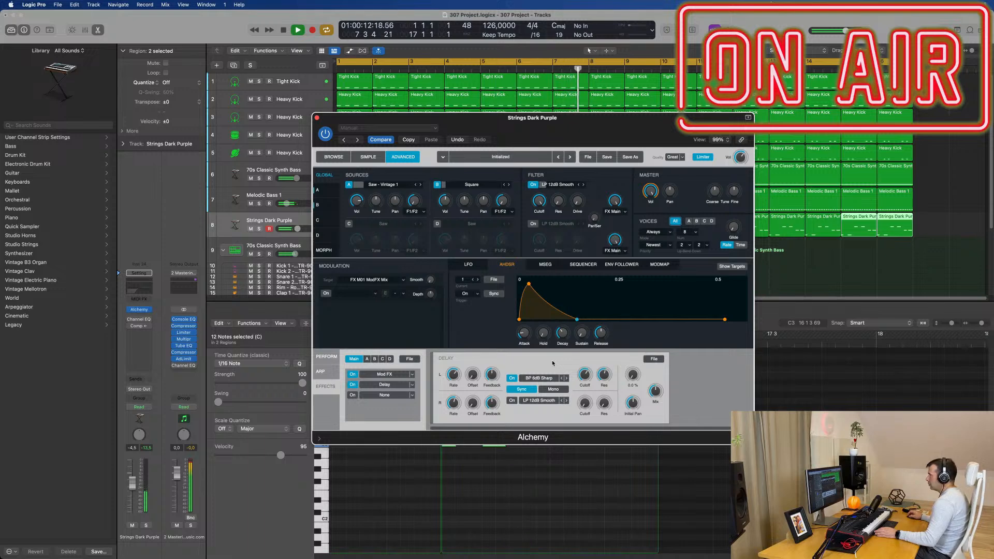
- Enable the compressor on the Strings Dark Purple channel strip and raise the track's volume to -3.3 dB
{"action": "left_click_drag", "start_coordinate": [519, 117], "coordinate": [539, 118]}
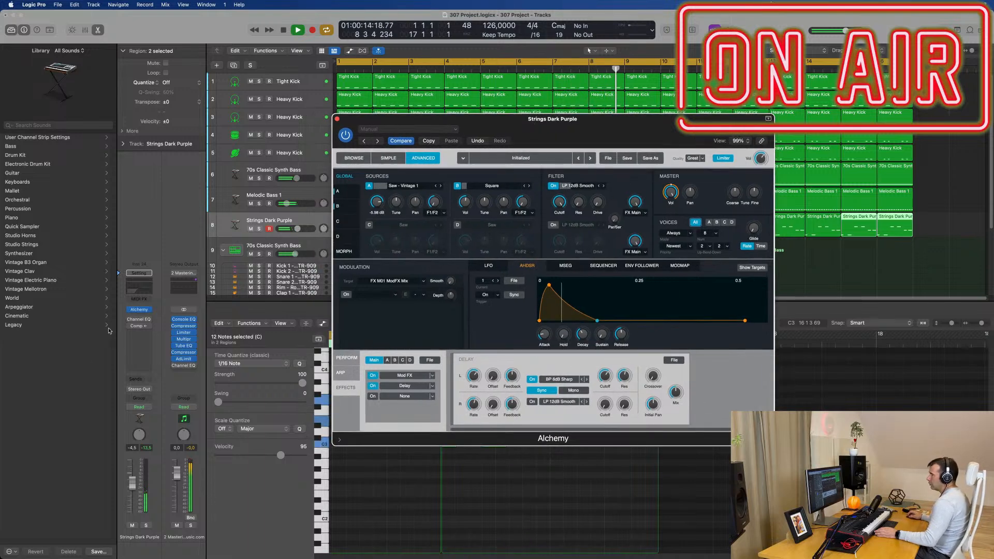
{"action": "left_click", "coordinate": [130, 326]}
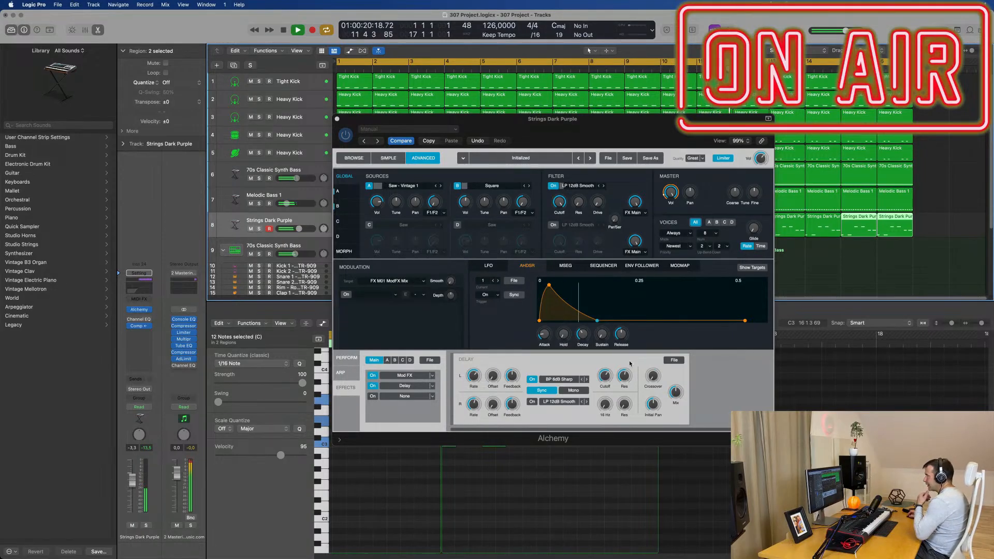
- Load the Mono Degrade preset into Alchemy's Delay effect and switch the Delay off
{"action": "left_click", "coordinate": [674, 360]}
{"action": "mouse_move", "coordinate": [683, 372]}
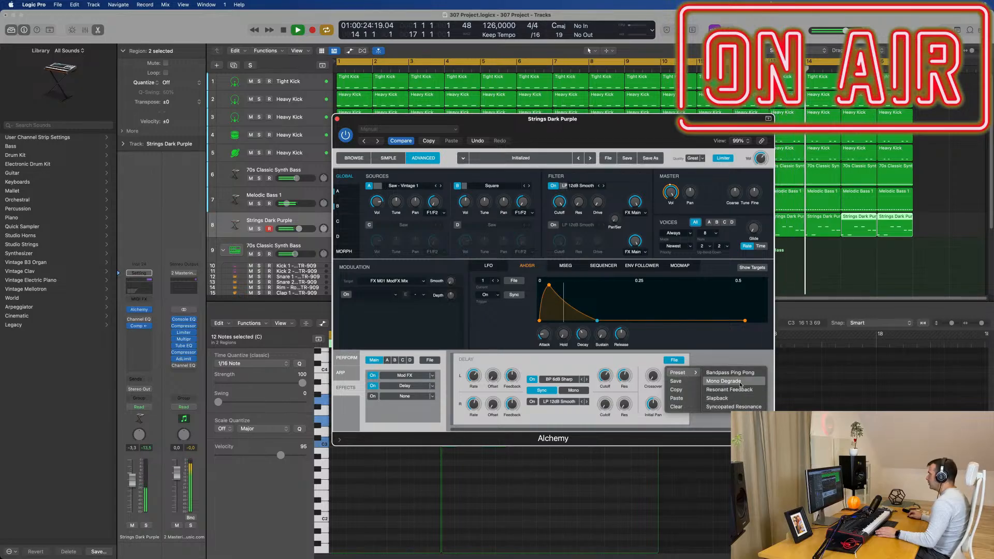
{"action": "left_click", "coordinate": [723, 381]}
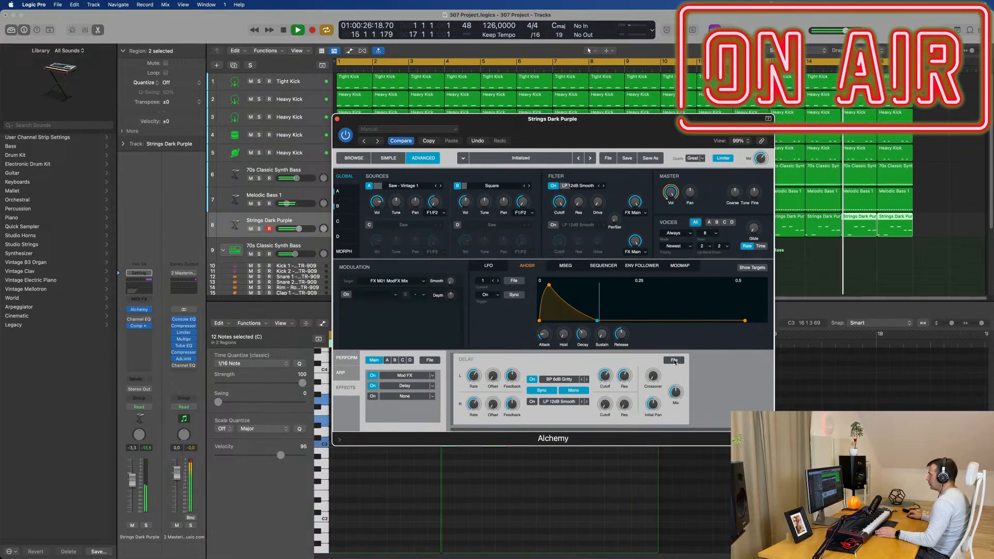
{"action": "left_click", "coordinate": [673, 361]}
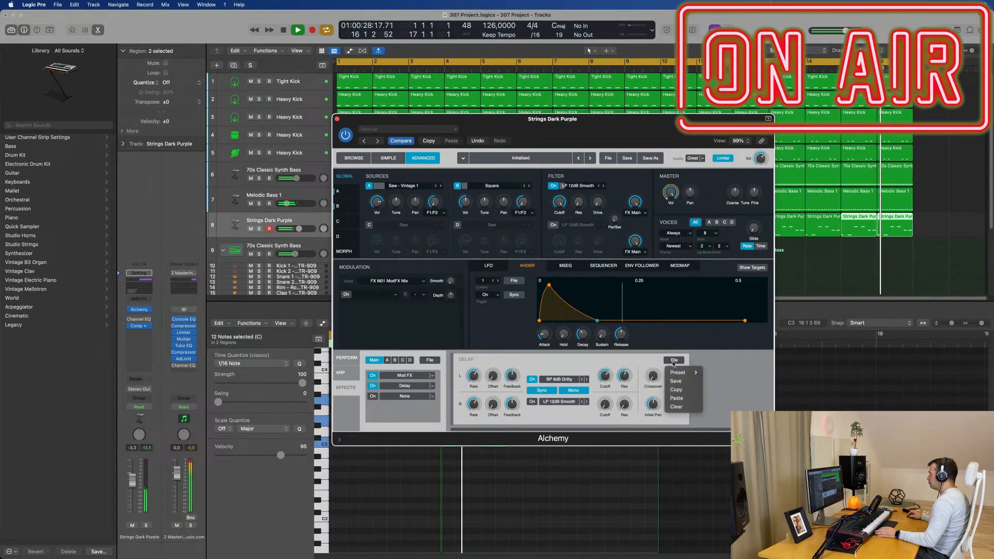
{"action": "left_click", "coordinate": [457, 366]}
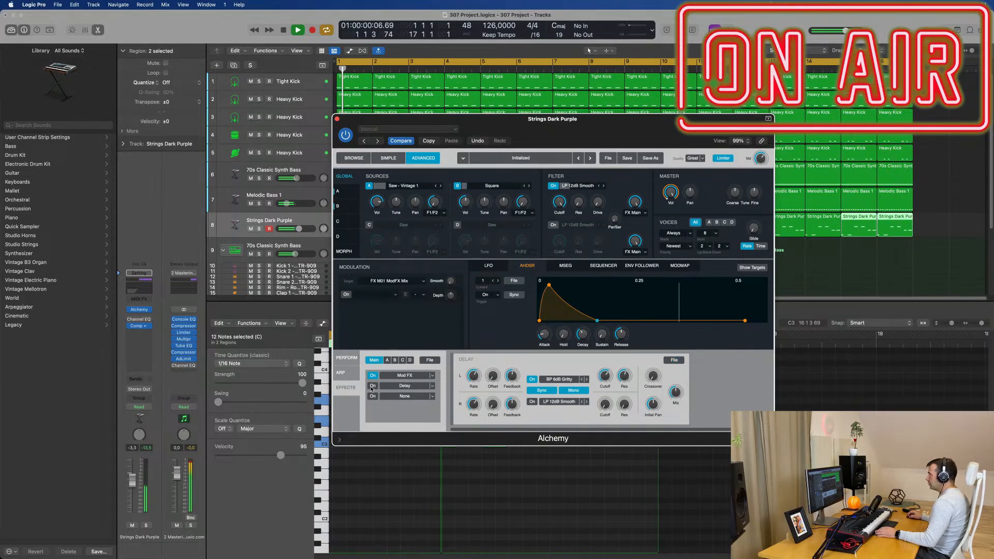
- Lower the Strings Dark Purple track's volume to -7.2 dB and audition the sound with Alchemy's source B toggled off and on
{"action": "left_click_drag", "start_coordinate": [299, 229], "coordinate": [295, 228]}
{"action": "left_click_drag", "start_coordinate": [132, 488], "coordinate": [132, 491]}
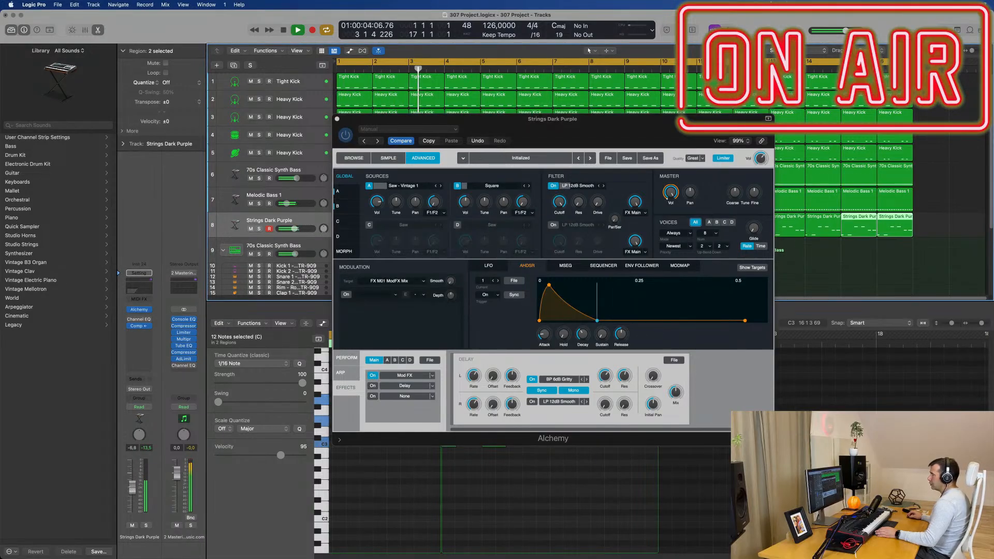
{"action": "left_click_drag", "start_coordinate": [545, 121], "coordinate": [564, 109]}
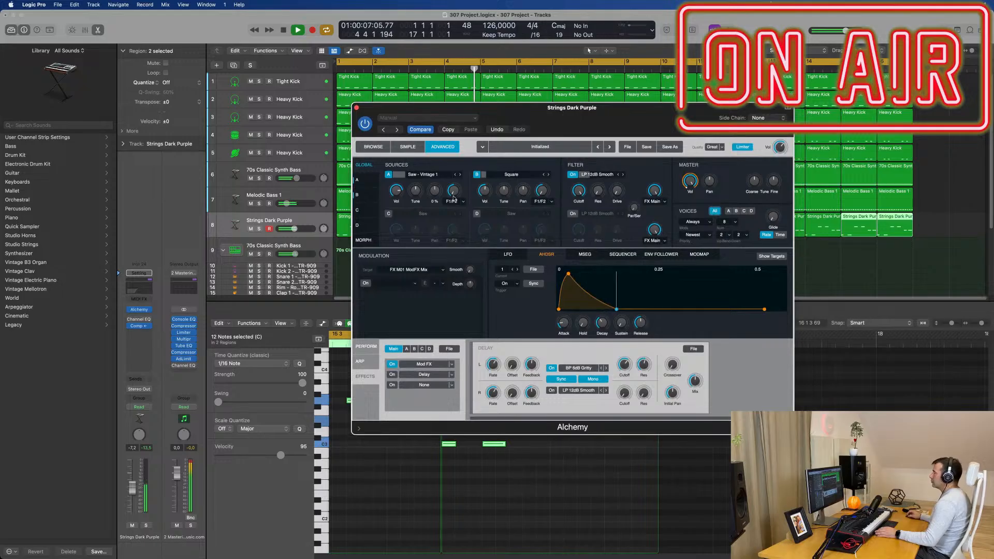
{"action": "left_click", "coordinate": [476, 175]}
{"action": "left_click", "coordinate": [477, 175]}
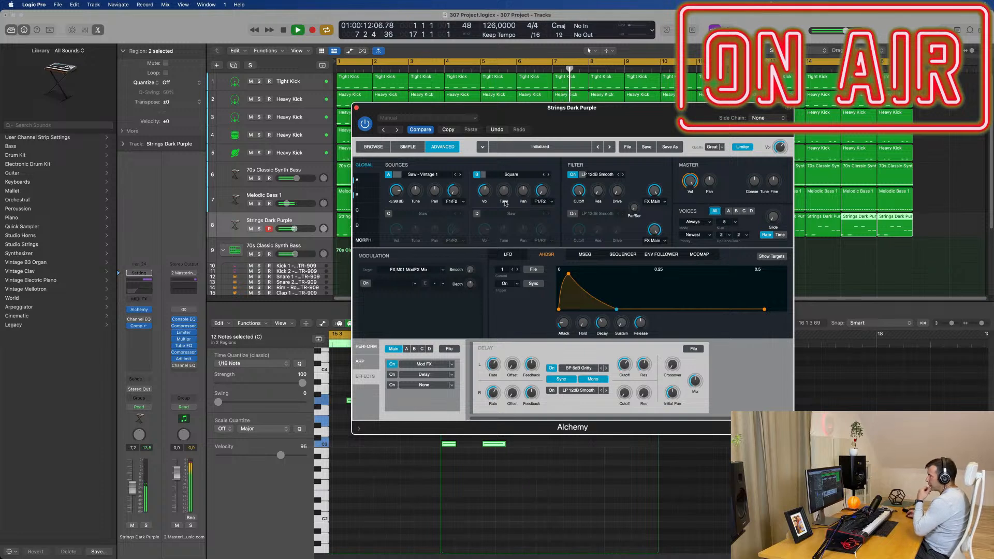
- Enable Alchemy's source C and load the complex waveform Metallic 01 into it
{"action": "left_click", "coordinate": [389, 214]}
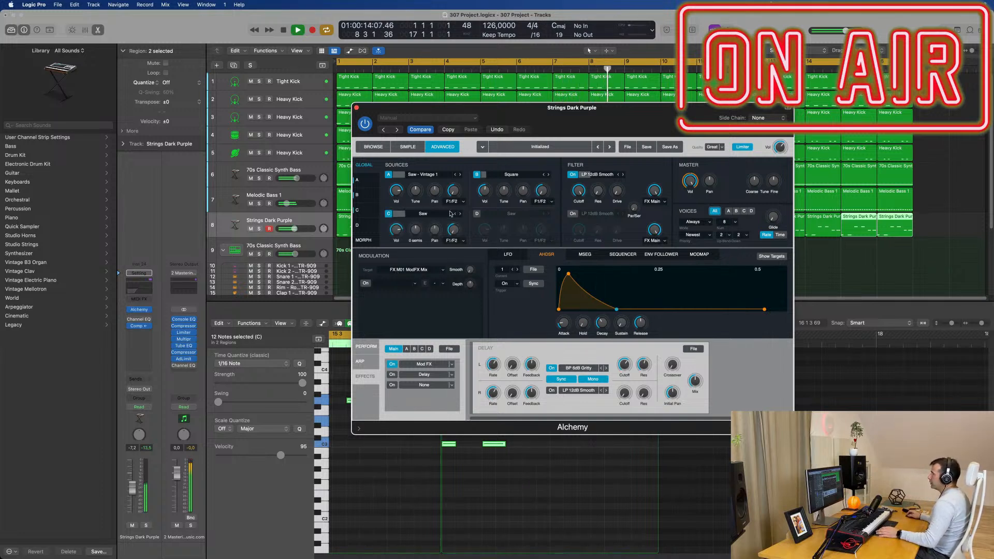
{"action": "left_click", "coordinate": [439, 217]}
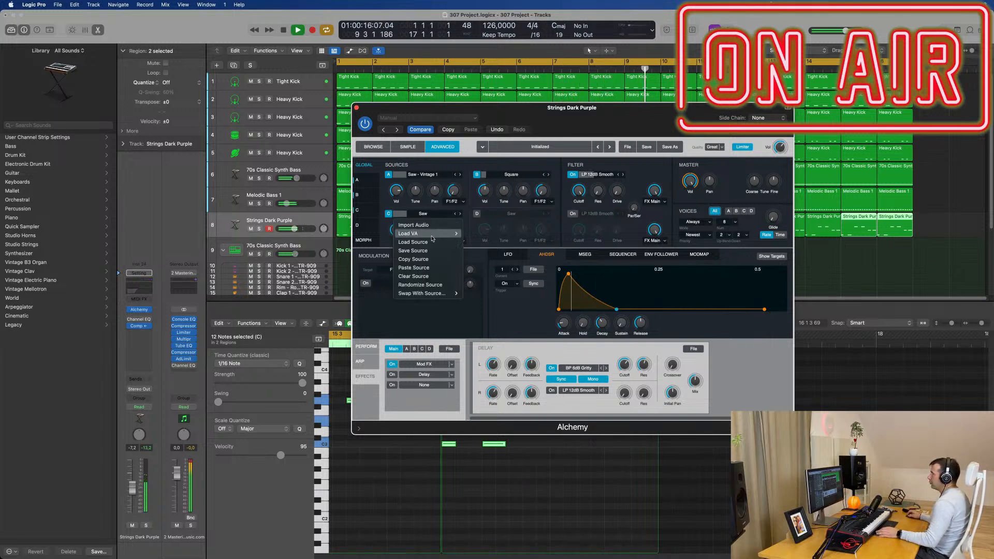
{"action": "mouse_move", "coordinate": [433, 237]}
{"action": "mouse_move", "coordinate": [479, 242]}
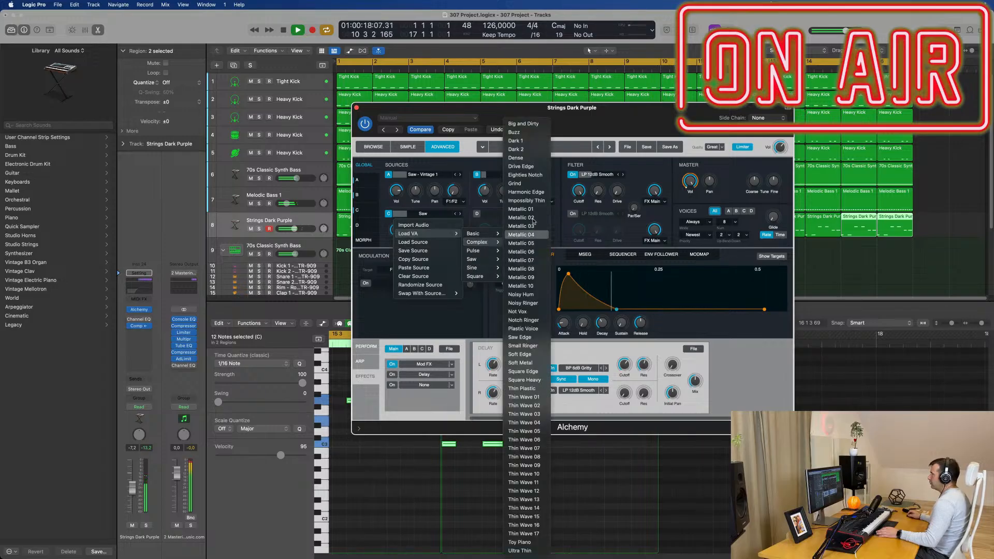
{"action": "left_click", "coordinate": [521, 209]}
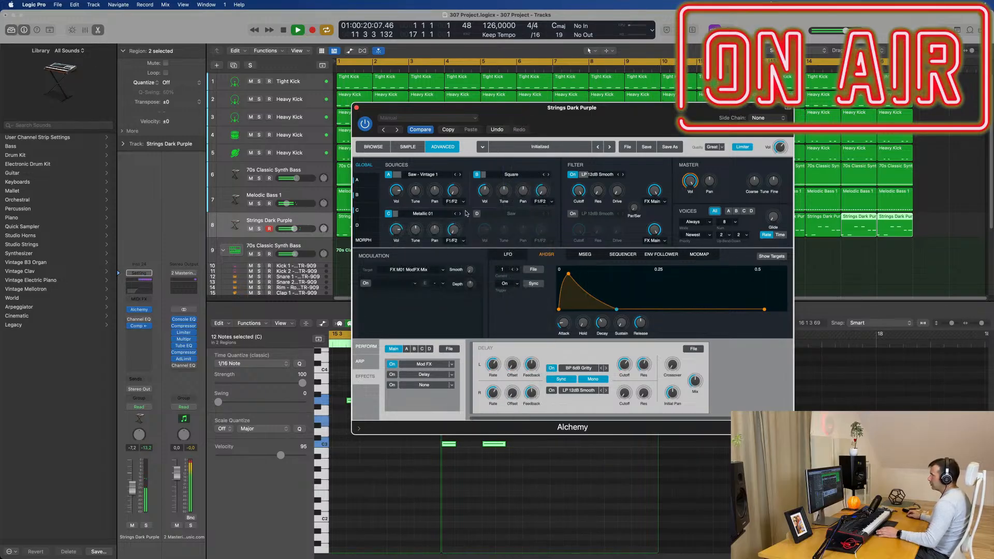
- Adjust source C's volume and coarse tuning and advance its waveform to Metallic 06
{"action": "left_click_drag", "start_coordinate": [398, 228], "coordinate": [403, 207]}
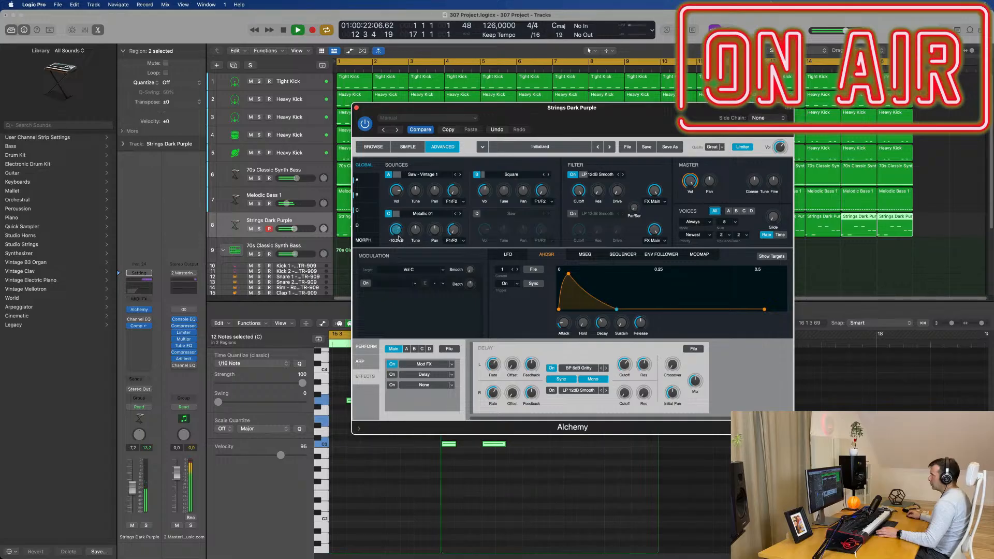
{"action": "left_click_drag", "start_coordinate": [413, 233], "coordinate": [420, 228]}
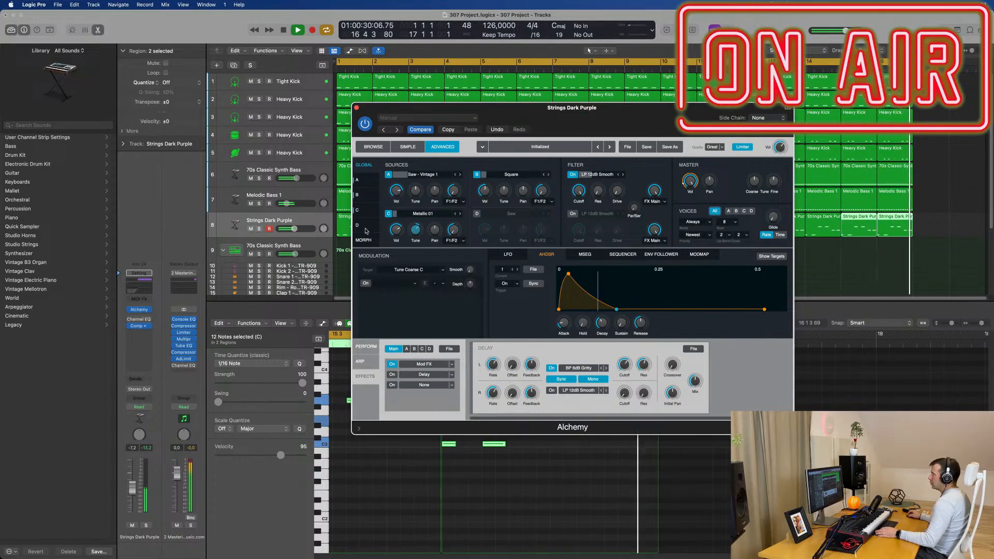
{"action": "left_click", "coordinate": [396, 229]}
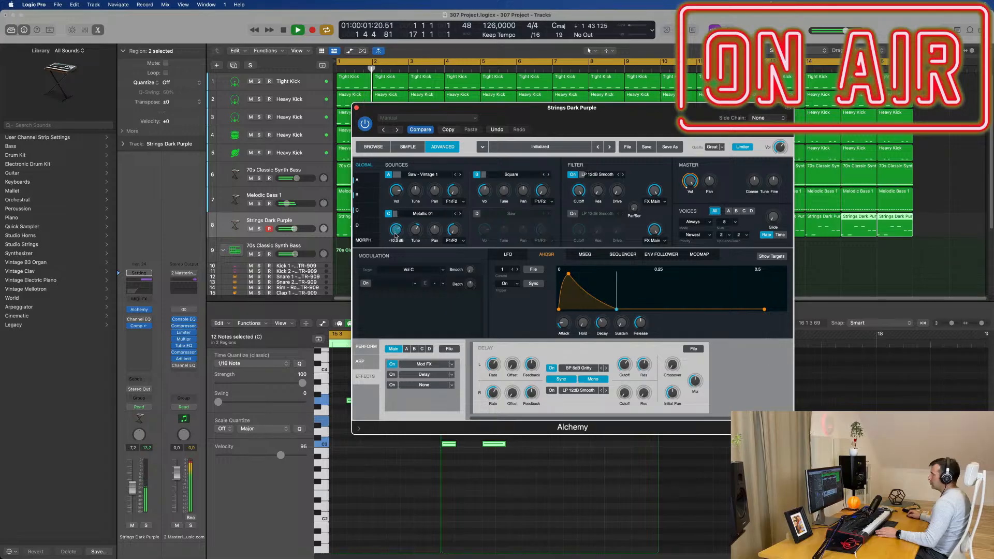
{"action": "left_click", "coordinate": [460, 214]}
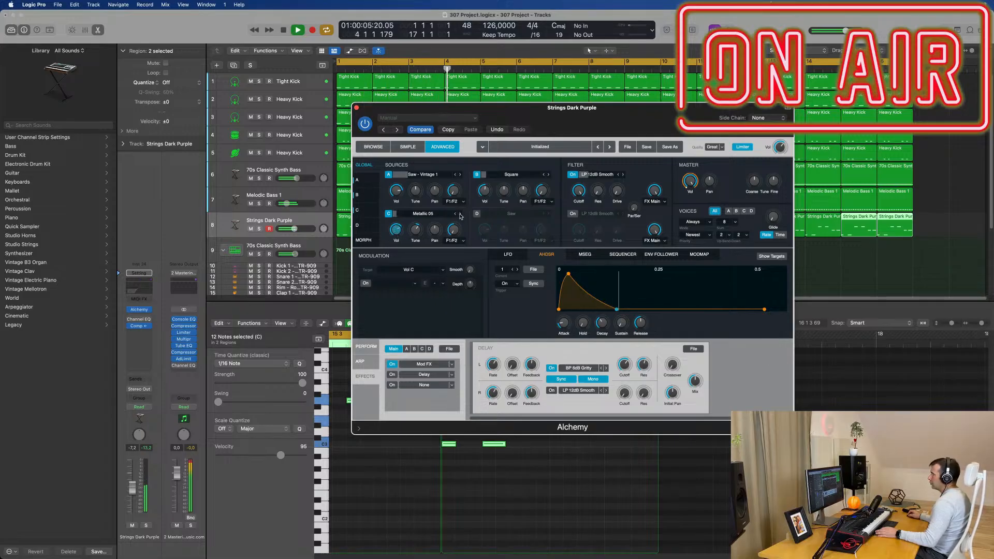
{"action": "left_click", "coordinate": [460, 214]}
- Load the Saw - Arp waveform into Alchemy's source C and fine-tune the source's volume
{"action": "left_click", "coordinate": [430, 214]}
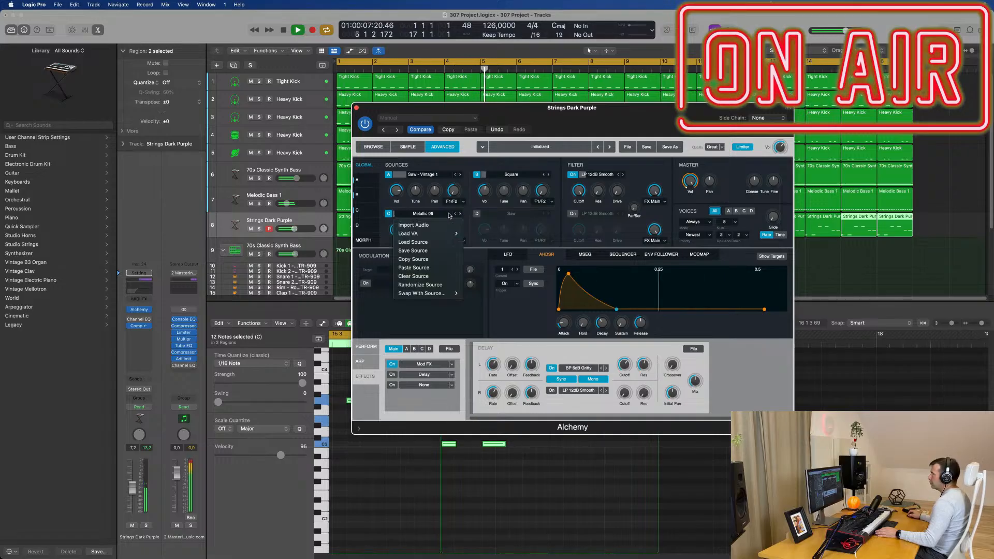
{"action": "mouse_move", "coordinate": [414, 233]}
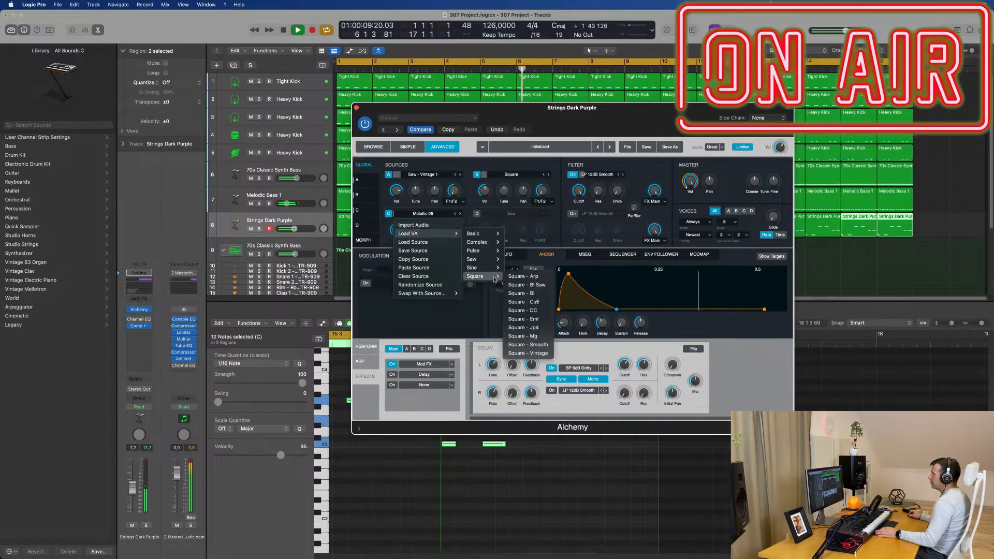
{"action": "mouse_move", "coordinate": [487, 259]}
{"action": "left_click", "coordinate": [523, 259]}
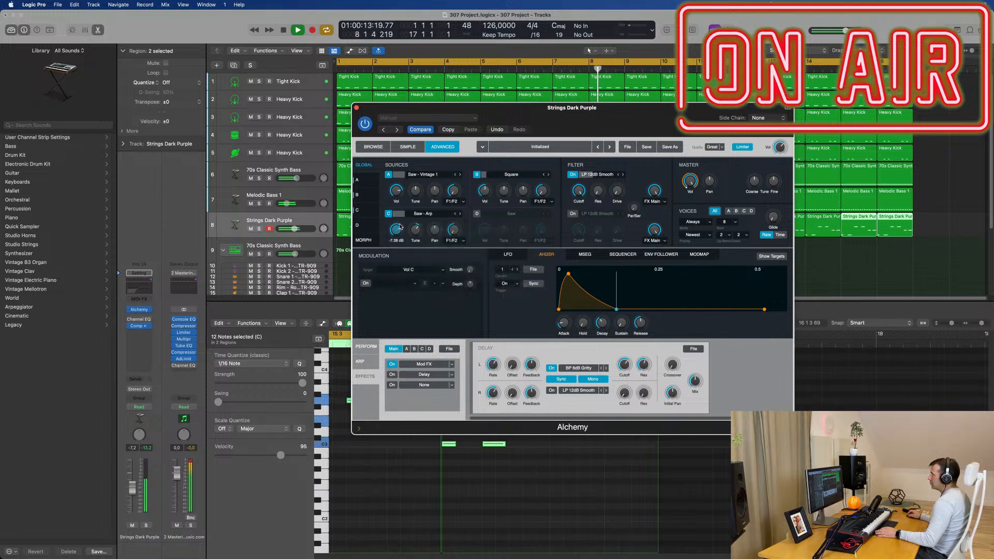
{"action": "left_click_drag", "start_coordinate": [399, 233], "coordinate": [399, 235]}
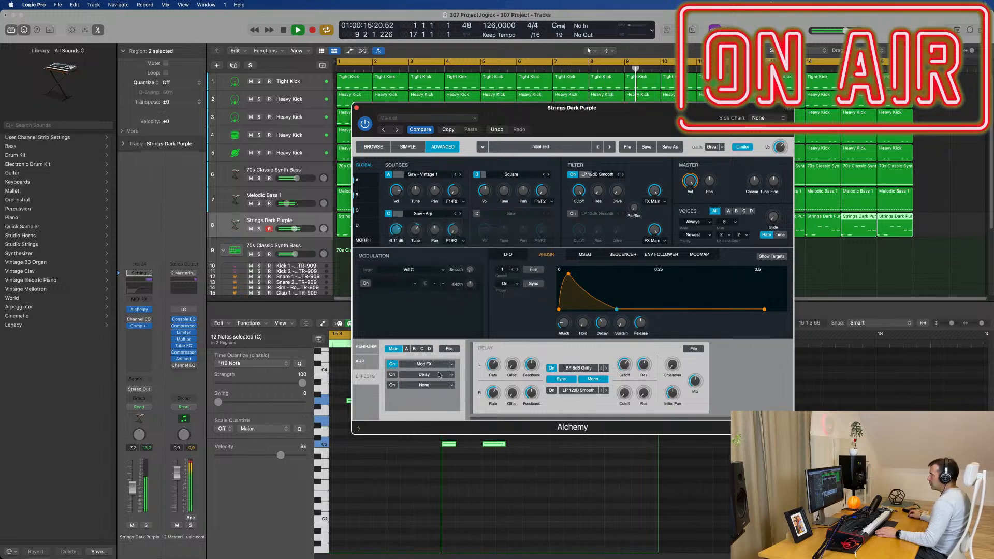
- Show Alchemy's Mod FX effect and adjust its delay and mix amounts
{"action": "left_click", "coordinate": [424, 365]}
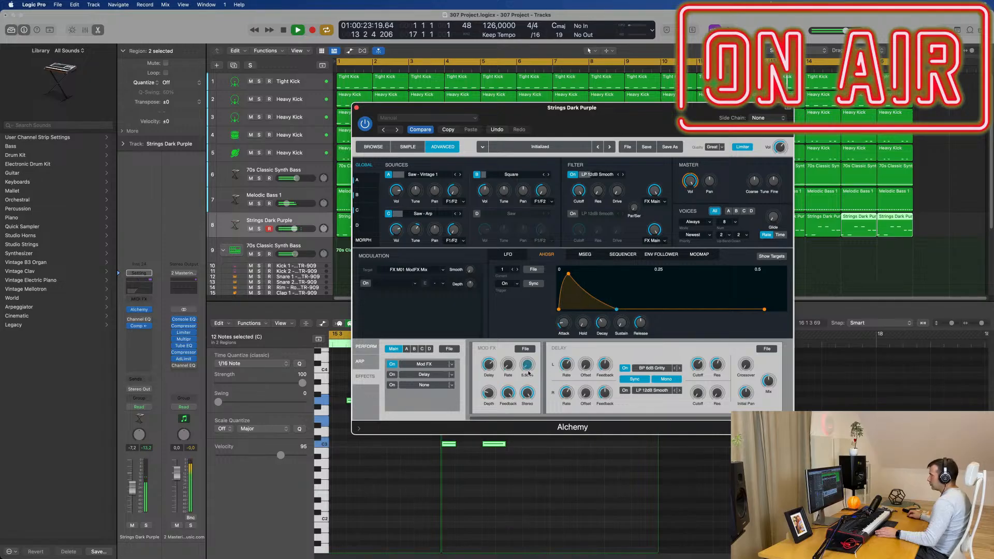
{"action": "left_click_drag", "start_coordinate": [490, 367], "coordinate": [494, 320]}
{"action": "left_click_drag", "start_coordinate": [487, 366], "coordinate": [486, 377]}
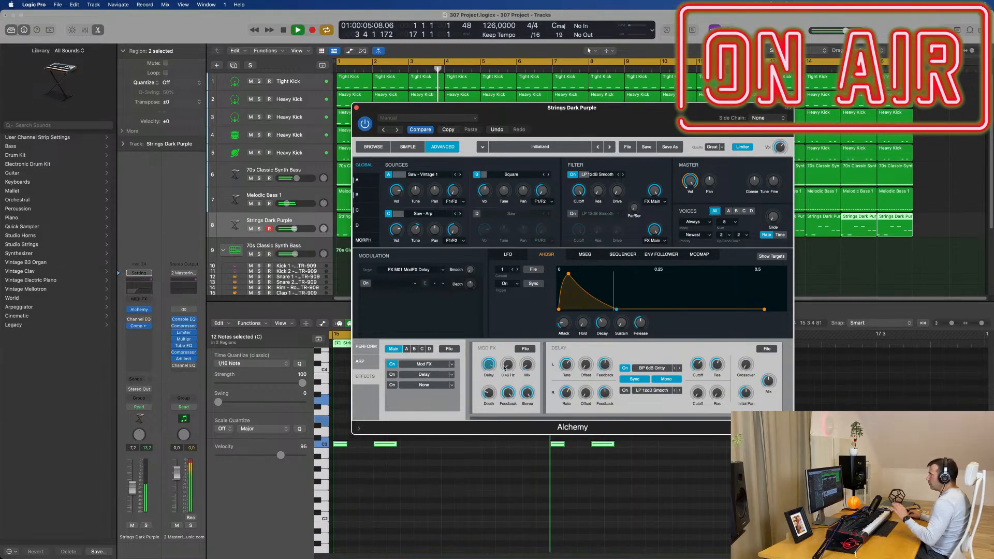
{"action": "left_click_drag", "start_coordinate": [524, 368], "coordinate": [527, 340]}
{"action": "left_click_drag", "start_coordinate": [527, 378], "coordinate": [527, 381]}
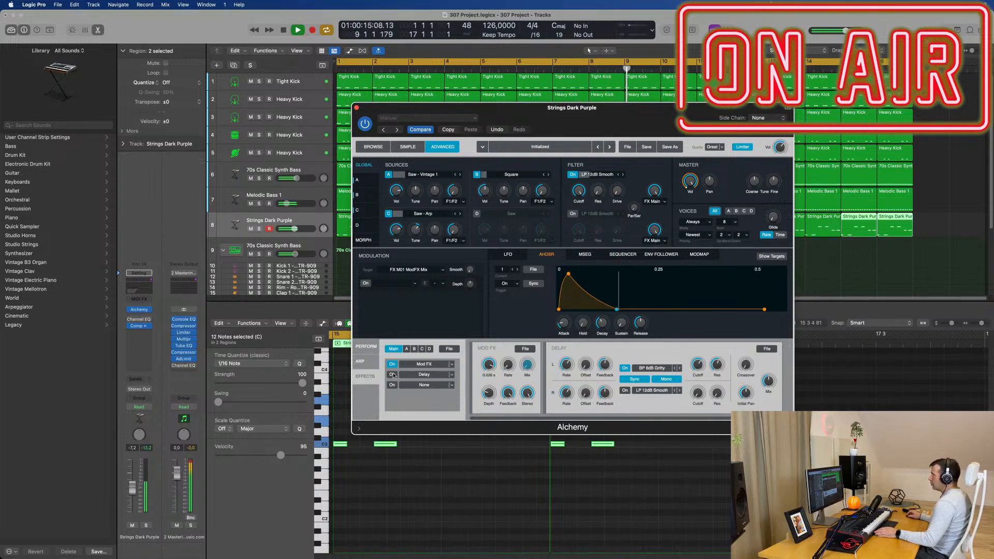
- Clear the settings of Alchemy's Delay effect and set its mix to 32.5 %
{"action": "left_click", "coordinate": [429, 375]}
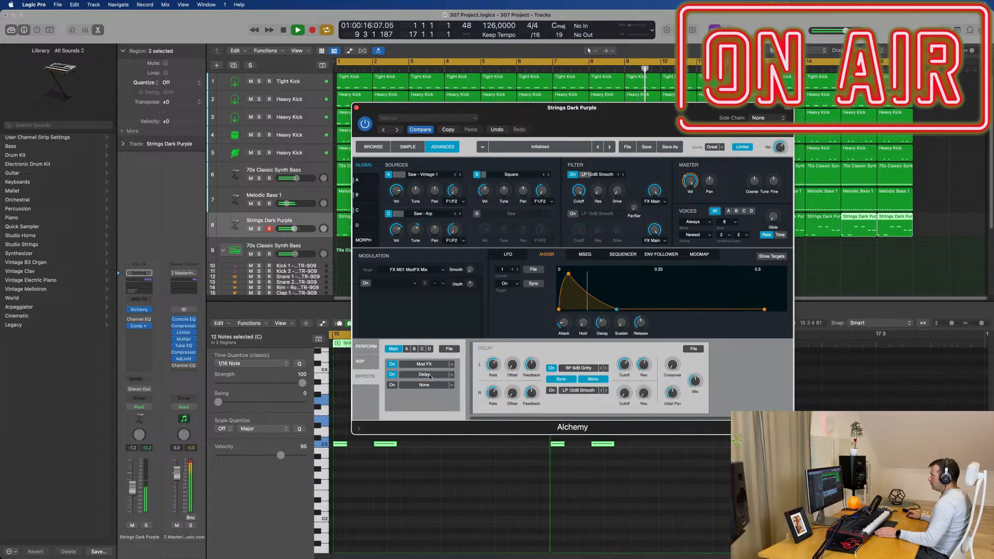
{"action": "left_click", "coordinate": [693, 349]}
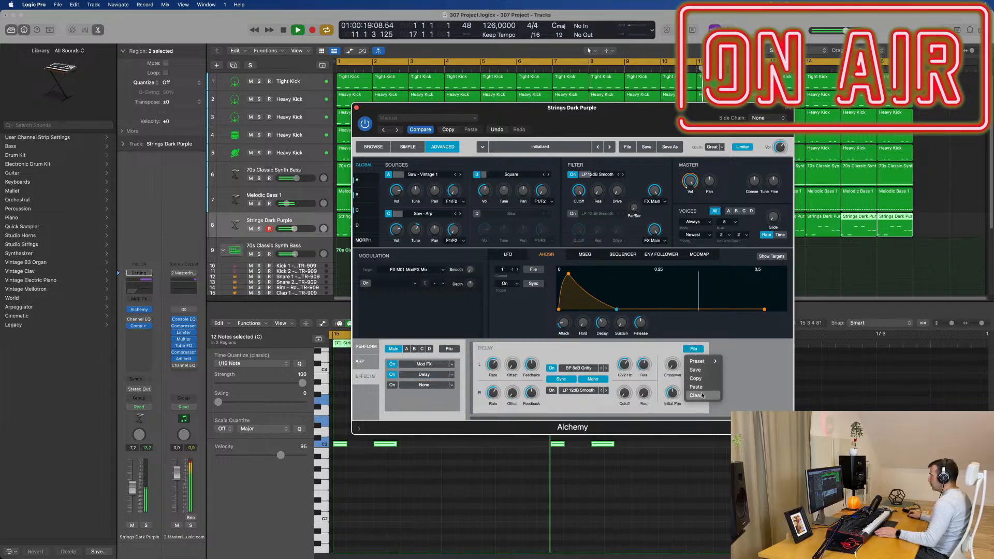
{"action": "left_click", "coordinate": [696, 395]}
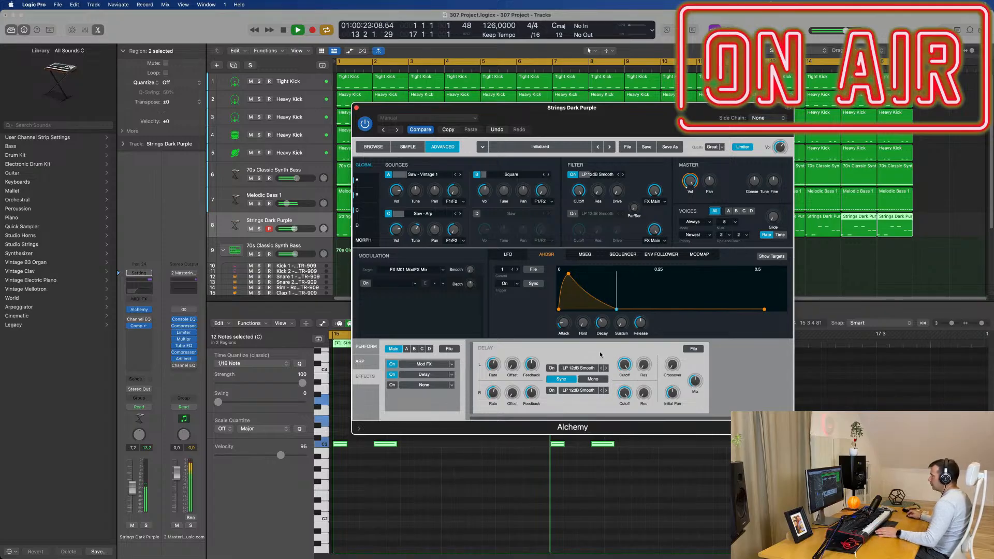
{"action": "left_click", "coordinate": [696, 382]}
{"action": "mouse_move", "coordinate": [697, 385]}
{"action": "left_mouse_down"}
{"action": "mouse_move", "coordinate": [696, 405]}
{"action": "mouse_move", "coordinate": [695, 382]}
{"action": "left_mouse_up"}
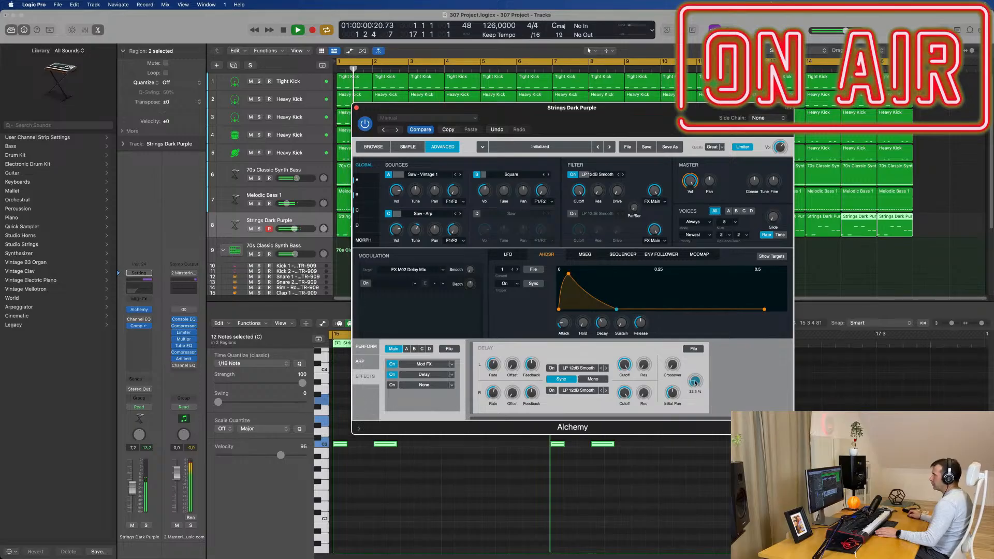
- Inspect the Strings Dark Purple track's Channel EQ curve and move the Alchemy window clear of the note editor
{"action": "left_click", "coordinate": [137, 320]}
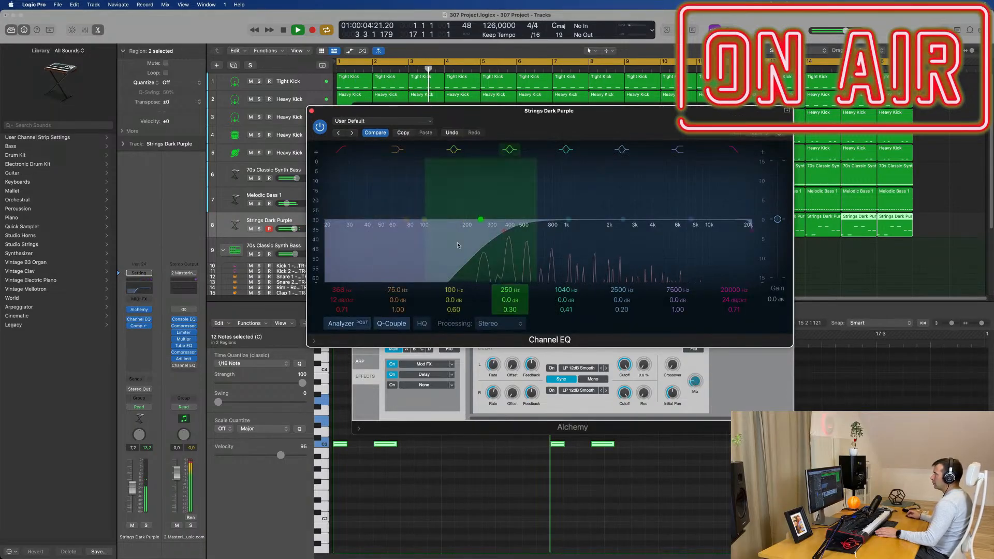
{"action": "left_click", "coordinate": [311, 111]}
{"action": "left_click_drag", "start_coordinate": [662, 113], "coordinate": [659, 127]}
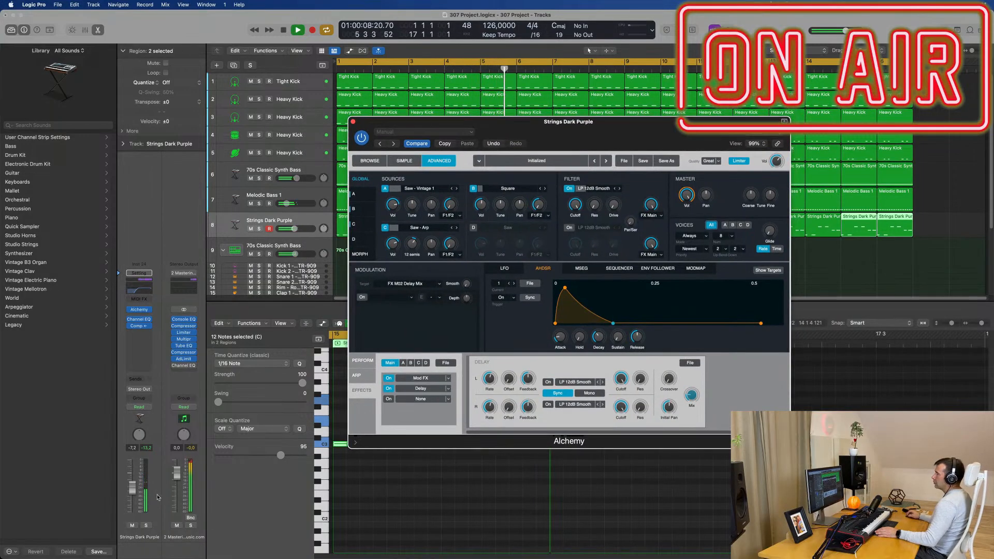
{"action": "left_click_drag", "start_coordinate": [584, 123], "coordinate": [978, 153]}
- Lower all notes in the last two Strings Dark Purple regions by one octave and play the project from the start
{"action": "left_click", "coordinate": [493, 492]}
{"action": "key", "text": "super+a"}
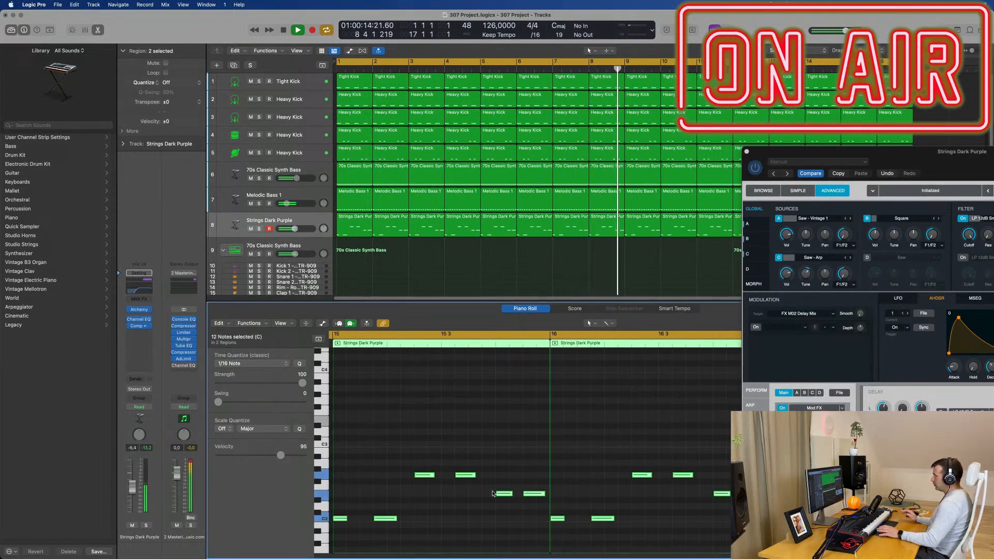
{"action": "key", "text": "Return"}
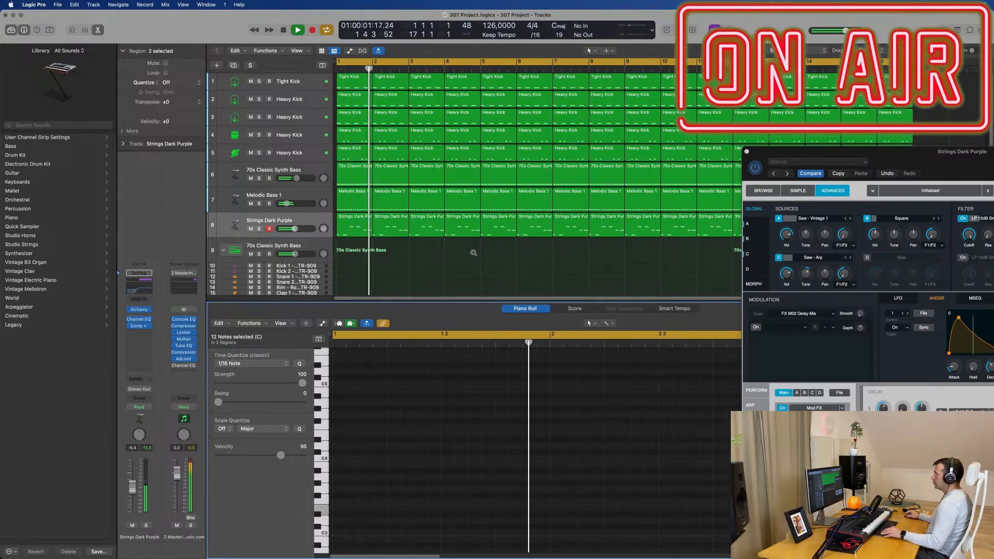
- Try all notes of the 16 Strings Dark Purple regions in higher and lower octaves during playback
{"action": "left_click", "coordinate": [302, 224]}
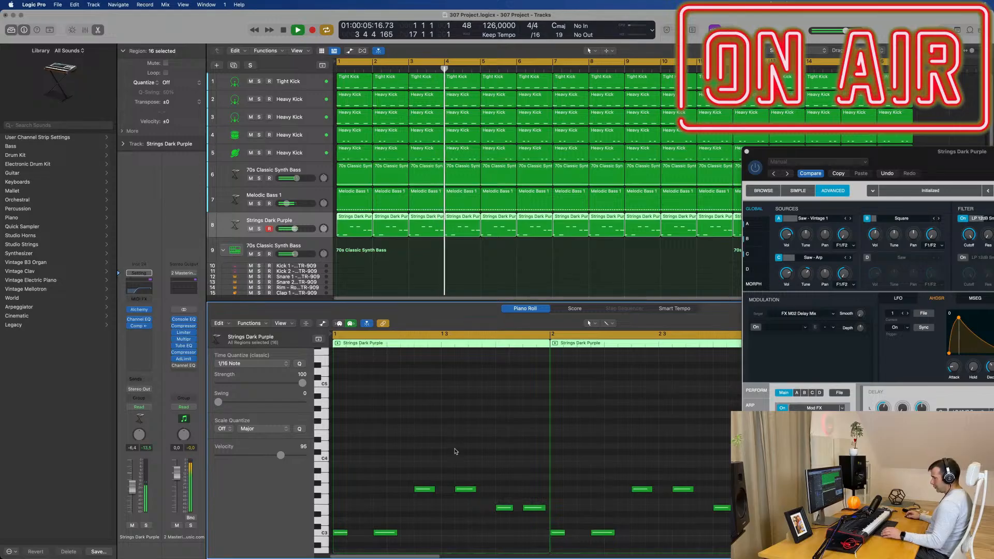
{"action": "key", "text": "super+a"}
{"action": "key", "text": "BackSpace"}
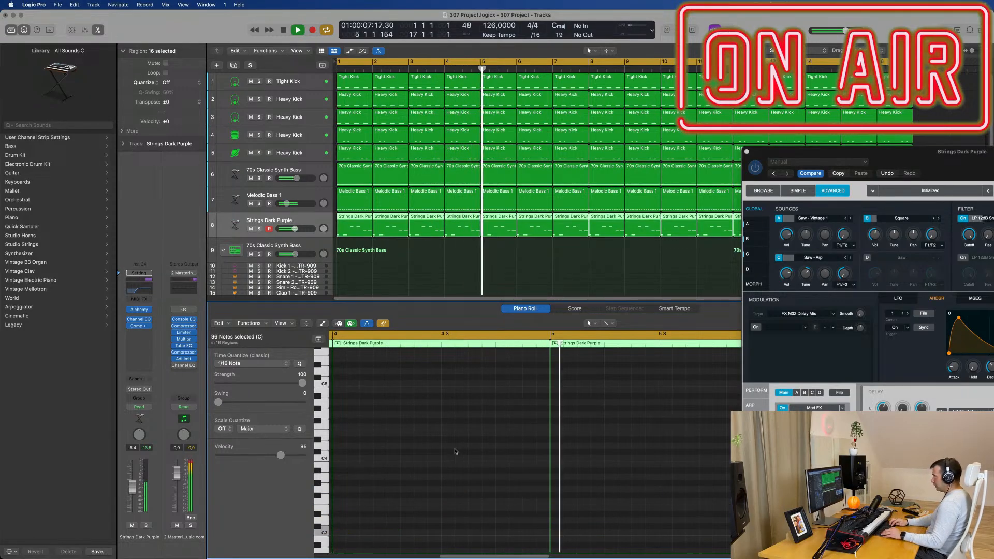
{"action": "key", "text": "alt+shift+Up"}
{"action": "key", "text": "alt+shift+Up"}
{"action": "key", "text": "alt+shift+Up"}
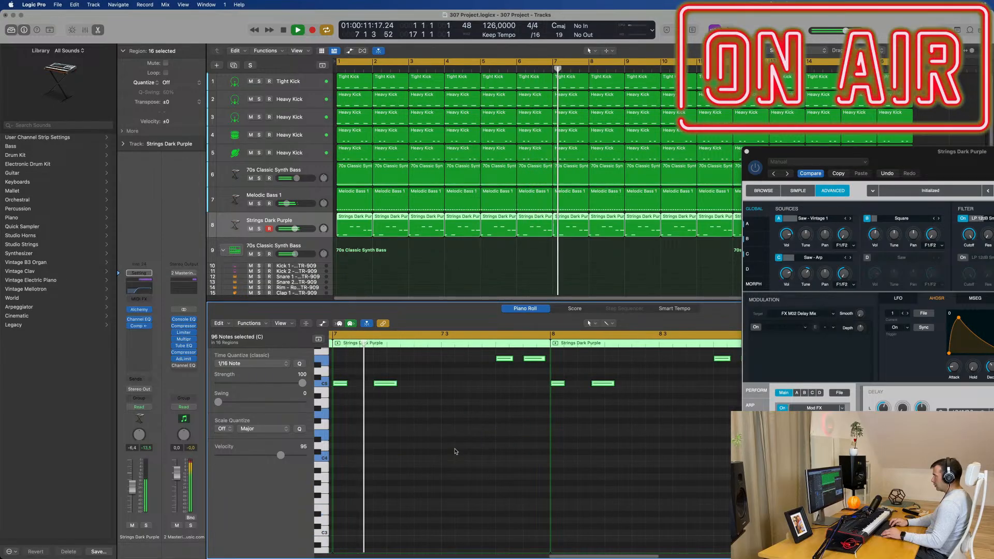
{"action": "key", "text": "alt+shift+Down"}
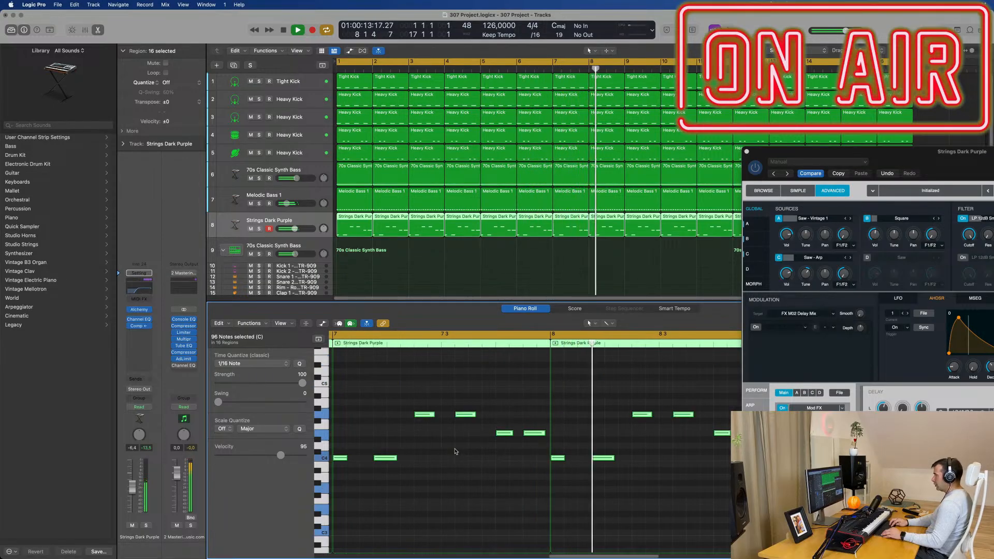
{"action": "key", "text": "alt+shift+Down"}
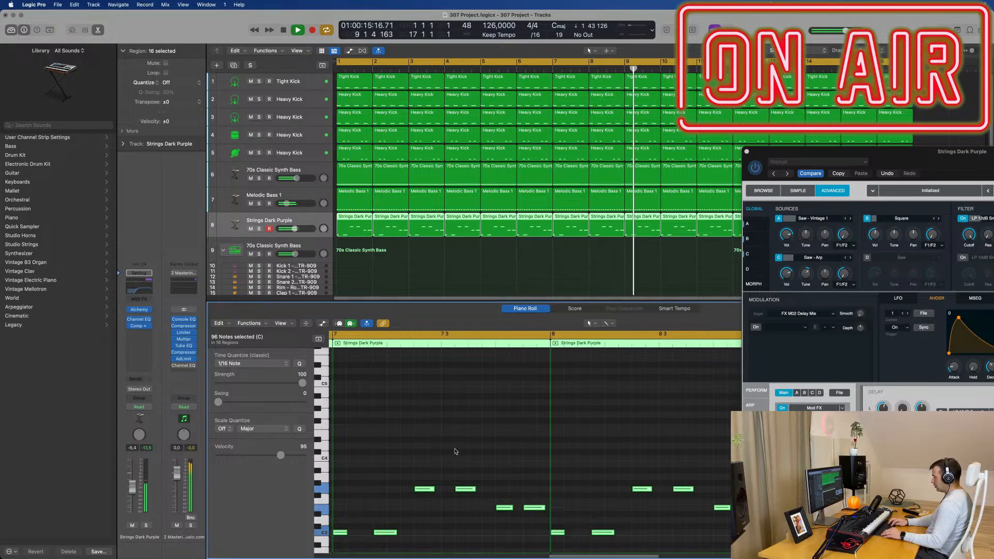
{"action": "key", "text": "alt+shift+Down"}
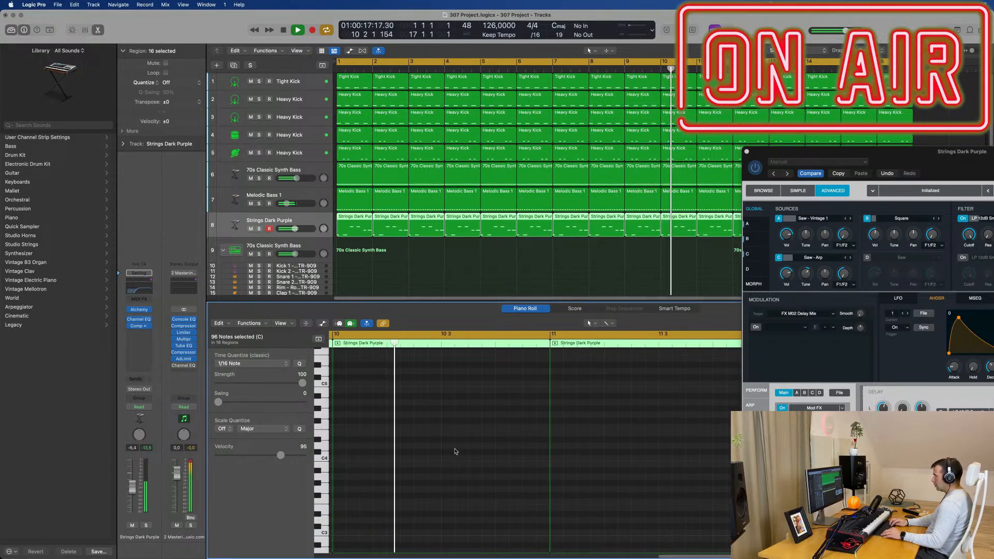
{"action": "key", "text": "alt+shift+Up"}
{"action": "key", "text": "space"}
{"action": "key", "text": "space"}
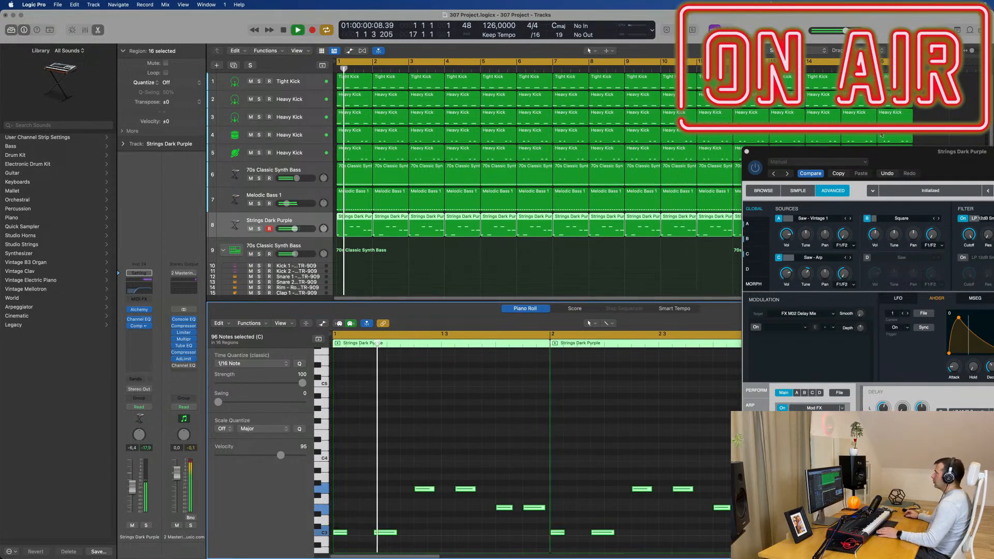
- Close the Alchemy window and lower the Strings Dark Purple track's volume to -9.4 dB
{"action": "left_click_drag", "start_coordinate": [950, 162], "coordinate": [640, 138]}
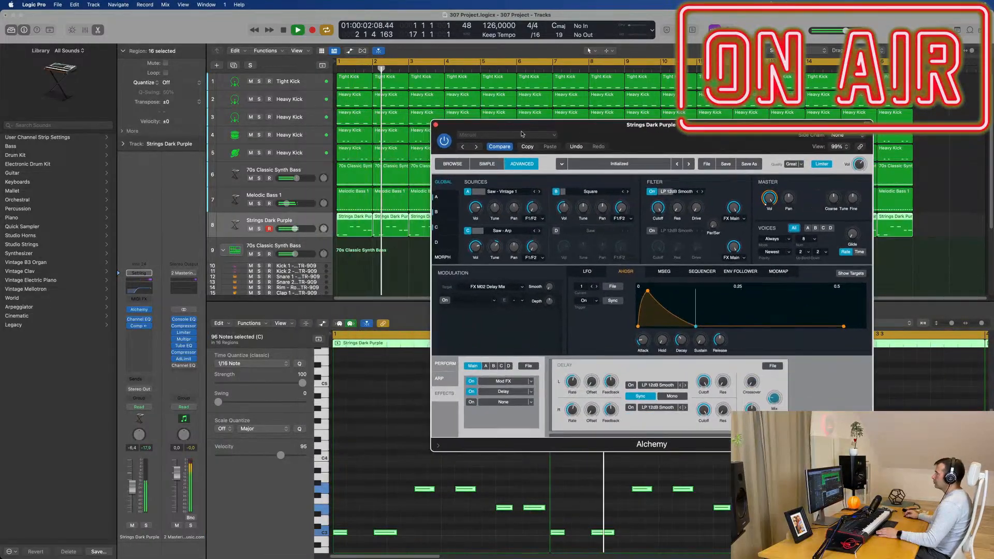
{"action": "left_click", "coordinate": [437, 127]}
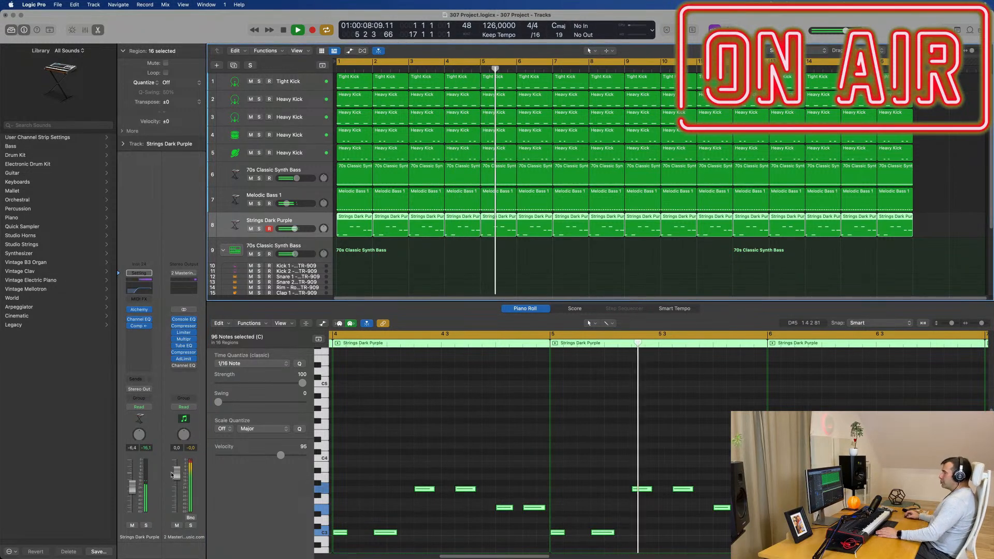
{"action": "left_click_drag", "start_coordinate": [132, 487], "coordinate": [132, 493]}
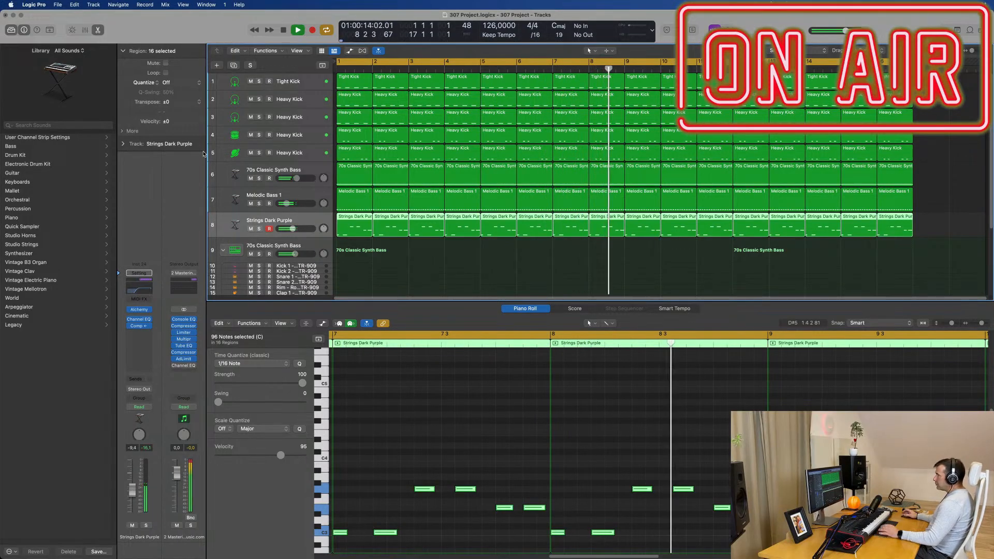
- Duplicate the Strings Dark Purple track and give the copy's Alchemy envelope the shortest attack and a decay of about 0.5 s
{"action": "left_click", "coordinate": [232, 65]}
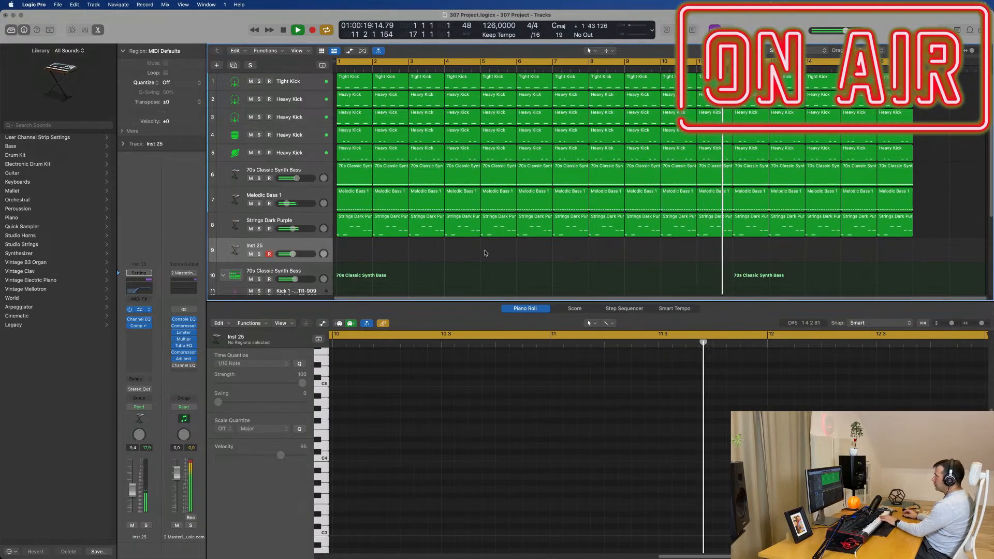
{"action": "left_click", "coordinate": [140, 309]}
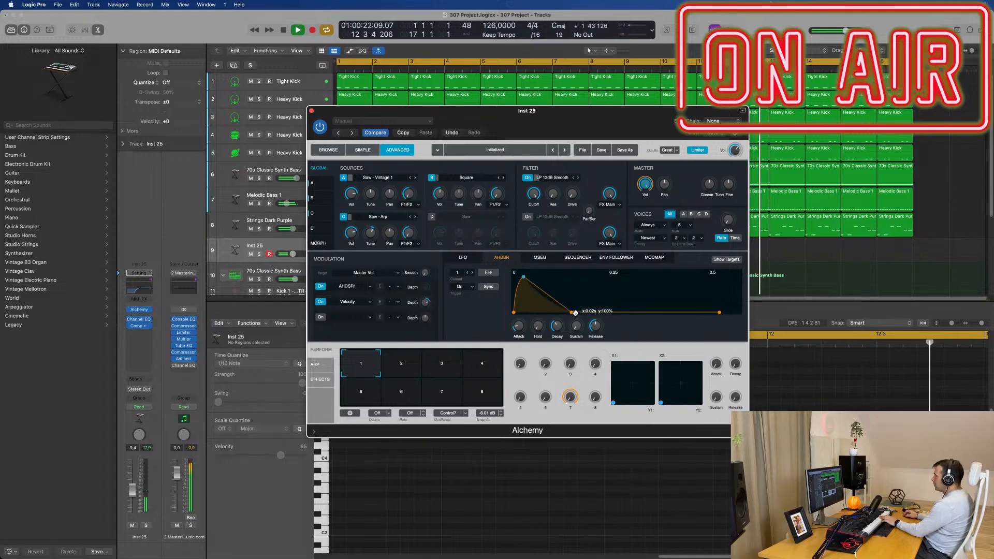
{"action": "left_click_drag", "start_coordinate": [570, 313], "coordinate": [632, 311]}
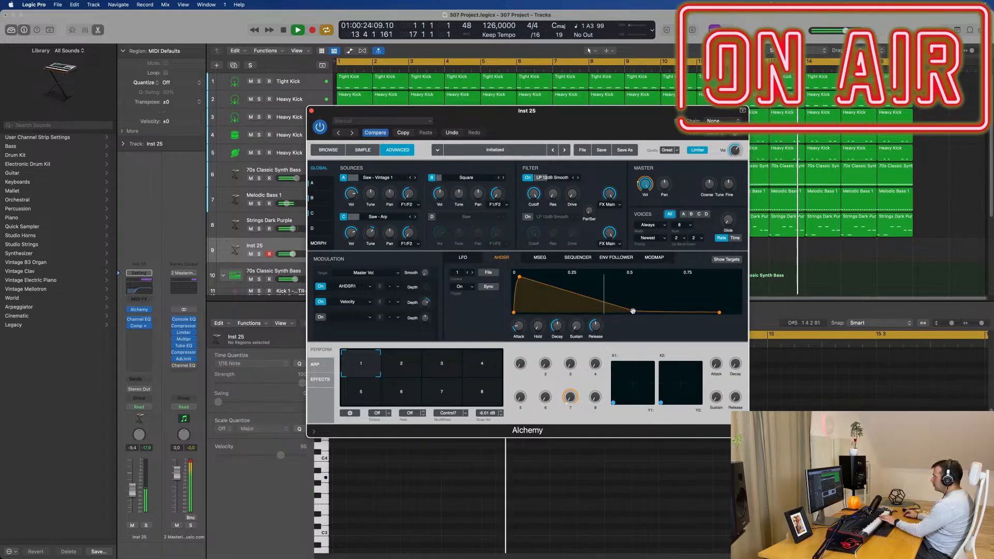
{"action": "left_click_drag", "start_coordinate": [519, 277], "coordinate": [510, 274]}
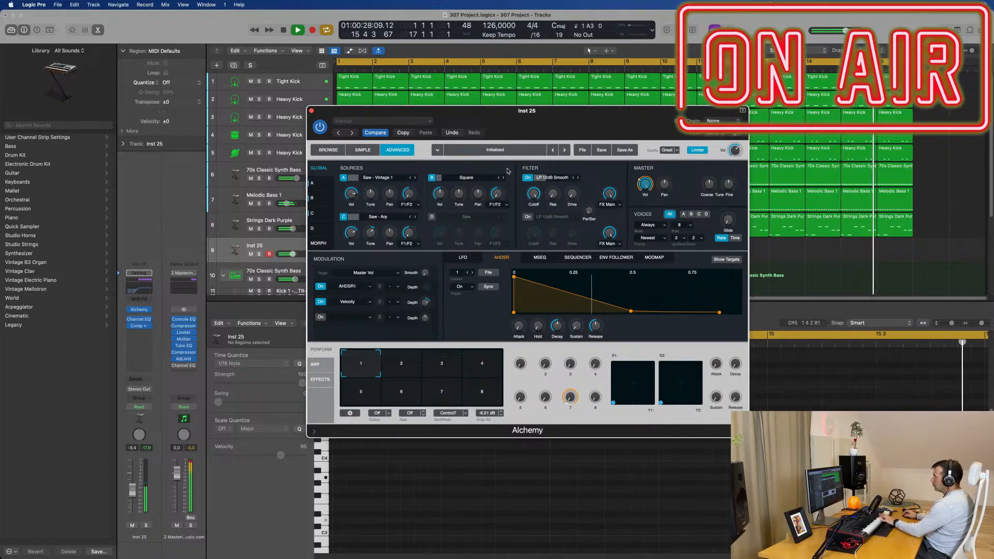
- Load the basic Saw waveform into source A of the new track's Alchemy
{"action": "left_click", "coordinate": [392, 178]}
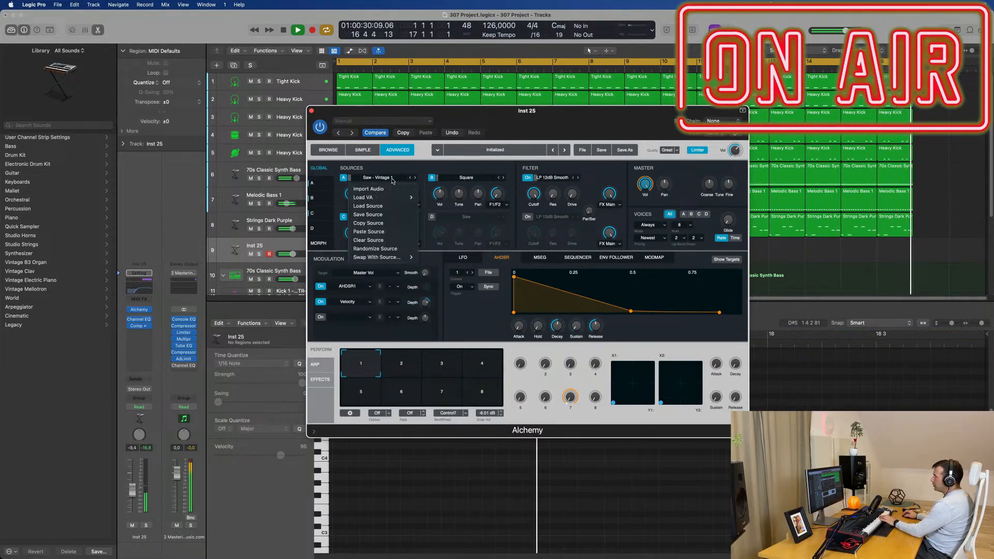
{"action": "mouse_move", "coordinate": [391, 196]}
{"action": "mouse_move", "coordinate": [437, 197]}
{"action": "left_click", "coordinate": [479, 198]}
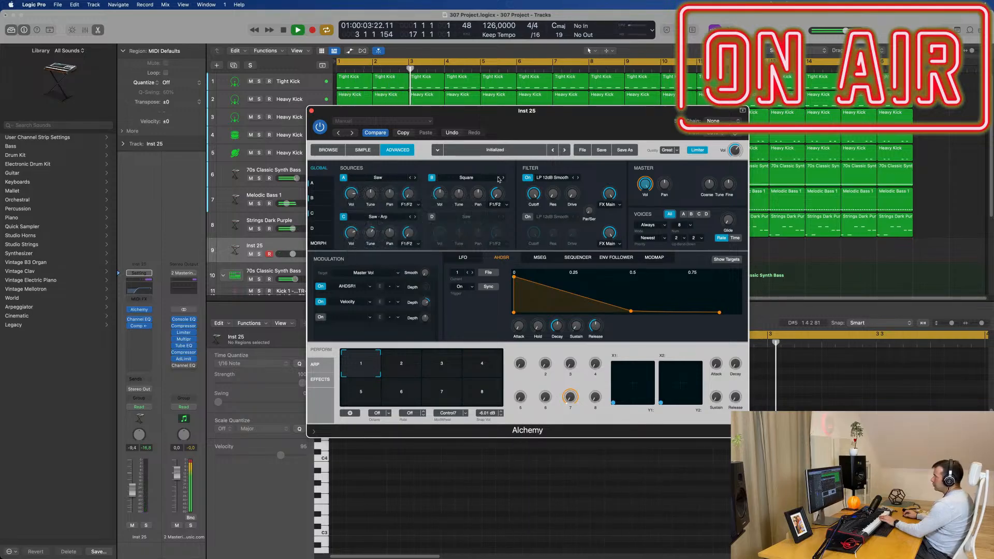
- Step through source B's waveforms and load the basic Saw waveform into it
{"action": "left_click", "coordinate": [503, 178]}
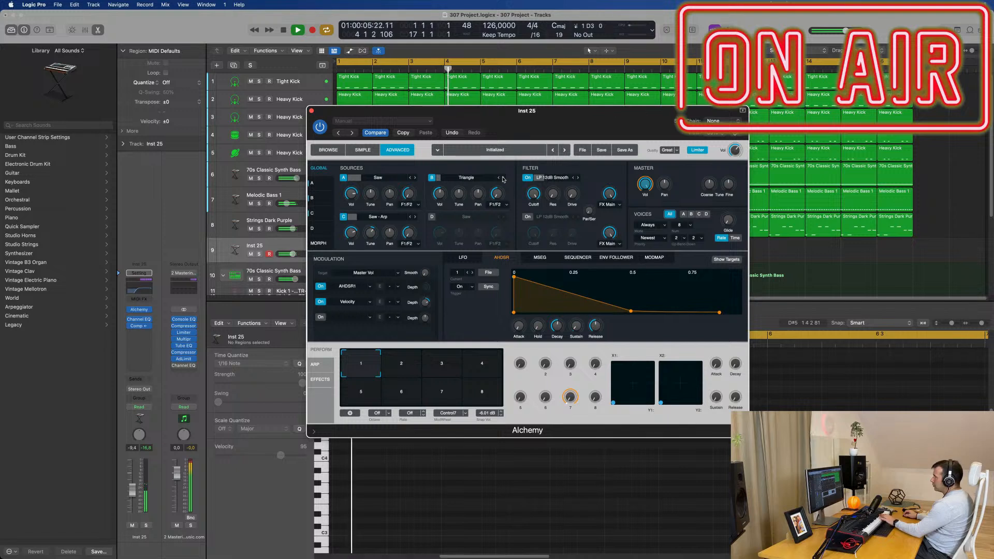
{"action": "left_click", "coordinate": [503, 178]}
{"action": "left_click", "coordinate": [470, 178]}
{"action": "mouse_move", "coordinate": [466, 197]}
{"action": "mouse_move", "coordinate": [523, 197]}
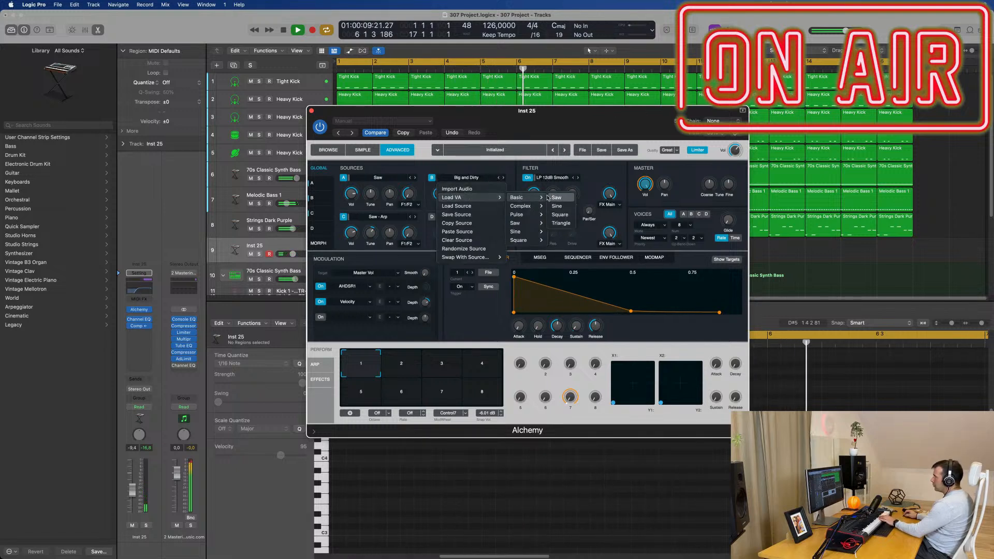
{"action": "left_click", "coordinate": [557, 197]}
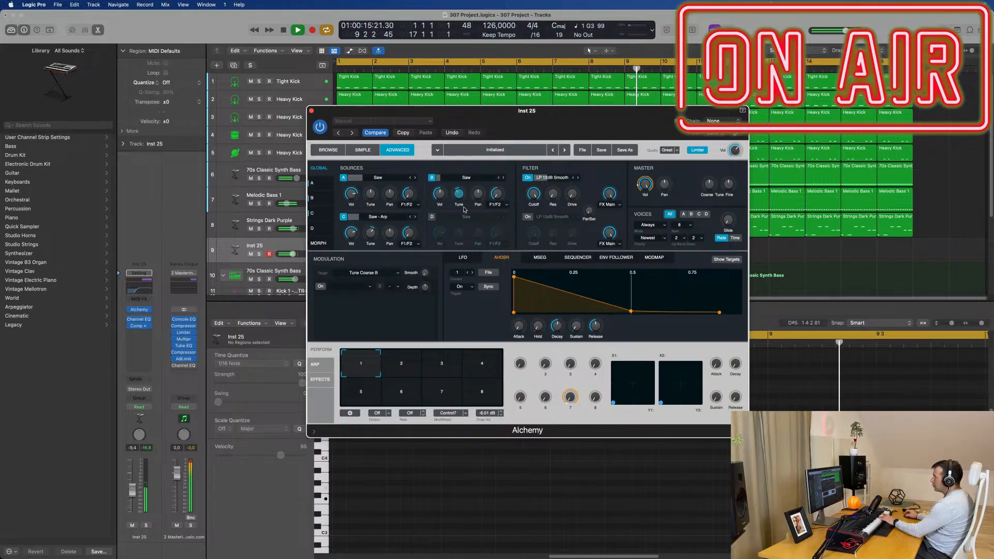
- Turn off the low-cut band in the new track's Channel EQ and return to the Alchemy window
{"action": "left_click", "coordinate": [138, 320]}
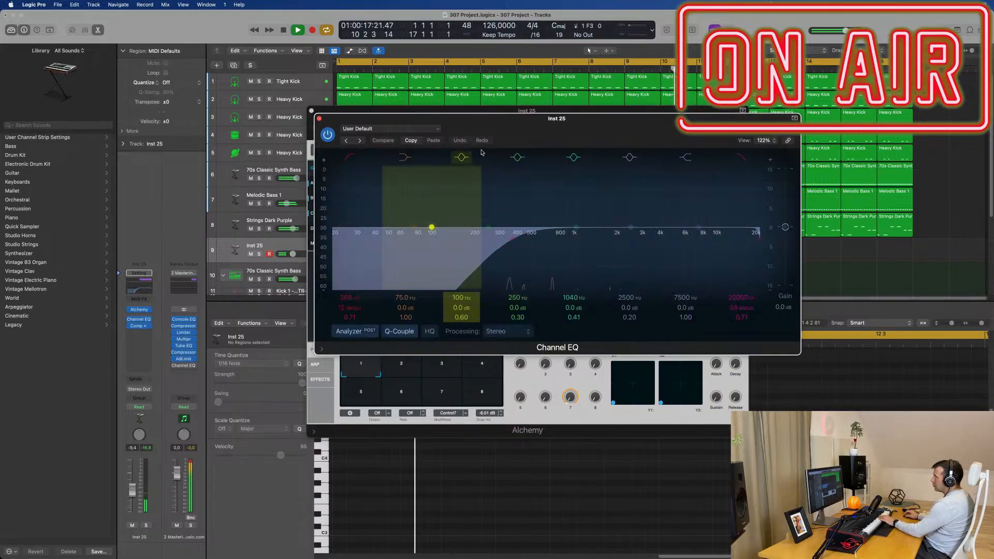
{"action": "left_click", "coordinate": [348, 157]}
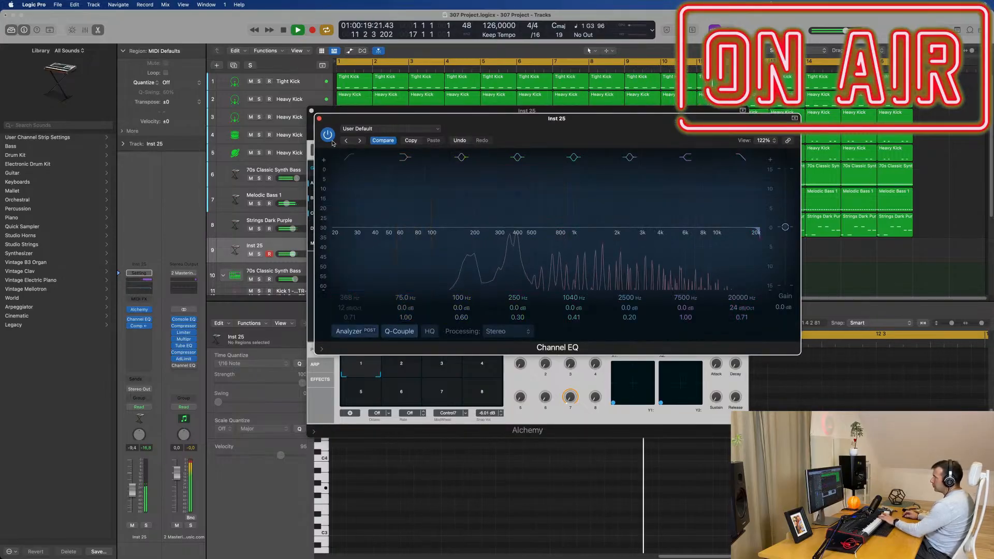
{"action": "left_click", "coordinate": [319, 118]}
{"action": "left_click_drag", "start_coordinate": [402, 116], "coordinate": [436, 120]}
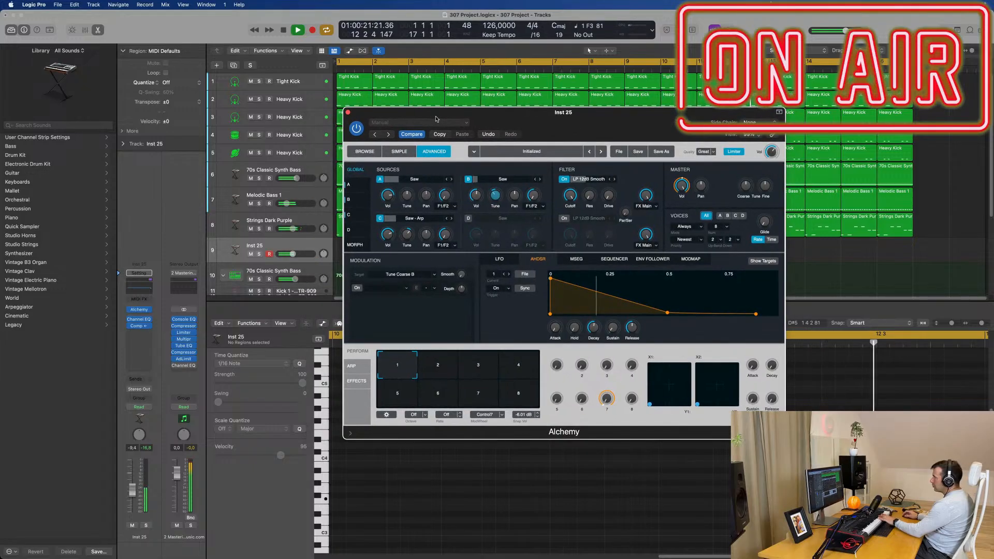
- Disable Alchemy's source C and lengthen the envelope's decay to about 2.5 s
{"action": "left_click", "coordinate": [378, 219]}
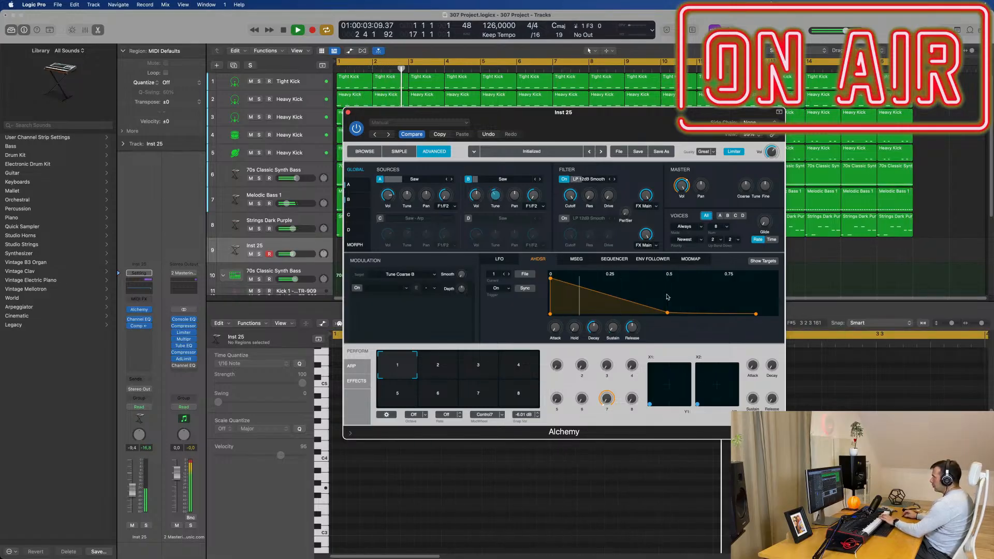
{"action": "left_click_drag", "start_coordinate": [666, 311], "coordinate": [730, 315]}
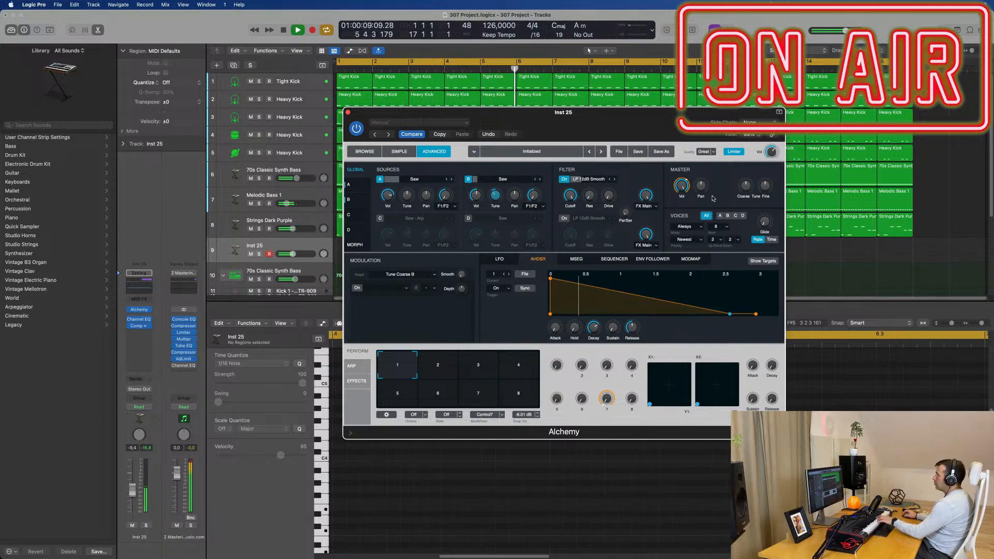
- Enable the first modulation slot for source B's coarse tune and assign LFO1 (Sine) as its source
{"action": "left_click_drag", "start_coordinate": [606, 126], "coordinate": [588, 136]}
{"action": "mouse_move", "coordinate": [461, 197]}
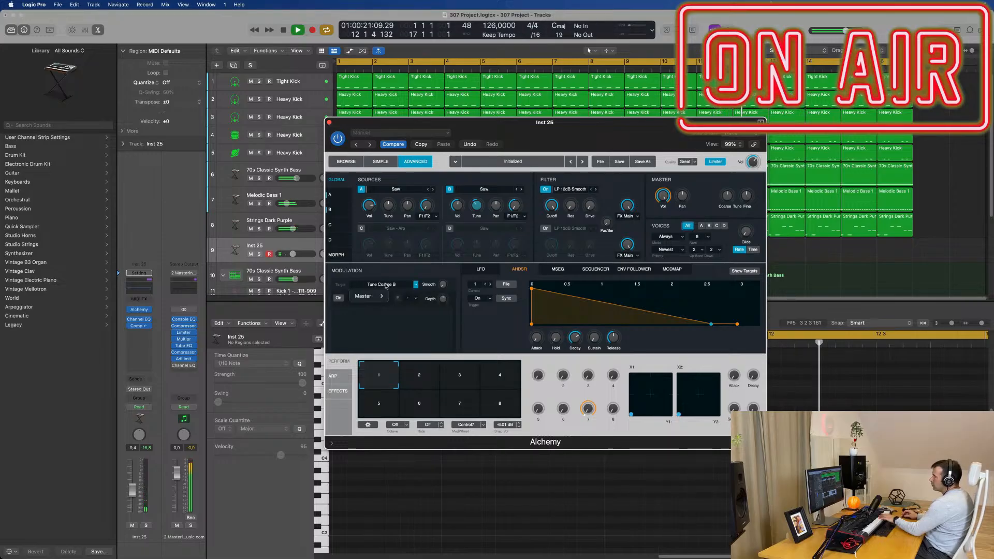
{"action": "left_click", "coordinate": [367, 318]}
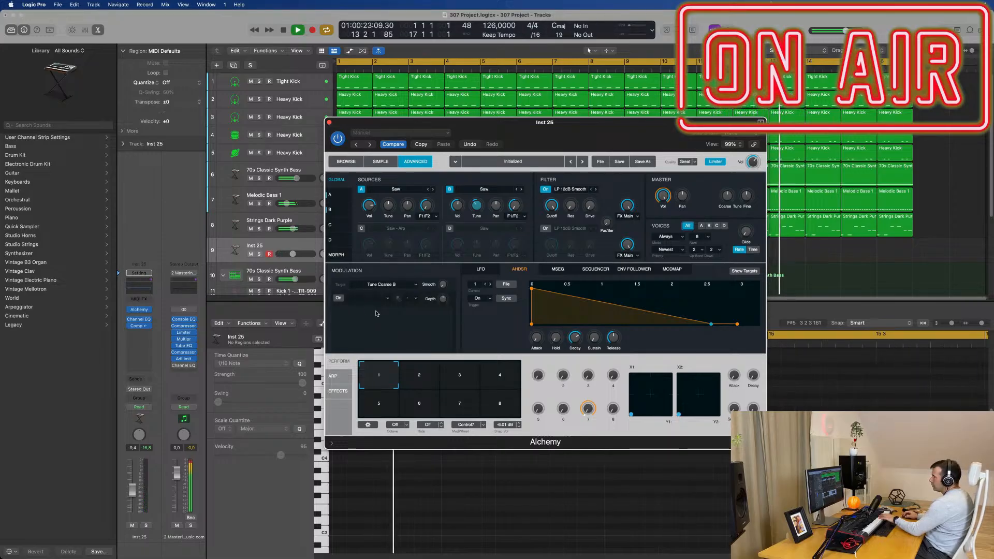
{"action": "left_click", "coordinate": [340, 299]}
{"action": "left_click", "coordinate": [370, 299]}
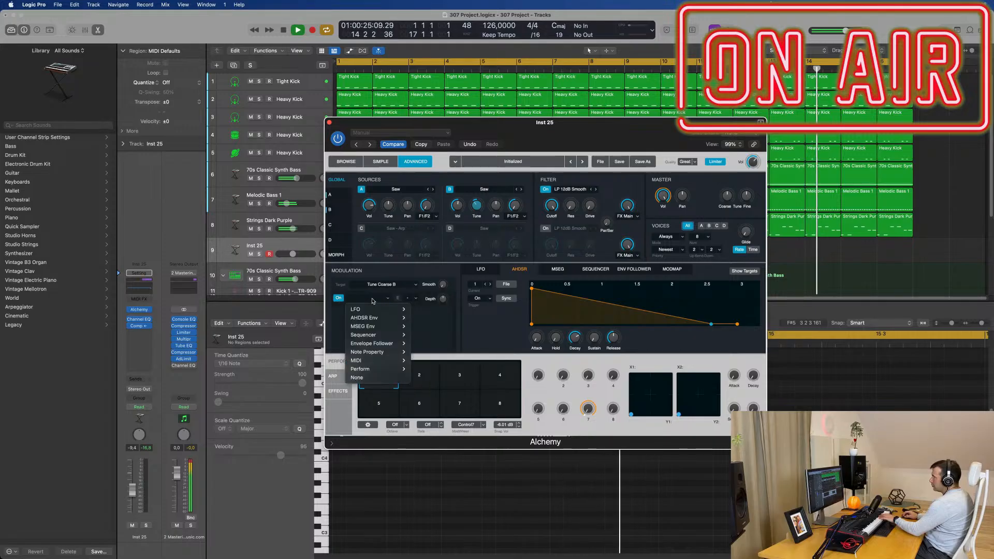
{"action": "mouse_move", "coordinate": [374, 310]}
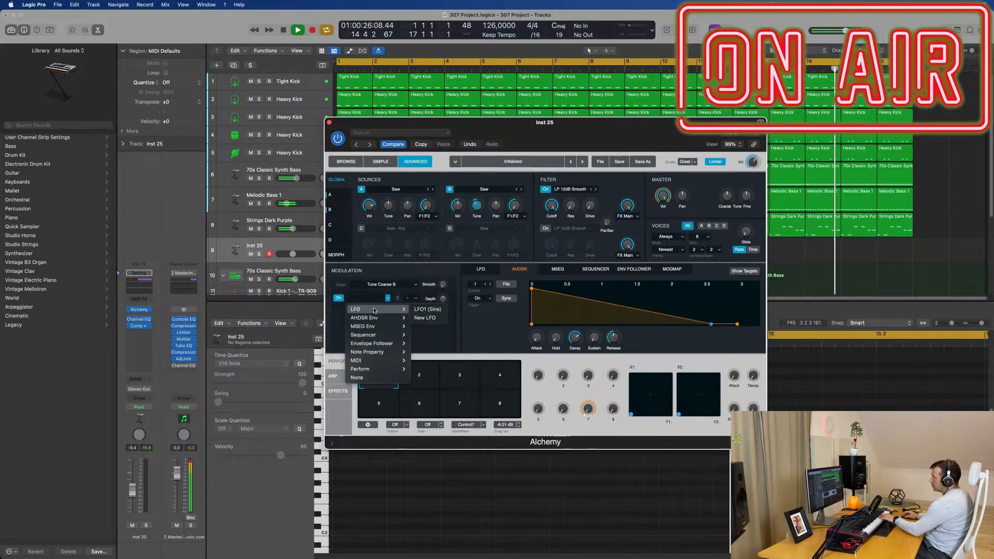
{"action": "left_click", "coordinate": [421, 309]}
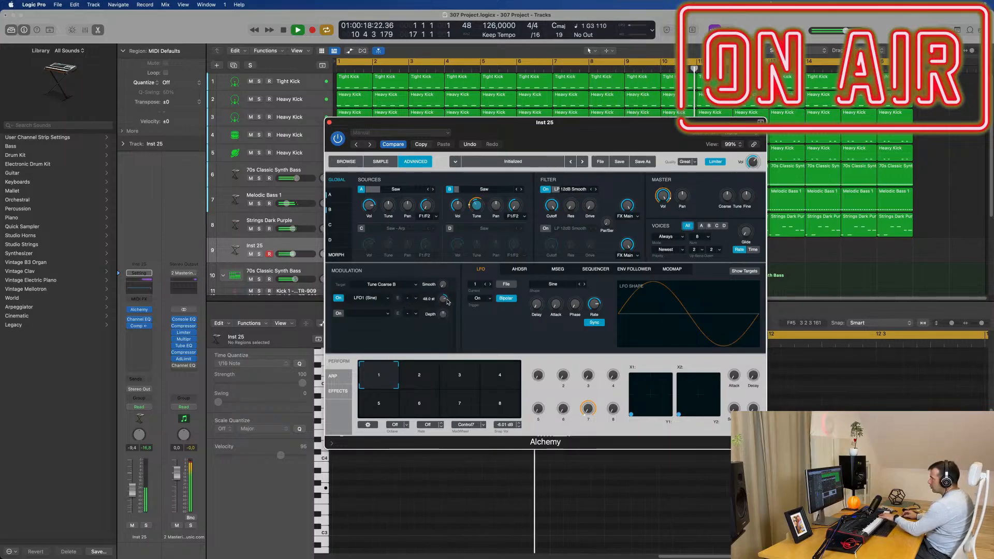
- Change LFO1's shape to Square, raise its modulation depth on source B's coarse tune, and adjust the LFO rate
{"action": "left_click", "coordinate": [584, 284]}
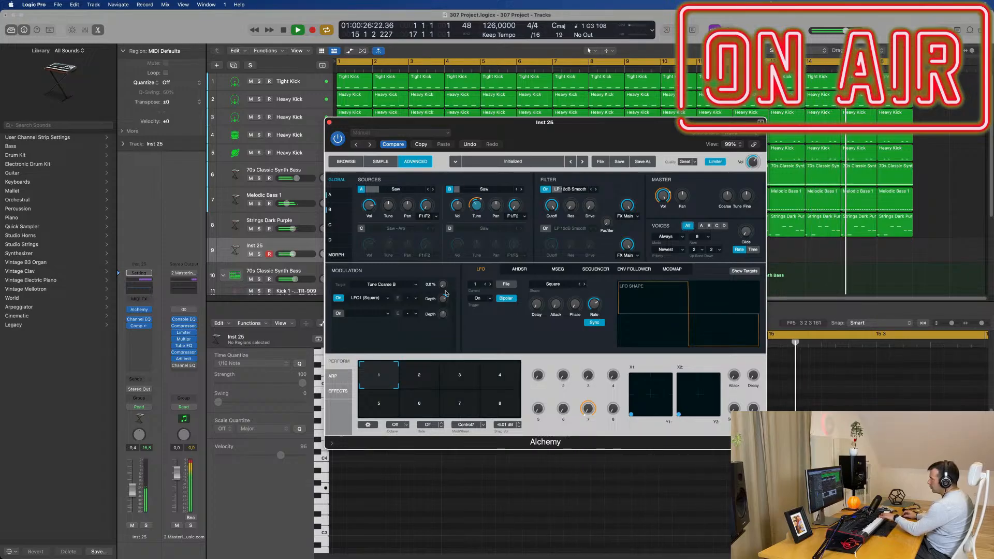
{"action": "left_click_drag", "start_coordinate": [443, 300], "coordinate": [453, 277]}
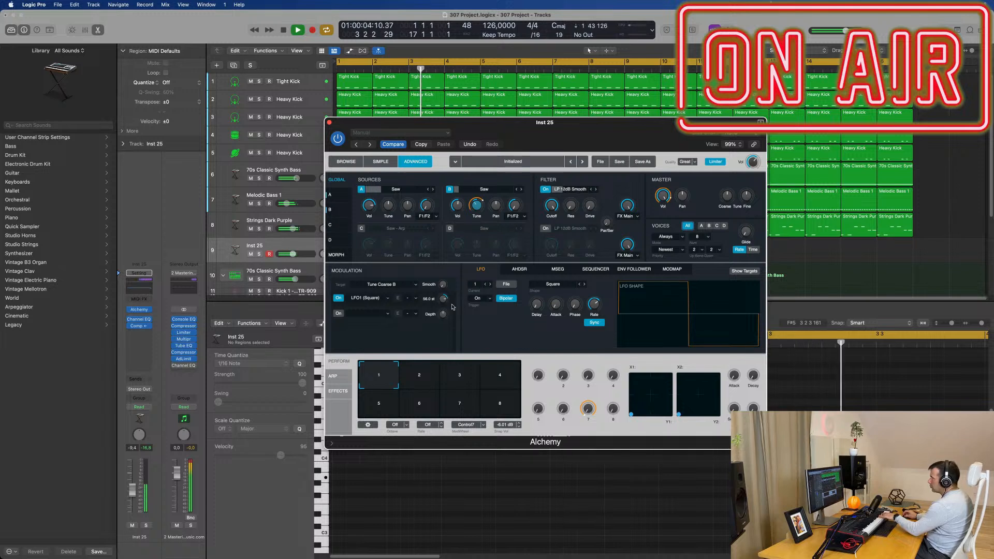
{"action": "left_click_drag", "start_coordinate": [443, 302], "coordinate": [454, 304]}
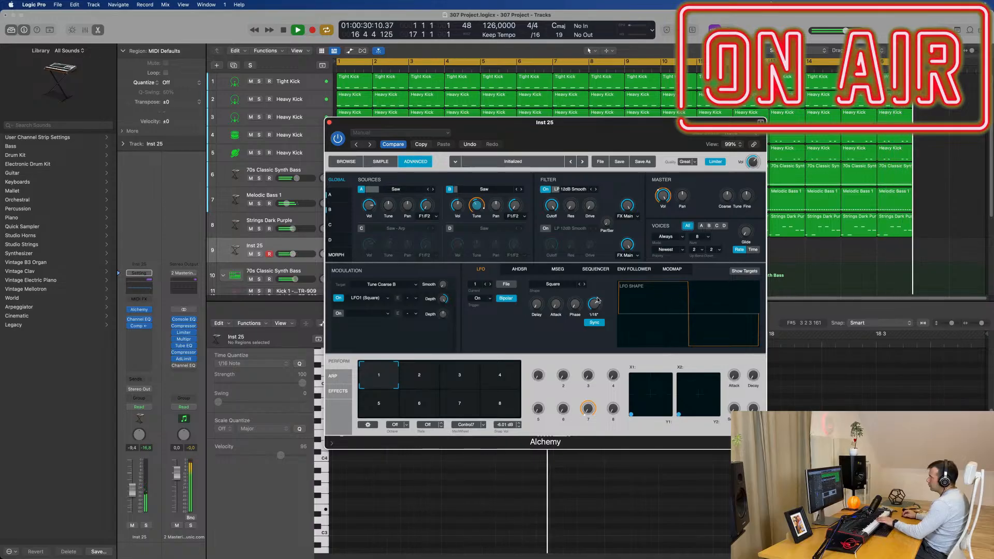
{"action": "left_click_drag", "start_coordinate": [596, 304], "coordinate": [597, 299]}
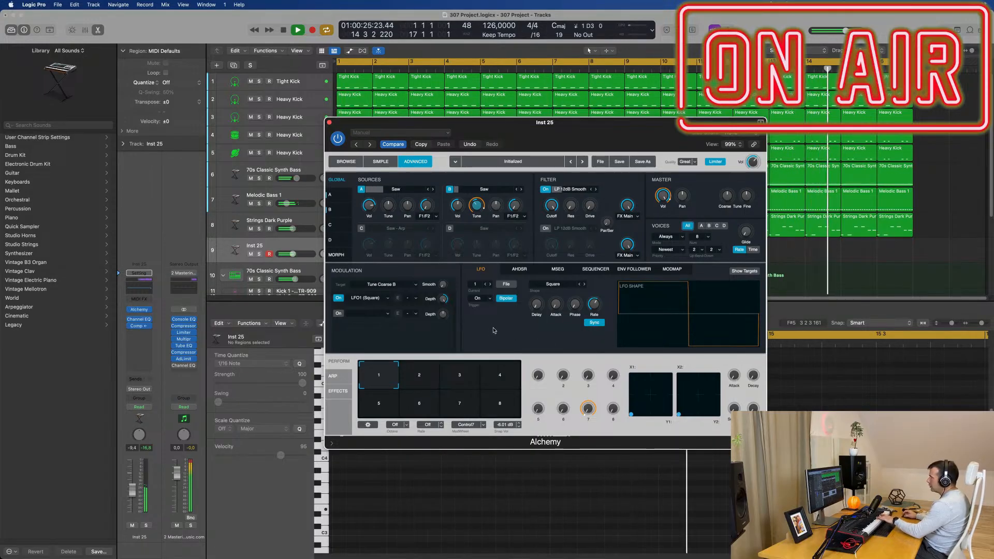
{"action": "left_click", "coordinate": [477, 298]}
{"action": "left_click", "coordinate": [478, 299]}
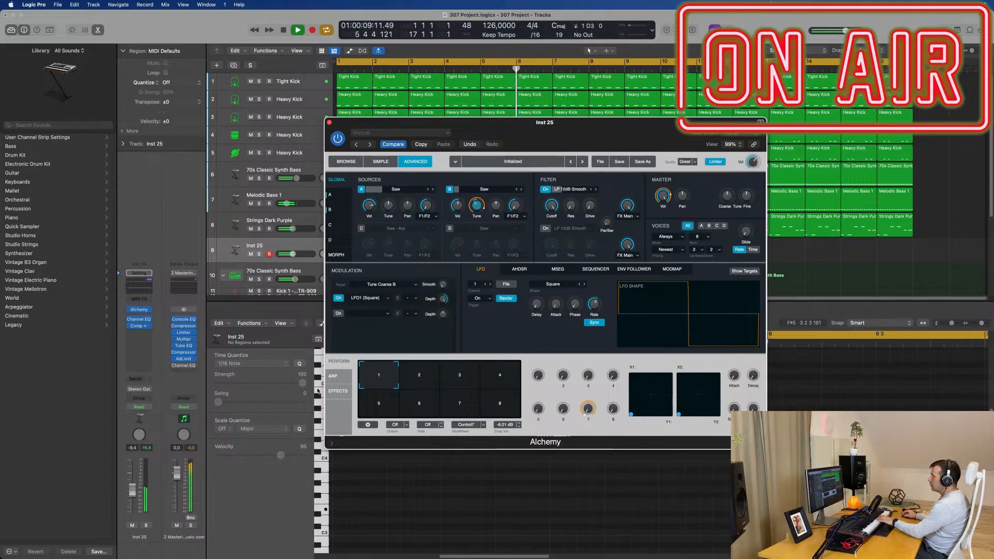
- Turn off Mod FX in Alchemy's main effects rack
{"action": "left_click", "coordinate": [333, 375]}
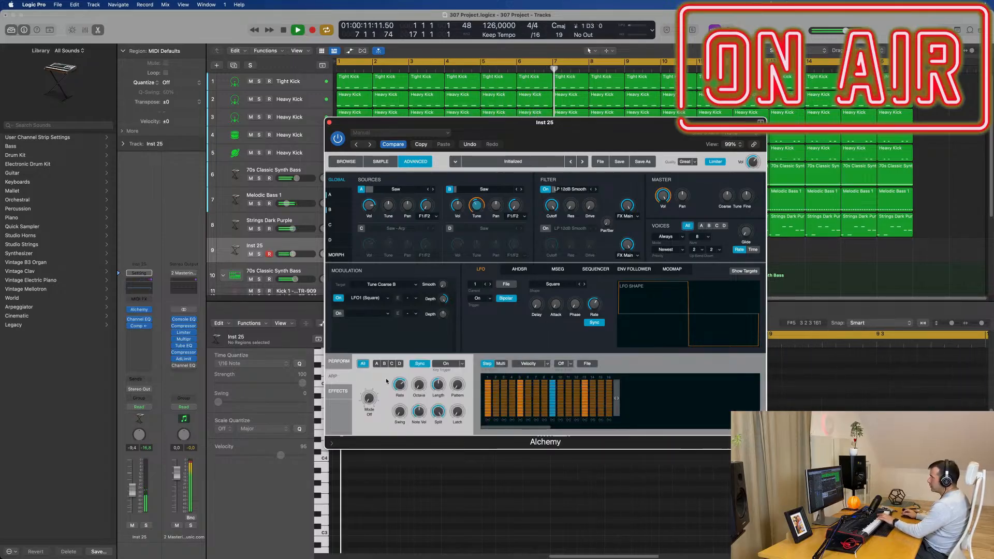
{"action": "left_click", "coordinate": [338, 390]}
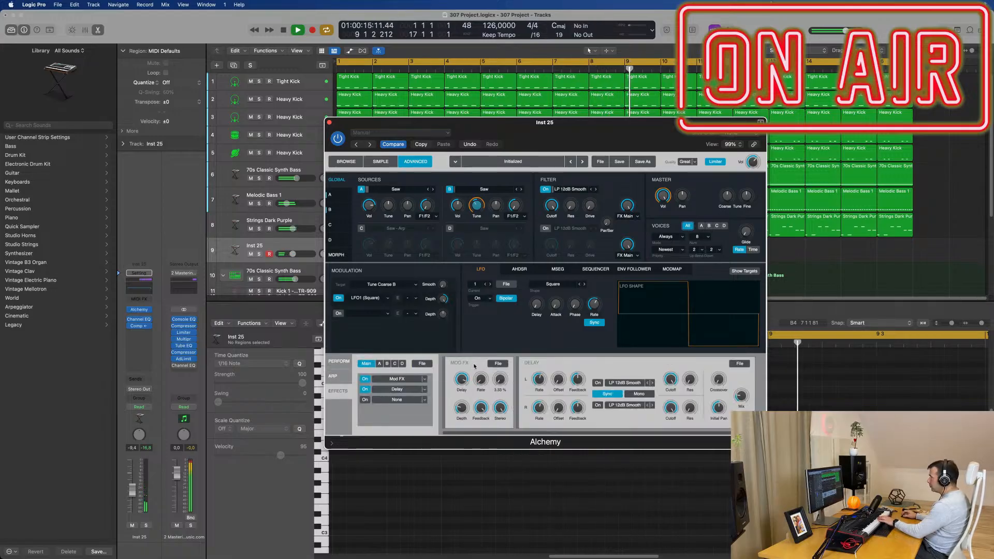
{"action": "left_click", "coordinate": [365, 379]}
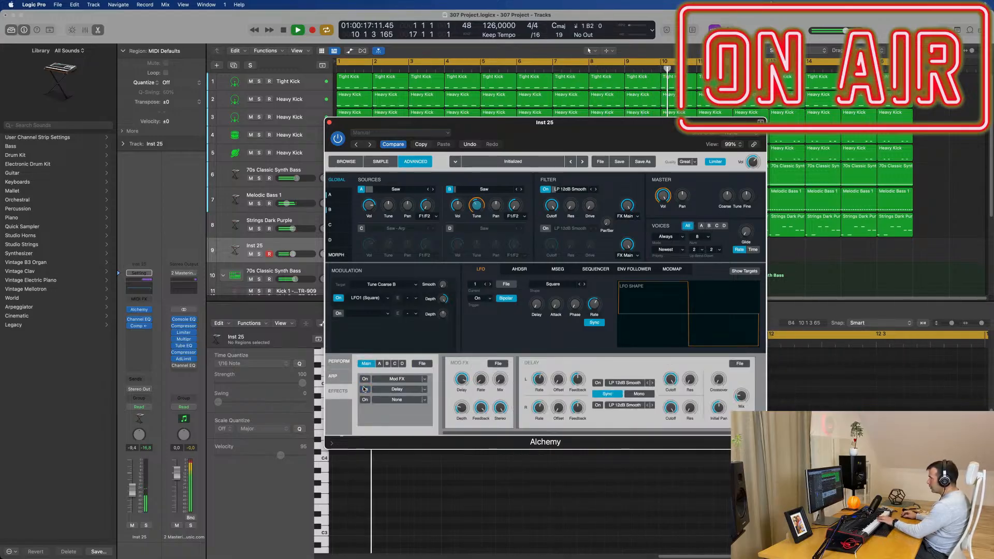
- Replace the Delay effect with a Convolution Reverb and load its 2.6s Vocal Plate impulse response
{"action": "left_click", "coordinate": [423, 392]}
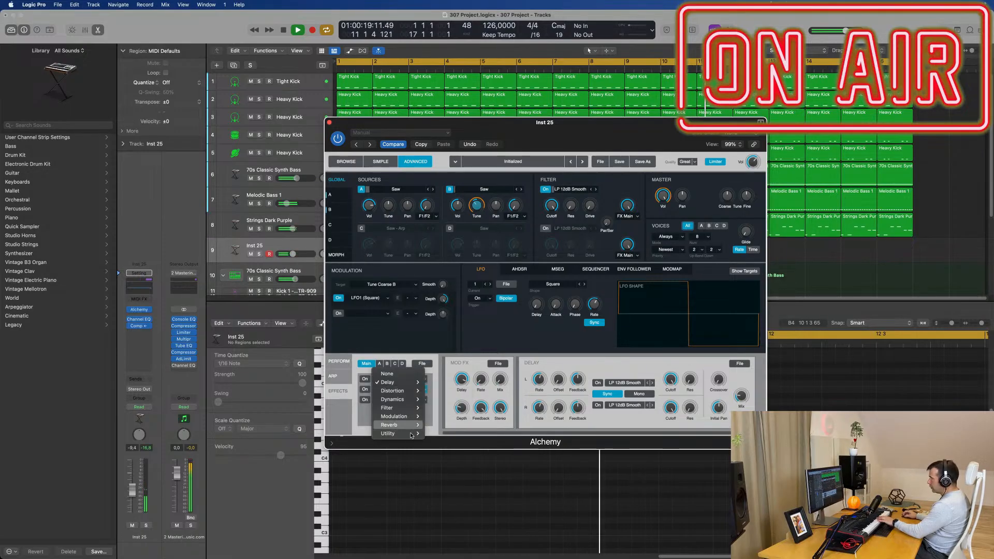
{"action": "mouse_move", "coordinate": [401, 425]}
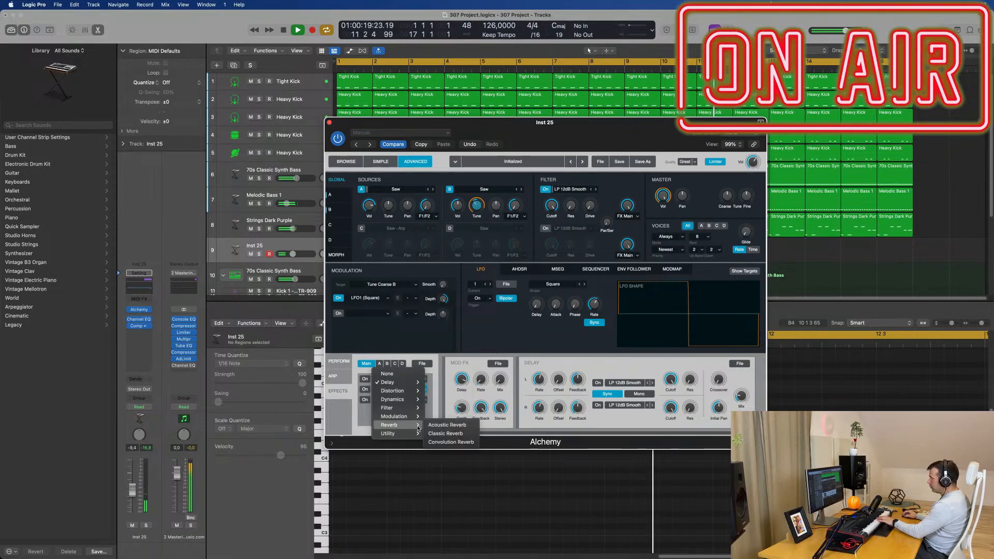
{"action": "left_click", "coordinate": [458, 441]}
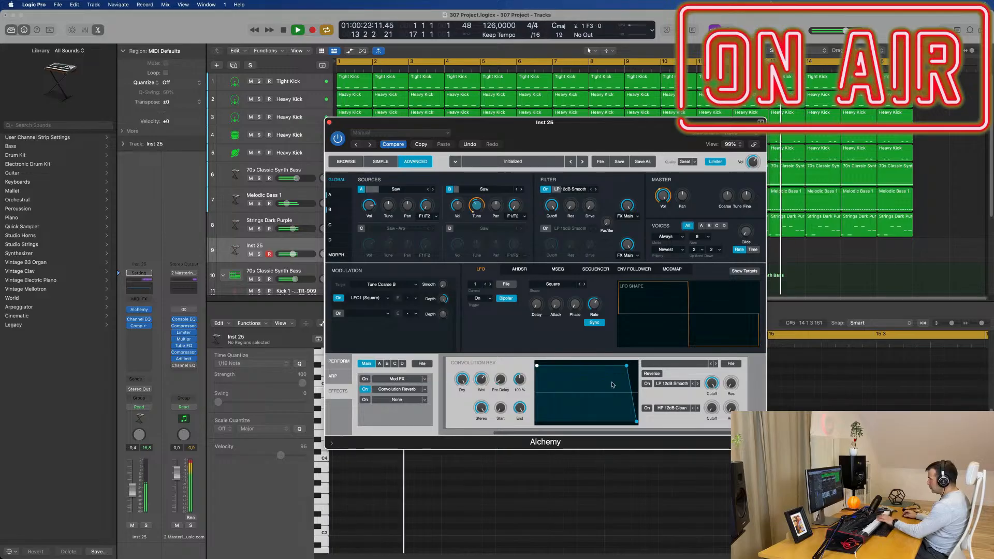
{"action": "left_click", "coordinate": [739, 363]}
{"action": "mouse_move", "coordinate": [736, 378]}
{"action": "left_click", "coordinate": [777, 393]}
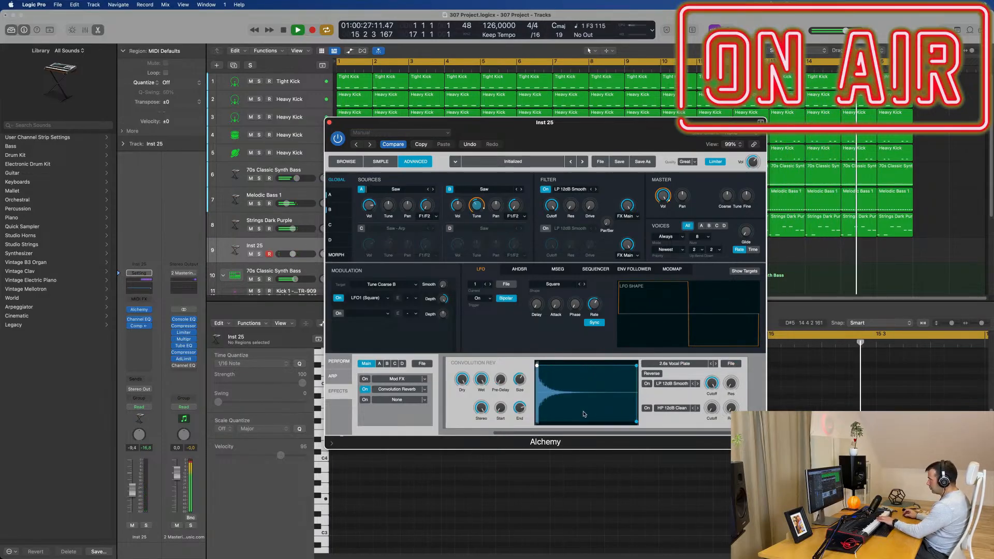
{"action": "left_click_drag", "start_coordinate": [633, 132], "coordinate": [715, 157]}
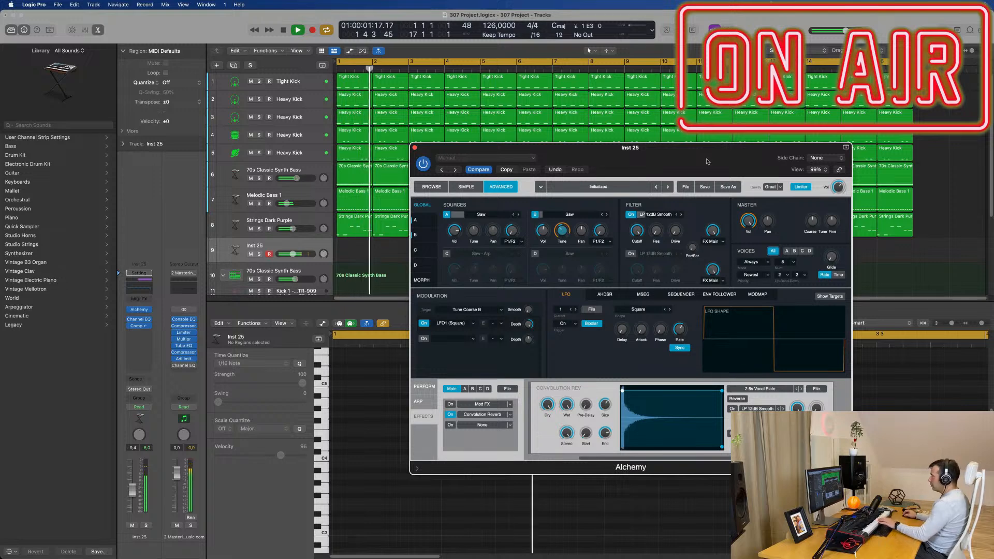
- Restart playback from the beginning of the project to audition the synth with the convolution reverb
{"action": "key", "text": "space"}
{"action": "left_click_drag", "start_coordinate": [676, 147], "coordinate": [602, 139]}
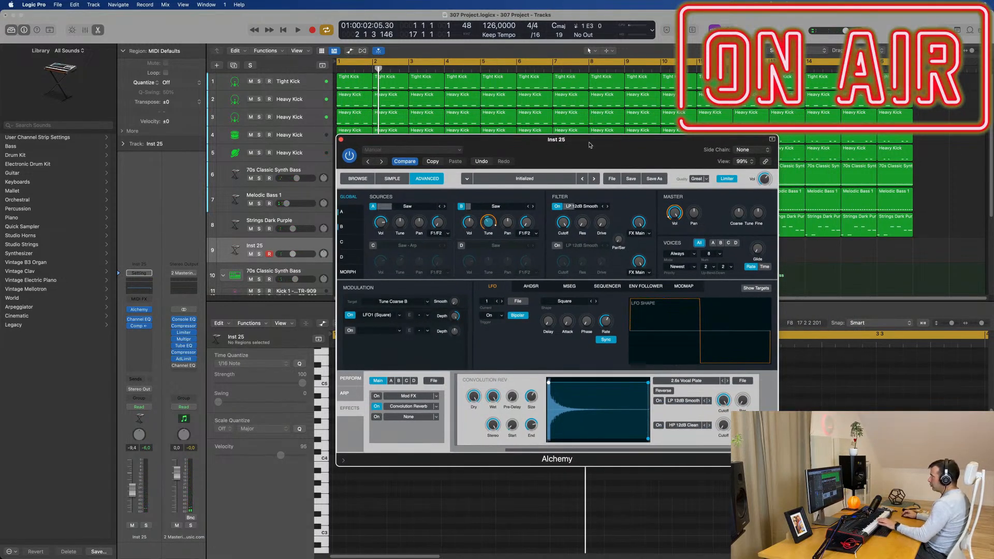
{"action": "key", "text": "Return"}
{"action": "key", "text": "space"}
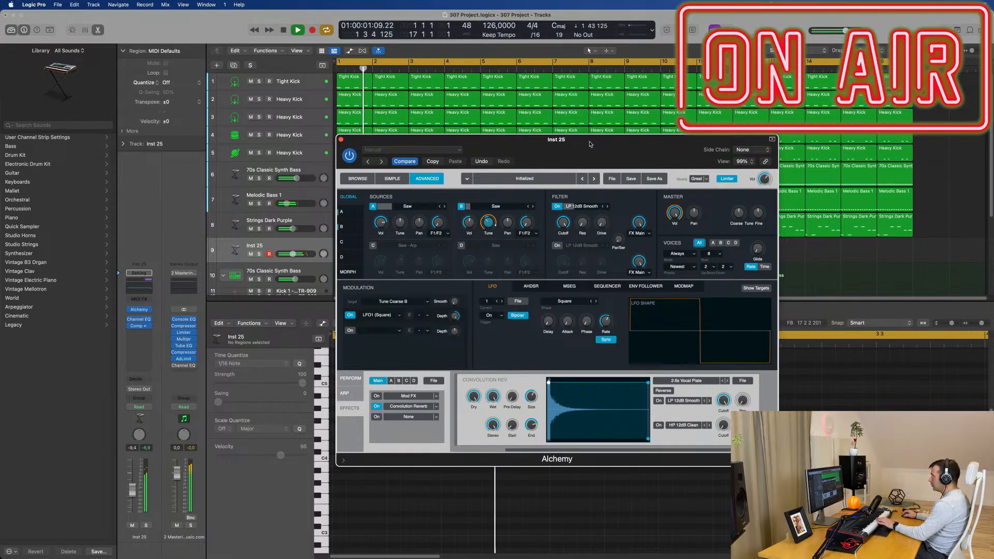
{"action": "left_click_drag", "start_coordinate": [591, 143], "coordinate": [575, 160]}
{"action": "key", "text": "Return"}
{"action": "key", "text": "space"}
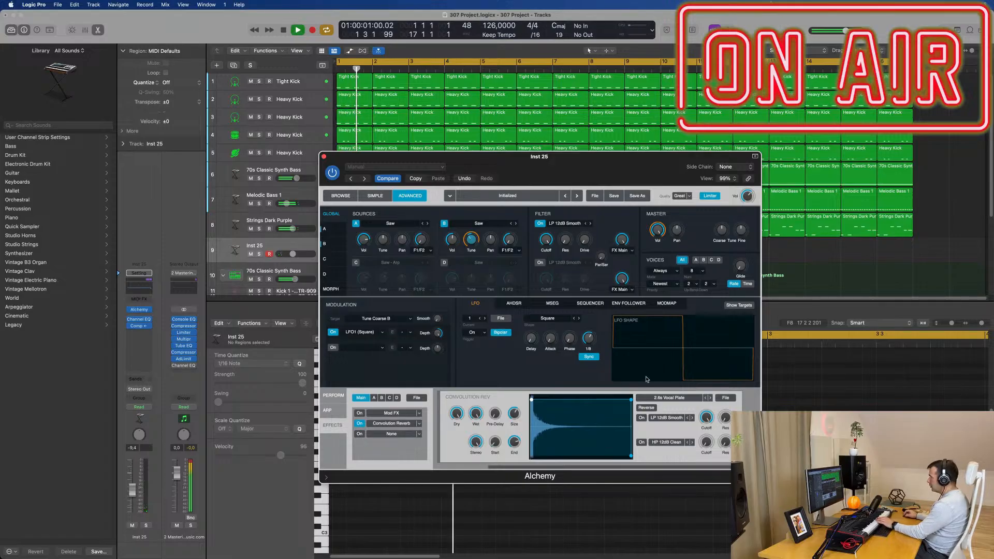
- Replace the Convolution Reverb with a Classic Reverb and load its Echo Chamber preset
{"action": "left_click", "coordinate": [418, 424]}
{"action": "mouse_move", "coordinate": [394, 459]}
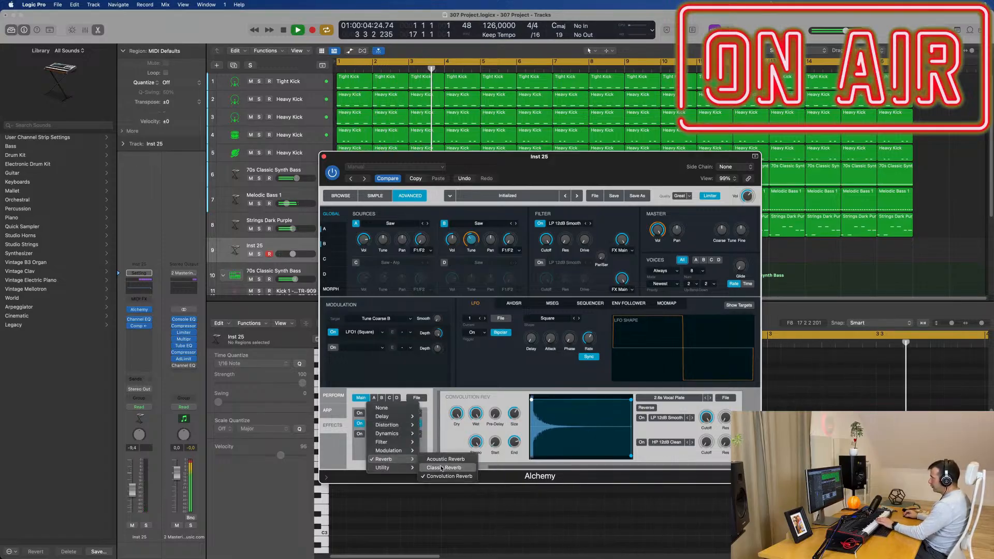
{"action": "left_click", "coordinate": [441, 468]}
{"action": "left_click_drag", "start_coordinate": [544, 173], "coordinate": [599, 175]}
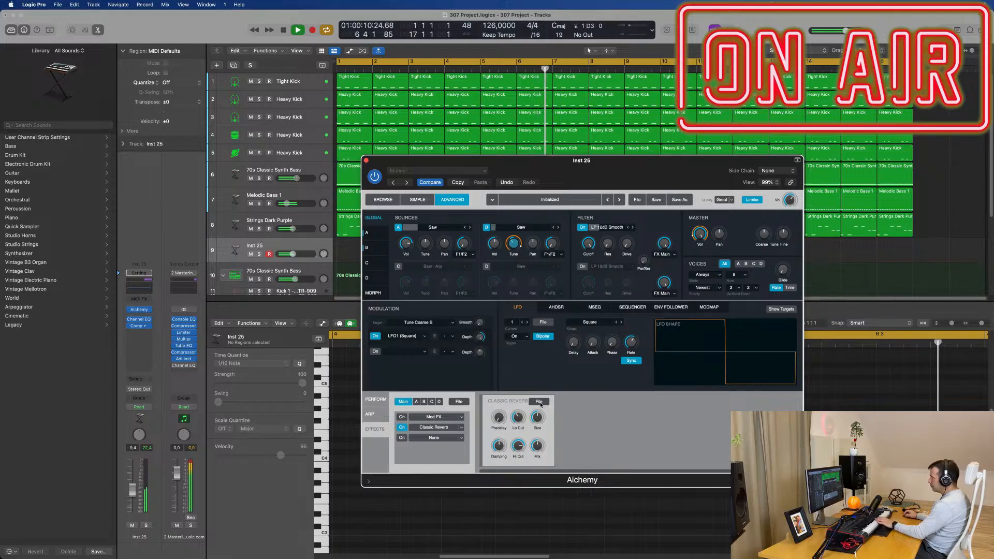
{"action": "left_click", "coordinate": [538, 402]}
{"action": "mouse_move", "coordinate": [543, 414]}
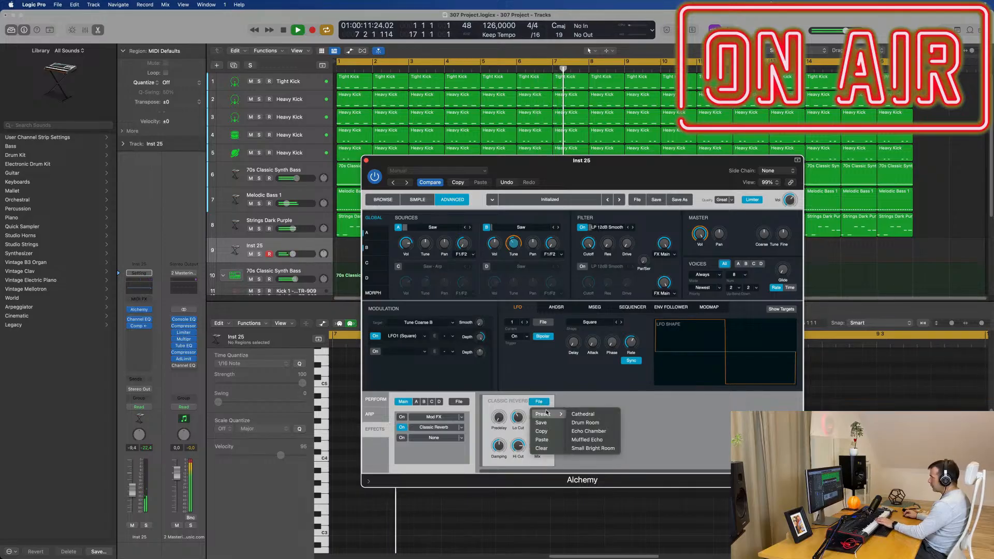
{"action": "left_click", "coordinate": [592, 432]}
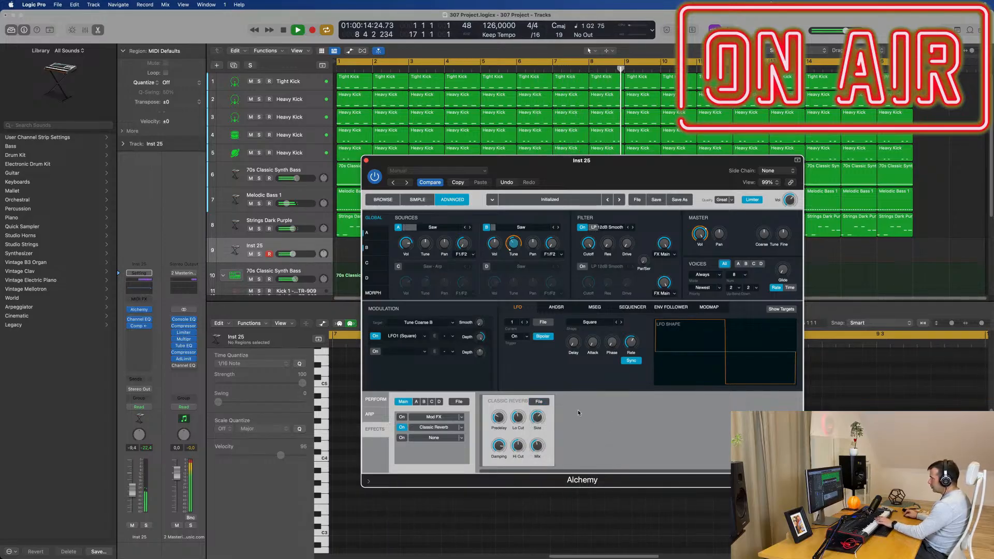
- Load the Small Bright Room preset into the Classic Reverb and switch the effect off
{"action": "left_click", "coordinate": [538, 401]}
{"action": "mouse_move", "coordinate": [544, 414]}
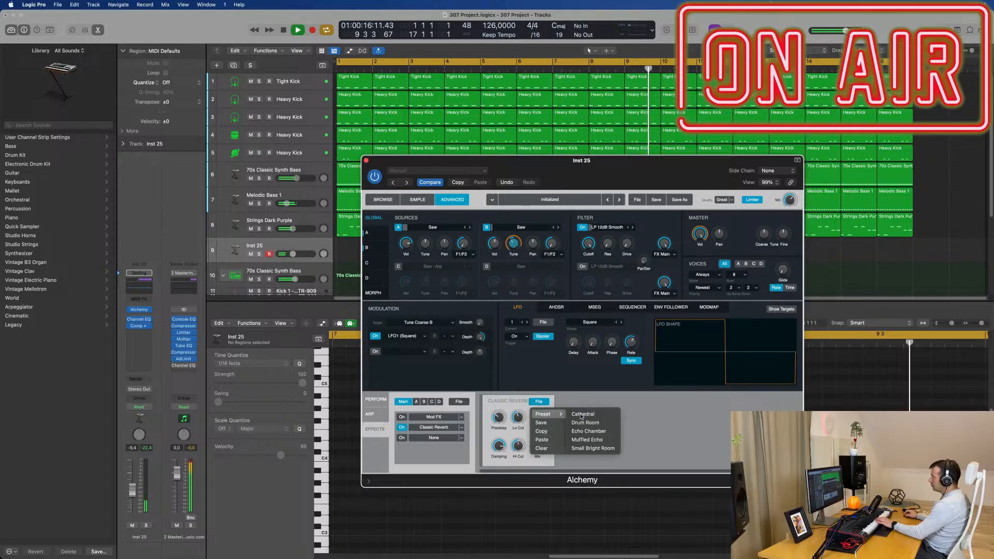
{"action": "left_click", "coordinate": [596, 449]}
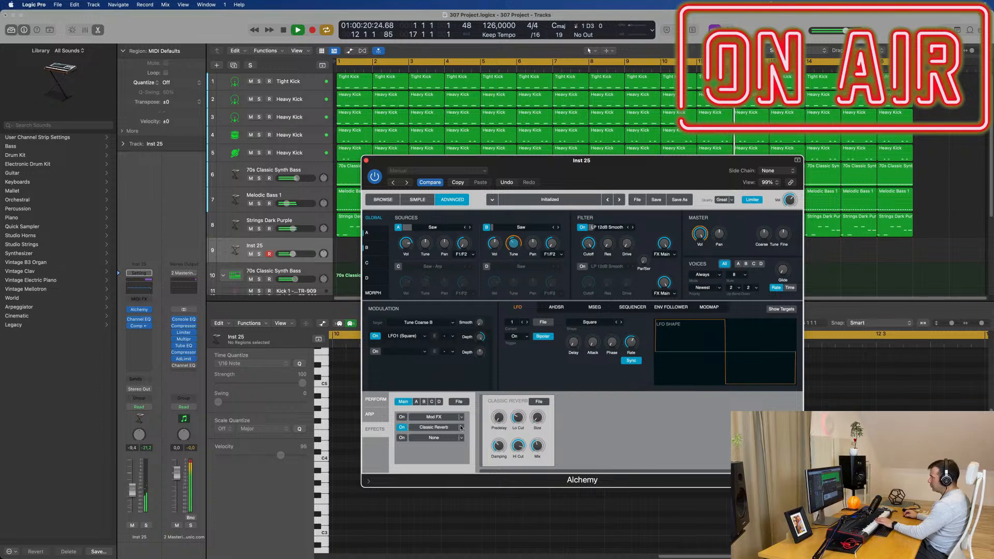
{"action": "left_click", "coordinate": [401, 427]}
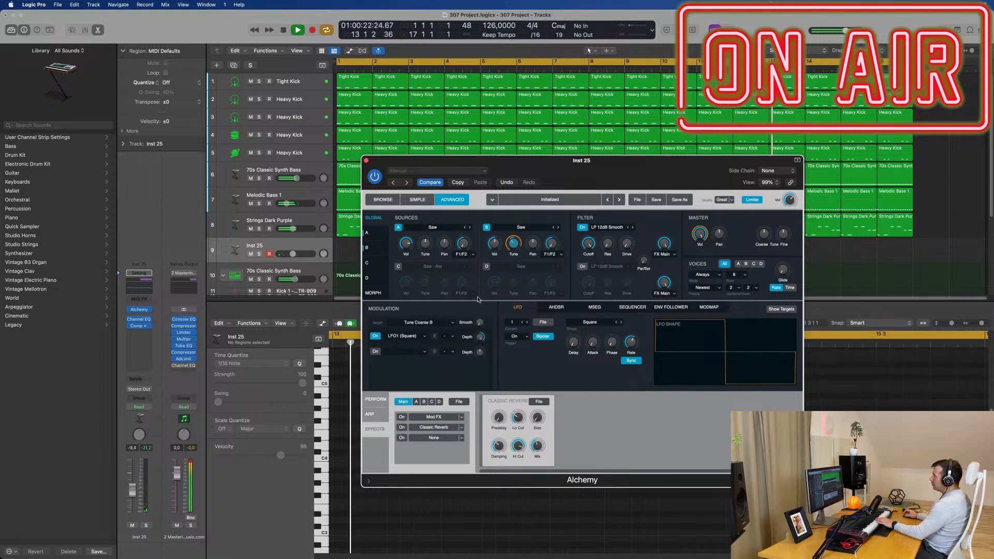
- Add a send to Bus 4 on the Inst 25 channel strip
{"action": "left_click_drag", "start_coordinate": [582, 162], "coordinate": [733, 163]}
{"action": "left_click", "coordinate": [153, 387]}
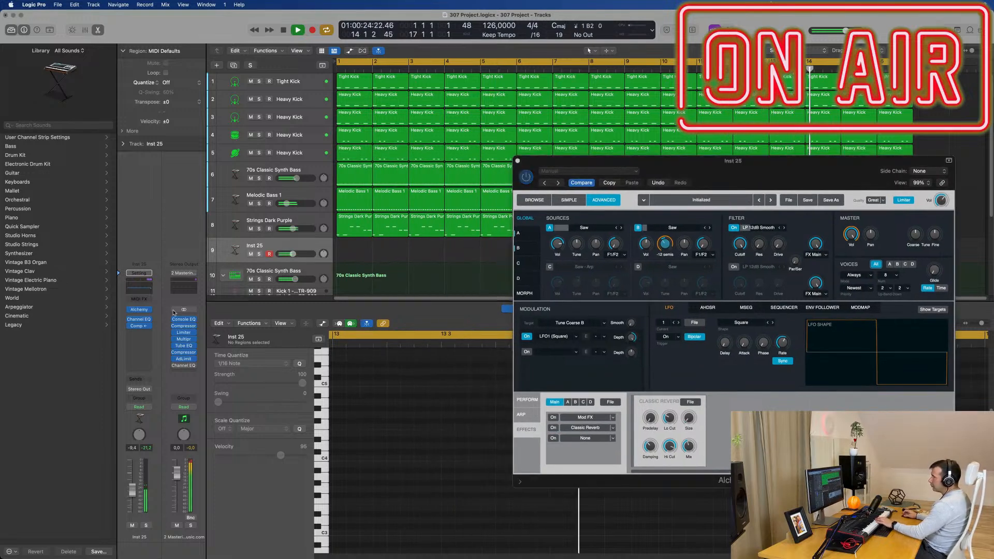
{"action": "left_click", "coordinate": [139, 380]}
{"action": "mouse_move", "coordinate": [156, 392]}
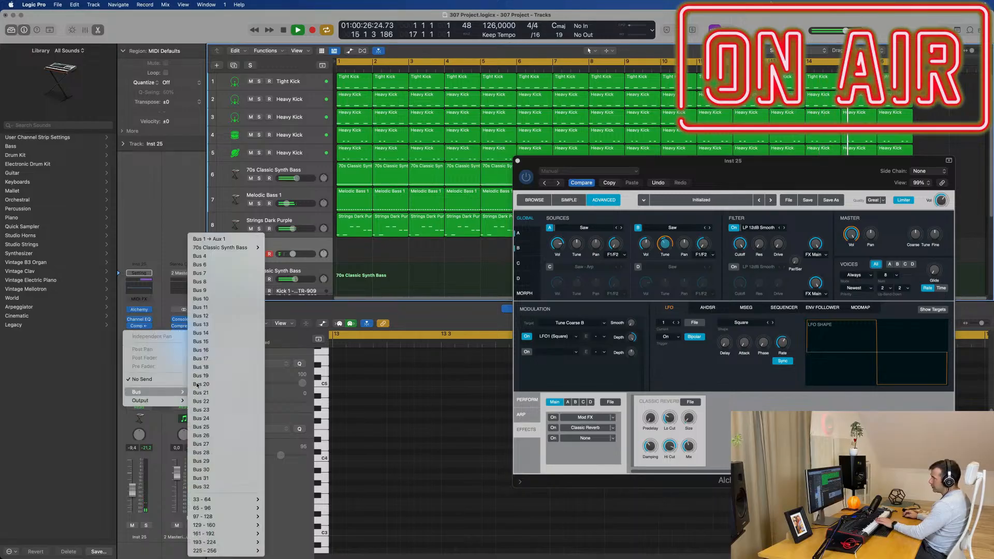
{"action": "left_click", "coordinate": [216, 261]}
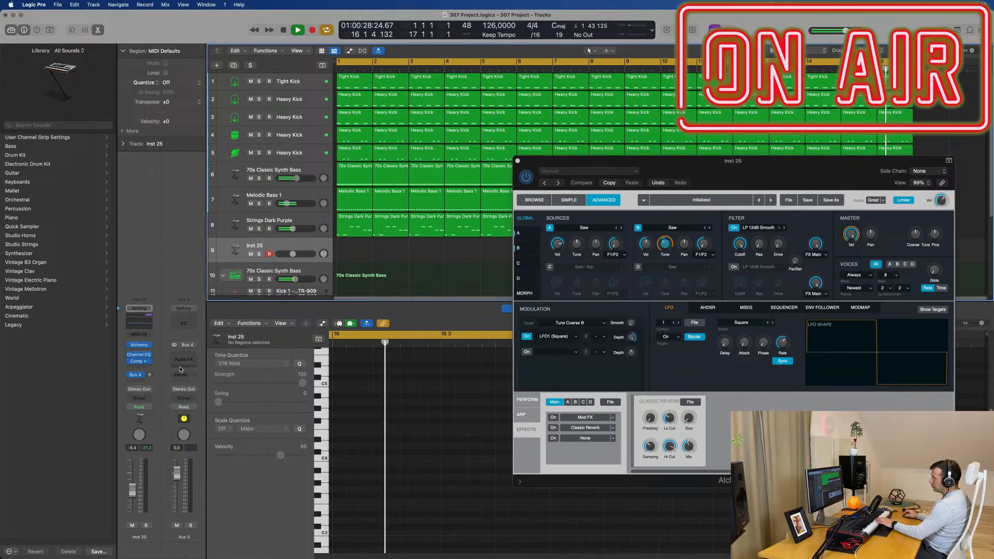
- Insert a stereo SilverVerb as the audio effect on the Aux 5 channel strip
{"action": "left_click_drag", "start_coordinate": [687, 167], "coordinate": [597, 240]}
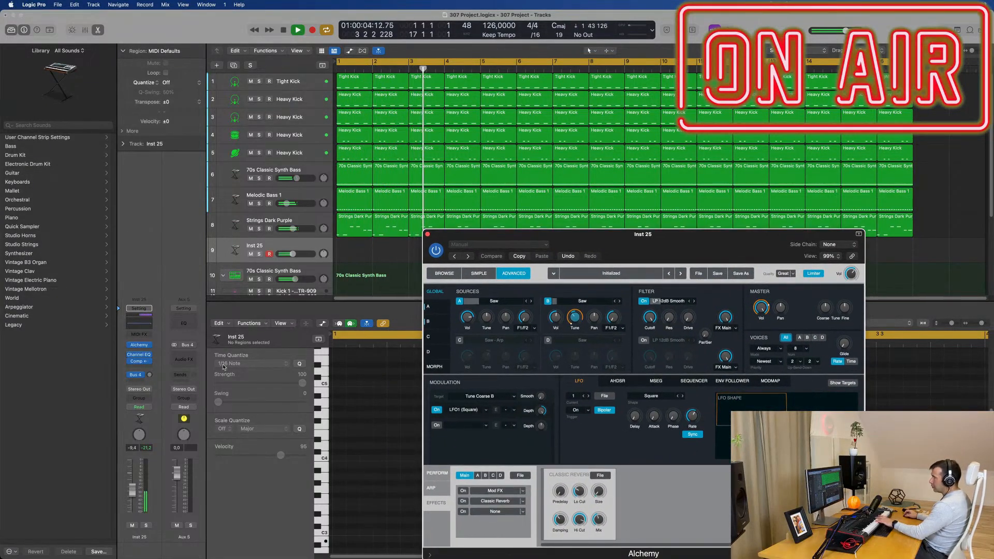
{"action": "left_click", "coordinate": [184, 359]}
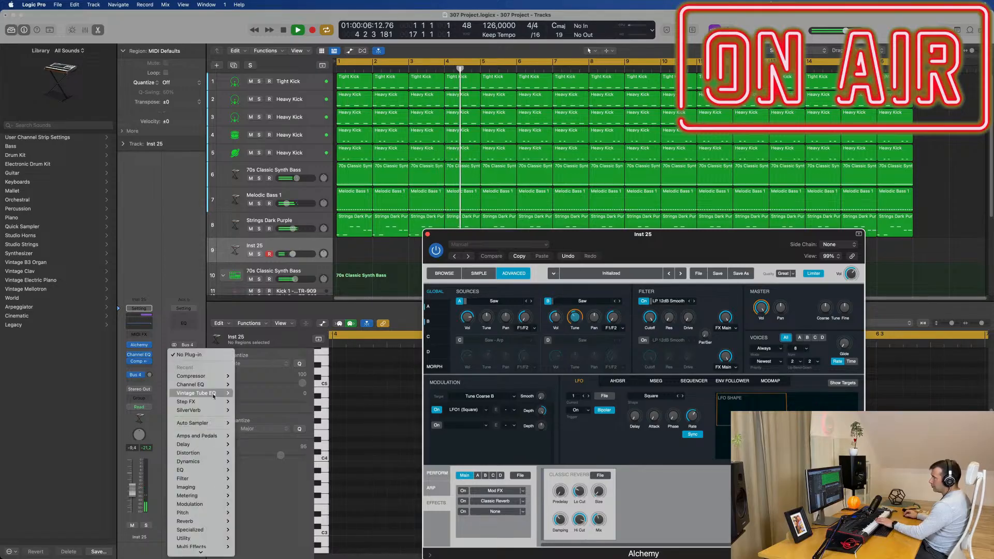
{"action": "mouse_move", "coordinate": [217, 524]}
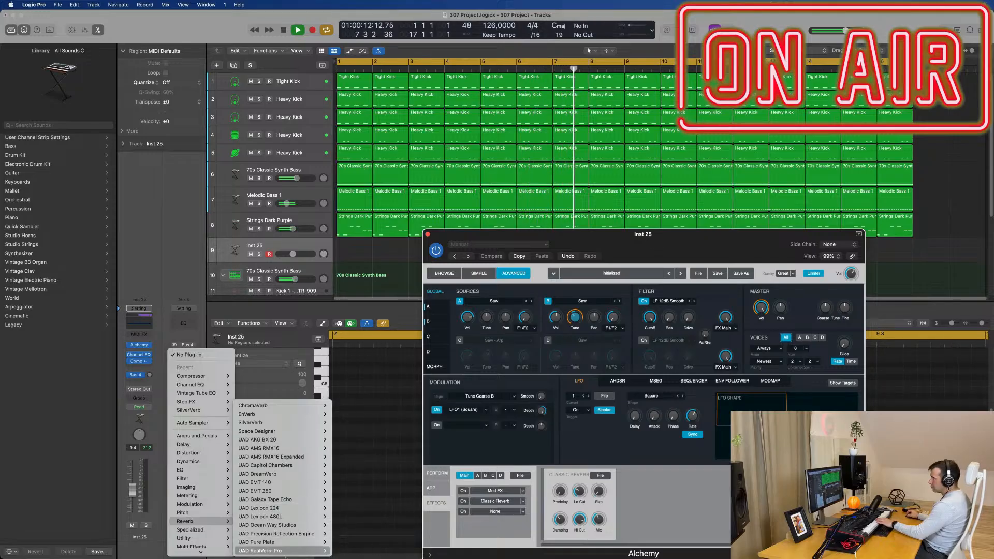
{"action": "mouse_move", "coordinate": [295, 536]}
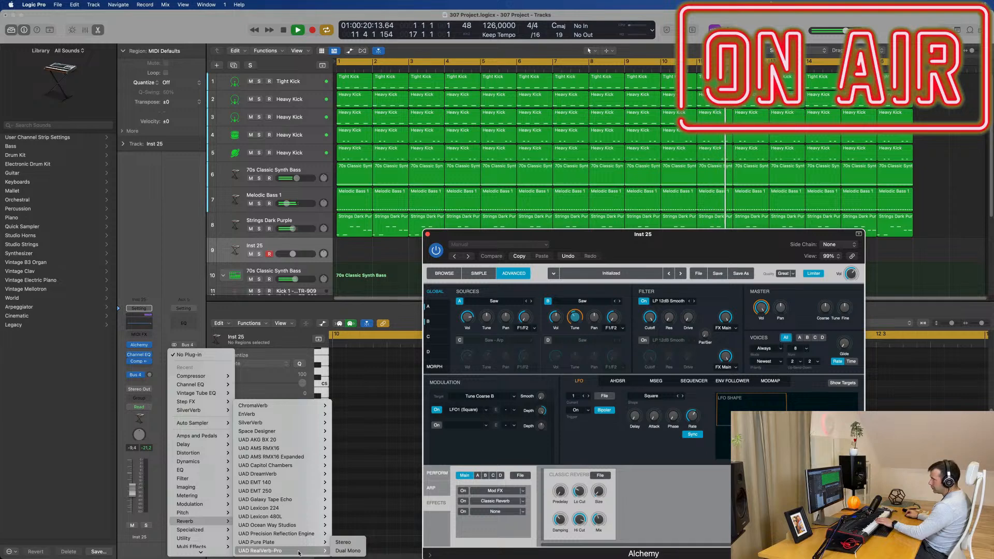
{"action": "mouse_move", "coordinate": [286, 432]}
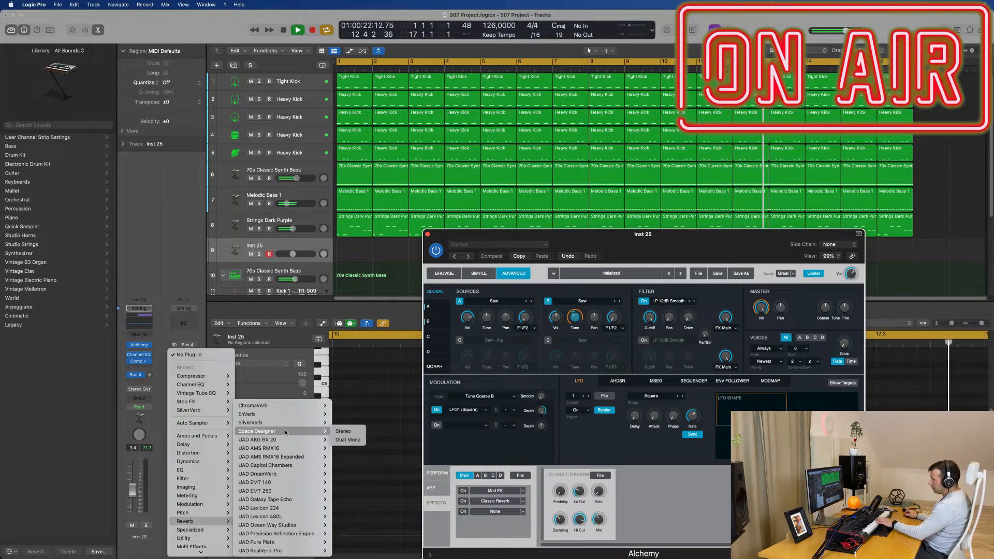
{"action": "left_click", "coordinate": [344, 423]}
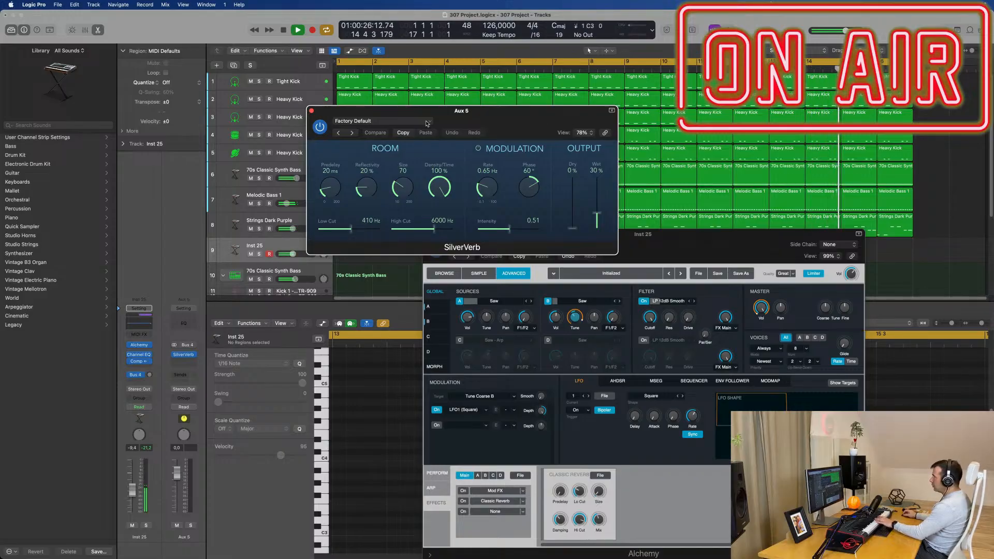
- Load the grandiose preset into SilverVerb and raise the Inst 25 send to Bus 4 to about -0.5 dB
{"action": "left_click", "coordinate": [427, 123]}
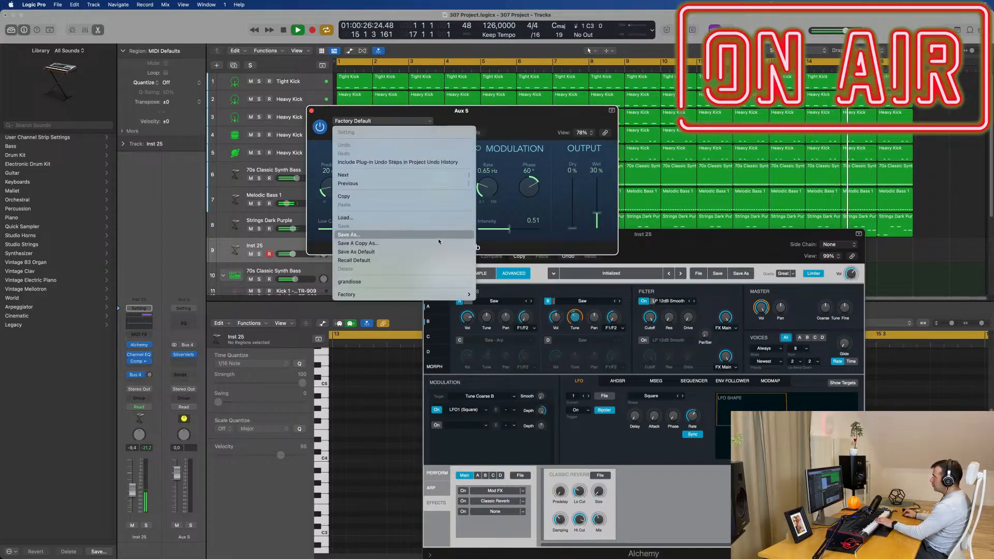
{"action": "left_click", "coordinate": [438, 285]}
{"action": "left_click_drag", "start_coordinate": [534, 127], "coordinate": [703, 289]}
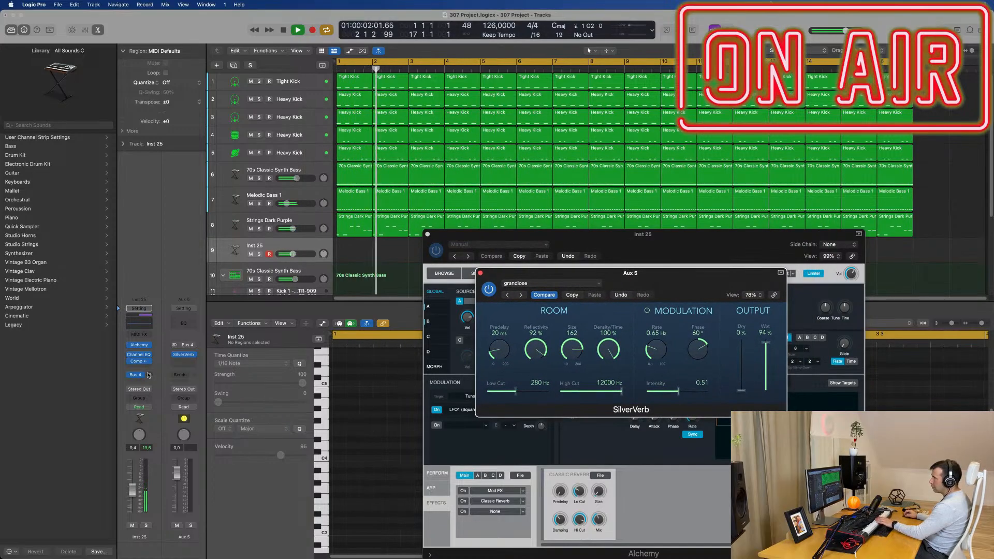
{"action": "left_click_drag", "start_coordinate": [149, 374], "coordinate": [153, 372]}
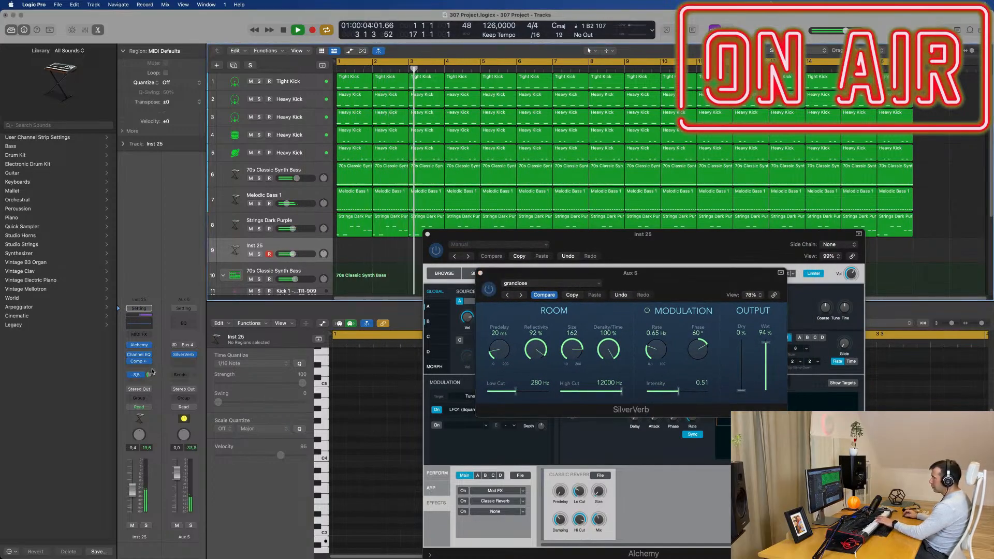
{"action": "left_click", "coordinate": [433, 261]}
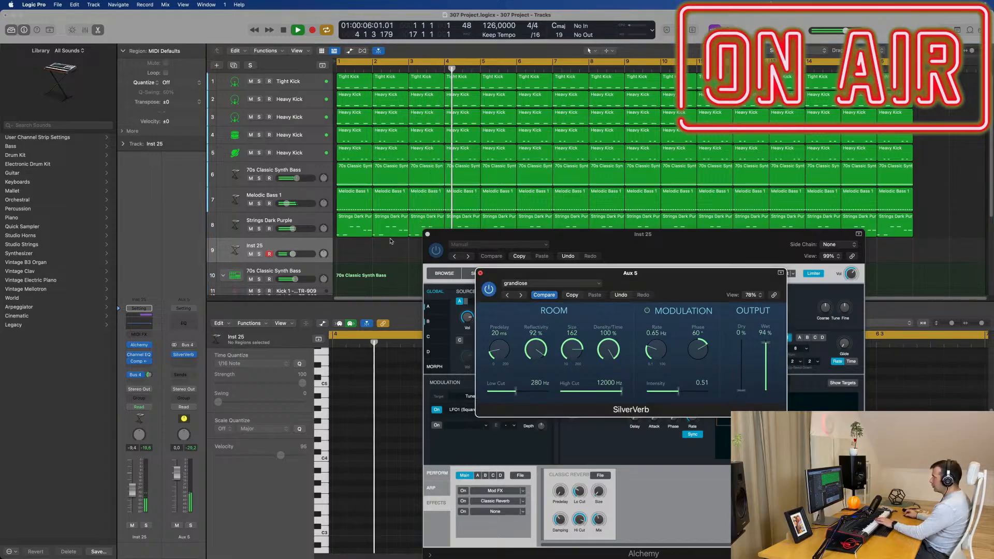
- Arrange the reverb and Alchemy windows side by side and change the LFO 1 shape to Triangle
{"action": "left_click_drag", "start_coordinate": [619, 269], "coordinate": [129, 179]}
{"action": "left_click_drag", "start_coordinate": [700, 443], "coordinate": [590, 348]}
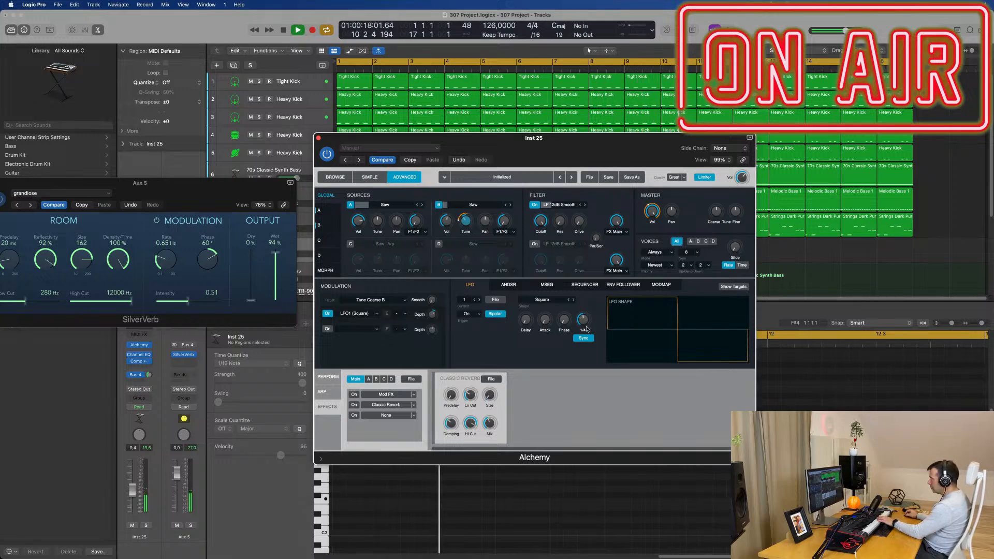
{"action": "left_click", "coordinate": [573, 300]}
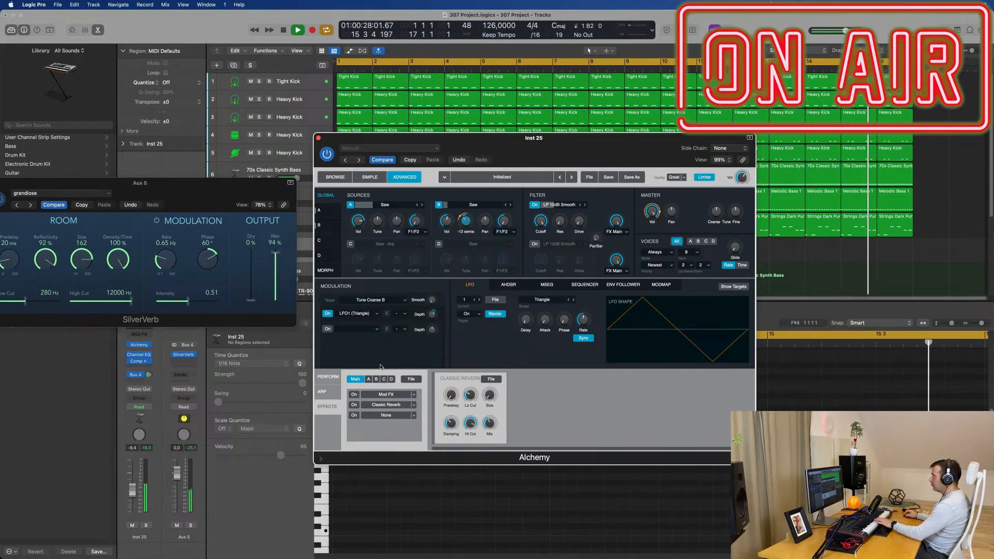
{"action": "left_click", "coordinate": [329, 376]}
{"action": "left_click", "coordinate": [330, 391]}
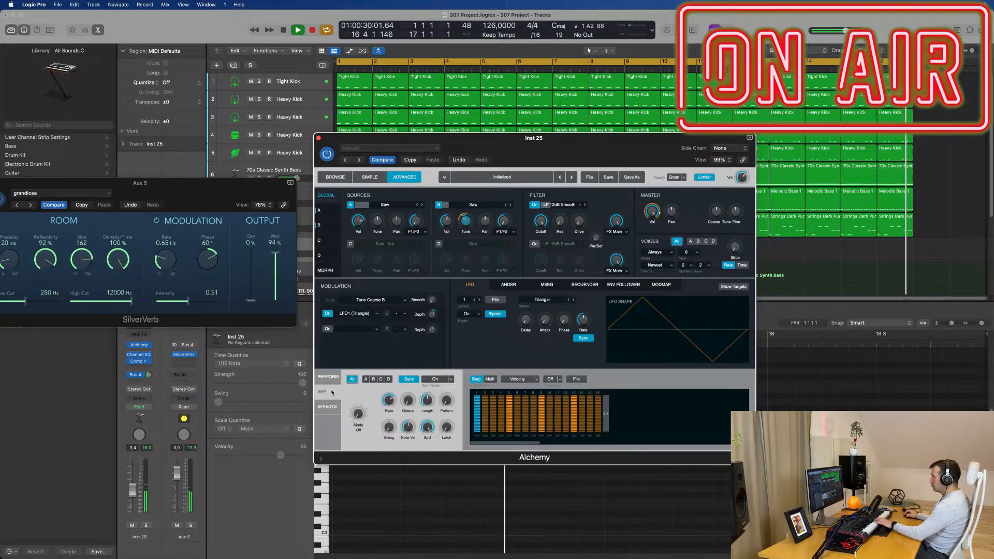
{"action": "left_click", "coordinate": [334, 178]}
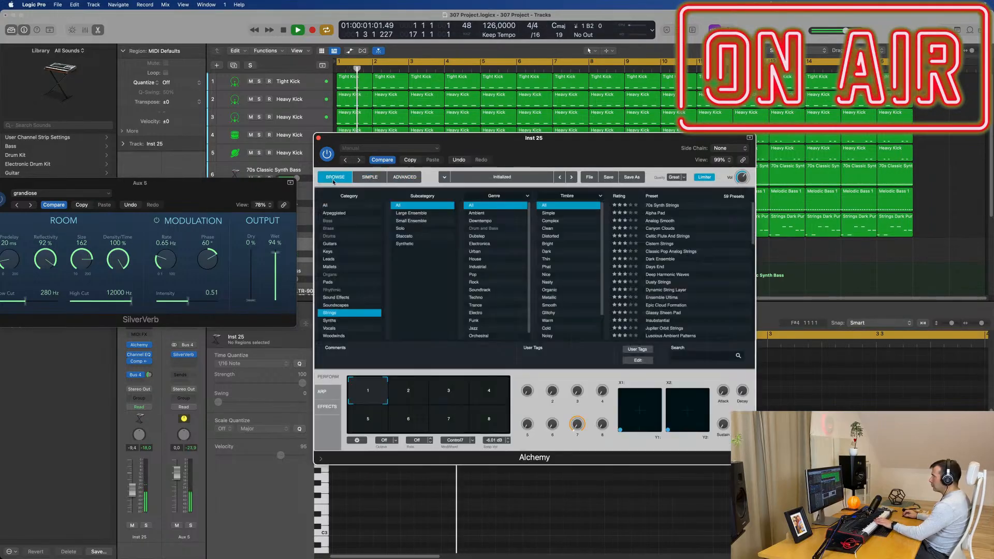
{"action": "left_click", "coordinate": [403, 177]}
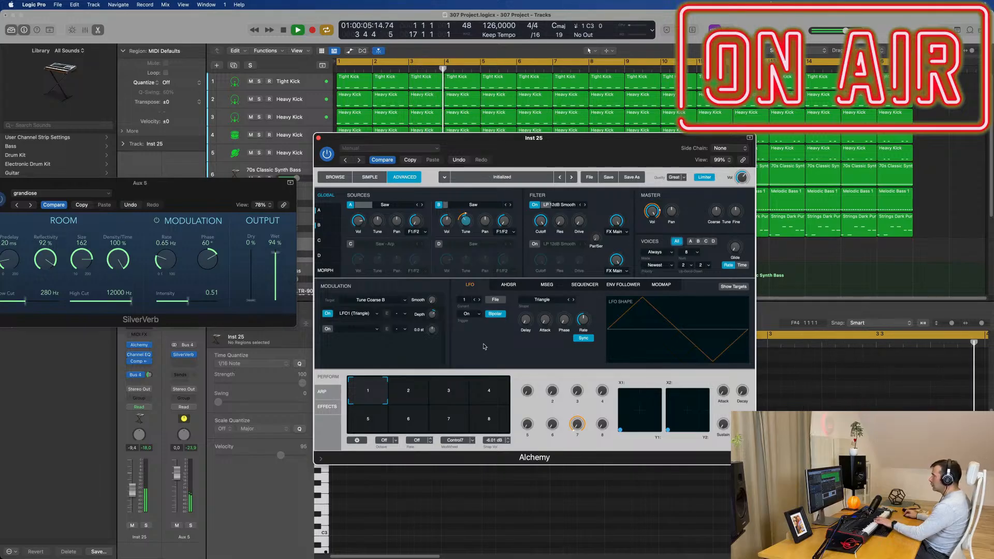
- Raise the sustain of Alchemy's AHDSR 1 envelope to its full level
{"action": "left_click", "coordinate": [508, 284]}
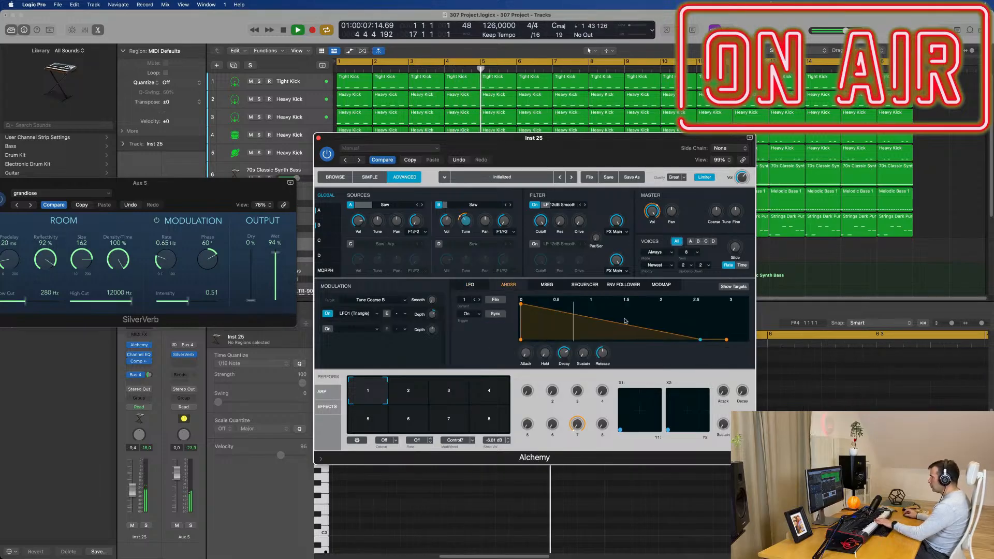
{"action": "left_click_drag", "start_coordinate": [701, 339], "coordinate": [700, 302]}
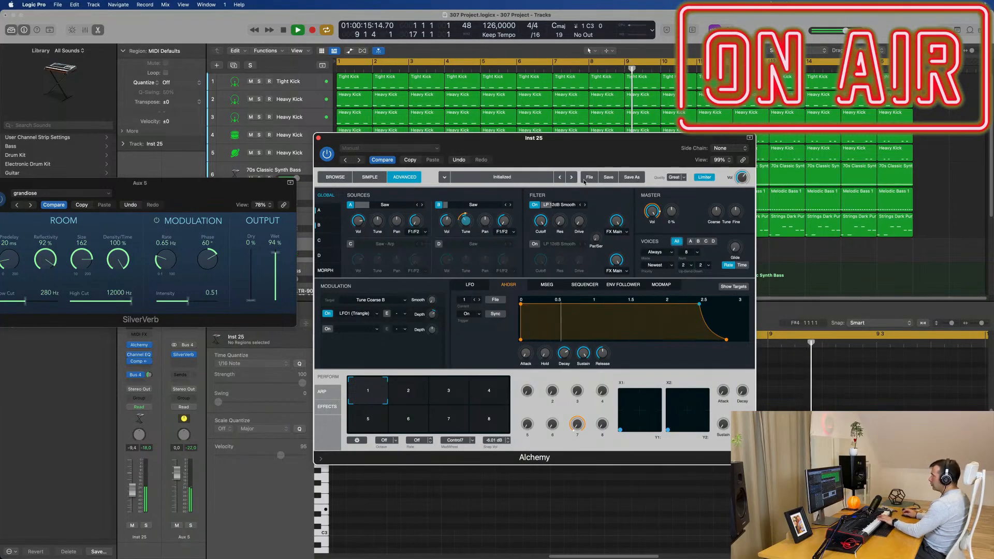
- Set Alchemy's first filter to LP 12dB Edgy with more drive, and lower the Inst 25 volume to -17.6 dB
{"action": "left_click_drag", "start_coordinate": [591, 148], "coordinate": [660, 150]}
{"action": "left_click", "coordinate": [631, 208]}
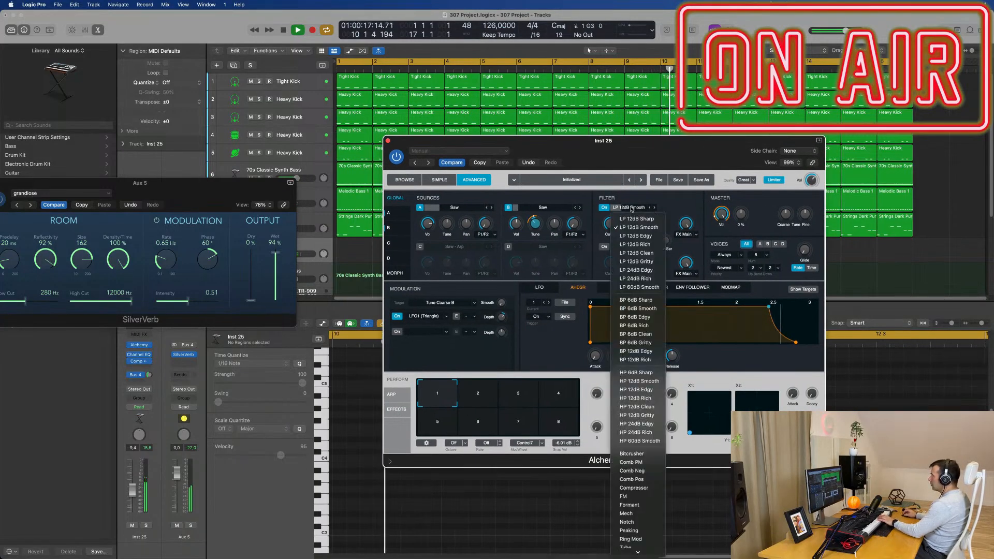
{"action": "left_click", "coordinate": [636, 236]}
{"action": "mouse_move", "coordinate": [630, 228]}
{"action": "left_mouse_down"}
{"action": "mouse_move", "coordinate": [631, 206]}
{"action": "mouse_move", "coordinate": [632, 225]}
{"action": "left_mouse_up"}
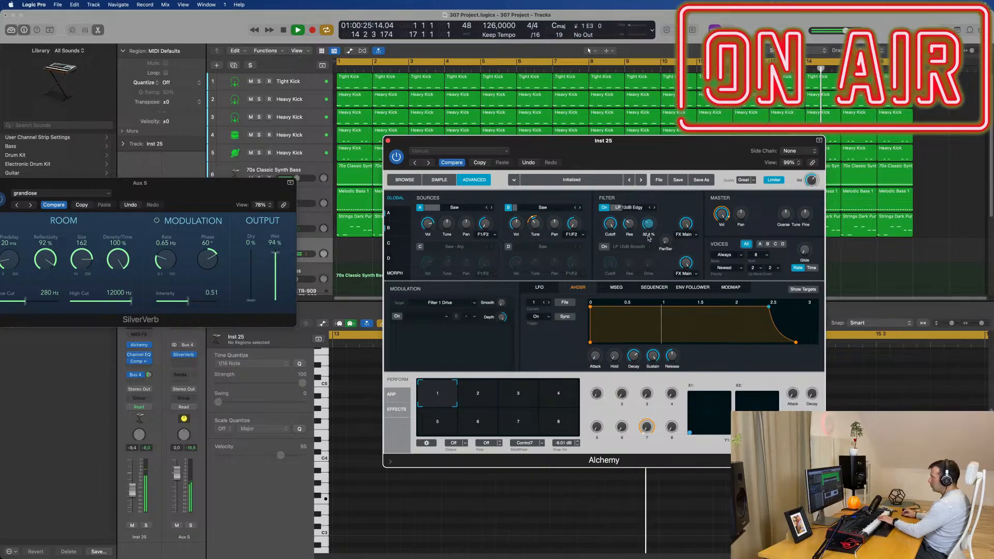
{"action": "left_click_drag", "start_coordinate": [132, 501], "coordinate": [132, 497]}
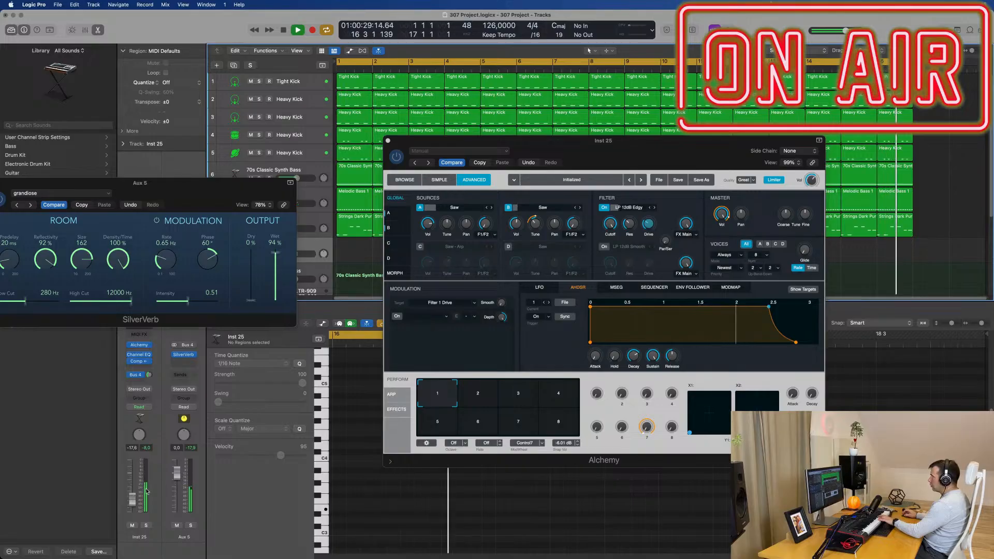
- Switch on Alchemy's second filter, adjust the parallel/serial mix, and lower the Inst 25 volume to -24.5 dB
{"action": "left_click_drag", "start_coordinate": [652, 223], "coordinate": [690, 280]}
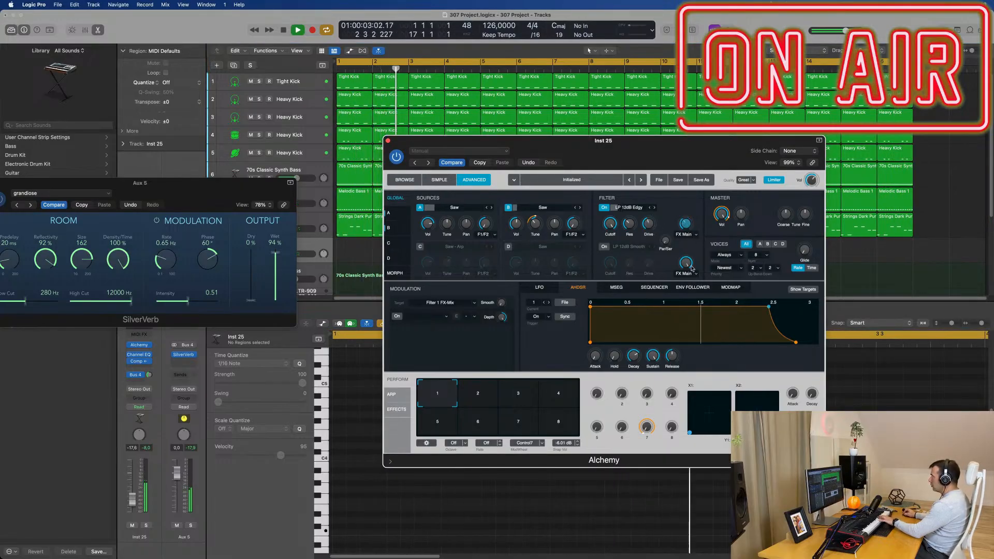
{"action": "left_click", "coordinate": [604, 248]}
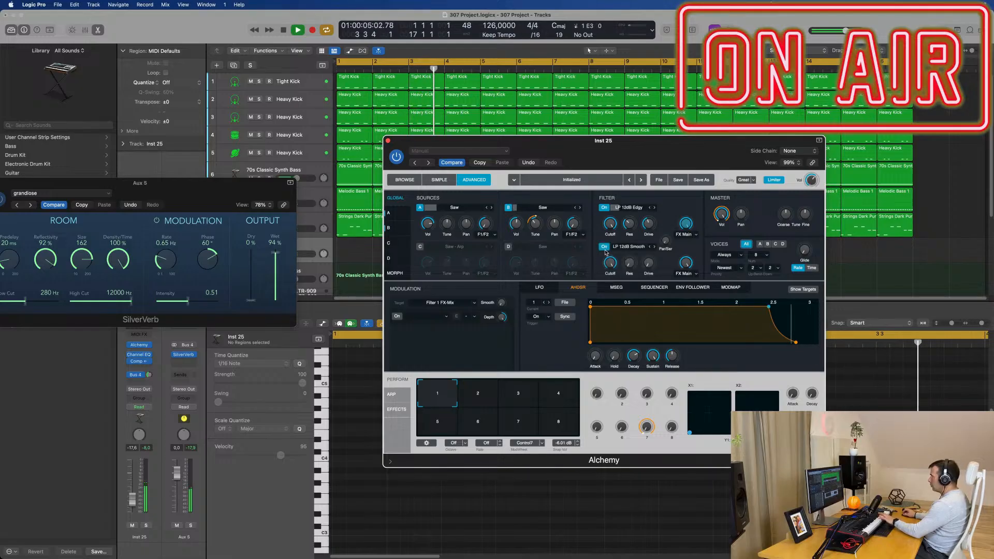
{"action": "left_click_drag", "start_coordinate": [665, 242], "coordinate": [671, 203]}
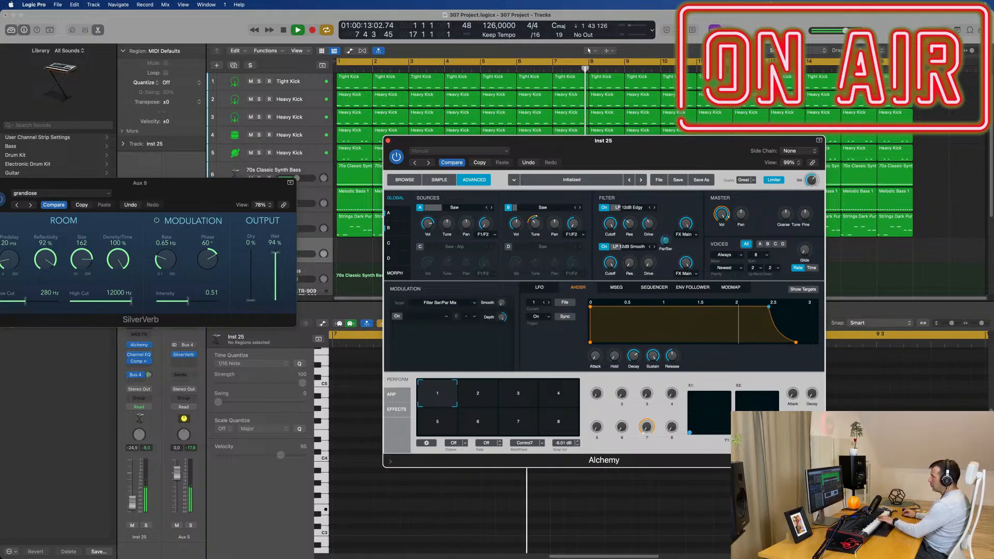
{"action": "left_click", "coordinate": [133, 508]}
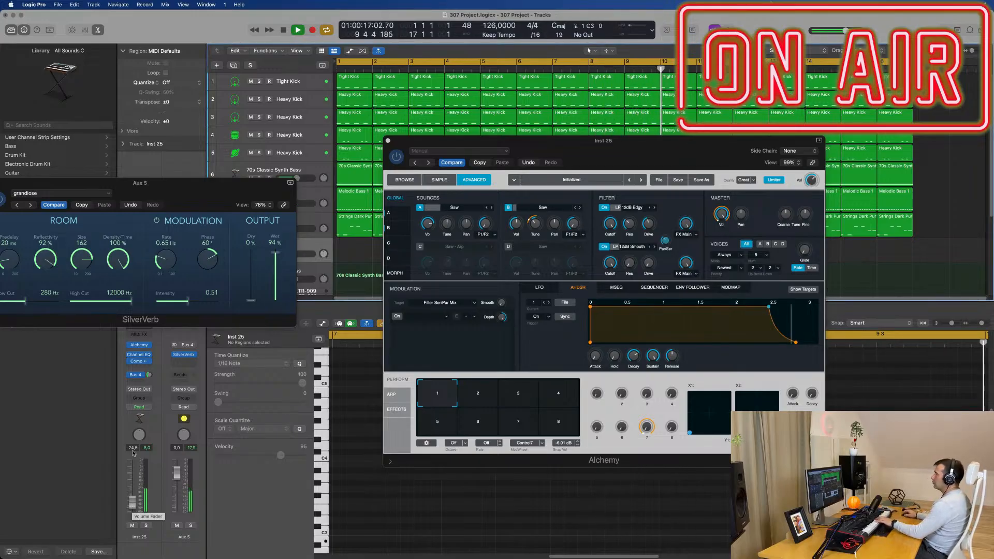
- Switch on source C with the Pulse - 50 Arp waveform, tuned to -12 semitones at a volume of about -17 dB
{"action": "left_click", "coordinate": [420, 247]}
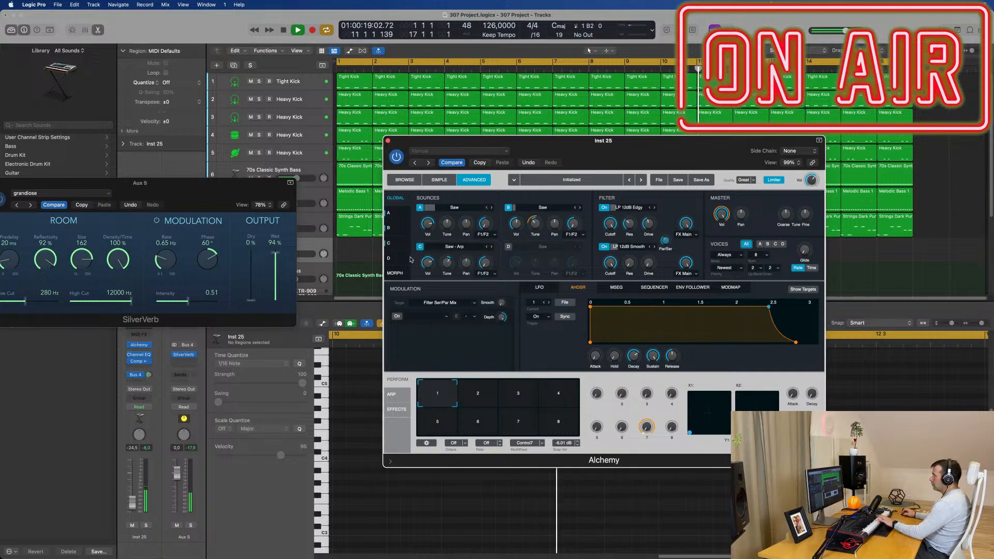
{"action": "left_click", "coordinate": [476, 249]}
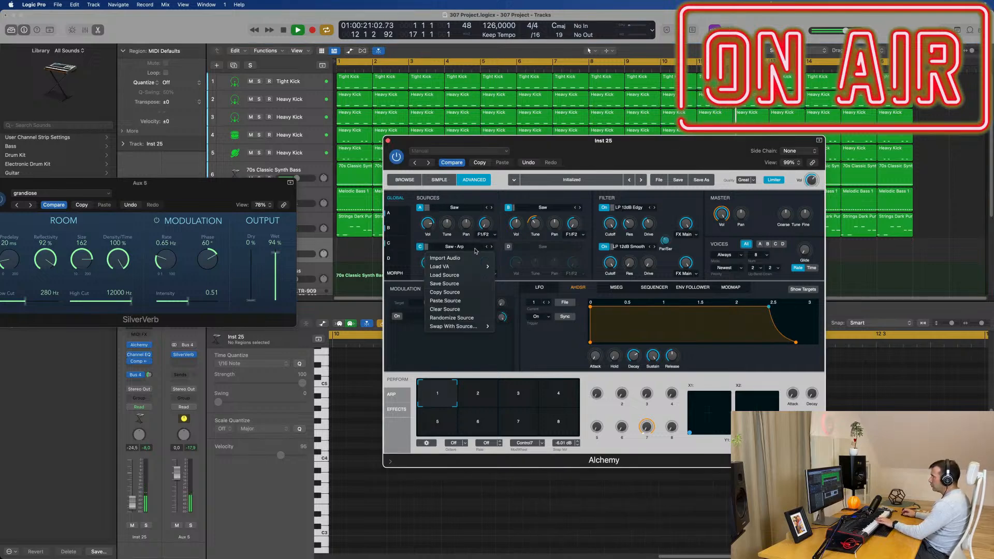
{"action": "mouse_move", "coordinate": [456, 266]}
{"action": "mouse_move", "coordinate": [519, 285]}
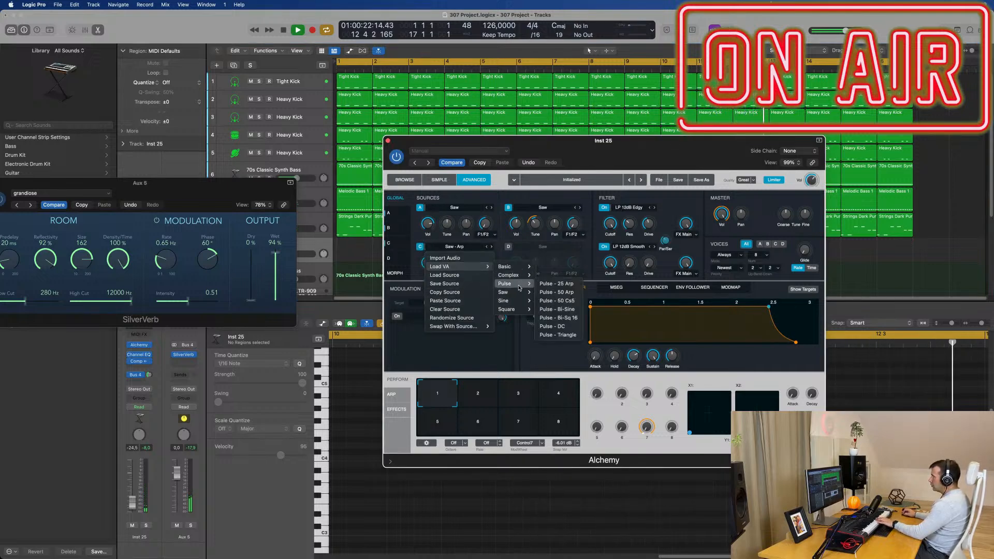
{"action": "left_click", "coordinate": [553, 285]}
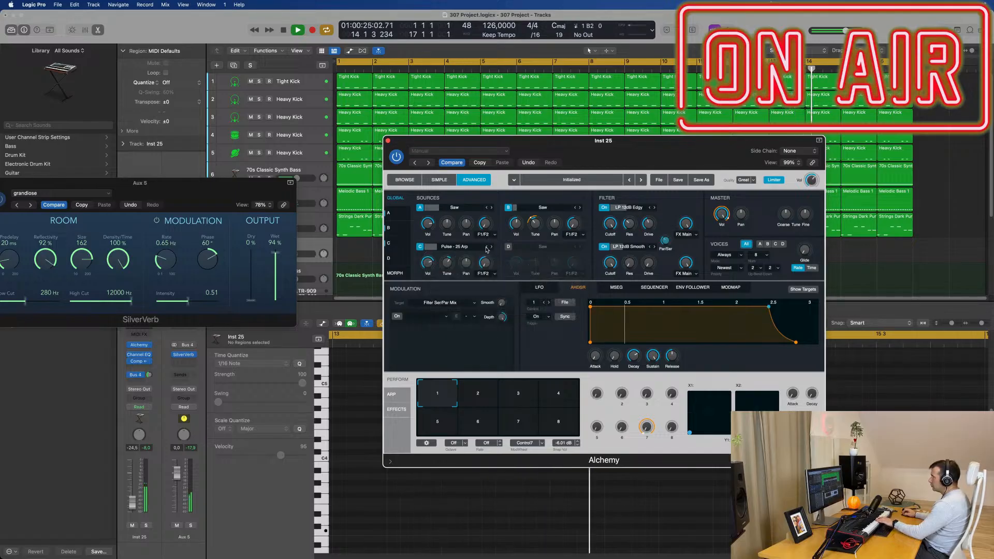
{"action": "left_click", "coordinate": [492, 247]}
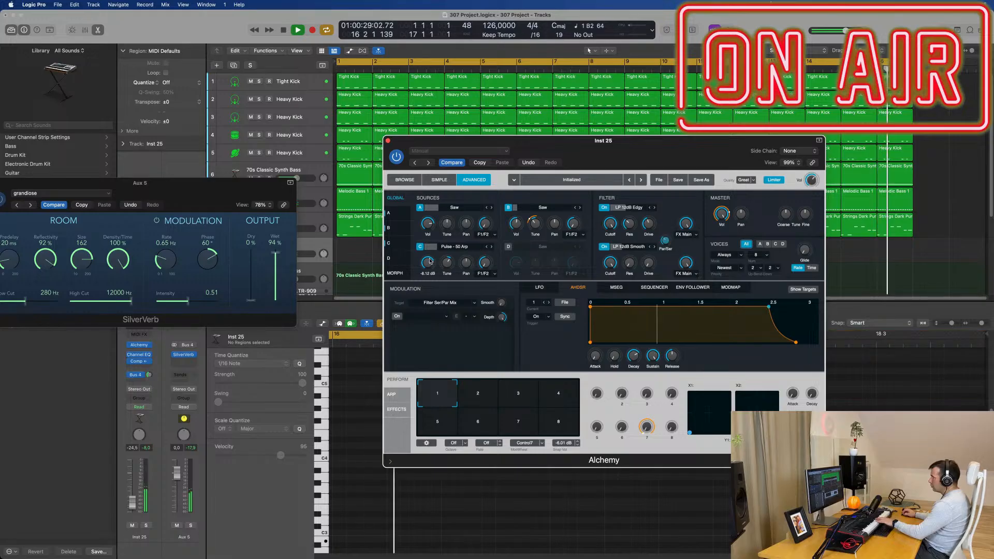
{"action": "left_click_drag", "start_coordinate": [447, 263], "coordinate": [450, 267]}
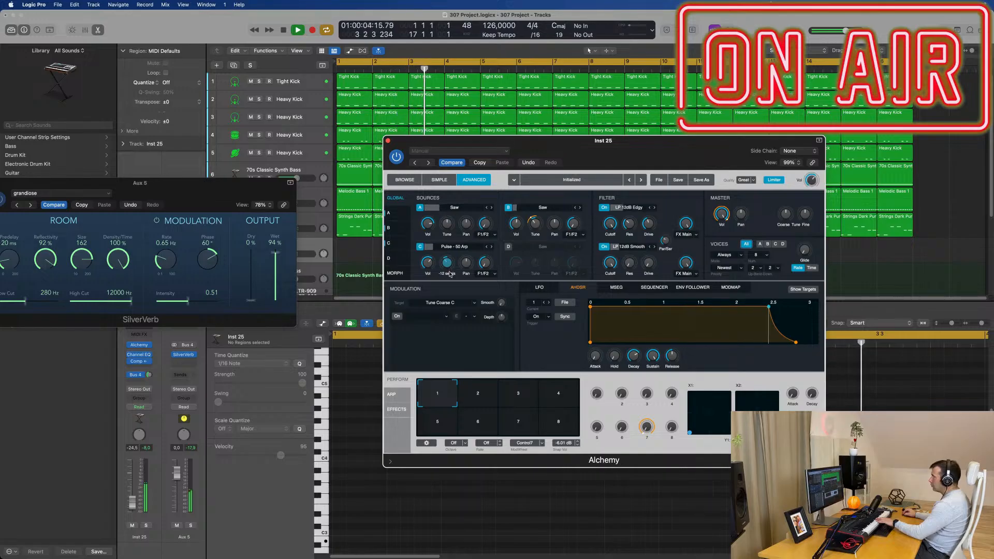
{"action": "left_click_drag", "start_coordinate": [427, 263], "coordinate": [431, 273]}
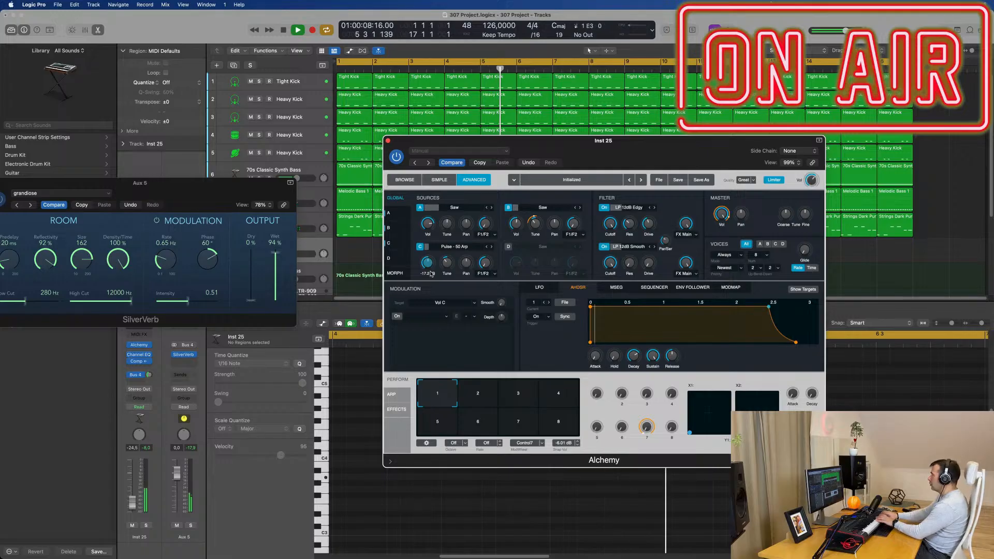
- Reposition both plug-in windows to reveal the Inst 25 track and lower the cutoff of Alchemy's first filter
{"action": "left_click_drag", "start_coordinate": [638, 141], "coordinate": [691, 120]}
{"action": "left_click_drag", "start_coordinate": [169, 186], "coordinate": [357, 288]}
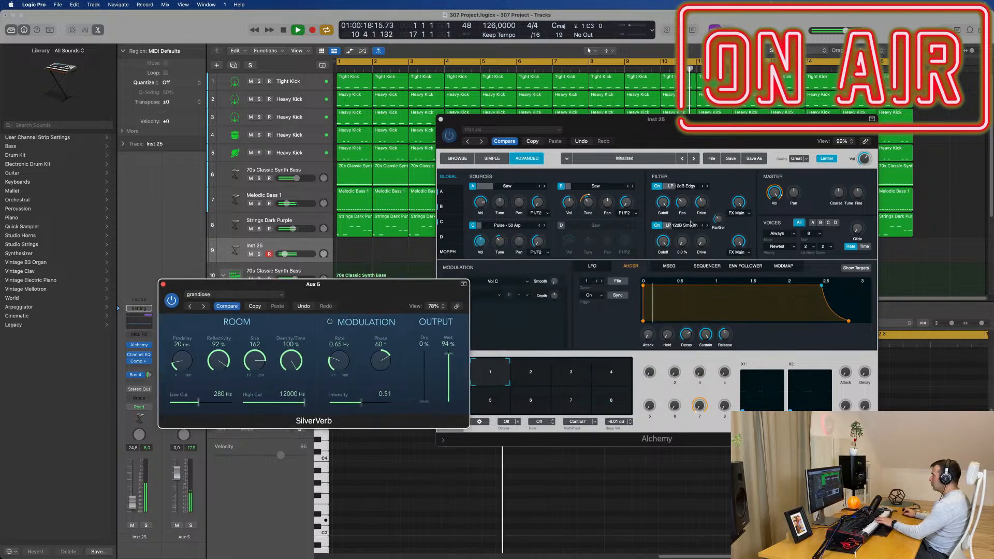
{"action": "left_click_drag", "start_coordinate": [665, 206], "coordinate": [664, 218]}
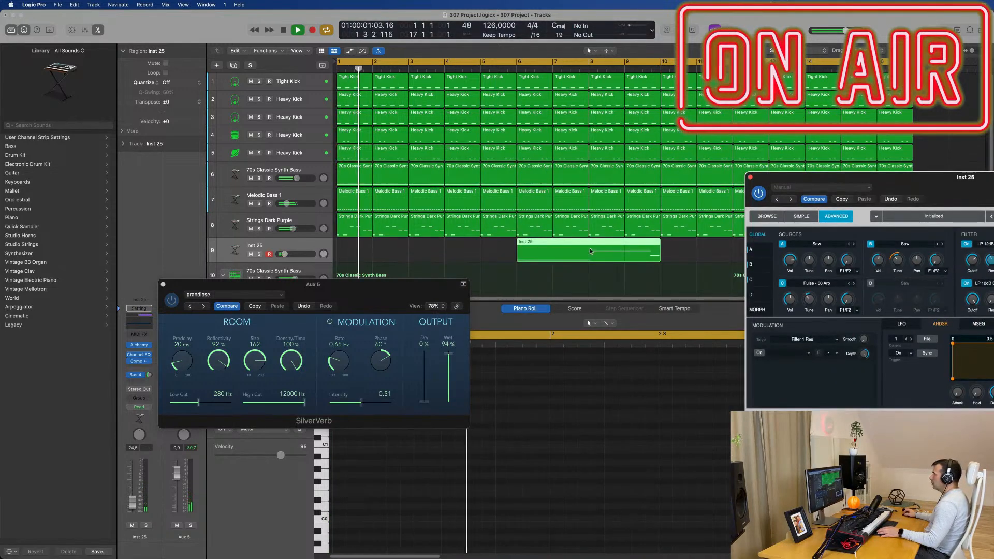
- Stop playback and move the recorded Inst 25 region to bar 1, with the whole region in view in the piano roll
{"action": "key", "text": "space"}
{"action": "left_click_drag", "start_coordinate": [594, 244], "coordinate": [386, 245]}
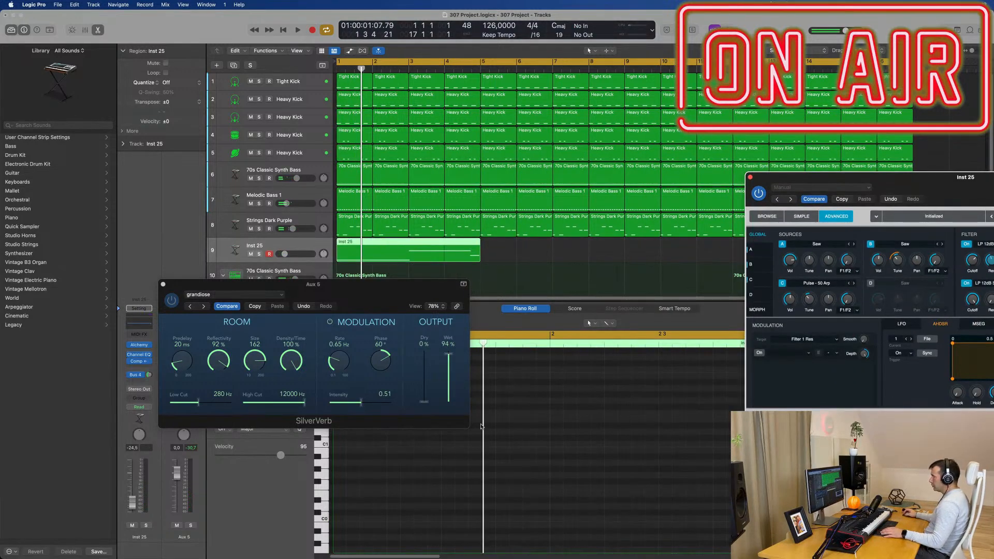
{"action": "left_click_drag", "start_coordinate": [364, 299], "coordinate": [874, 296]}
{"action": "scroll", "coordinate": [499, 453], "scroll_direction": "down", "scroll_amount": 6}
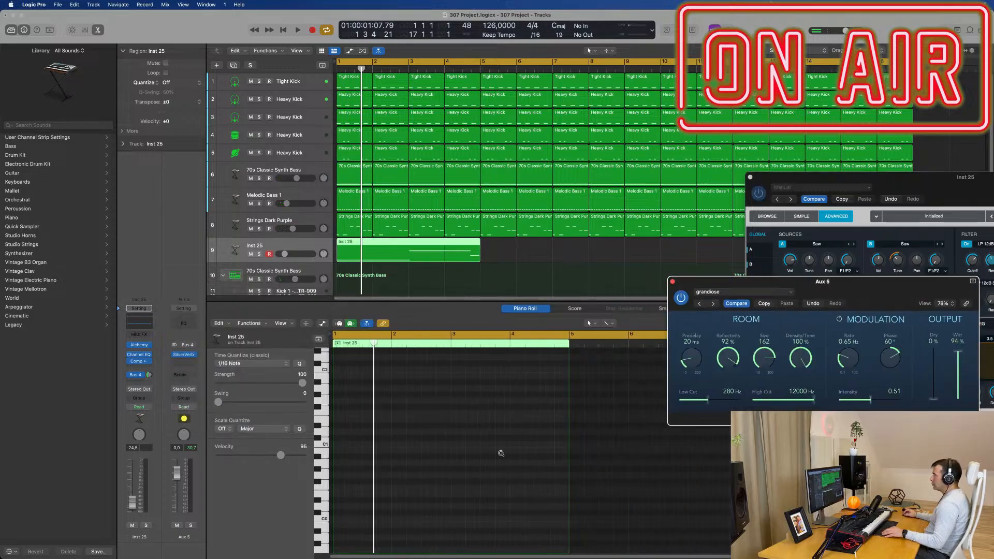
- Quantize the Inst 25 region to 1/16 notes and start playback with its notes in view in the piano roll
{"action": "scroll", "coordinate": [366, 454], "scroll_direction": "down", "scroll_amount": 5}
{"action": "scroll", "coordinate": [374, 449], "scroll_direction": "up", "scroll_amount": 9}
{"action": "scroll", "coordinate": [388, 450], "scroll_direction": "up", "scroll_amount": 2}
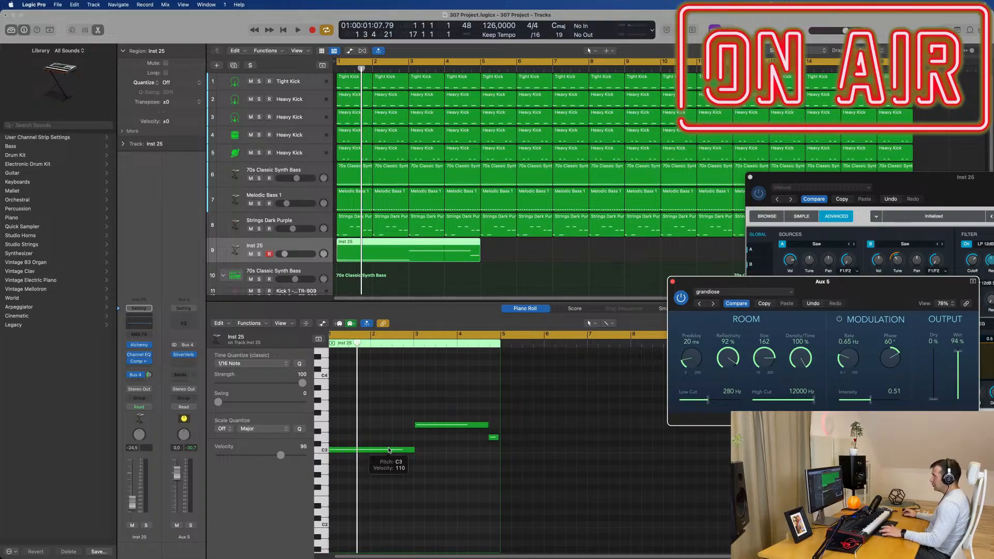
{"action": "scroll", "coordinate": [404, 418], "scroll_direction": "up", "scroll_amount": 2}
{"action": "key", "text": "space"}
{"action": "scroll", "coordinate": [405, 427], "scroll_direction": "down", "scroll_amount": 2}
{"action": "scroll", "coordinate": [405, 428], "scroll_direction": "up", "scroll_amount": 4}
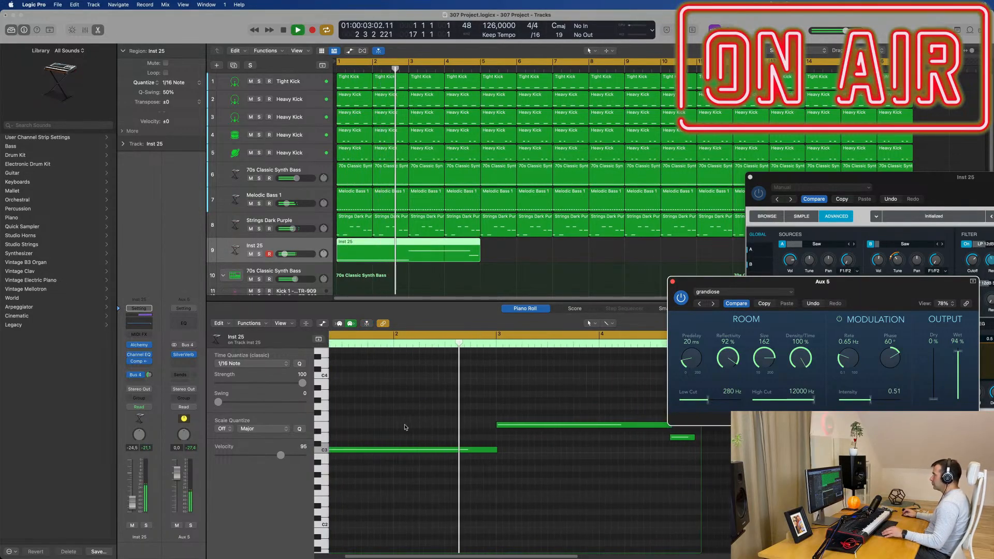
- Move the last short note of the Inst 25 region to end at bar 5 and extend the preceding long note up to it
{"action": "scroll", "coordinate": [540, 487], "scroll_direction": "up", "scroll_amount": 3}
{"action": "scroll", "coordinate": [612, 481], "scroll_direction": "right", "scroll_amount": 6}
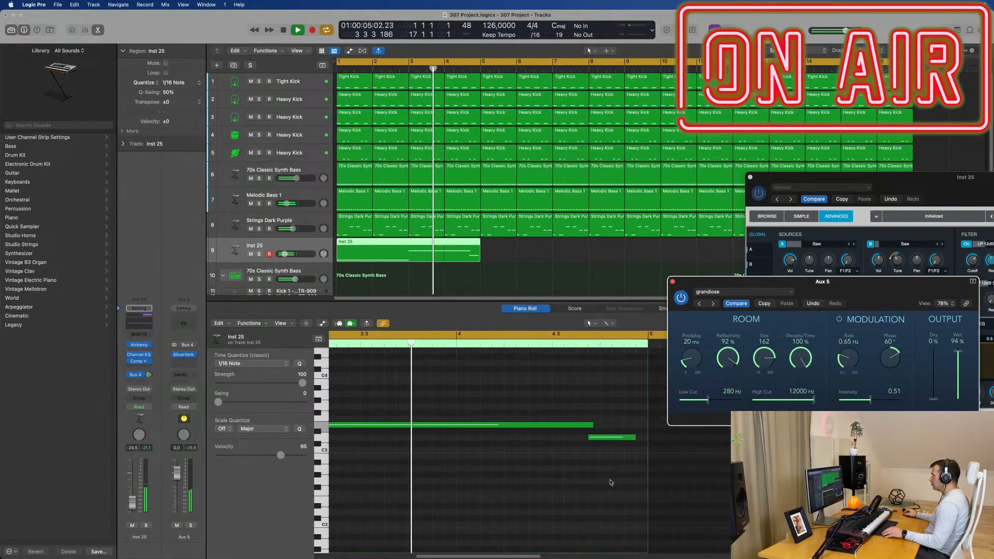
{"action": "scroll", "coordinate": [580, 424], "scroll_direction": "right", "scroll_amount": 1}
{"action": "left_click", "coordinate": [442, 467]}
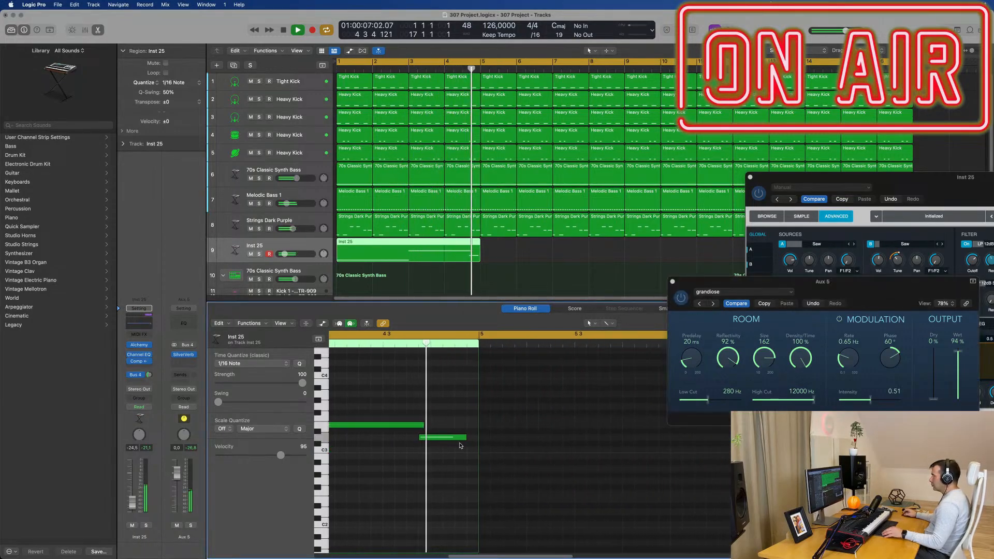
{"action": "left_click_drag", "start_coordinate": [446, 441], "coordinate": [431, 426]}
- Repeat the Inst 25 region three times so the part fills the arrangement up to bar 17
{"action": "left_click", "coordinate": [432, 254]}
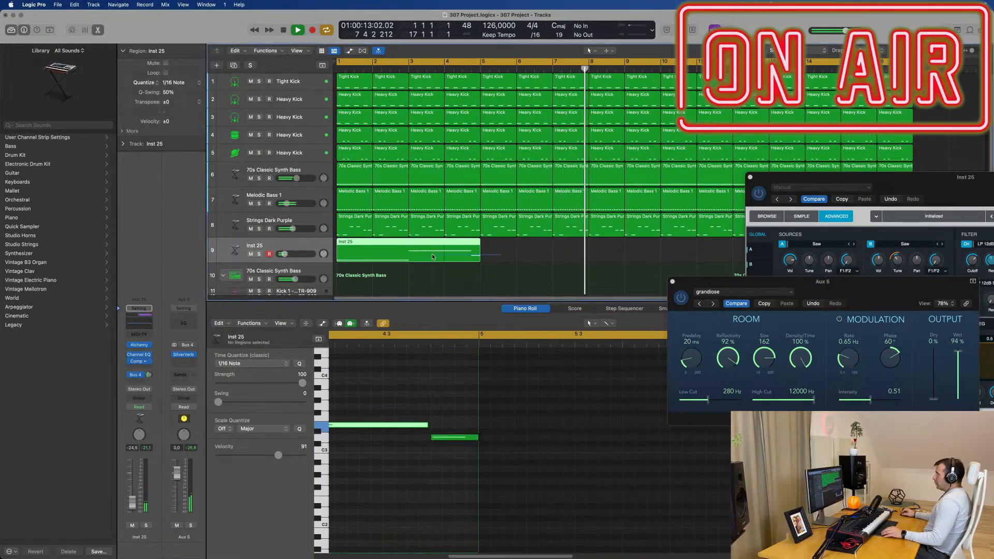
{"action": "key", "text": "super+r"}
{"action": "key", "text": "super+r"}
{"action": "key", "text": "super+r"}
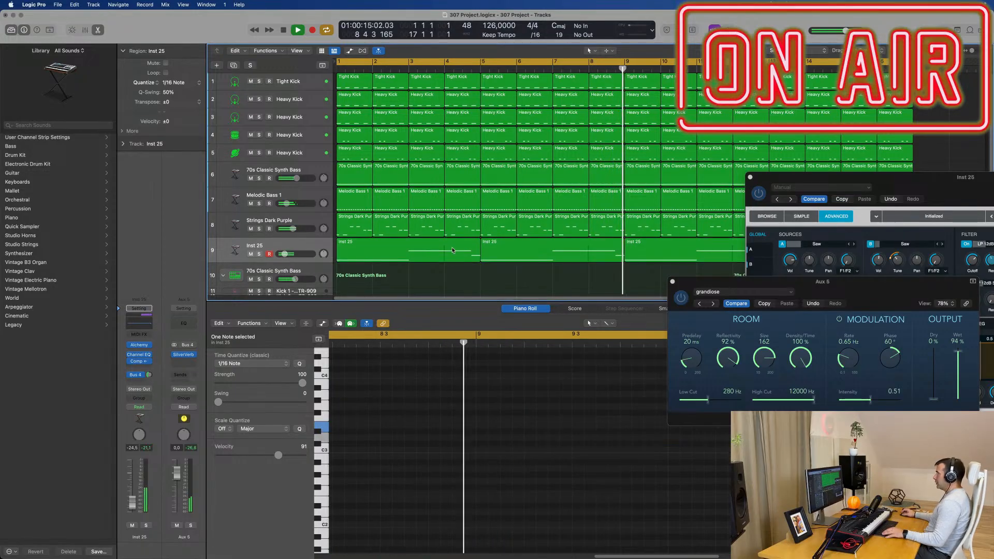
- Close the Alchemy and Aux 5 reverb windows and lower the Inst 25 volume to -26.5 dB
{"action": "left_click", "coordinate": [750, 178]}
{"action": "left_click_drag", "start_coordinate": [672, 286], "coordinate": [474, 297]}
{"action": "left_click", "coordinate": [474, 293]}
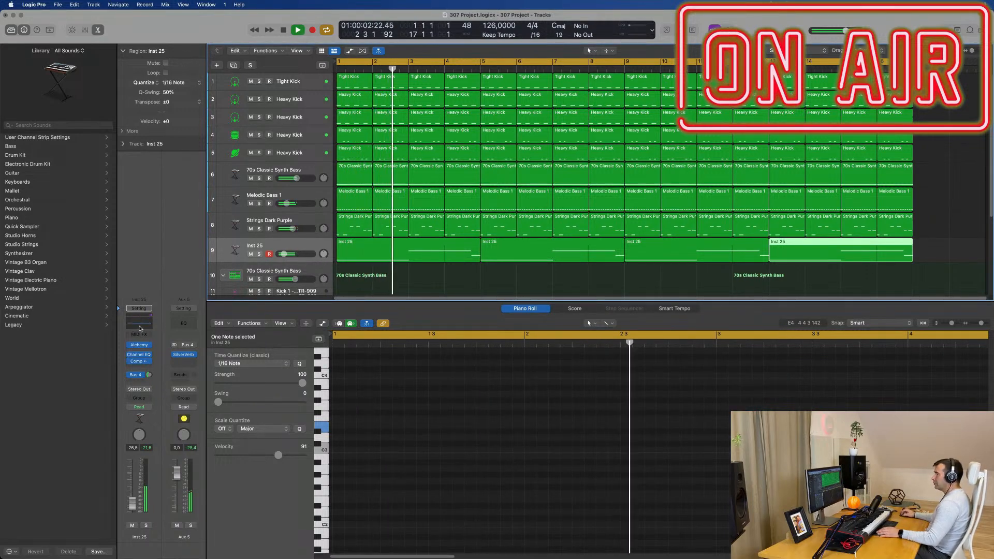
- Switch on the low cut in the Inst 25 Channel EQ at 635 Hz, try a track volume of -32.0 dB, and close the EQ
{"action": "left_click", "coordinate": [138, 355]}
{"action": "left_click", "coordinate": [357, 161]}
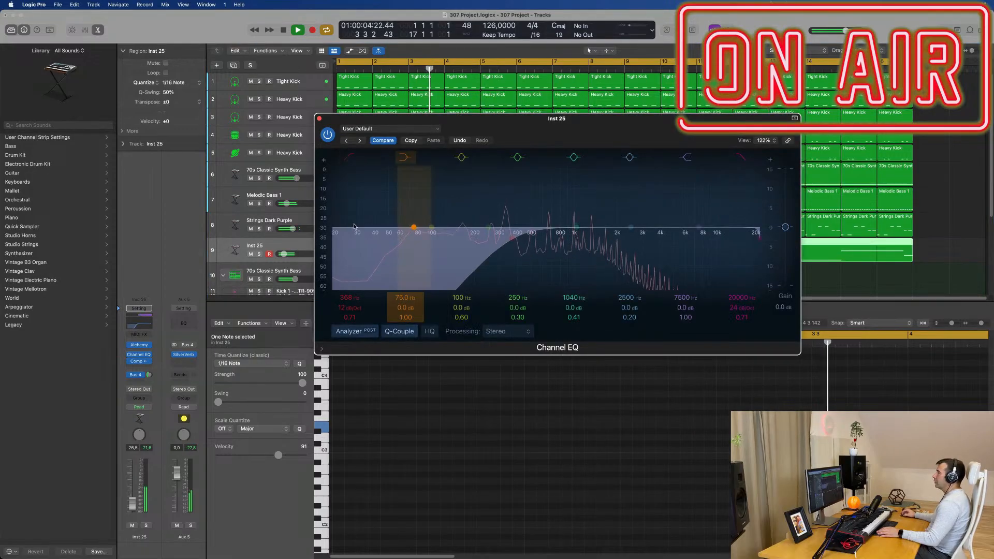
{"action": "left_click_drag", "start_coordinate": [445, 241], "coordinate": [552, 235]}
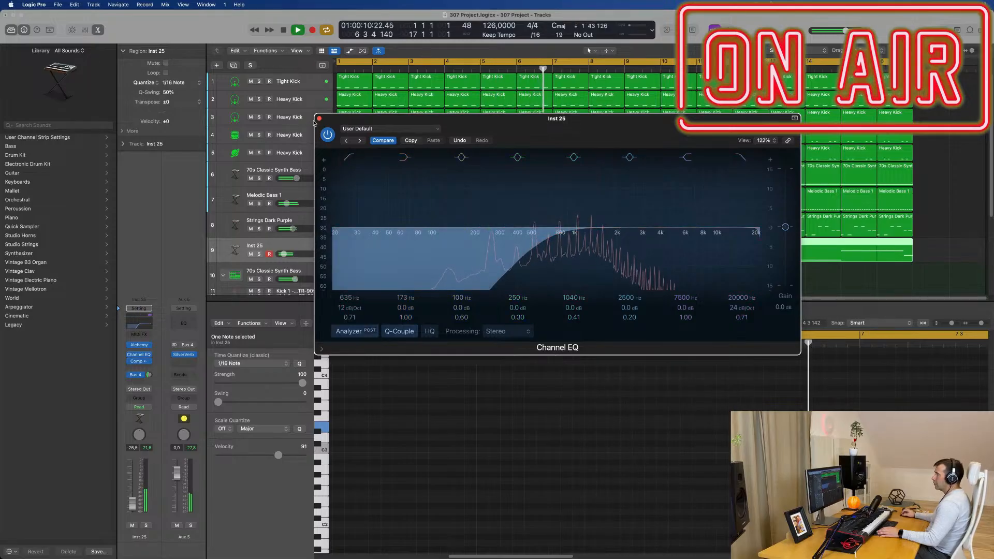
{"action": "left_click_drag", "start_coordinate": [131, 495], "coordinate": [131, 498]}
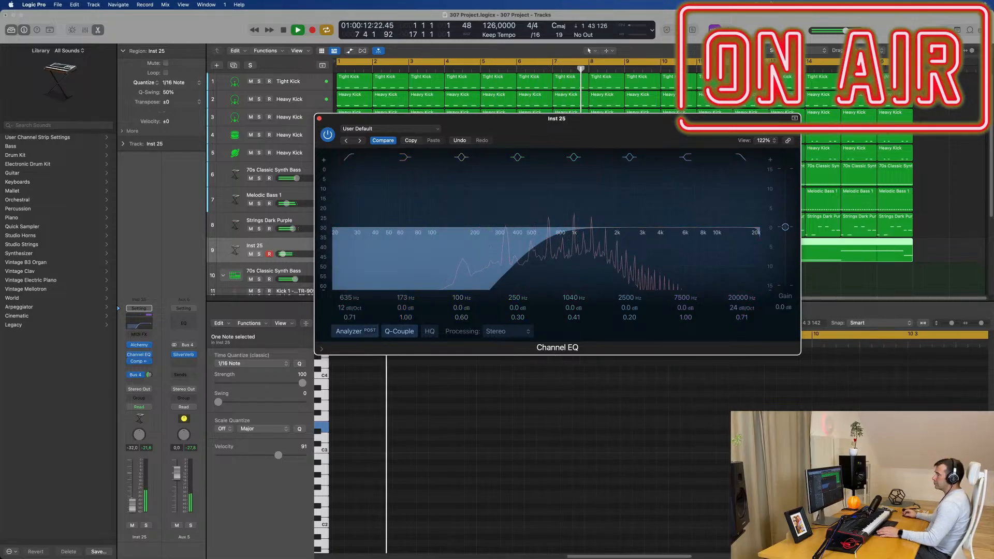
{"action": "left_click", "coordinate": [318, 118]}
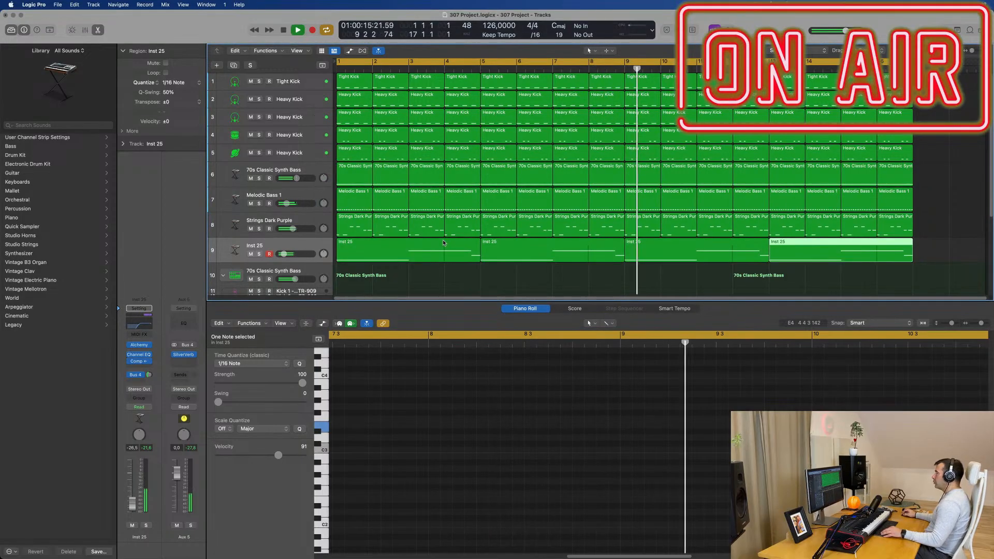
- Set the Inst 25 track's volume to -29.0 dB and its Channel EQ low-cut frequency to 204 Hz
{"action": "left_click", "coordinate": [300, 256]}
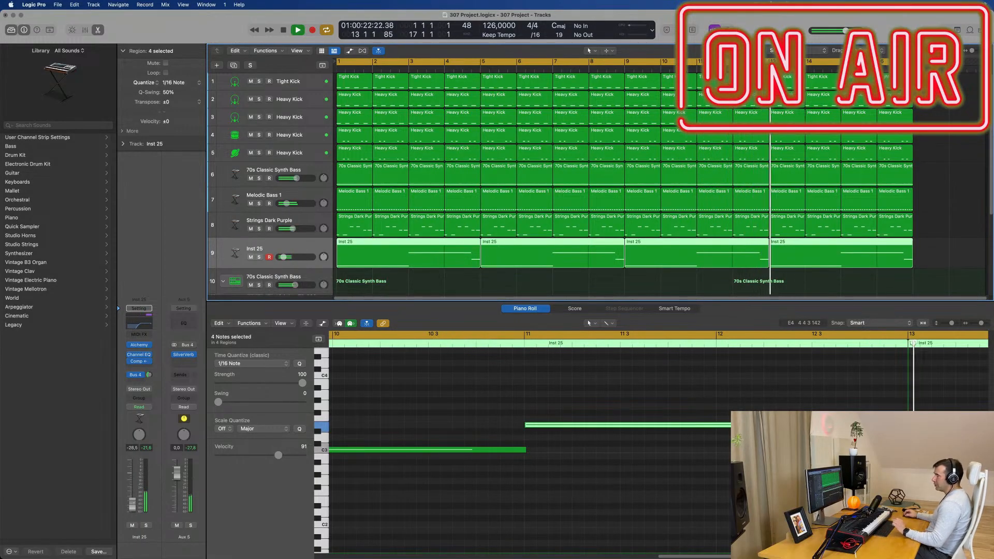
{"action": "left_click", "coordinate": [139, 323]}
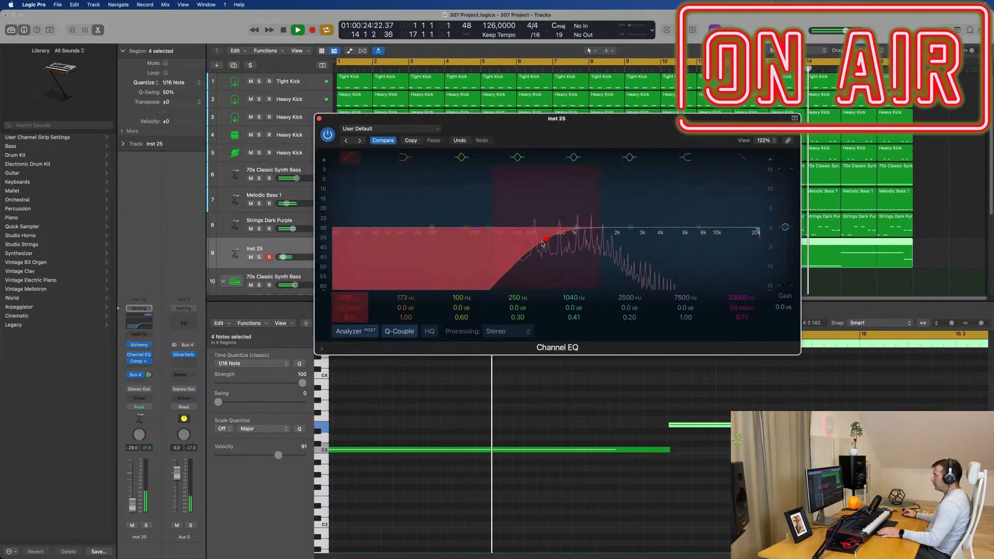
{"action": "left_click_drag", "start_coordinate": [537, 241], "coordinate": [473, 239]}
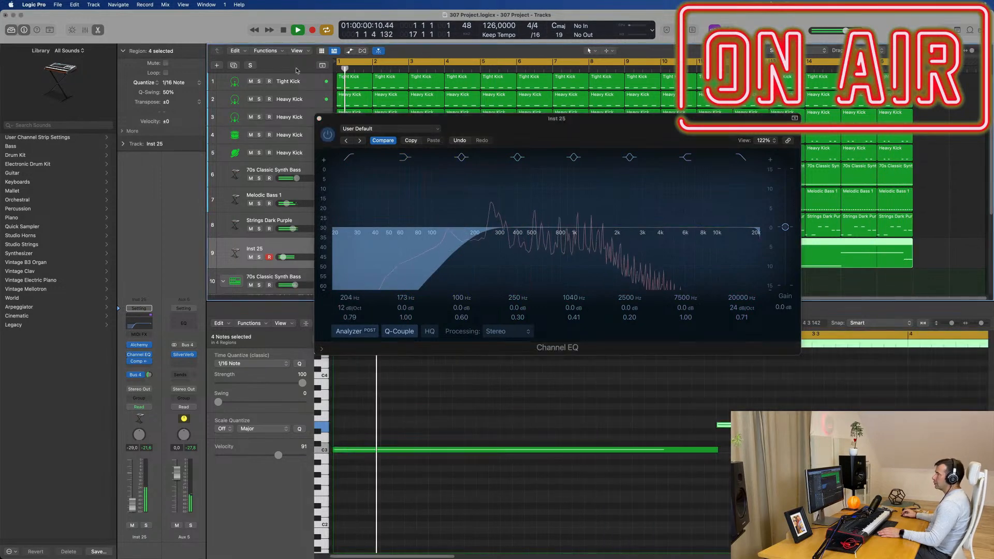
{"action": "left_click", "coordinate": [319, 119]}
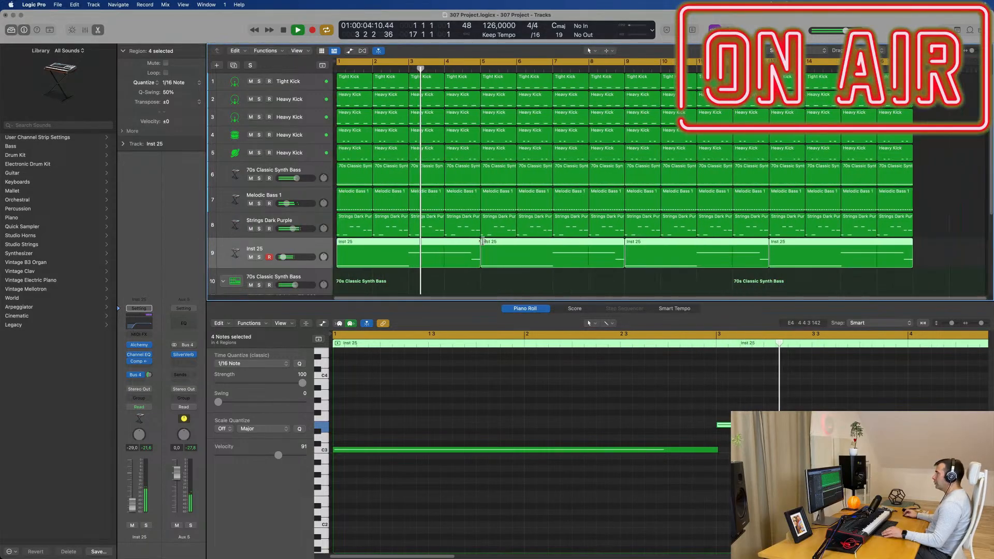
- Copy the first Tom Low region to bar 1 of the closed hi-hat track, row 18
{"action": "scroll", "coordinate": [440, 233], "scroll_direction": "down", "scroll_amount": 5}
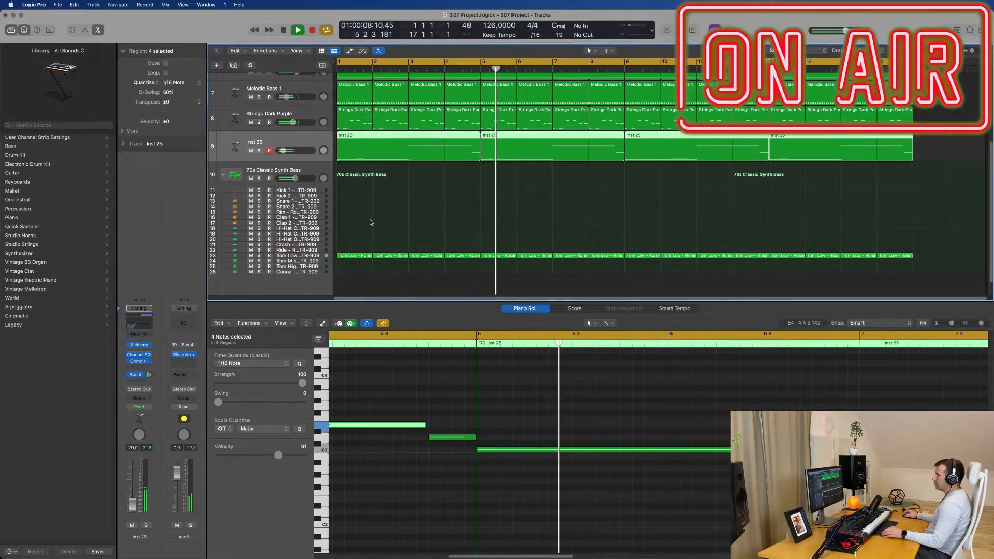
{"action": "left_click", "coordinate": [355, 258]}
{"action": "left_click", "coordinate": [355, 255]}
{"action": "left_click_drag", "start_coordinate": [355, 256], "coordinate": [356, 228]}
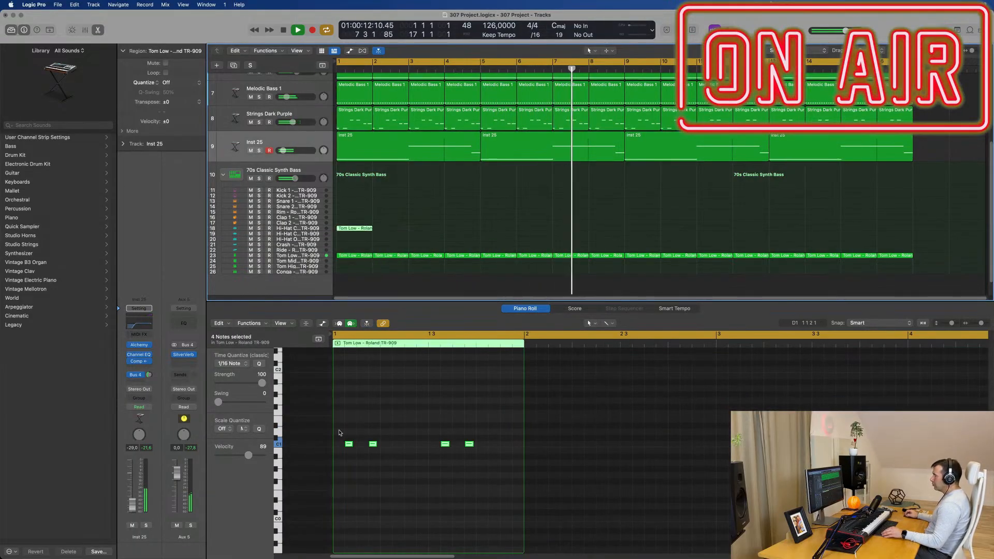
- Rearrange the copied region's four notes onto the offbeat of each beat and transpose them to C3
{"action": "key", "text": "alt+Right"}
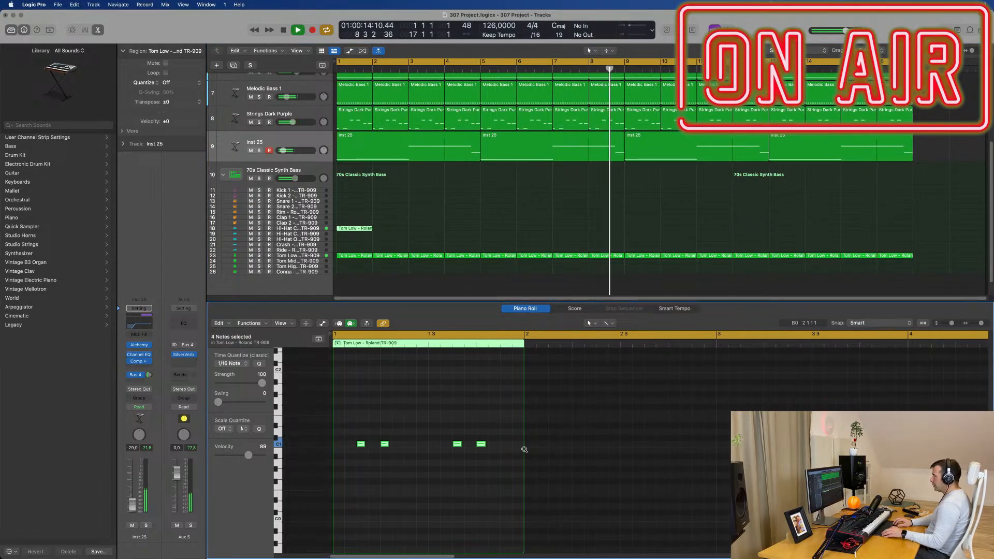
{"action": "left_click_drag", "start_coordinate": [416, 417], "coordinate": [382, 465]}
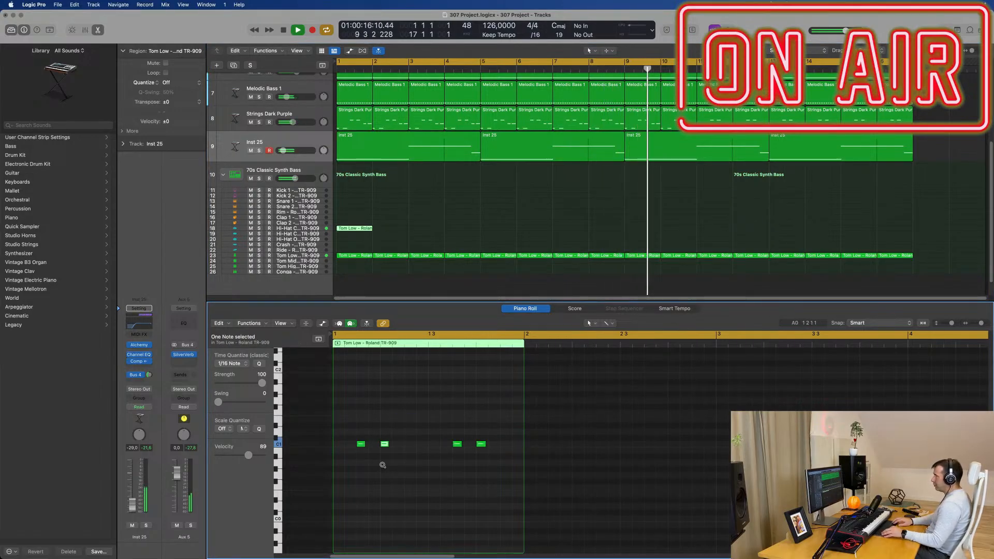
{"action": "left_click_drag", "start_coordinate": [484, 430], "coordinate": [493, 460]}
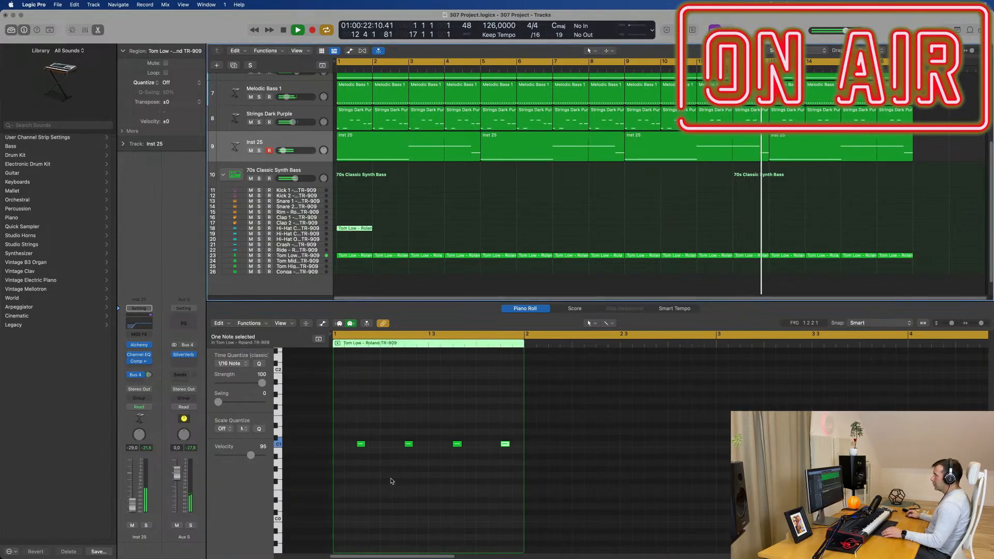
{"action": "left_click_drag", "start_coordinate": [356, 435], "coordinate": [529, 472]}
{"action": "key", "text": "Delete"}
{"action": "scroll", "coordinate": [517, 476], "scroll_direction": "up", "scroll_amount": 5}
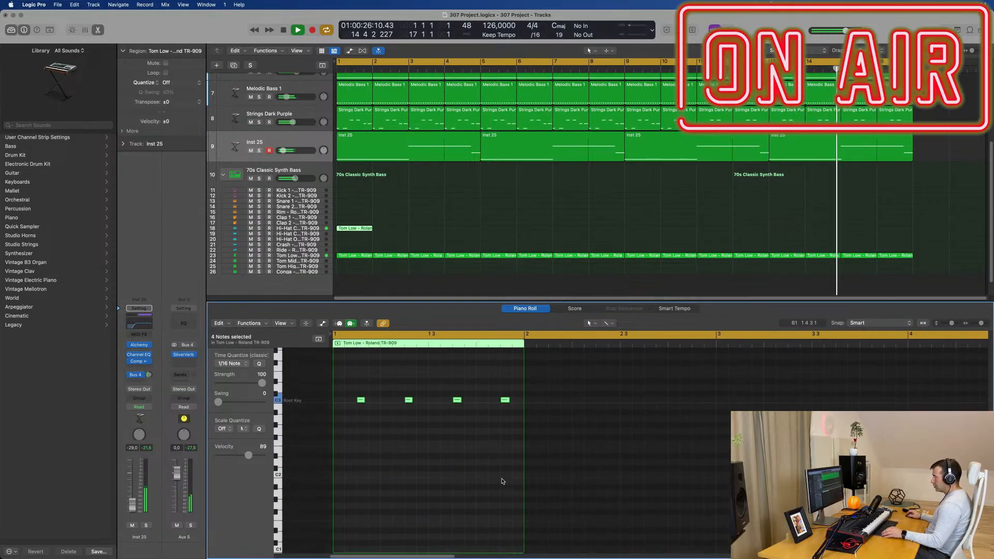
{"action": "key", "text": "Return"}
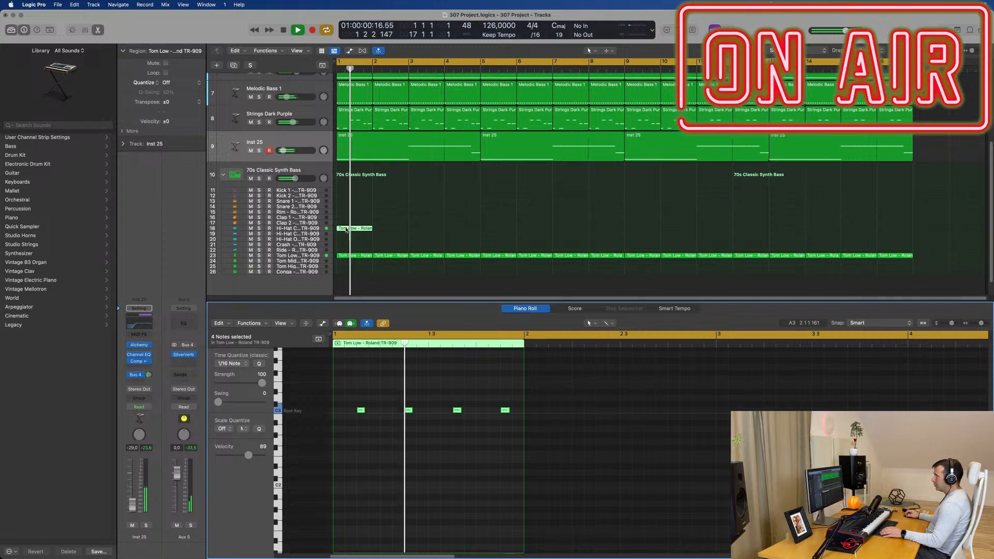
- Repeat the offbeat region along the closed hi-hat track through bar 16
{"action": "key", "text": "Return"}
{"action": "left_click", "coordinate": [365, 228]}
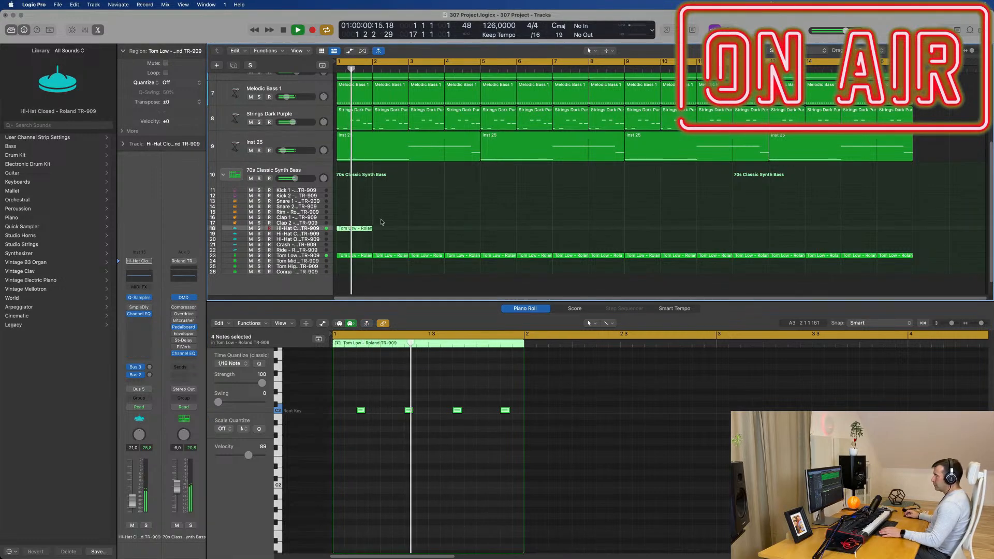
{"action": "key", "text": "Return"}
{"action": "left_click_drag", "start_coordinate": [400, 224], "coordinate": [346, 241]}
{"action": "key", "text": "super+r"}
{"action": "key", "text": "super+r"}
{"action": "key", "text": "super+r"}
{"action": "key", "text": "super+r"}
{"action": "key", "text": "super+r"}
{"action": "key", "text": "super+r"}
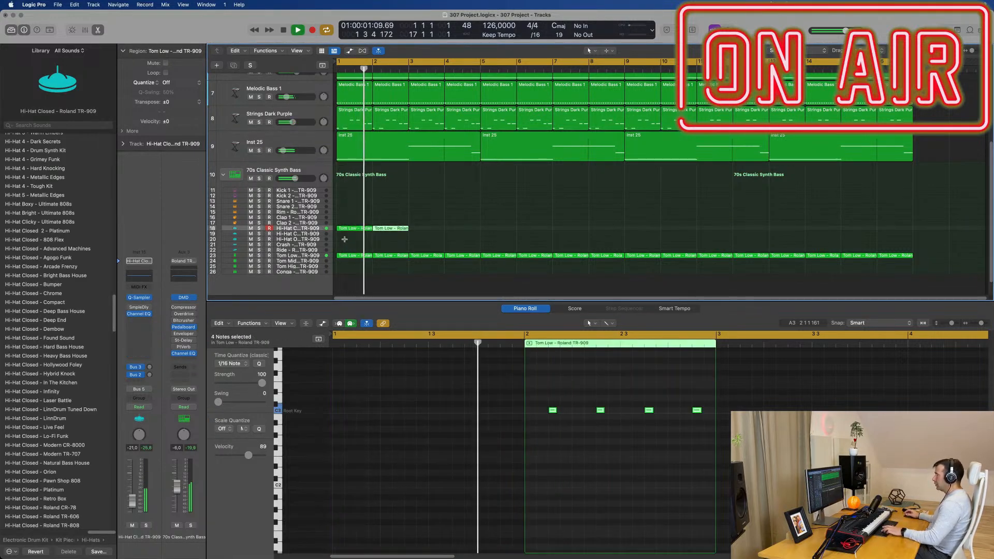
{"action": "key", "text": "super+r"}
{"action": "key", "text": "super+r"}
{"action": "key", "text": "super+r"}
{"action": "key", "text": "super+r"}
{"action": "key", "text": "super+r"}
{"action": "key", "text": "super+r"}
{"action": "key", "text": "super+r"}
{"action": "key", "text": "super+r"}
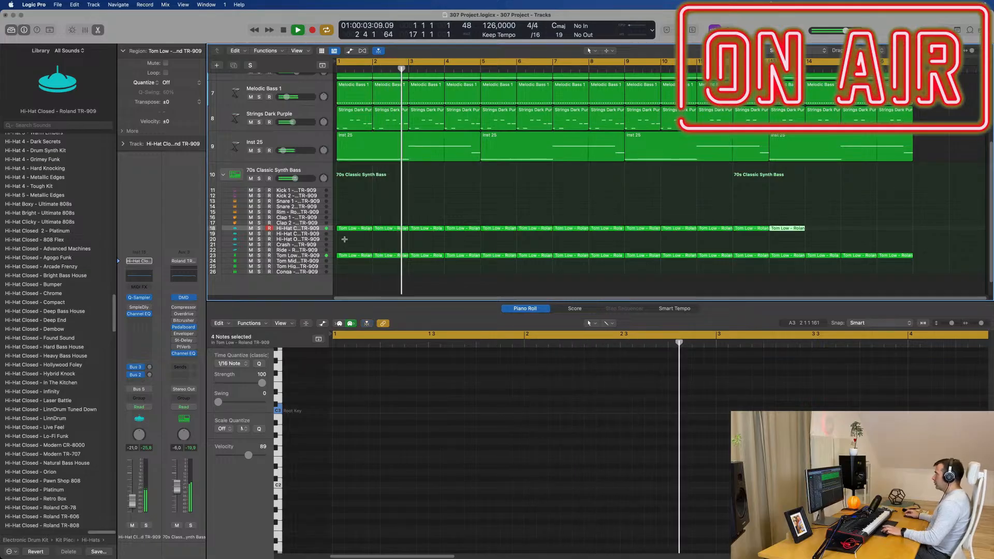
{"action": "key", "text": "super+r"}
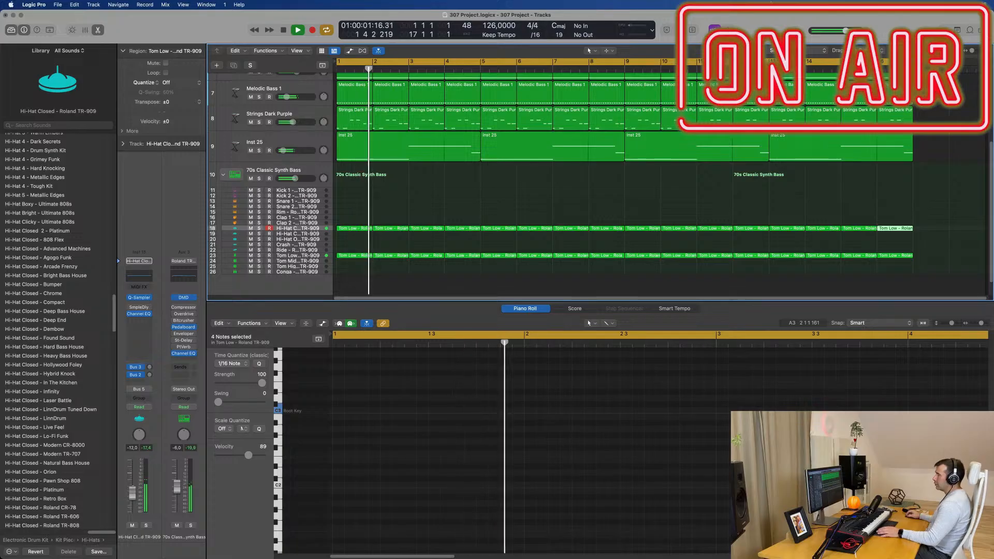
- Move all 16 offbeat regions from the closed hi-hat track to the open hi-hat track, row 20
{"action": "key", "text": "space"}
{"action": "key", "text": "space"}
{"action": "left_click_drag", "start_coordinate": [359, 217], "coordinate": [935, 251]}
{"action": "key", "text": "space"}
{"action": "key", "text": "space"}
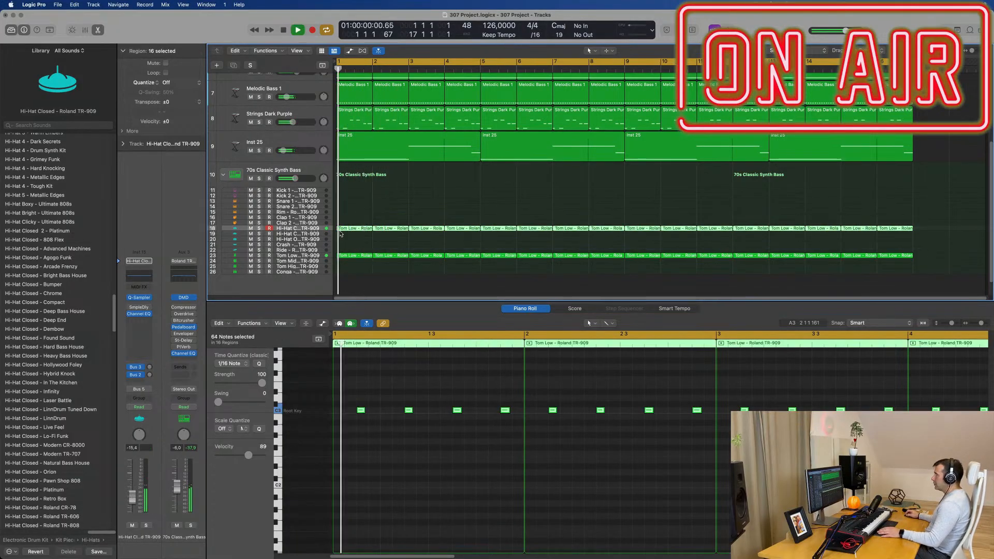
{"action": "left_click_drag", "start_coordinate": [335, 230], "coordinate": [338, 240]}
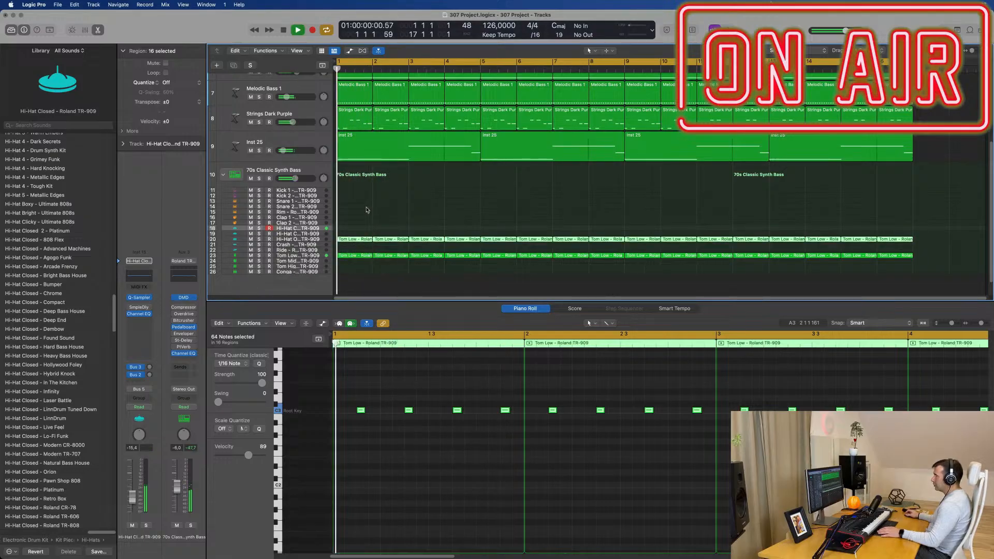
{"action": "key", "text": "space"}
{"action": "key", "text": "space"}
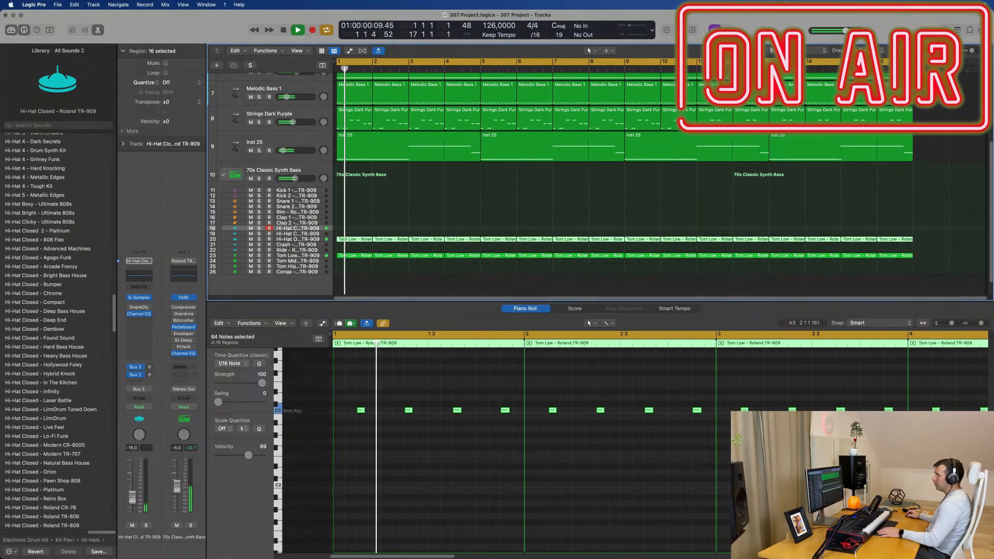
- Copy the first open hi-hat region to the closed hi-hat track and fill it with sixteenth notes on every position except the offbeats
{"action": "left_click", "coordinate": [355, 245]}
{"action": "left_click", "coordinate": [355, 239]}
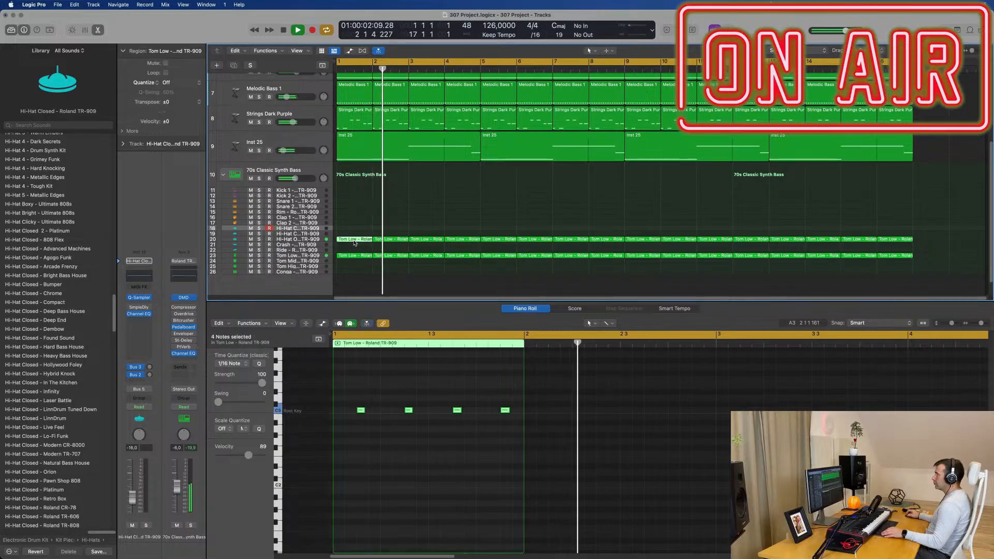
{"action": "left_click_drag", "start_coordinate": [355, 239], "coordinate": [355, 228]}
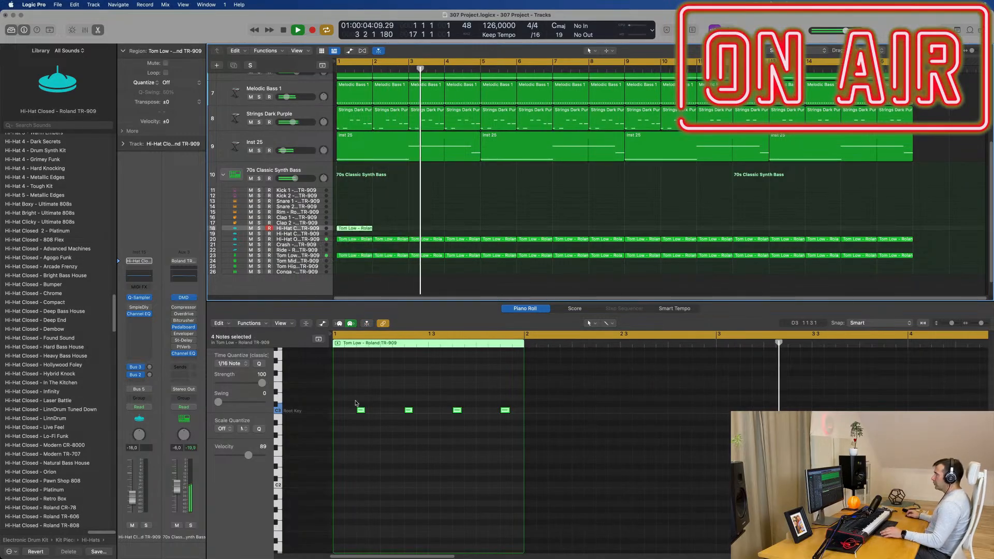
{"action": "mouse_move", "coordinate": [361, 412]}
{"action": "left_mouse_down"}
{"action": "mouse_move", "coordinate": [338, 414]}
{"action": "mouse_move", "coordinate": [371, 413]}
{"action": "left_mouse_up"}
- Repeat the new sixteenth-note closed hi-hat region through bar 16
{"action": "left_click_drag", "start_coordinate": [405, 213], "coordinate": [365, 231]}
{"action": "key", "text": "super+r"}
{"action": "key", "text": "super+r"}
{"action": "key", "text": "super+r"}
{"action": "key", "text": "super+r"}
{"action": "key", "text": "super+r"}
{"action": "key", "text": "super+r"}
{"action": "key", "text": "super+r"}
{"action": "key", "text": "super+r"}
{"action": "key", "text": "super+r"}
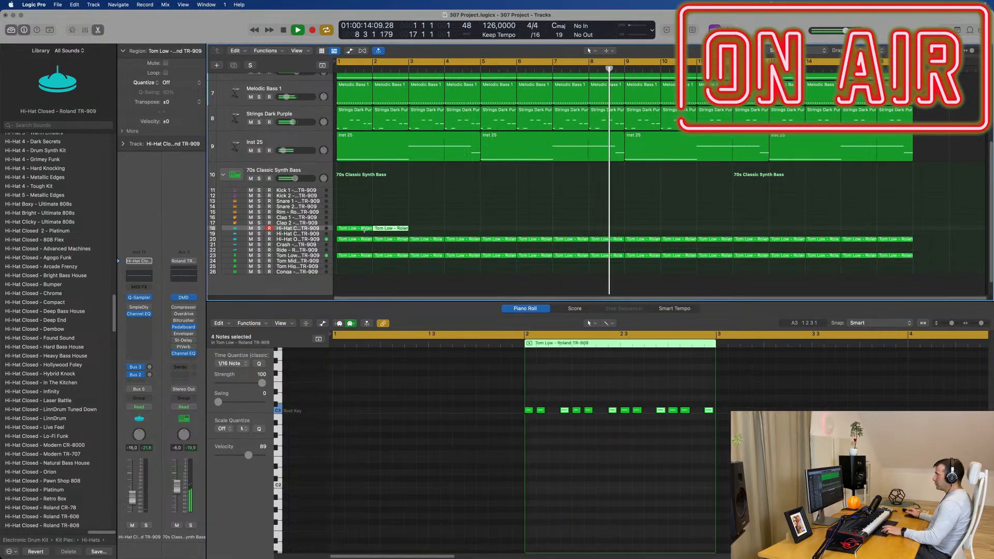
{"action": "key", "text": "super+r"}
{"action": "key", "text": "super+r"}
{"action": "key", "text": "super+r"}
{"action": "key", "text": "super+r"}
{"action": "key", "text": "super+r"}
{"action": "key", "text": "super+r"}
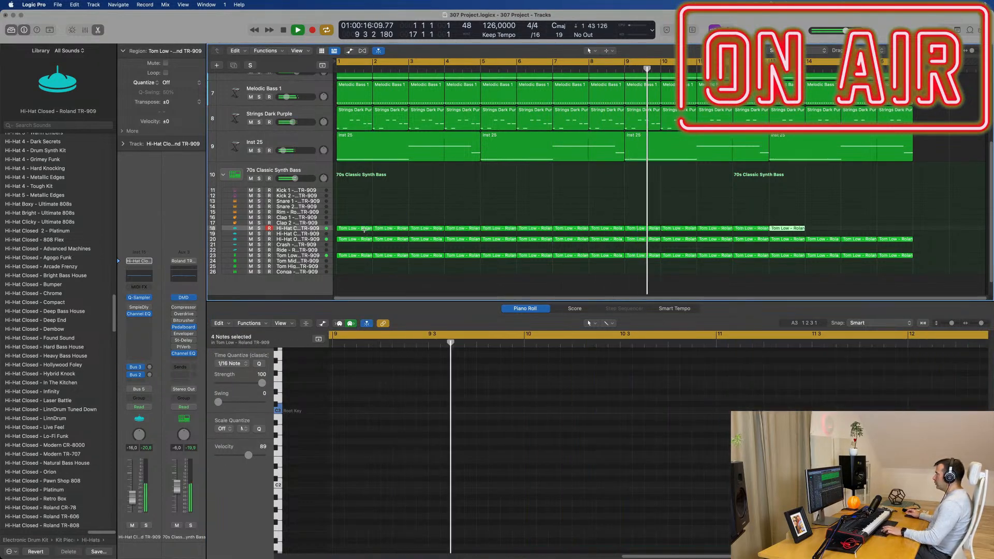
- Set the closed hi-hat track's volume to -20.0 dB and raise its Bus 2 delay send to -6.9 dB
{"action": "left_click", "coordinate": [291, 228]}
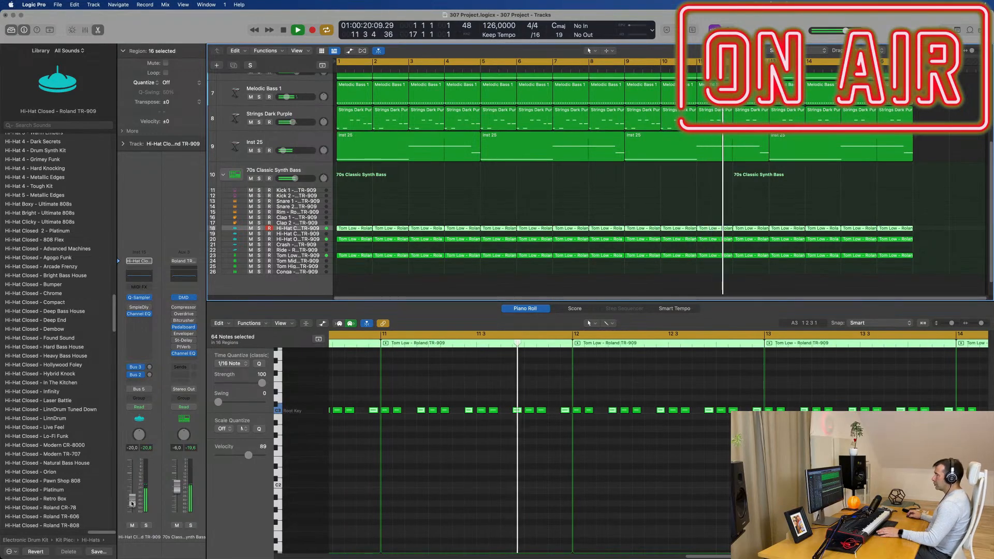
{"action": "left_click_drag", "start_coordinate": [132, 497], "coordinate": [132, 503]}
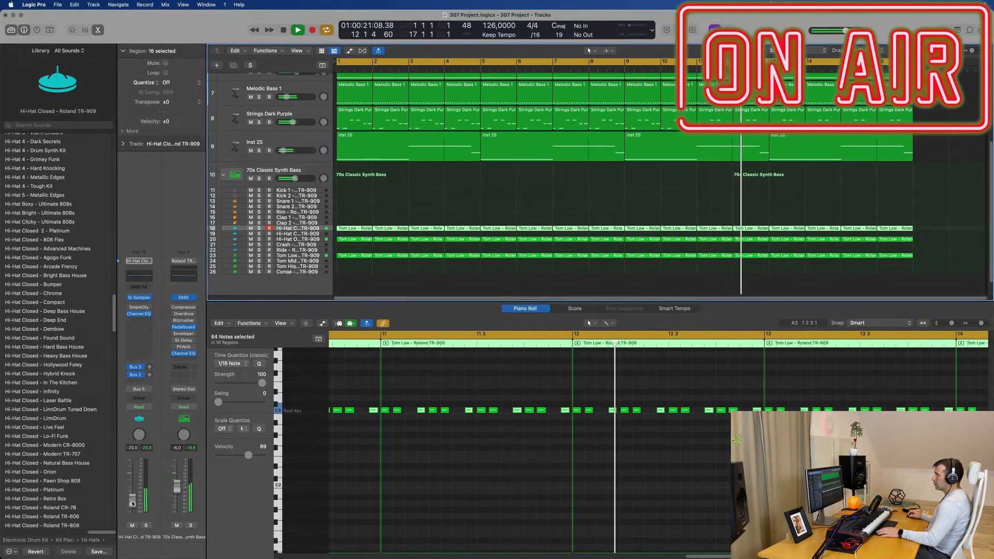
{"action": "left_click", "coordinate": [149, 368]}
{"action": "left_click", "coordinate": [150, 375]}
{"action": "left_click_drag", "start_coordinate": [150, 375], "coordinate": [150, 365]}
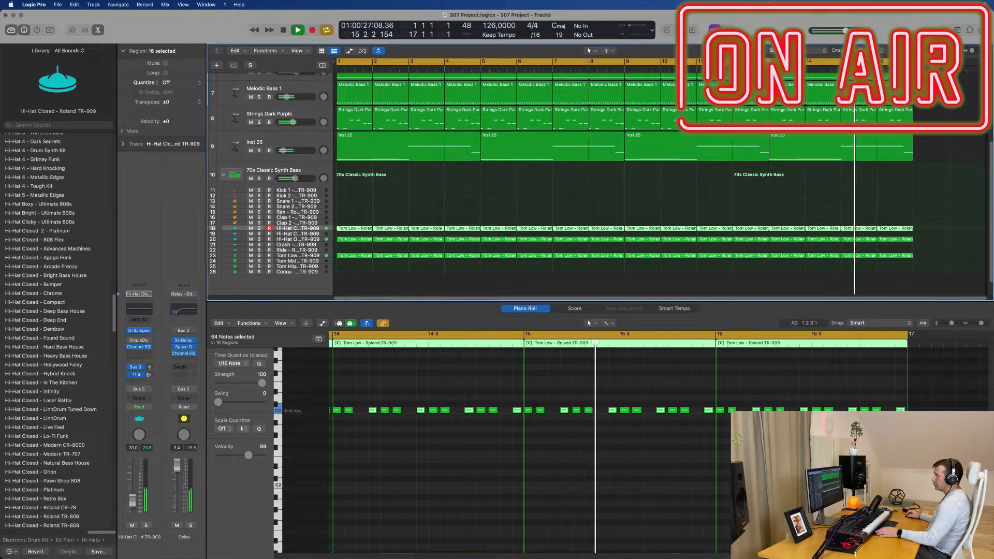
{"action": "double_click", "coordinate": [149, 376]}
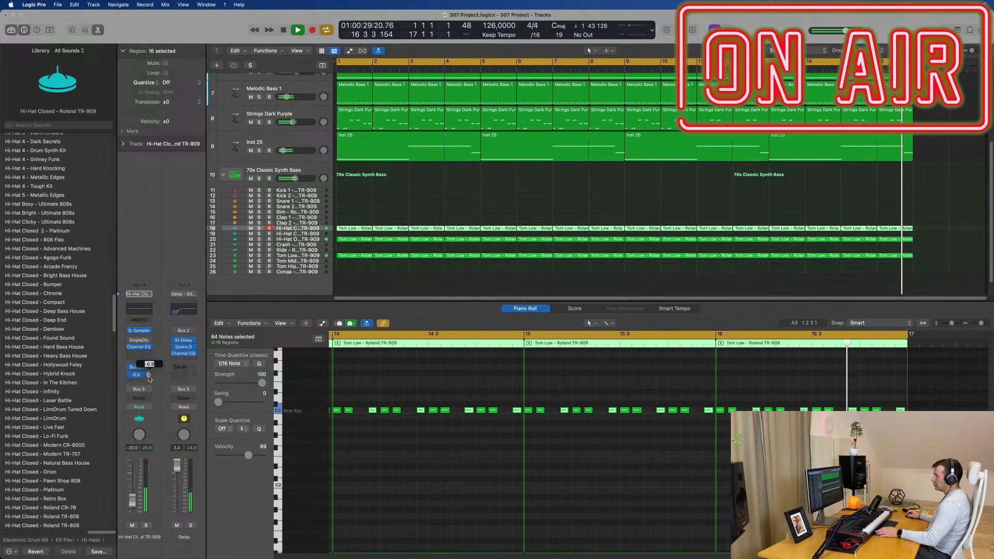
- Mute the Strings Dark Purple, Melodic Bass 1 and 70s Classic Synth Bass (row 6) tracks during playback
{"action": "left_click", "coordinate": [381, 275]}
{"action": "scroll", "coordinate": [446, 205], "scroll_direction": "up", "scroll_amount": 1}
{"action": "scroll", "coordinate": [446, 205], "scroll_direction": "down", "scroll_amount": 1}
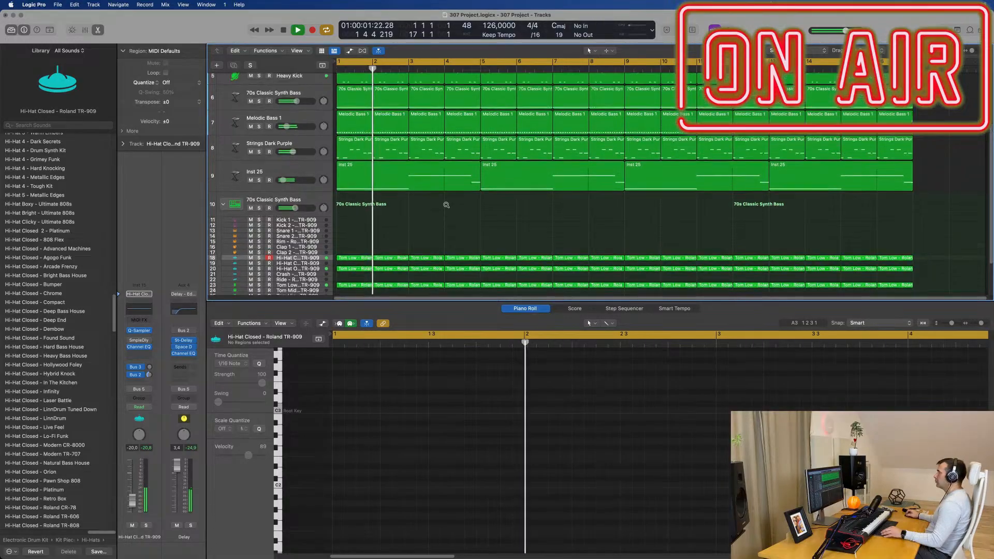
{"action": "scroll", "coordinate": [449, 208], "scroll_direction": "down", "scroll_amount": 1}
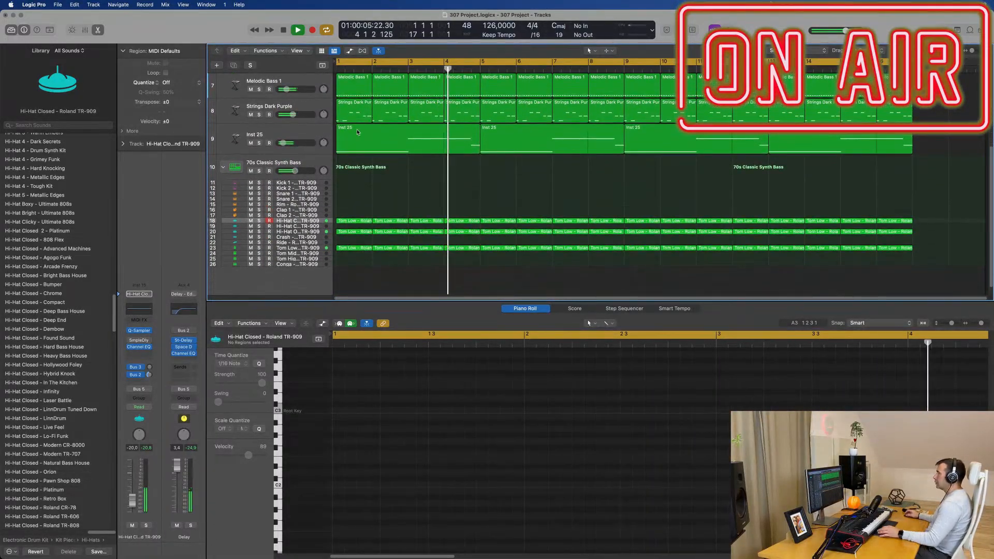
{"action": "left_click", "coordinate": [306, 106]}
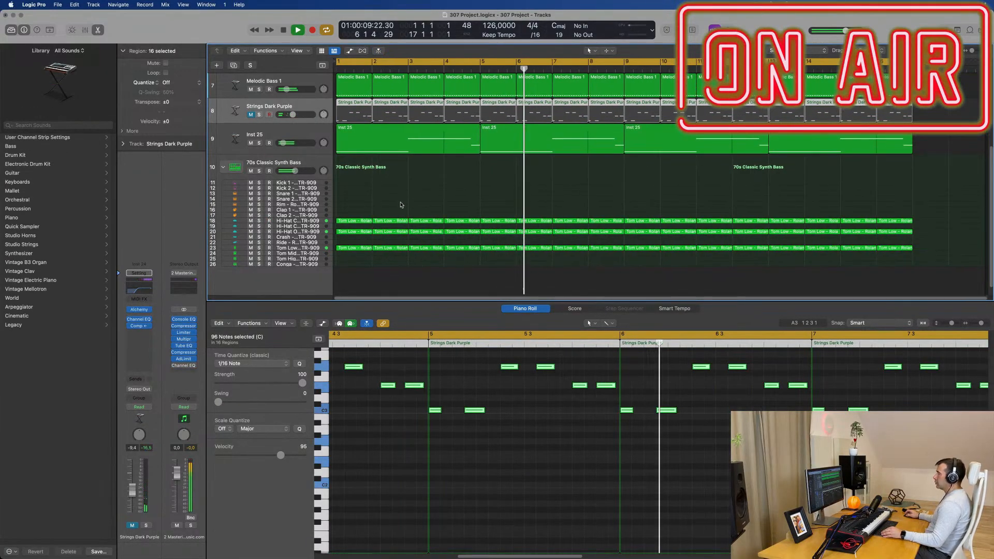
{"action": "scroll", "coordinate": [401, 202], "scroll_direction": "up", "scroll_amount": 10}
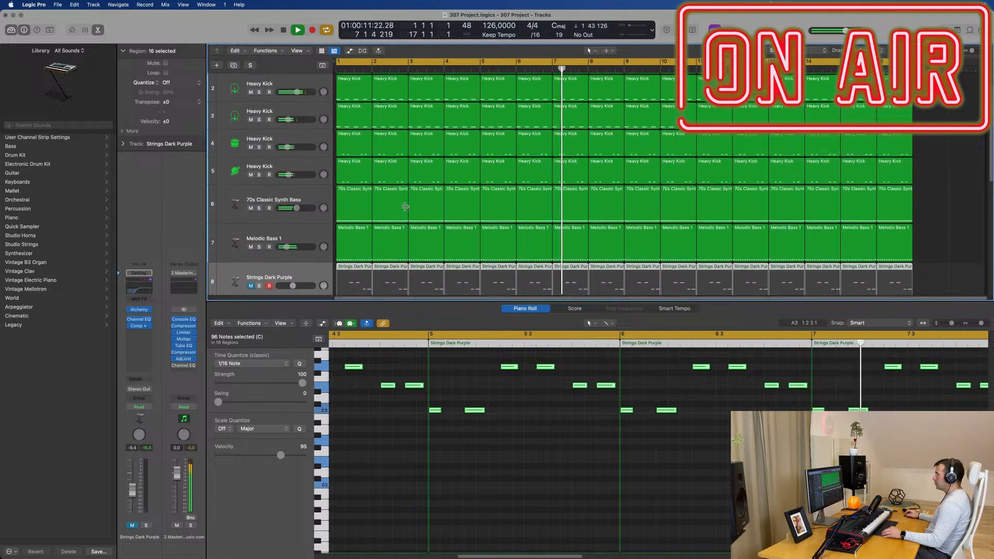
{"action": "scroll", "coordinate": [408, 205], "scroll_direction": "down", "scroll_amount": 10}
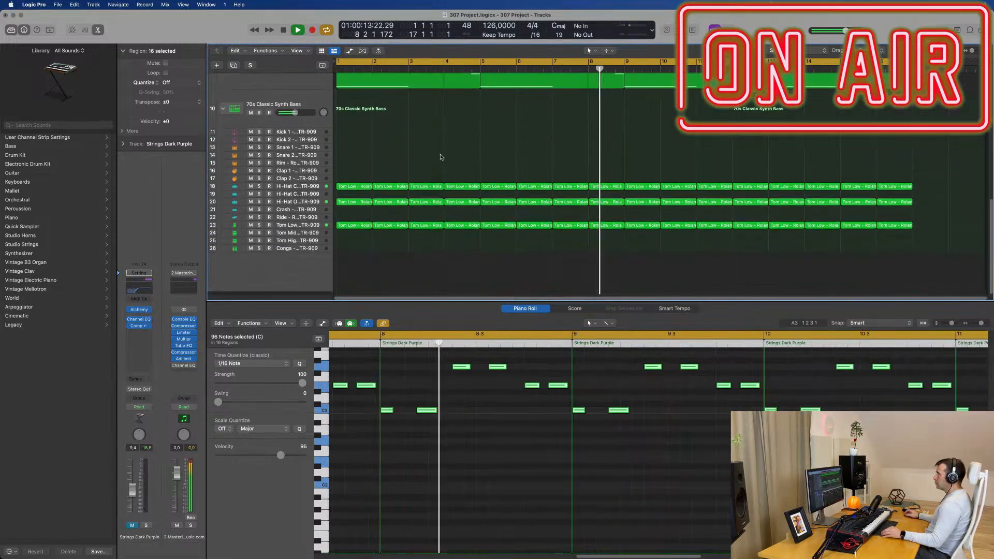
{"action": "scroll", "coordinate": [440, 157], "scroll_direction": "up", "scroll_amount": 5}
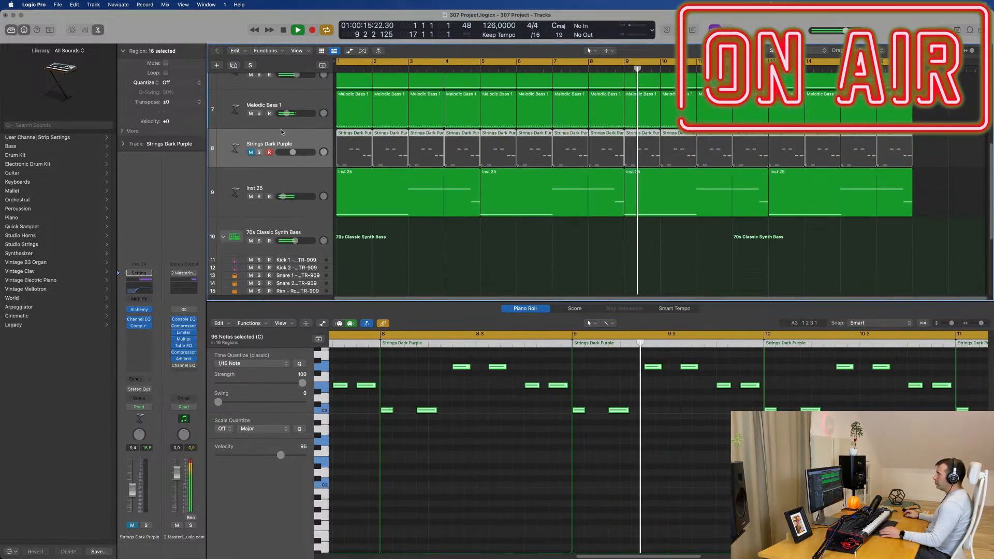
{"action": "scroll", "coordinate": [250, 119], "scroll_direction": "up", "scroll_amount": 2}
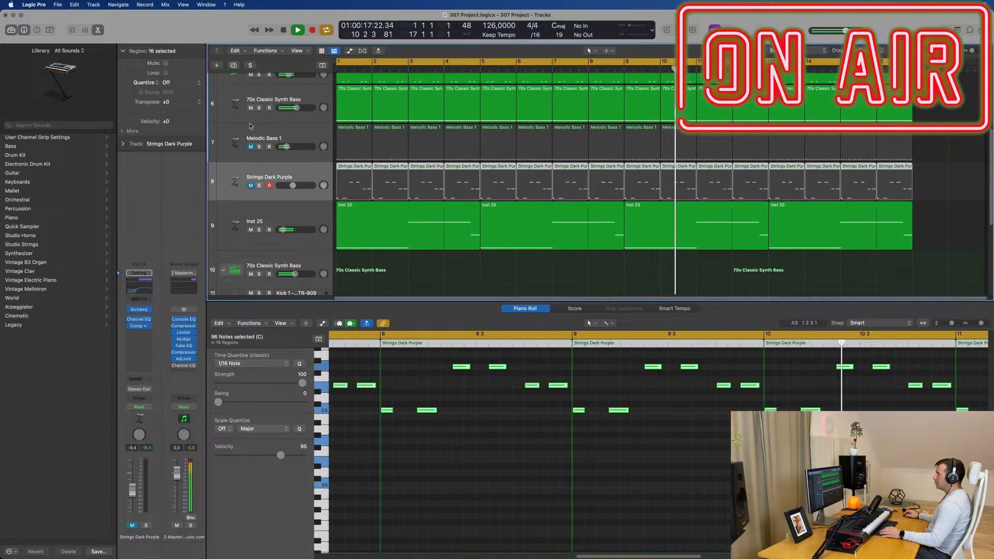
{"action": "scroll", "coordinate": [250, 134], "scroll_direction": "up", "scroll_amount": 1}
{"action": "left_click", "coordinate": [250, 132]}
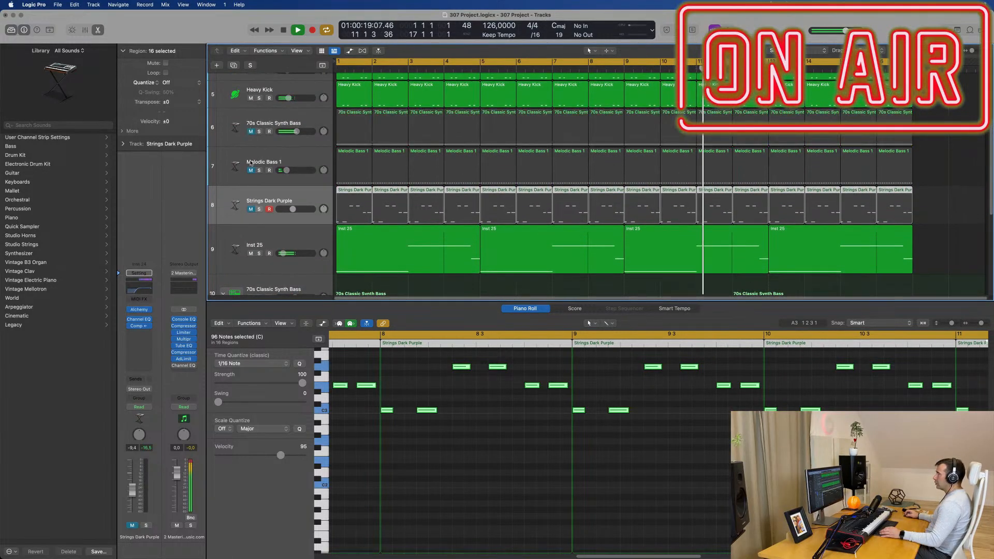
- Toggle the mute of the row 5 Heavy Kick track off and on for comparison, and unmute Melodic Bass 1
{"action": "left_click", "coordinate": [251, 99]}
{"action": "left_click", "coordinate": [250, 98]}
{"action": "left_click", "coordinate": [250, 170]}
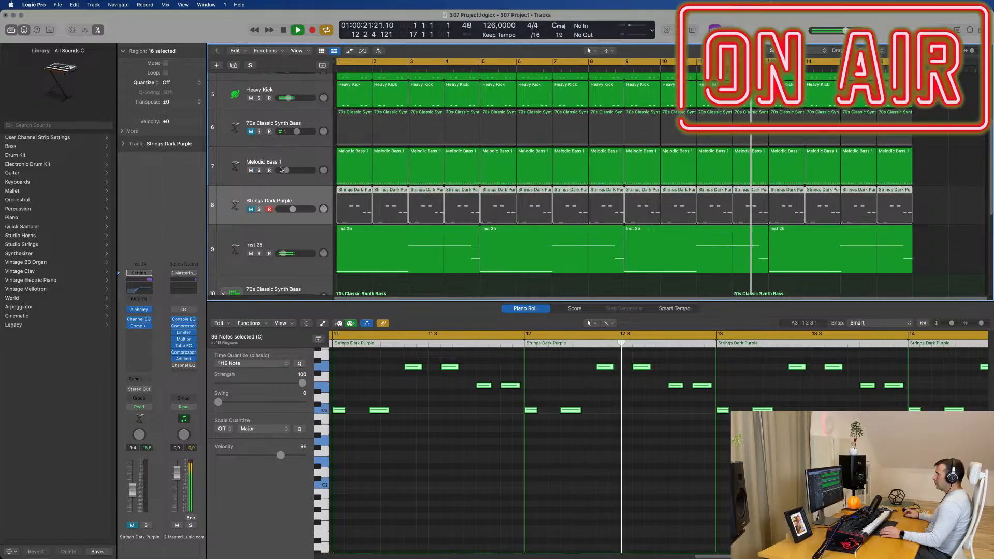
- Check the Melodic Bass 1 track's Alchemy synth settings and restart loop playback
{"action": "left_click", "coordinate": [308, 163]}
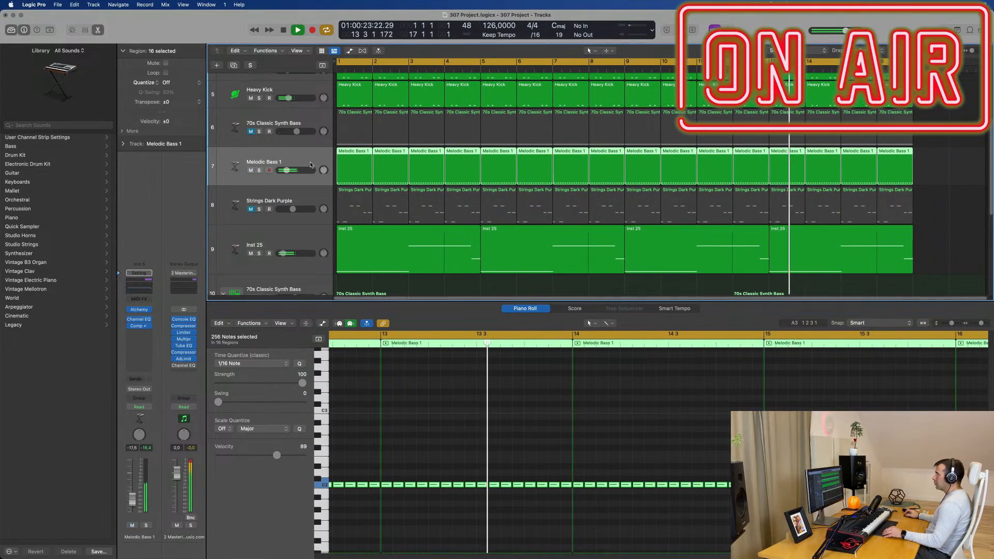
{"action": "left_click", "coordinate": [139, 310]}
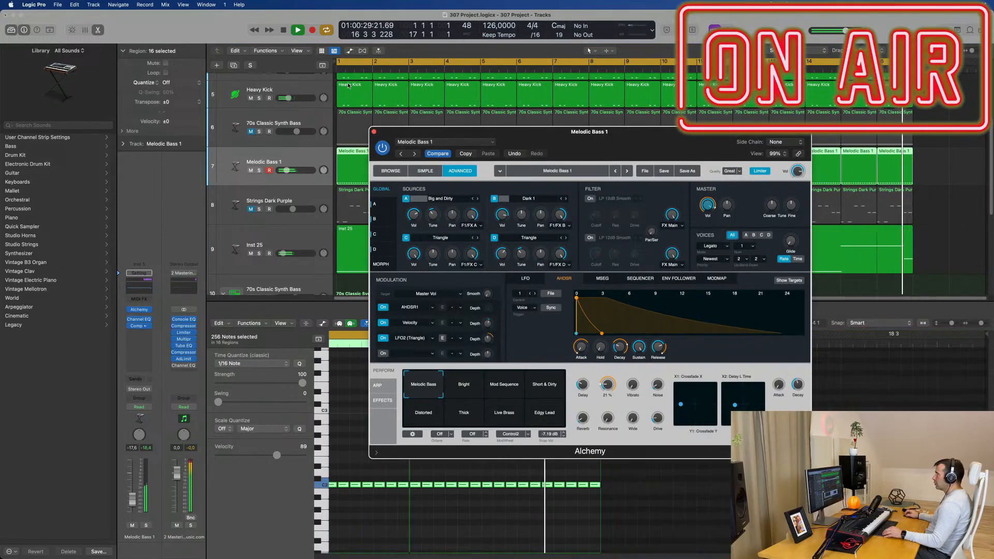
{"action": "left_click", "coordinate": [373, 132]}
{"action": "key", "text": "e"}
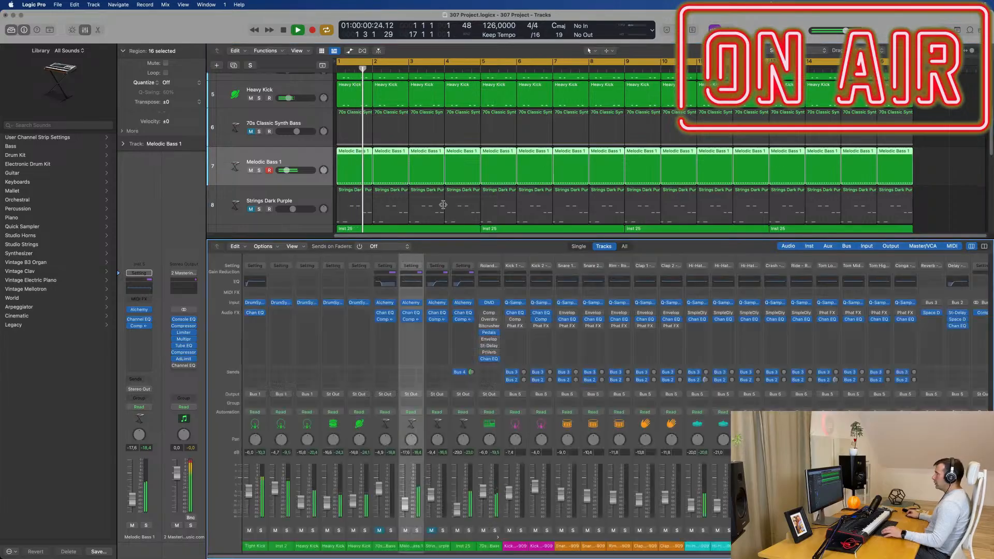
{"action": "key", "text": "space"}
{"action": "key", "text": "space"}
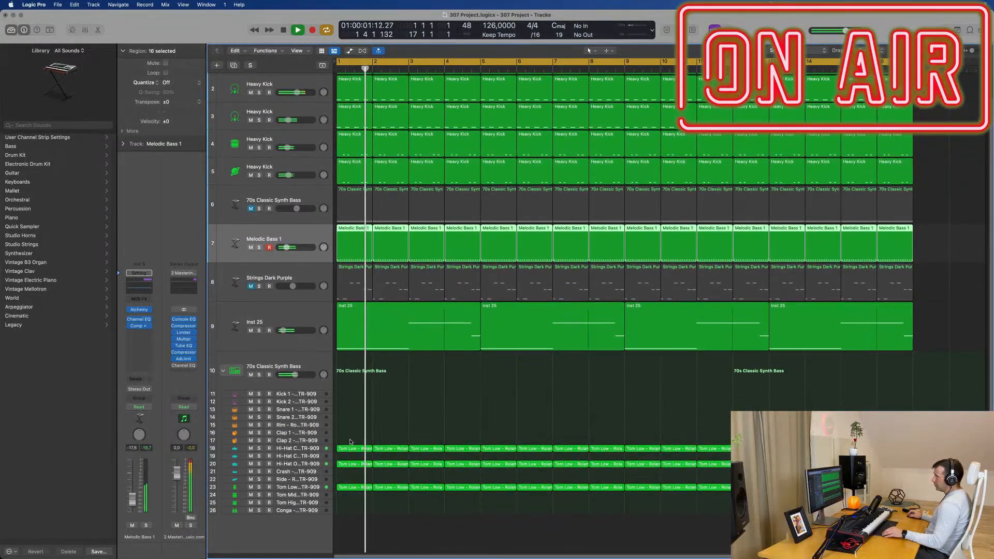
- Place the bar 1 Tom Low region on the Snare 1 track and thin out its note pattern in the Piano Roll
{"action": "left_click_drag", "start_coordinate": [354, 487], "coordinate": [357, 414]}
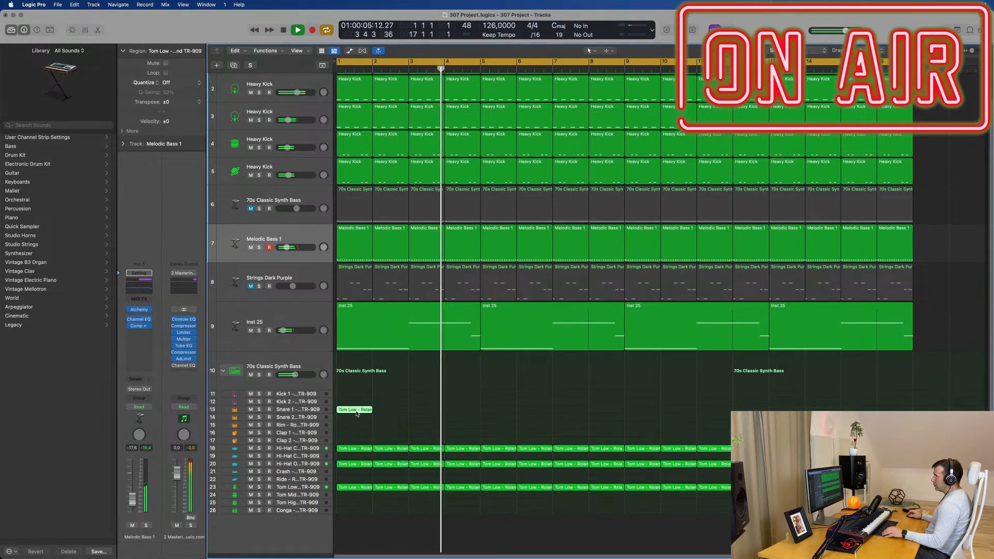
{"action": "double_click", "coordinate": [356, 410]}
{"action": "left_click", "coordinate": [348, 443]}
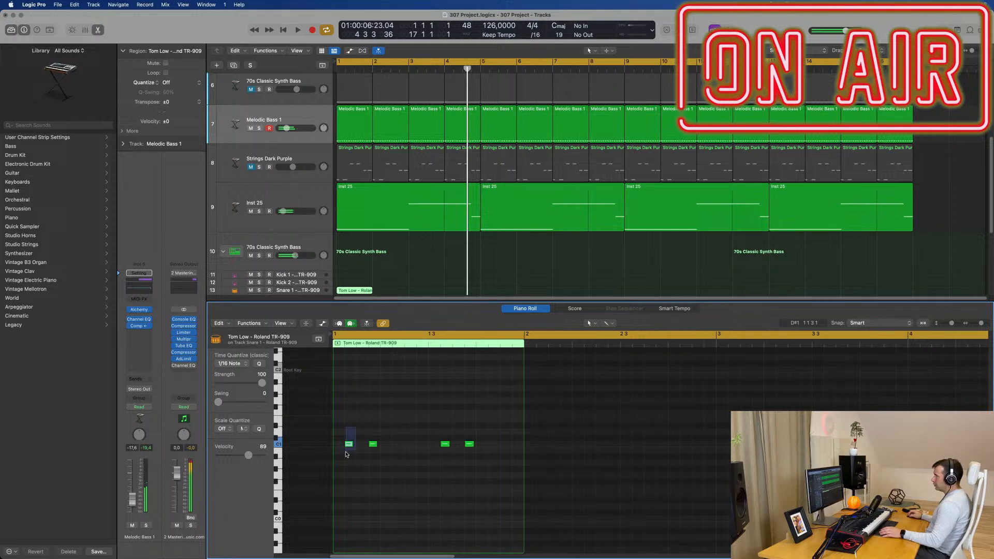
{"action": "left_click_drag", "start_coordinate": [351, 446], "coordinate": [361, 448]}
{"action": "left_click", "coordinate": [374, 451]}
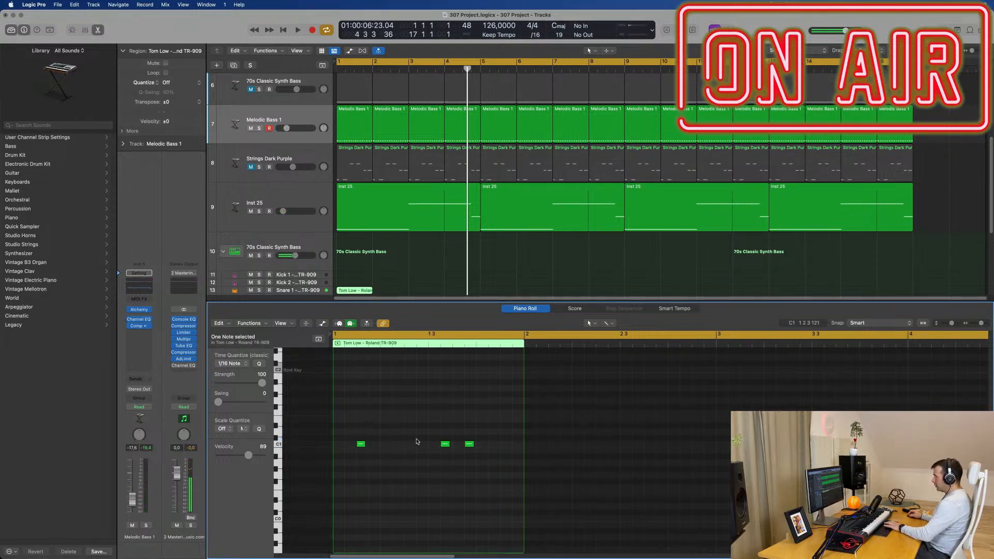
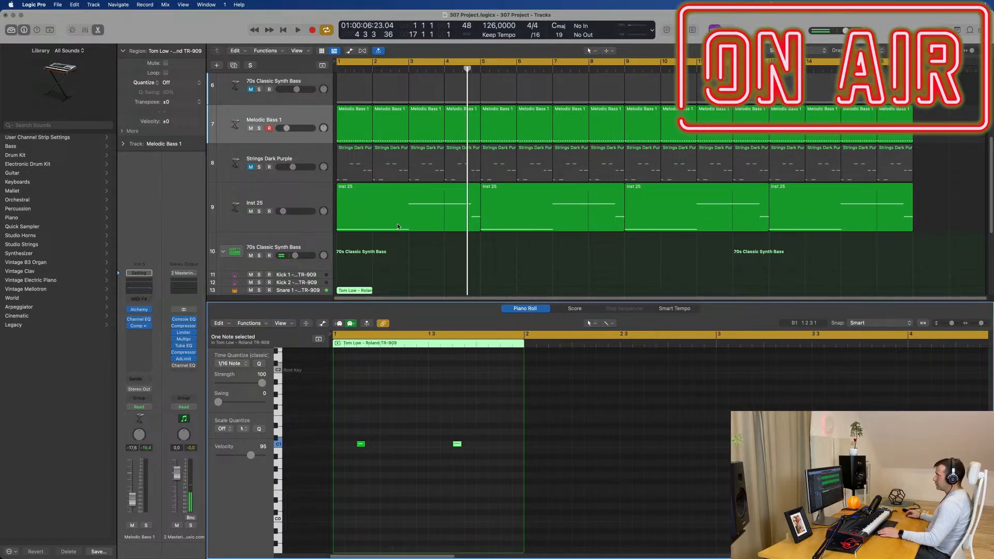
- Repeat the edited Snare 1 region through bar 16 and start playback
{"action": "key", "text": "x"}
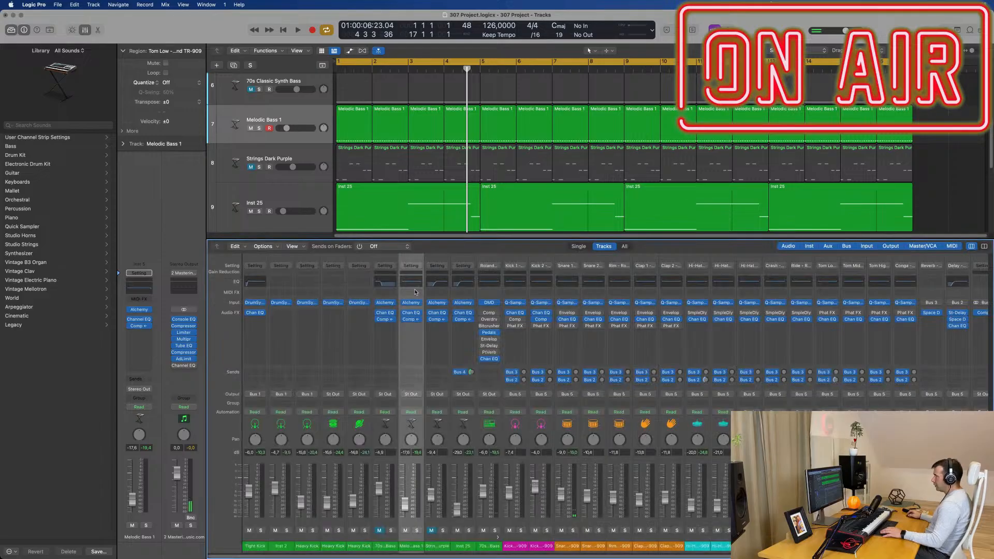
{"action": "key", "text": "x"}
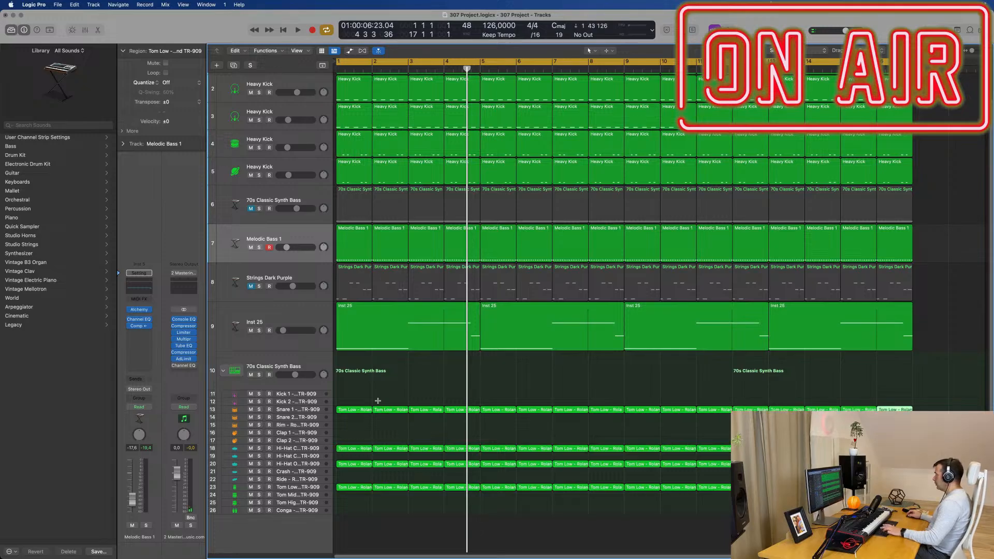
{"action": "key", "text": "space"}
- Transpose the notes in all Snare 1 regions up one octave to C2 and shift them onto beats 2 and 4
{"action": "left_click_drag", "start_coordinate": [918, 402], "coordinate": [354, 411]}
{"action": "key", "text": "p"}
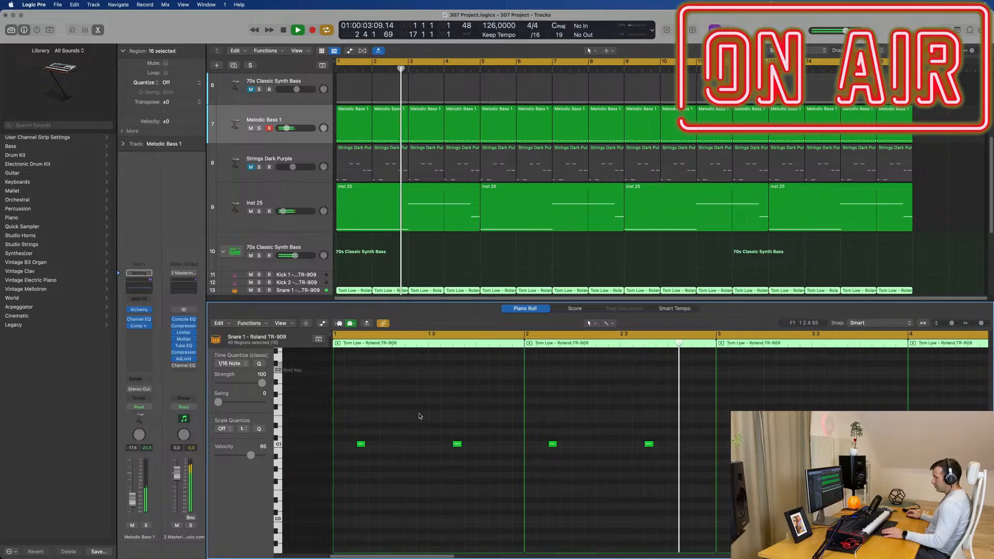
{"action": "key", "text": "alt+shift+Up"}
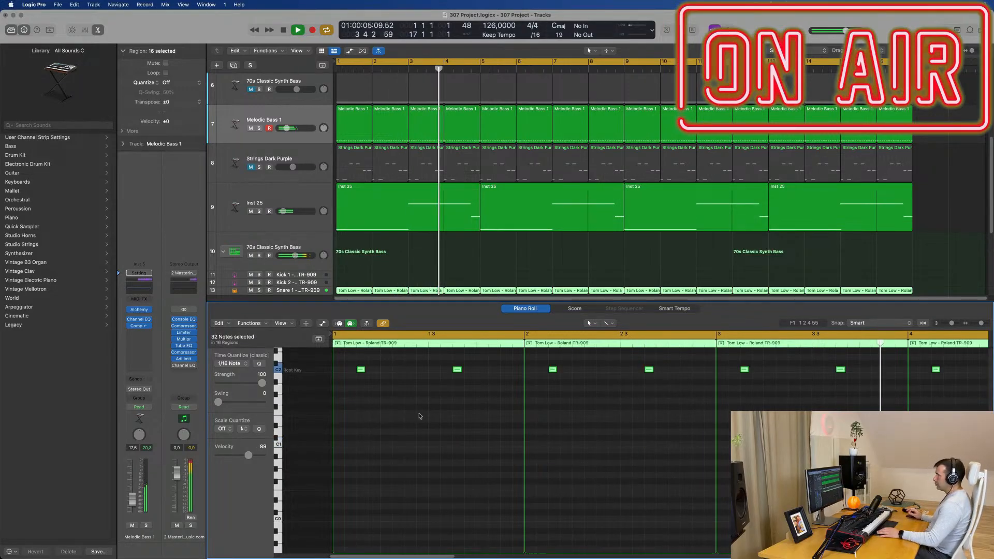
{"action": "scroll", "coordinate": [379, 453], "scroll_direction": "up", "scroll_amount": 3}
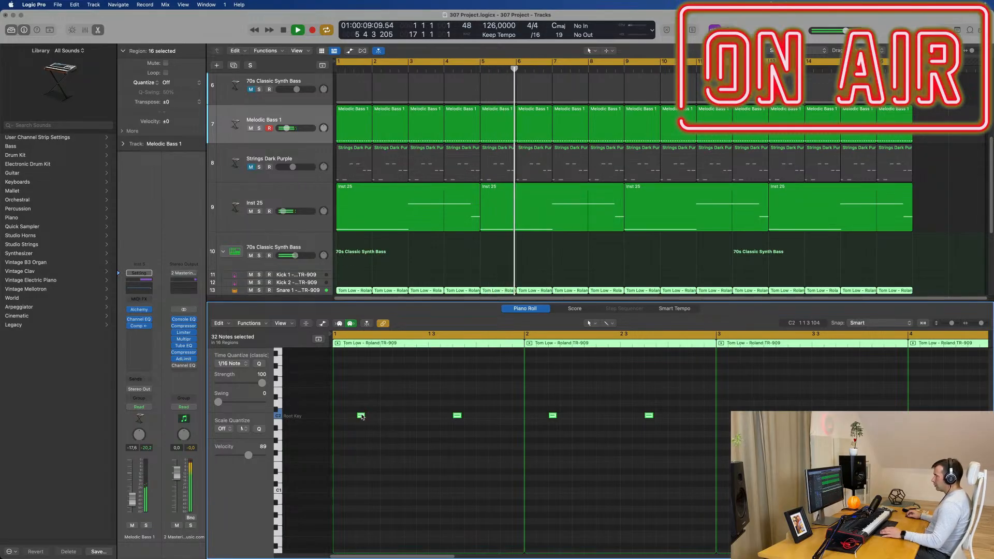
{"action": "left_click_drag", "start_coordinate": [375, 418], "coordinate": [396, 408]}
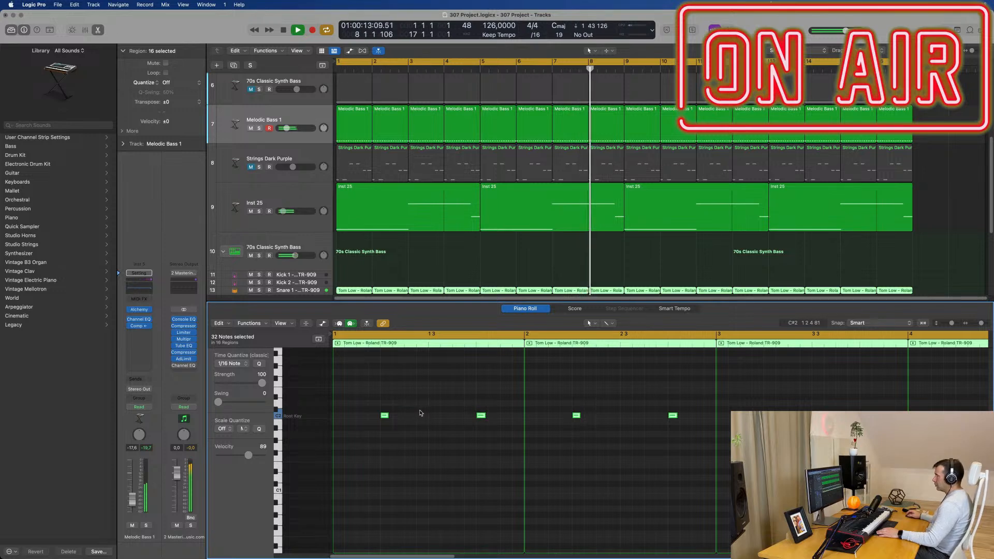
{"action": "key", "text": "c"}
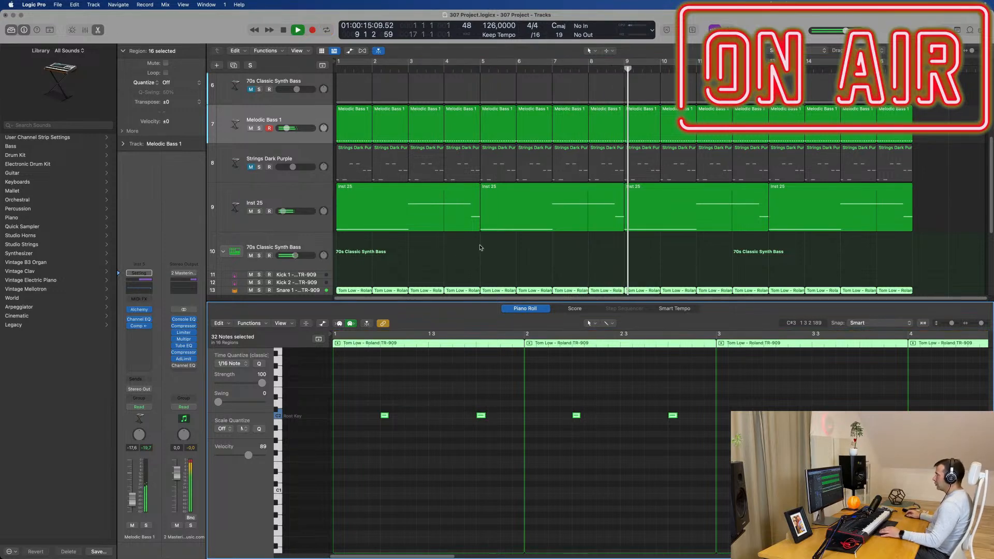
{"action": "key", "text": "x"}
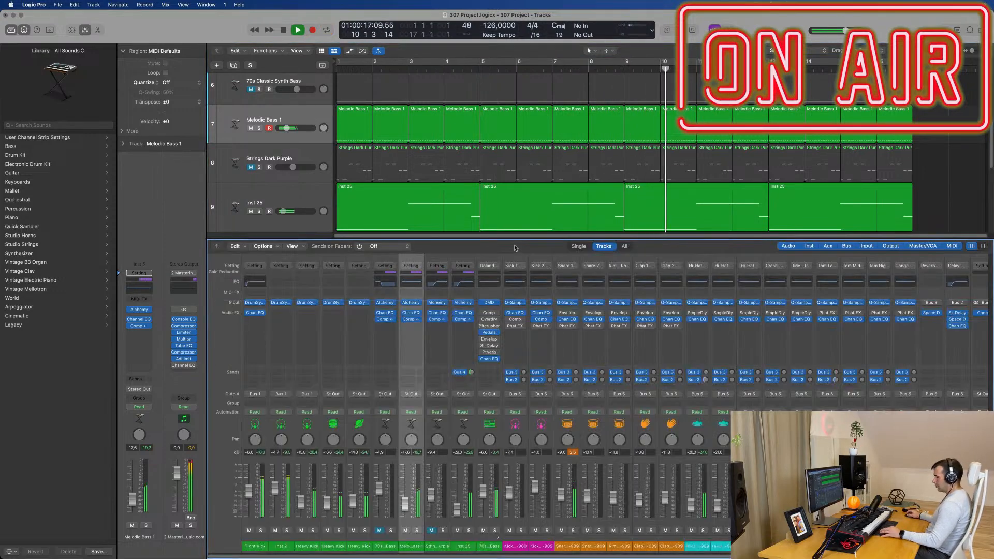
{"action": "key", "text": "x"}
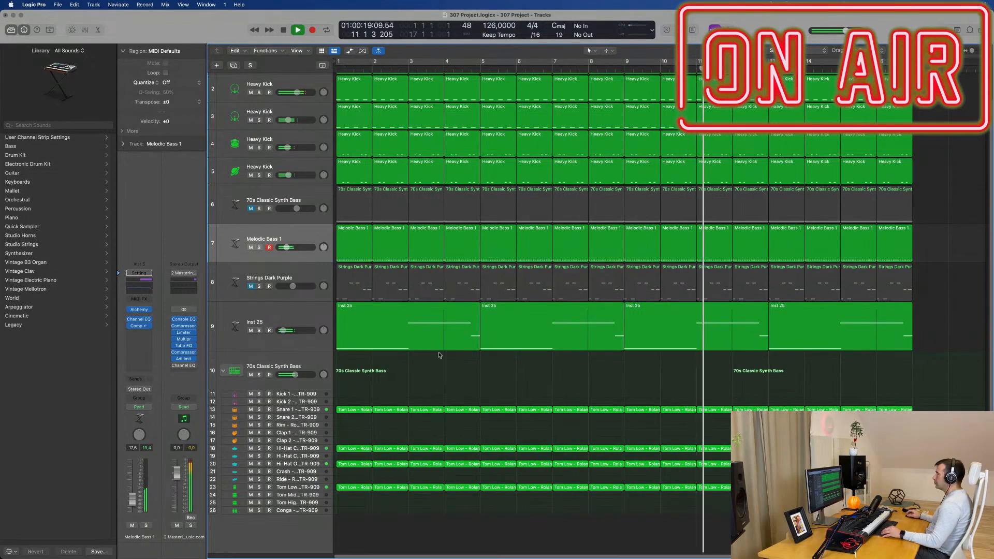
- Re-enable the 16-bar cycle, restart playback and adjust the Filter 1 cutoff in the Inst 25 track's Alchemy synth
{"action": "left_click", "coordinate": [298, 305]}
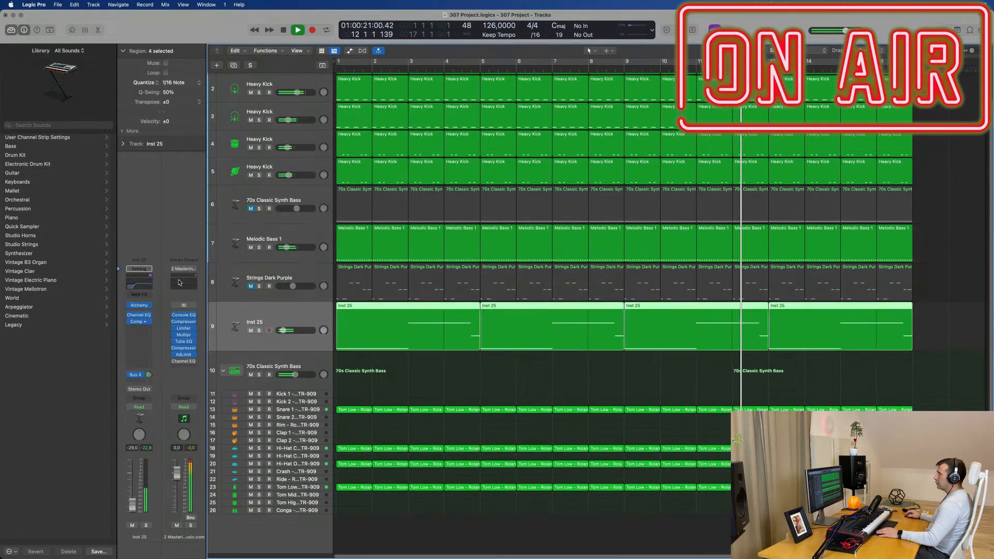
{"action": "left_click", "coordinate": [140, 305]}
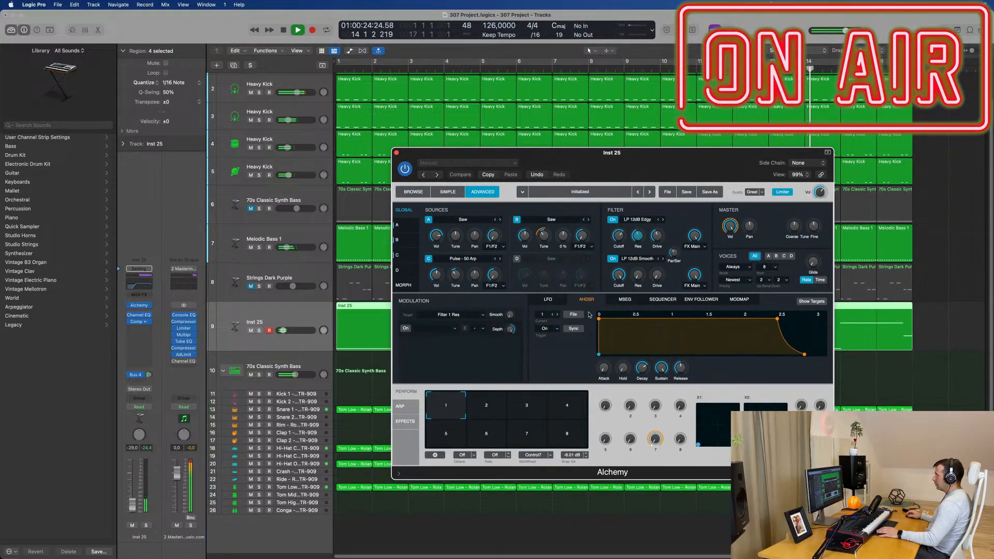
{"action": "left_click", "coordinate": [602, 60]}
{"action": "key", "text": "space"}
{"action": "key", "text": "space"}
{"action": "left_click", "coordinate": [613, 217]}
{"action": "left_click_drag", "start_coordinate": [613, 219], "coordinate": [614, 222]}
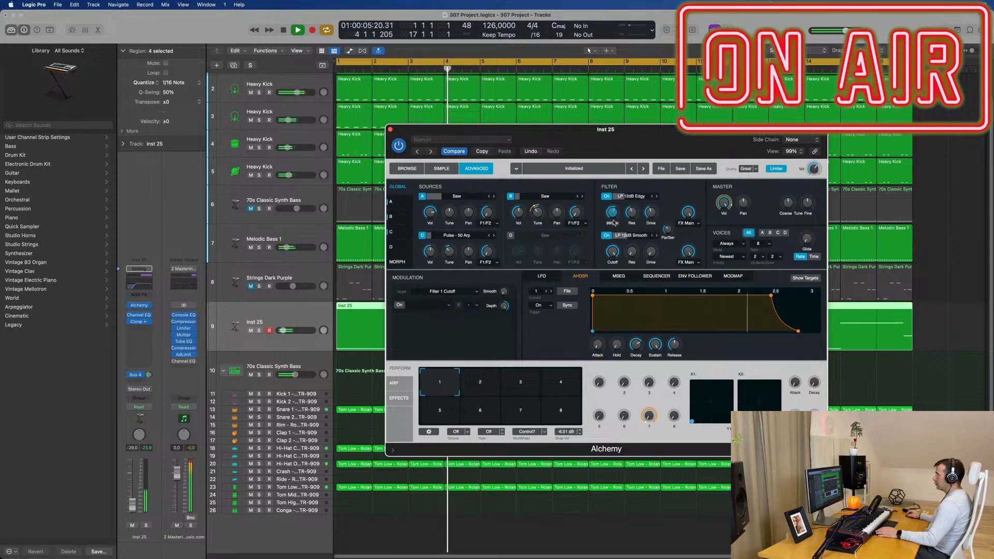
- Adjust Inst 25's Bus 4 send and add a Channel EQ on Aux 5 with a low cut at about 400 Hz
{"action": "left_click", "coordinate": [150, 375]}
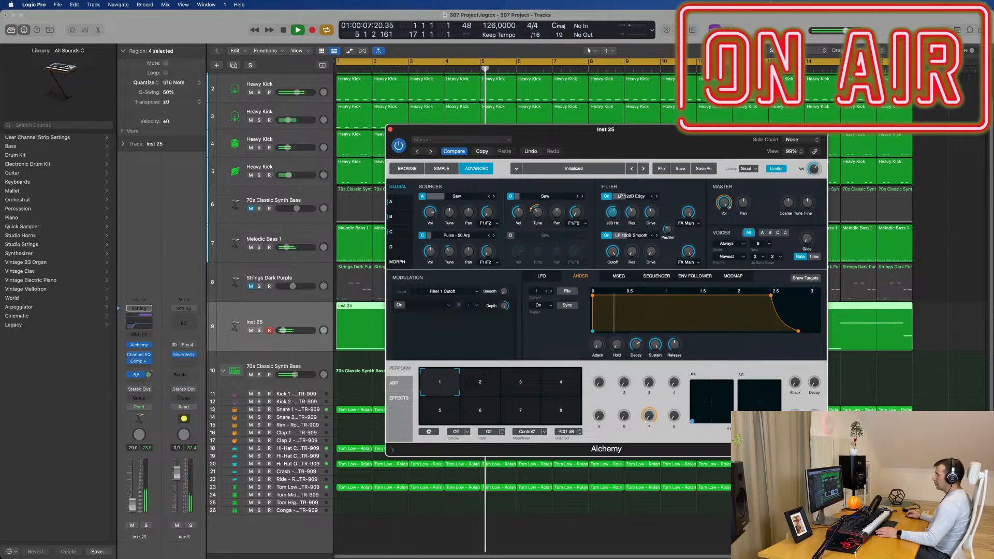
{"action": "left_click_drag", "start_coordinate": [149, 375], "coordinate": [150, 373]}
{"action": "left_click", "coordinate": [184, 323]}
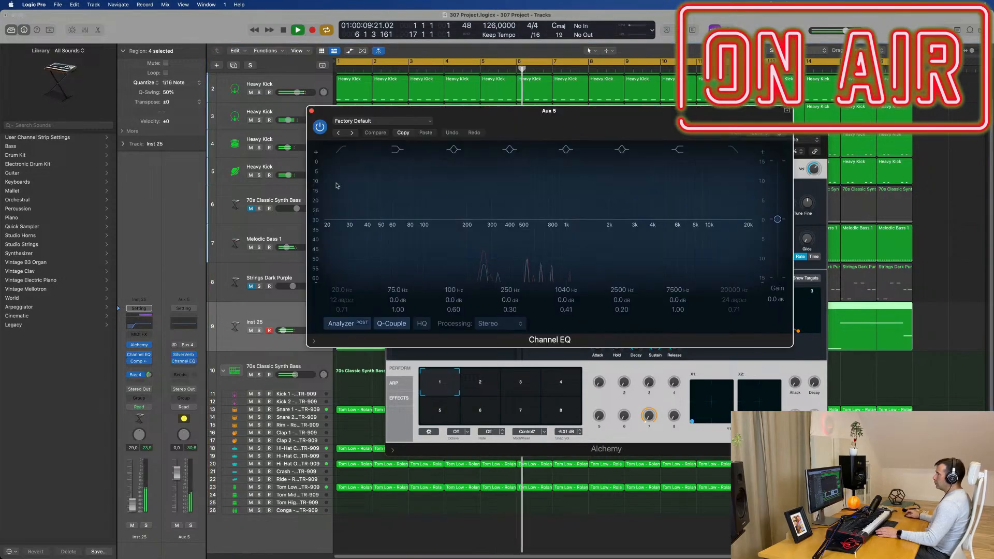
{"action": "left_click_drag", "start_coordinate": [419, 209], "coordinate": [528, 198]}
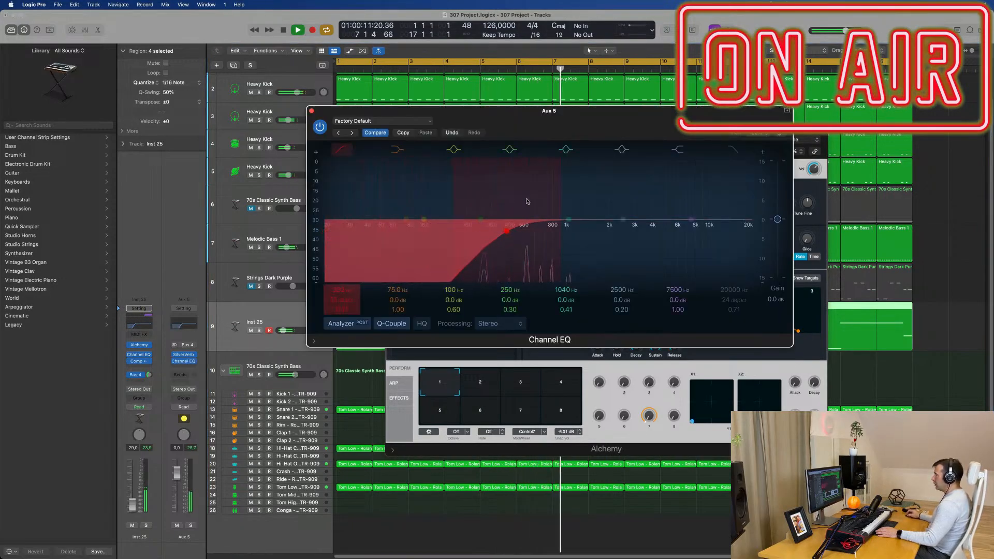
{"action": "left_click", "coordinate": [312, 110]}
{"action": "left_click_drag", "start_coordinate": [495, 140], "coordinate": [409, 134]}
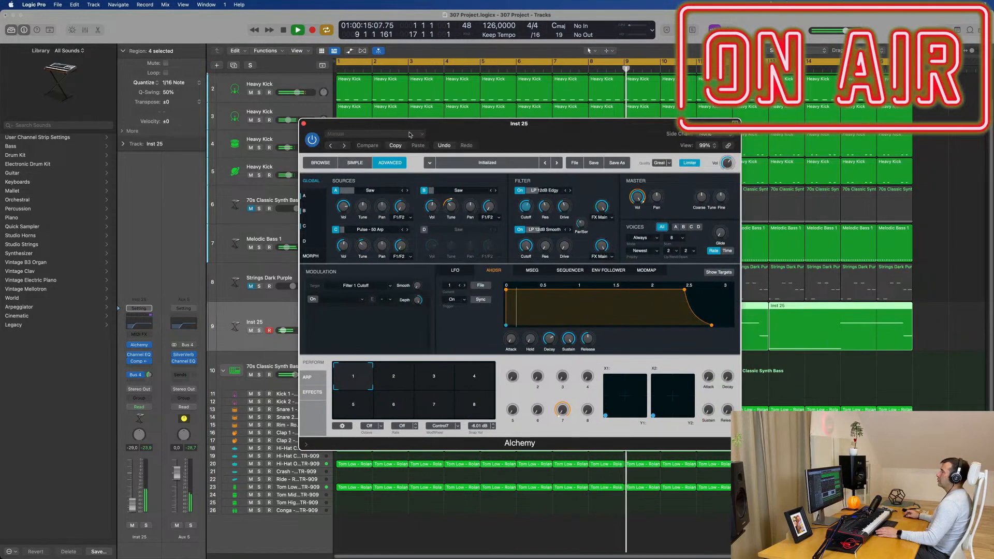
{"action": "left_click", "coordinate": [304, 124]}
- Examine the long notes in the first Inst 25 region against the note pattern of the Melodic Bass 1 regions
{"action": "scroll", "coordinate": [337, 230], "scroll_direction": "up", "scroll_amount": 2}
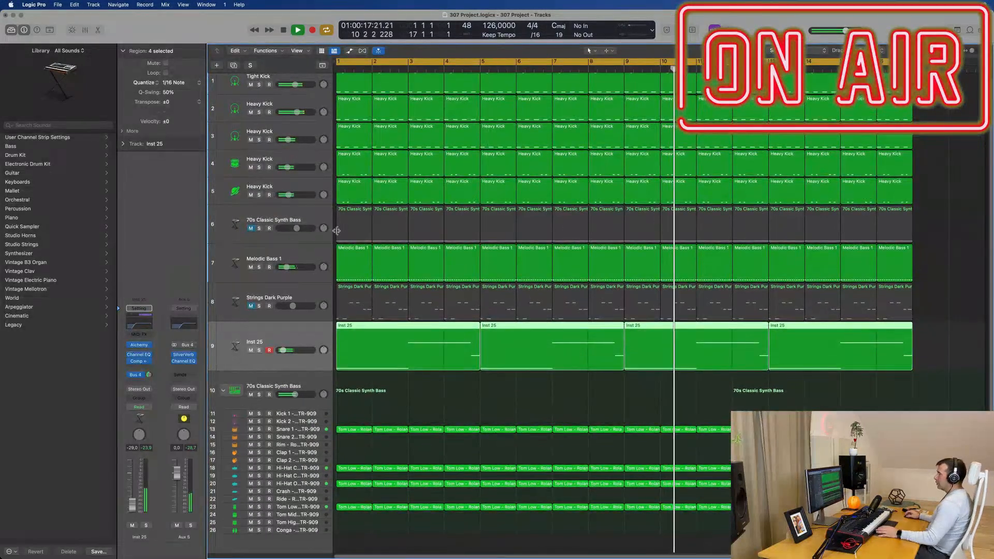
{"action": "double_click", "coordinate": [412, 341]}
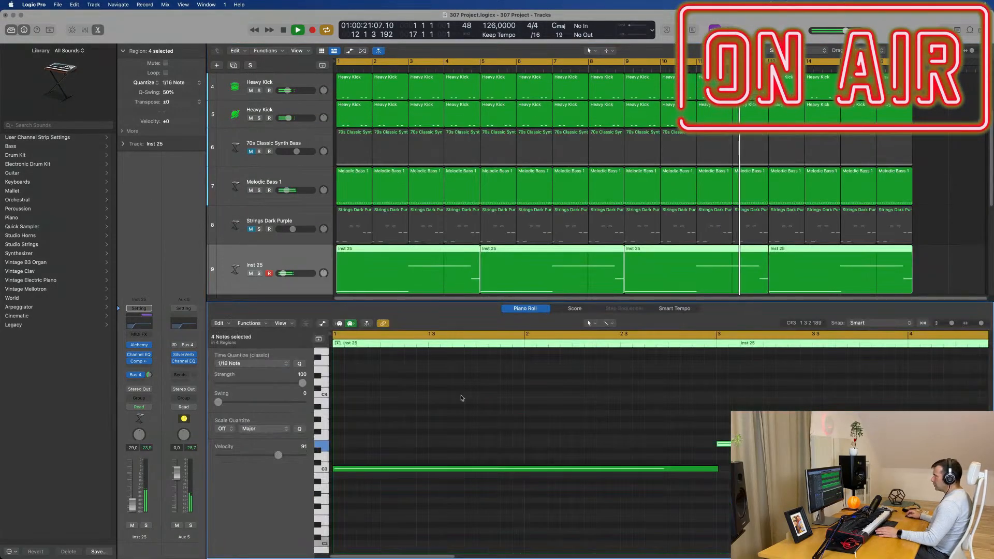
{"action": "left_click", "coordinate": [442, 469]}
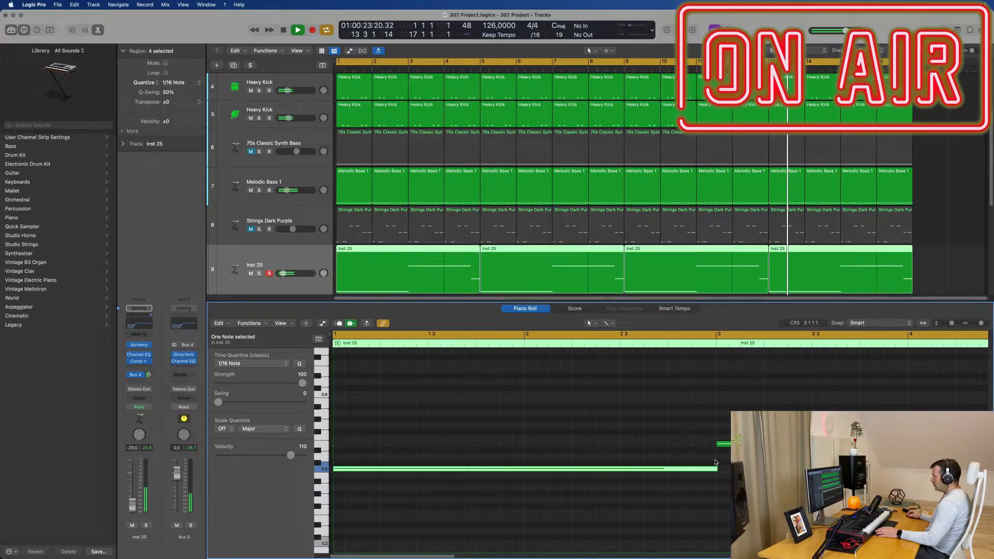
{"action": "scroll", "coordinate": [394, 181], "scroll_direction": "down", "scroll_amount": 2}
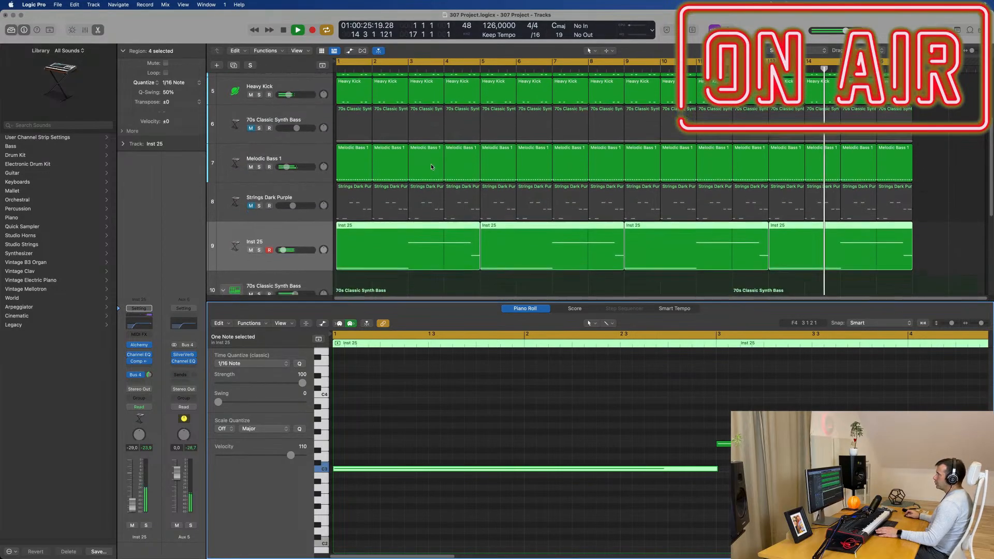
{"action": "left_click", "coordinate": [431, 161]}
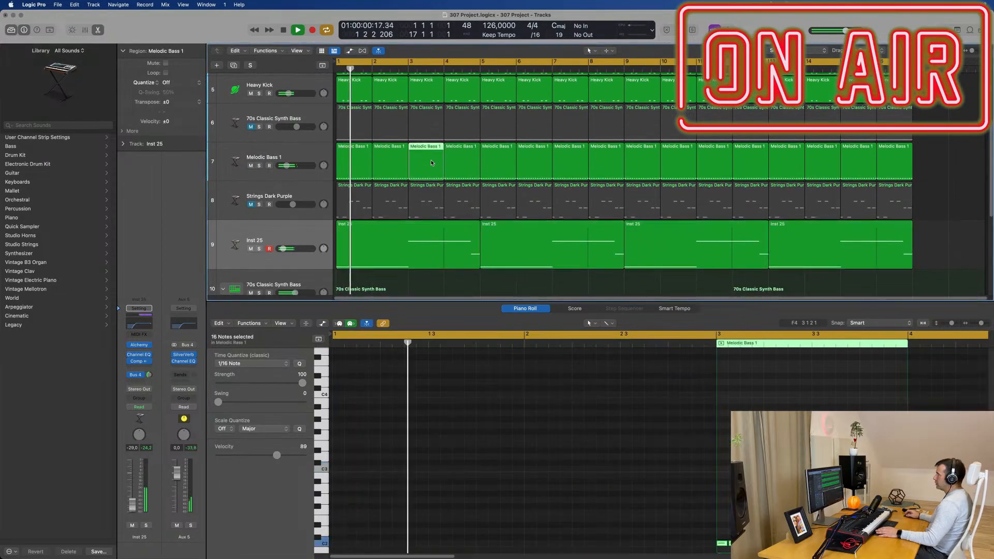
{"action": "left_click", "coordinate": [352, 160]}
{"action": "left_click", "coordinate": [382, 161]}
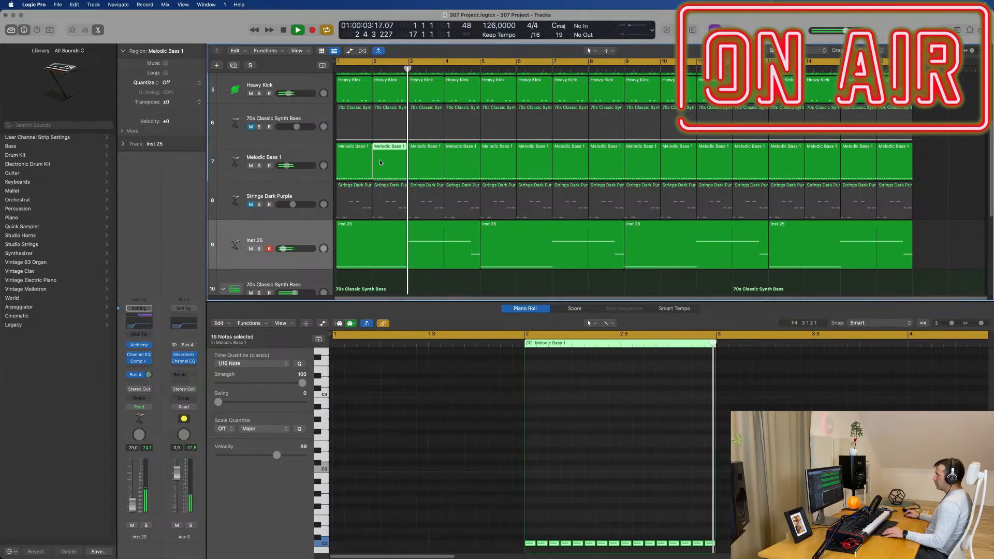
{"action": "left_click_drag", "start_coordinate": [355, 161], "coordinate": [383, 162]}
{"action": "left_click", "coordinate": [479, 163]}
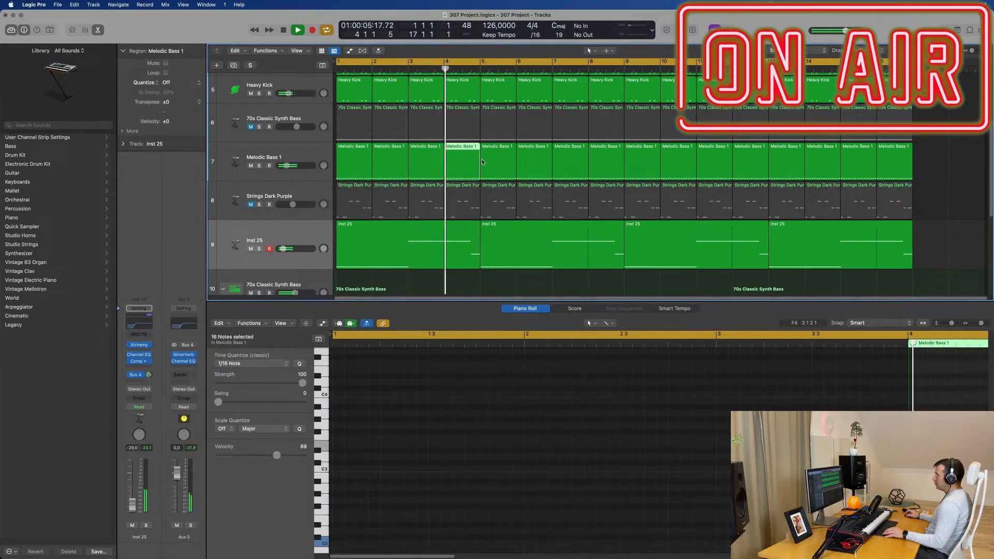
{"action": "left_click", "coordinate": [368, 160]}
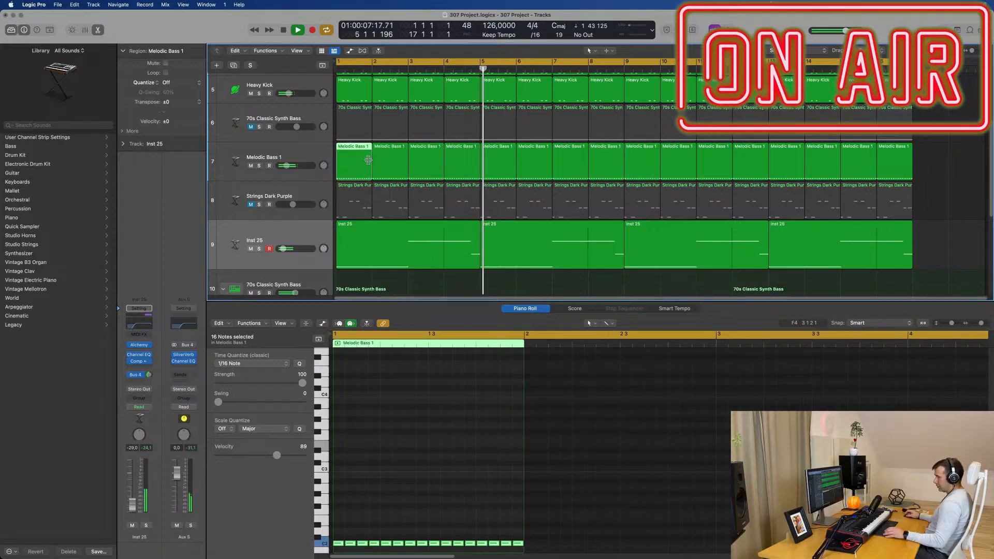
{"action": "left_click_drag", "start_coordinate": [933, 154], "coordinate": [306, 158]}
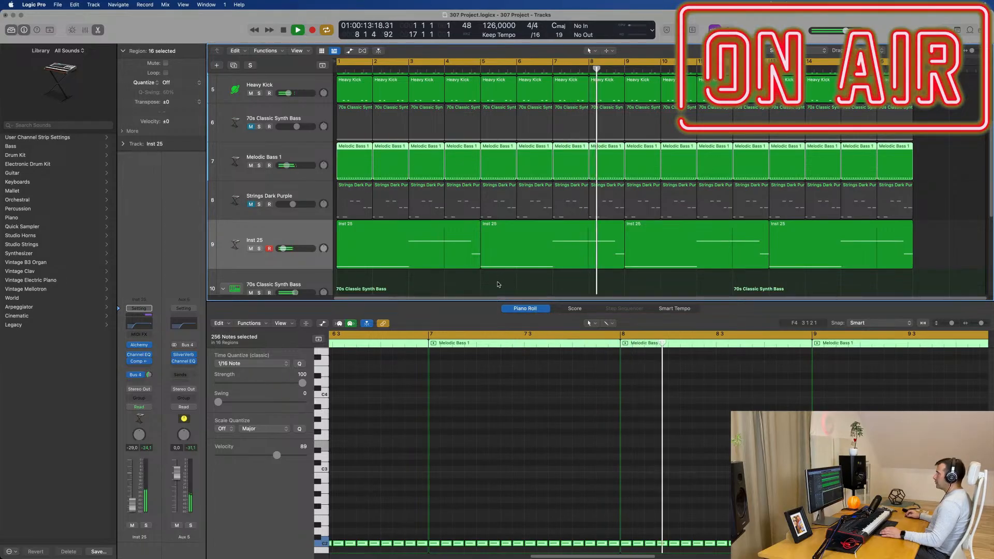
- Delete the bar 5 Melodic Bass 1 region and join the regions in bars 1 to 4 into one
{"action": "left_click", "coordinate": [493, 149]}
{"action": "key", "text": "Delete"}
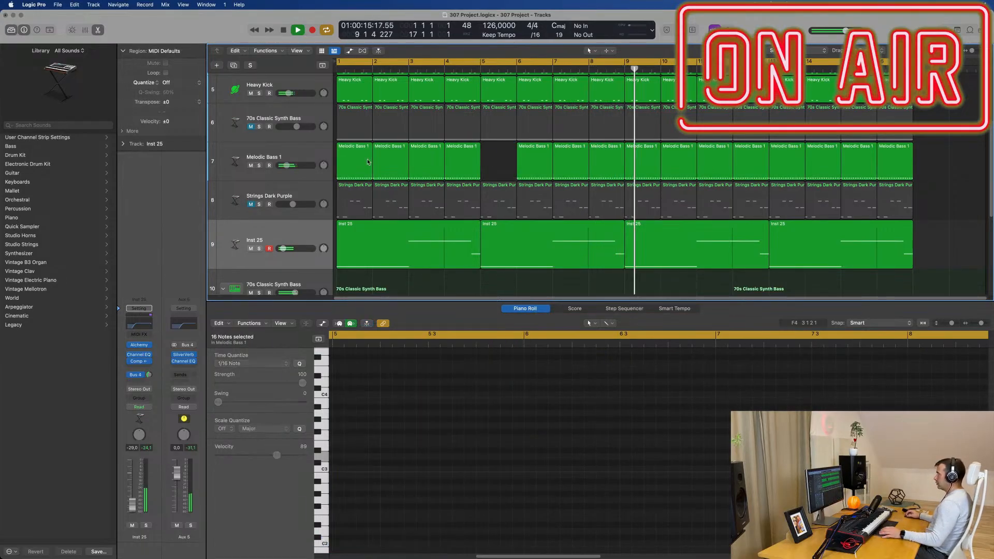
{"action": "left_click_drag", "start_coordinate": [493, 150], "coordinate": [280, 161]}
{"action": "key", "text": "super+j"}
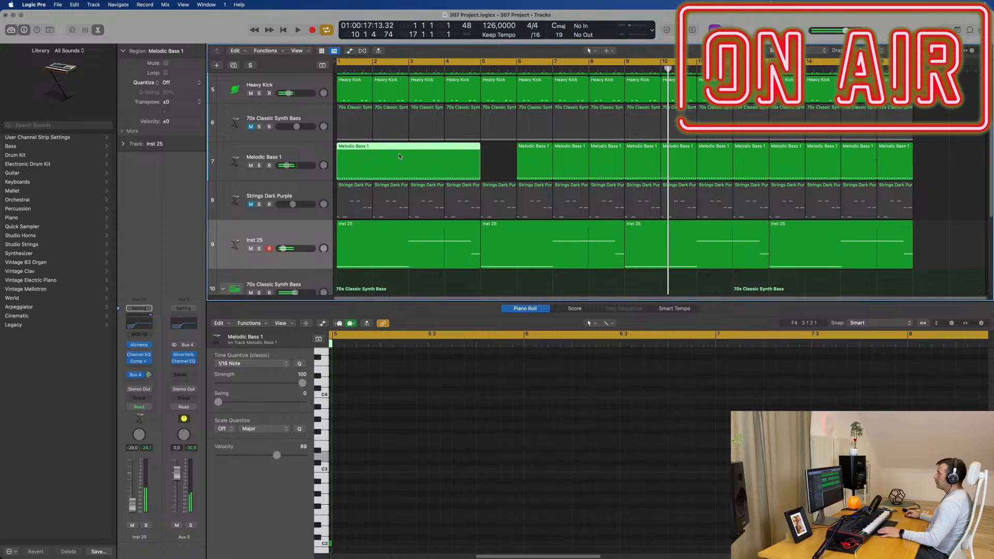
- Transpose the bar 3 and 4 notes of the joined Melodic Bass 1 region up four semitones during playback
{"action": "key", "text": "space"}
{"action": "key", "text": "p"}
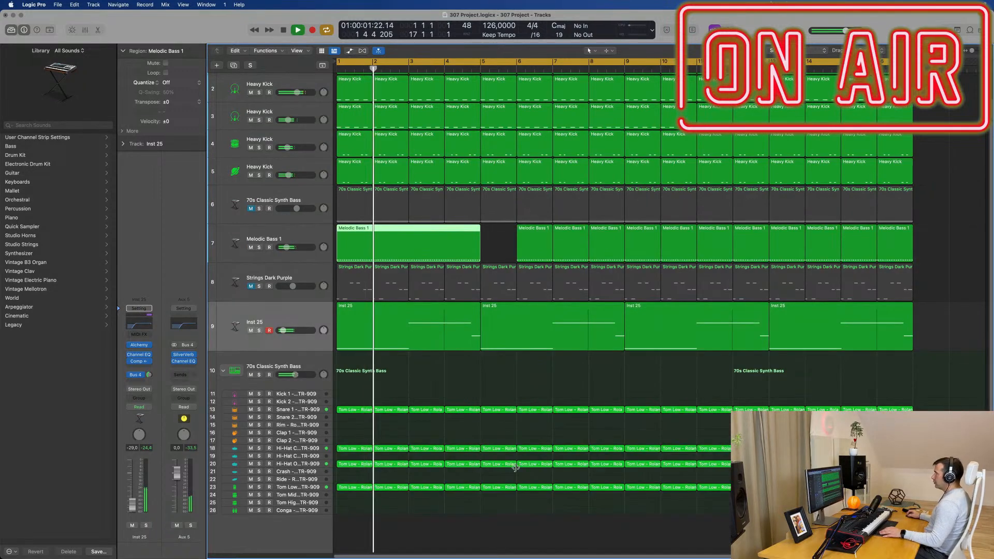
{"action": "double_click", "coordinate": [432, 230]}
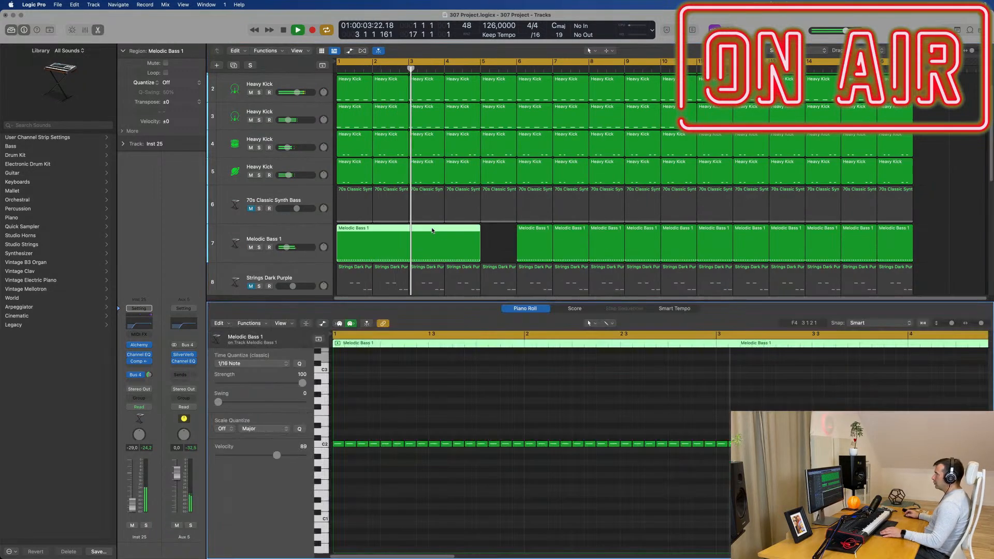
{"action": "scroll", "coordinate": [588, 455], "scroll_direction": "down", "scroll_amount": 3}
{"action": "left_click_drag", "start_coordinate": [602, 429], "coordinate": [751, 476]}
{"action": "key", "text": "alt+Up"}
{"action": "key", "text": "alt+Up"}
{"action": "key", "text": "alt+Up"}
{"action": "key", "text": "alt+Up"}
- Restart playback and delete the remaining Melodic Bass 1 regions in bars 6 to 16
{"action": "key", "text": "Return"}
{"action": "left_click_drag", "start_coordinate": [511, 235], "coordinate": [964, 258]}
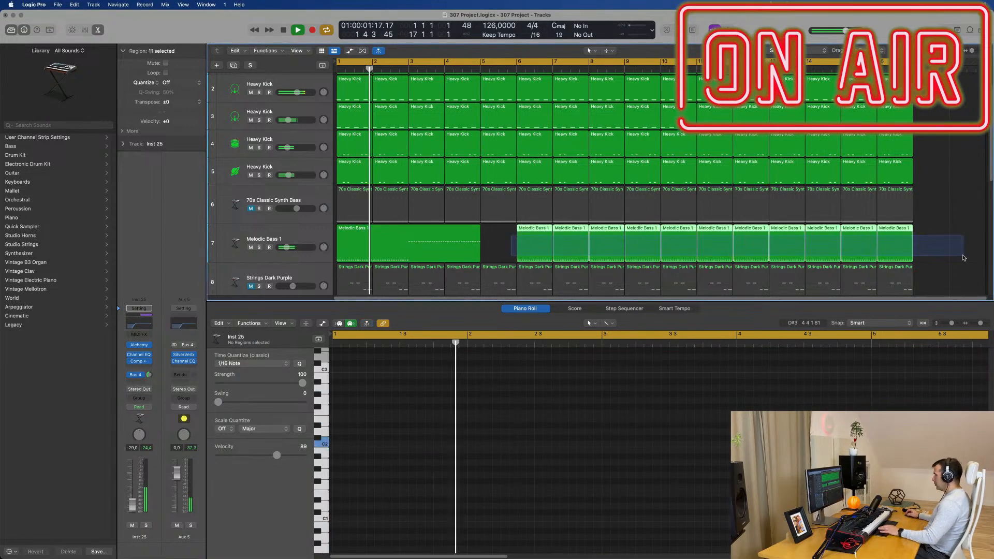
{"action": "key", "text": "Delete"}
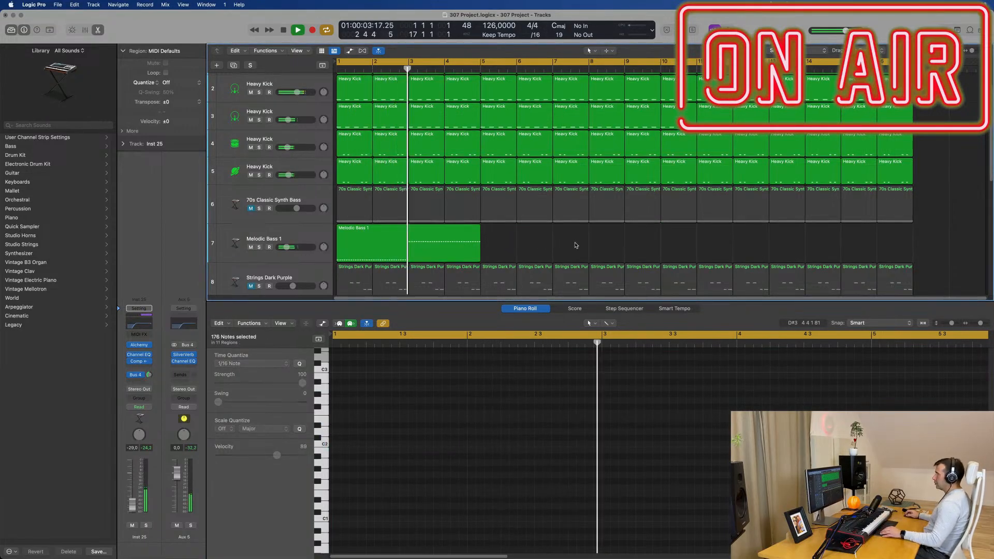
- Lower the last four notes of the Melodic Bass 1 region to D2, following the ending of the first Inst 25 region
{"action": "left_click", "coordinate": [440, 251]}
{"action": "scroll", "coordinate": [499, 248], "scroll_direction": "down", "scroll_amount": 3}
{"action": "left_click", "coordinate": [469, 275]}
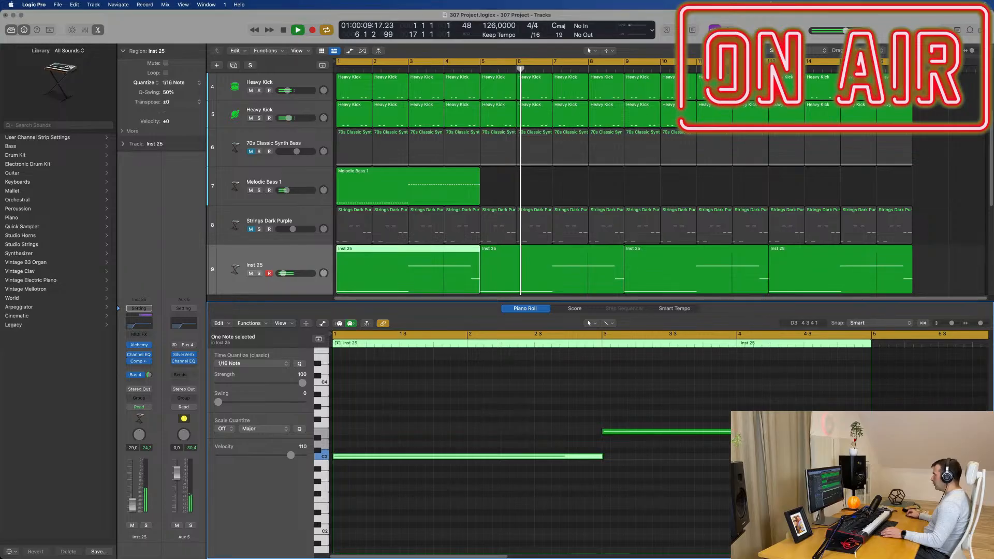
{"action": "left_click", "coordinate": [477, 200]}
{"action": "left_click", "coordinate": [831, 481]}
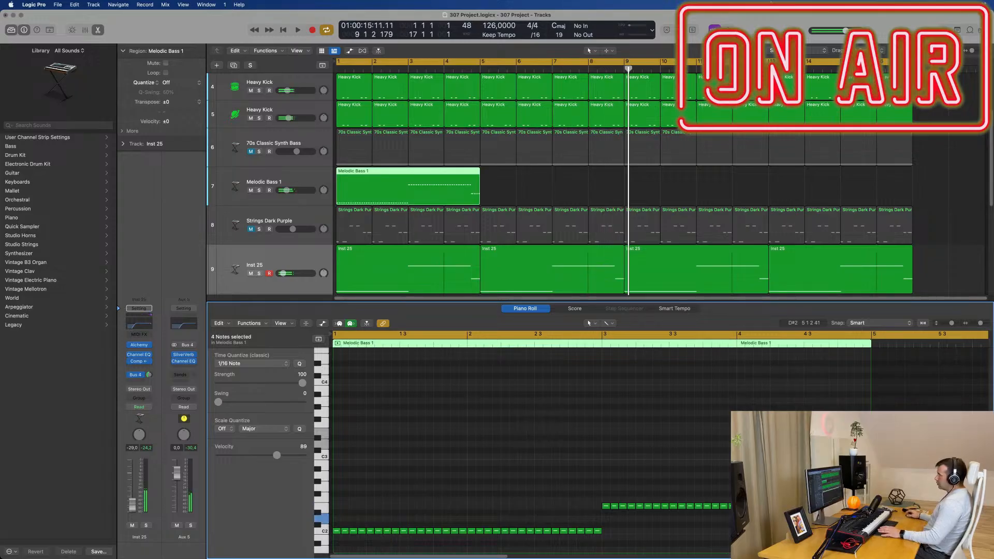
- Repeat the four-bar Melodic Bass 1 region three times to fill the 16 bars
{"action": "left_click", "coordinate": [503, 191]}
{"action": "left_click", "coordinate": [456, 181]}
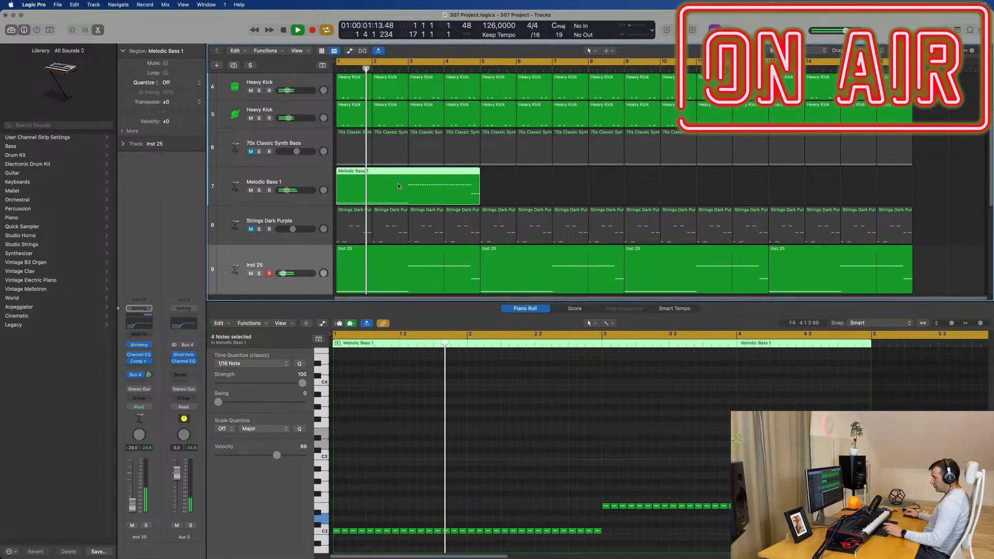
{"action": "key", "text": "super+r"}
{"action": "key", "text": "super+r"}
{"action": "key", "text": "super+r"}
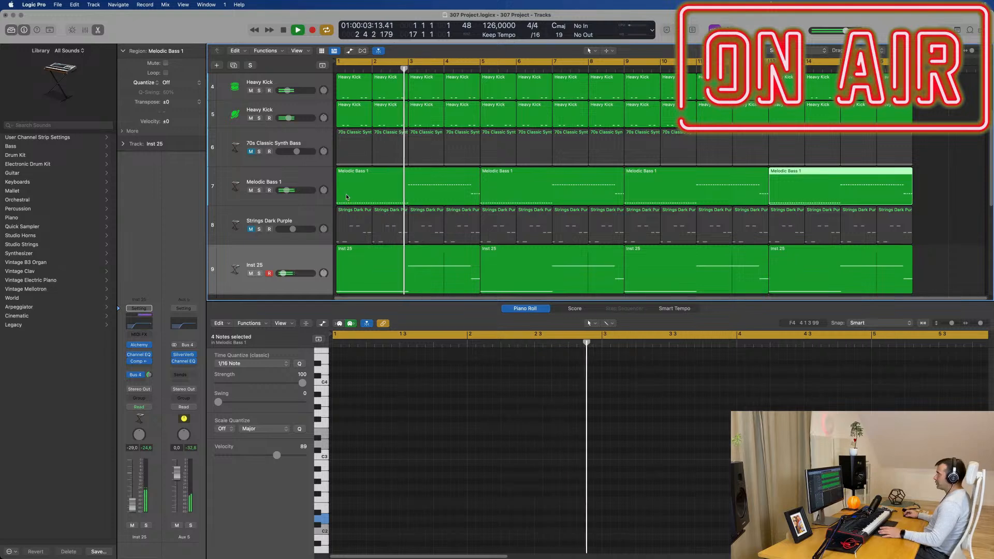
{"action": "left_click", "coordinate": [307, 177]}
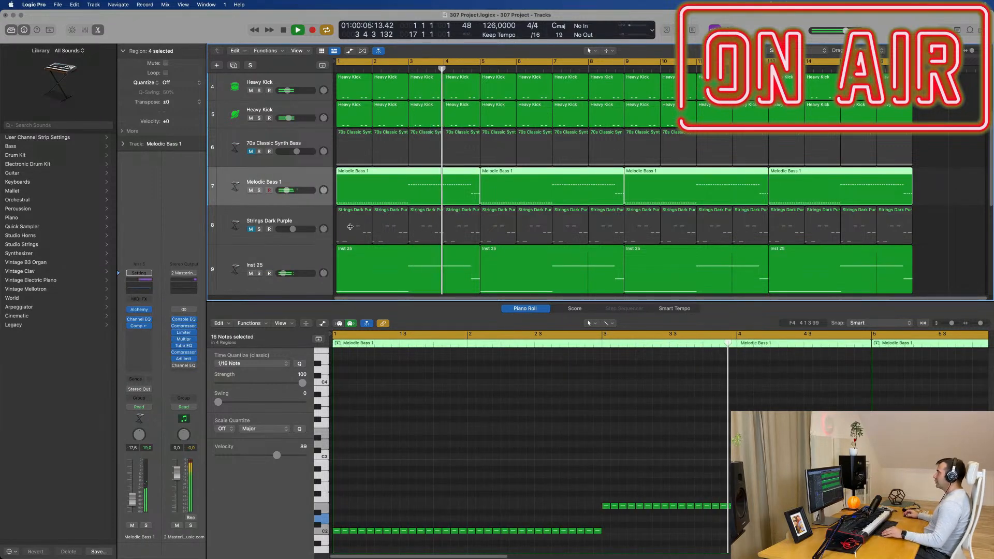
- Delete the 70s Classic Synth Bass regions from bar 5 onward and join the first four into one region
{"action": "scroll", "coordinate": [383, 230], "scroll_direction": "up", "scroll_amount": 2}
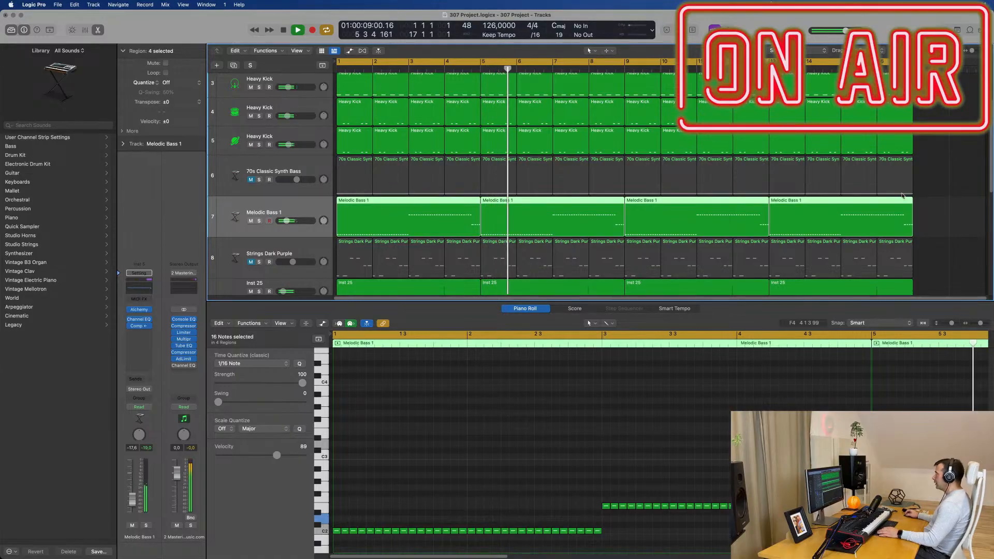
{"action": "left_click", "coordinate": [941, 179]}
{"action": "left_click_drag", "start_coordinate": [941, 180], "coordinate": [357, 179]}
{"action": "key", "text": "Delete"}
{"action": "key", "text": "Return"}
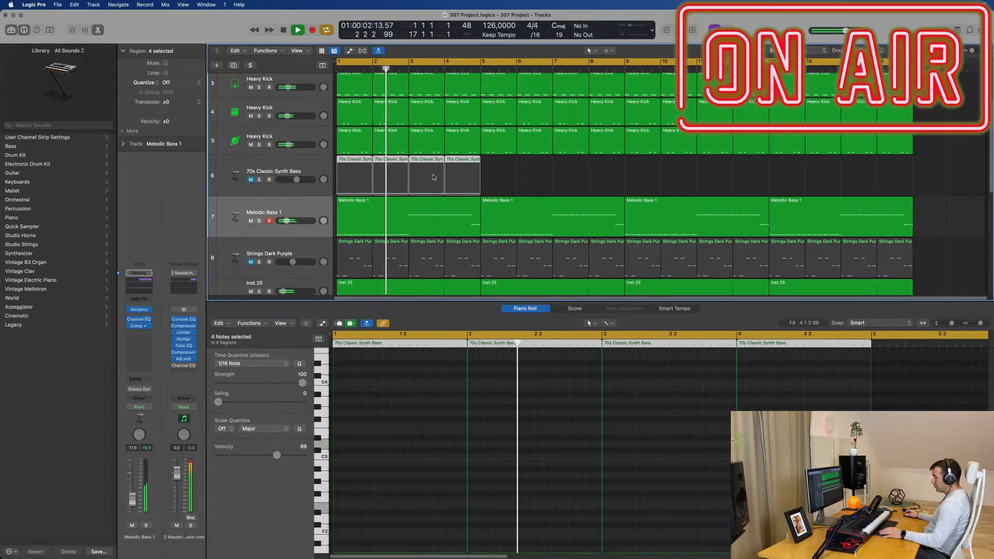
{"action": "key", "text": "super+j"}
- Transpose the bar 3 and 4 notes of the joined 70s Classic Synth Bass region up four semitones, with a lower D1 note ending bar 4
{"action": "key", "text": "space"}
{"action": "key", "text": "Return"}
{"action": "key", "text": "space"}
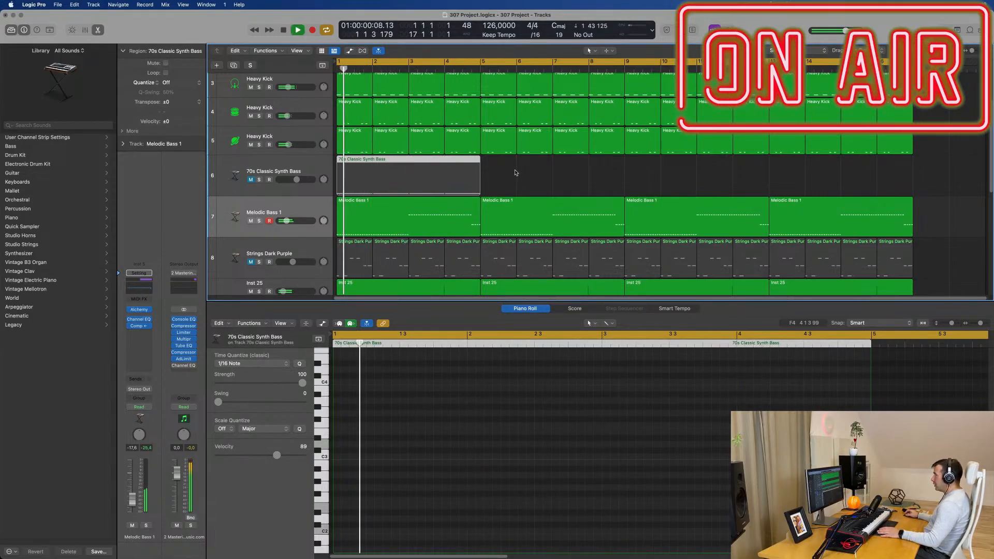
{"action": "key", "text": "e"}
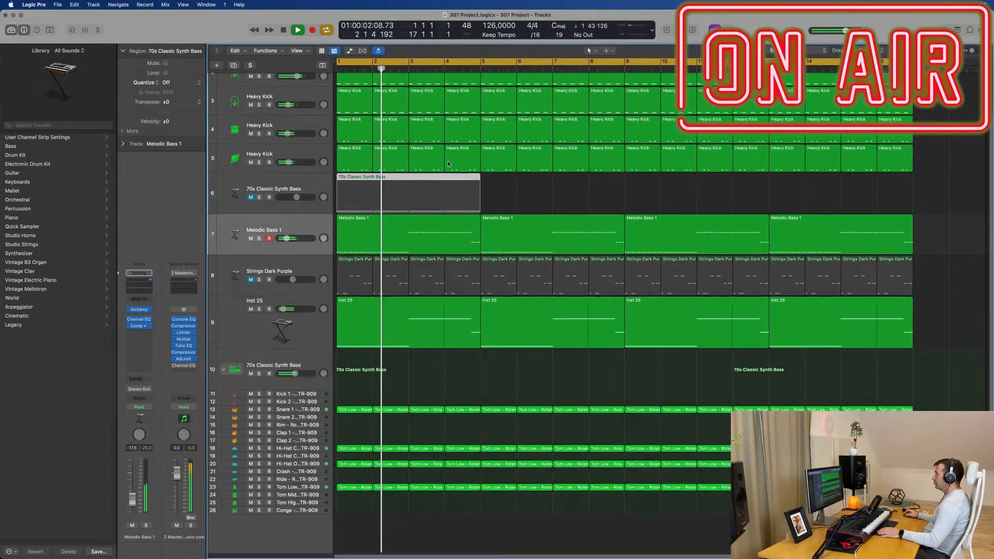
{"action": "key", "text": "e"}
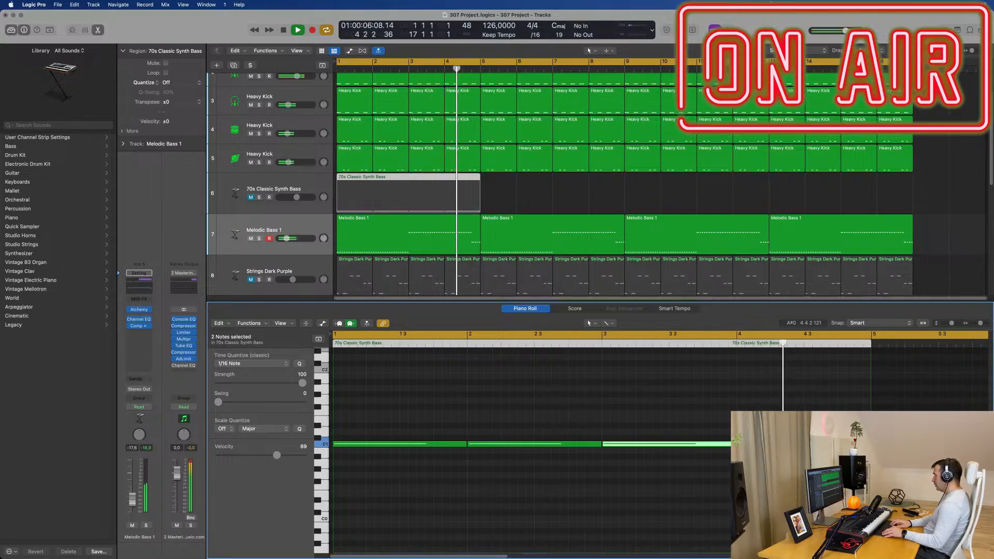
{"action": "key", "text": "alt+Up"}
{"action": "key", "text": "alt+Up"}
{"action": "key", "text": "alt+Up"}
{"action": "key", "text": "alt+Up"}
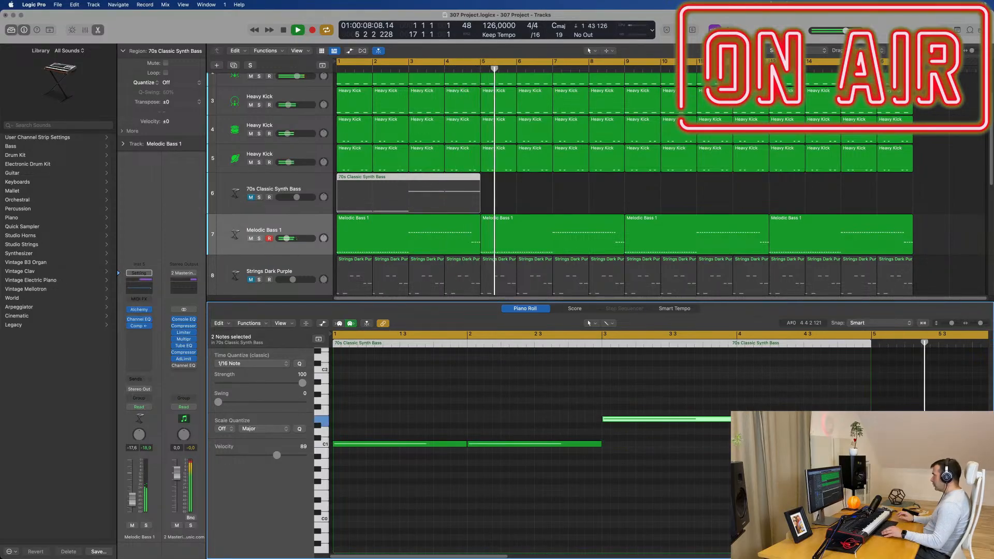
{"action": "left_click", "coordinate": [839, 406]}
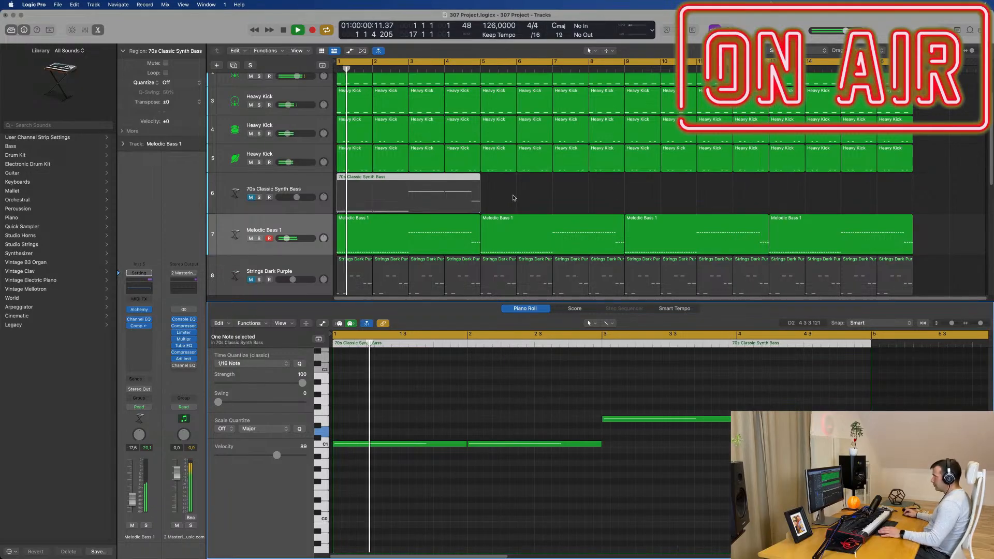
- Unmute the 70s Classic Synth Bass track and repeat its four-bar region three times up to bar 16
{"action": "left_click", "coordinate": [480, 205]}
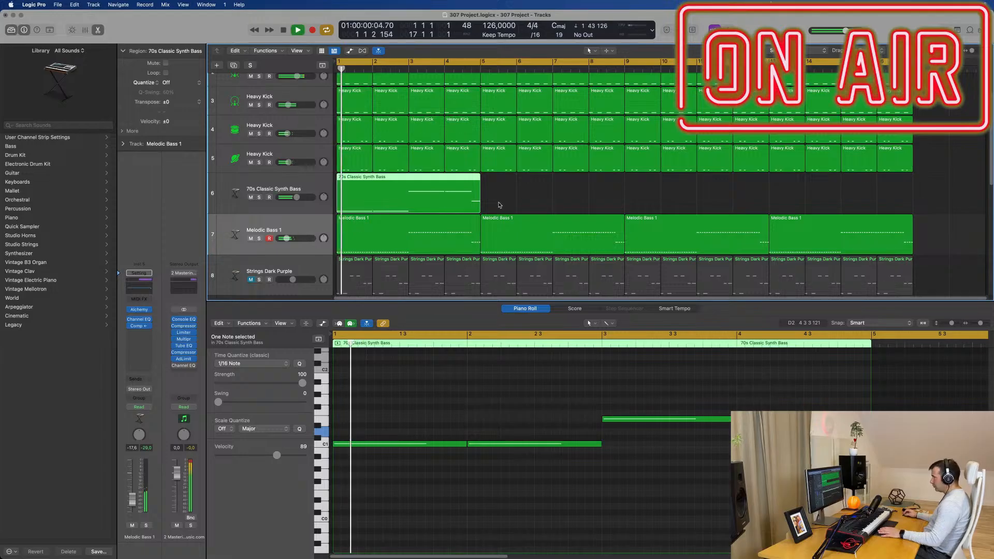
{"action": "key", "text": "super+r"}
{"action": "key", "text": "super+r"}
{"action": "key", "text": "super+r"}
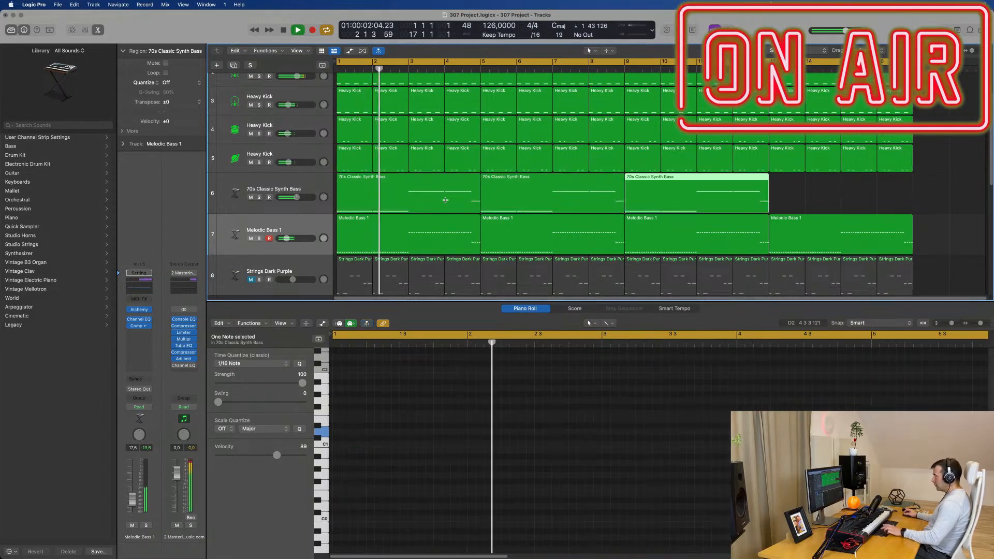
- Unmute the Strings Dark Purple track and raise its volume to about -8 dB
{"action": "scroll", "coordinate": [507, 231], "scroll_direction": "down", "scroll_amount": 3}
{"action": "scroll", "coordinate": [507, 231], "scroll_direction": "down", "scroll_amount": 1}
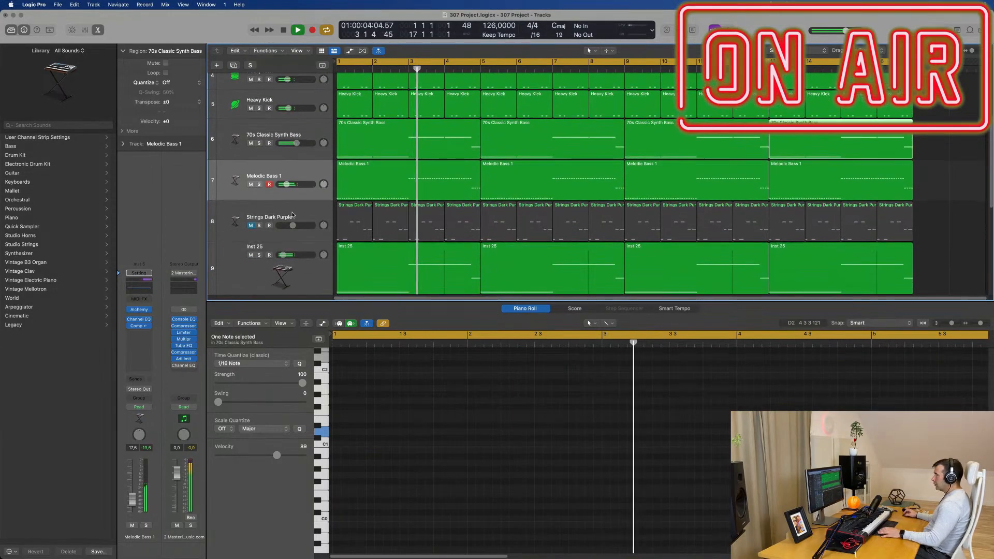
{"action": "key", "text": "Return"}
{"action": "left_click", "coordinate": [289, 214]}
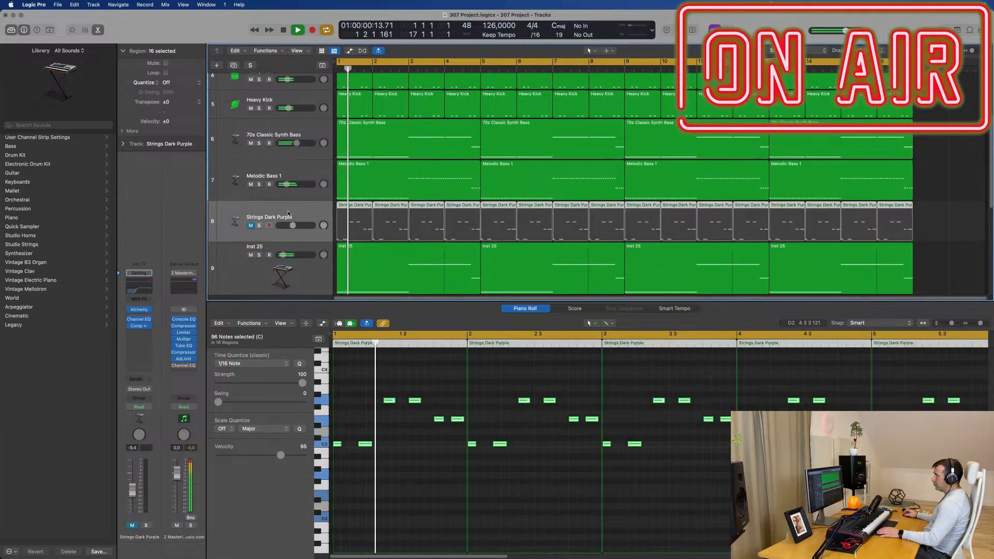
{"action": "left_click", "coordinate": [251, 226]}
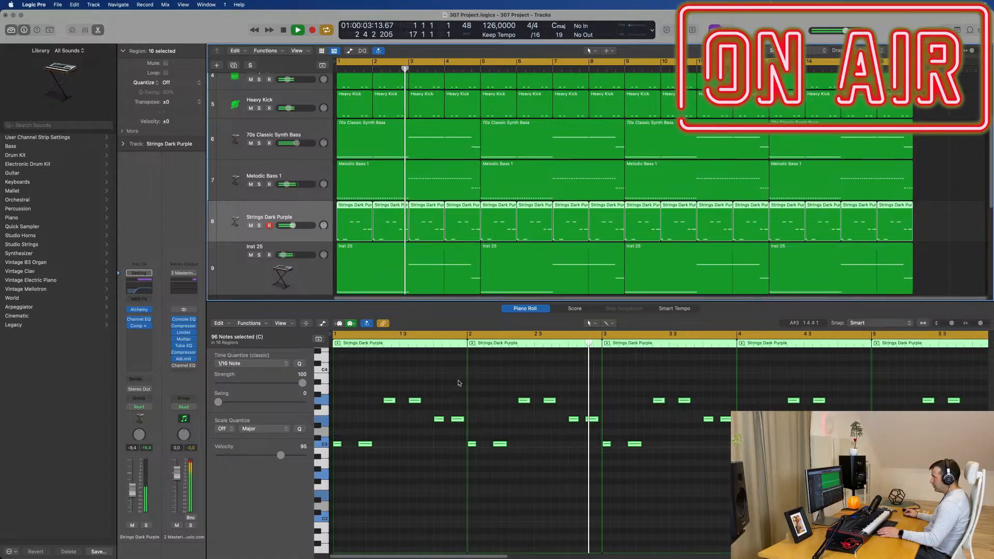
{"action": "left_click_drag", "start_coordinate": [134, 492], "coordinate": [135, 489]}
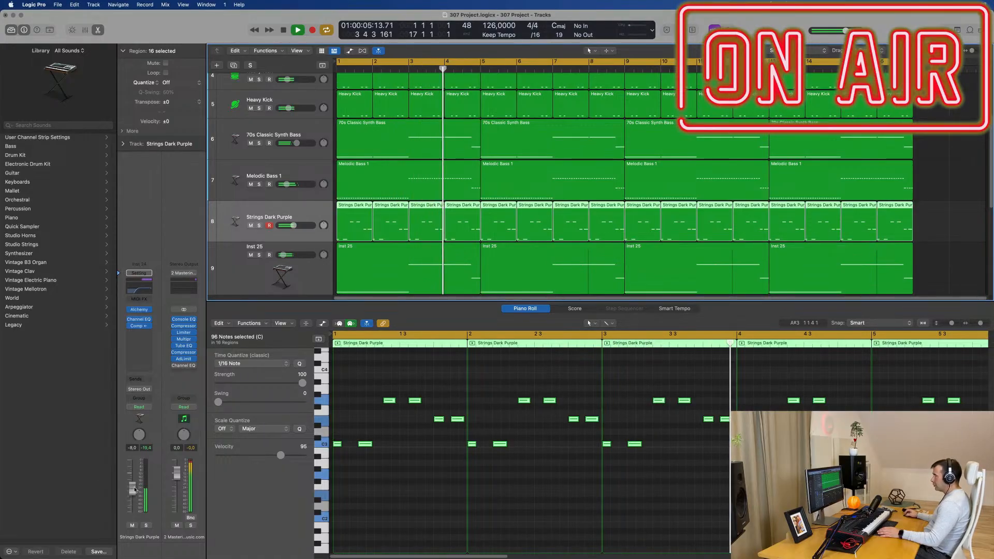
- Lower the Snare 1 track's volume to -13 dB
{"action": "key", "text": "e"}
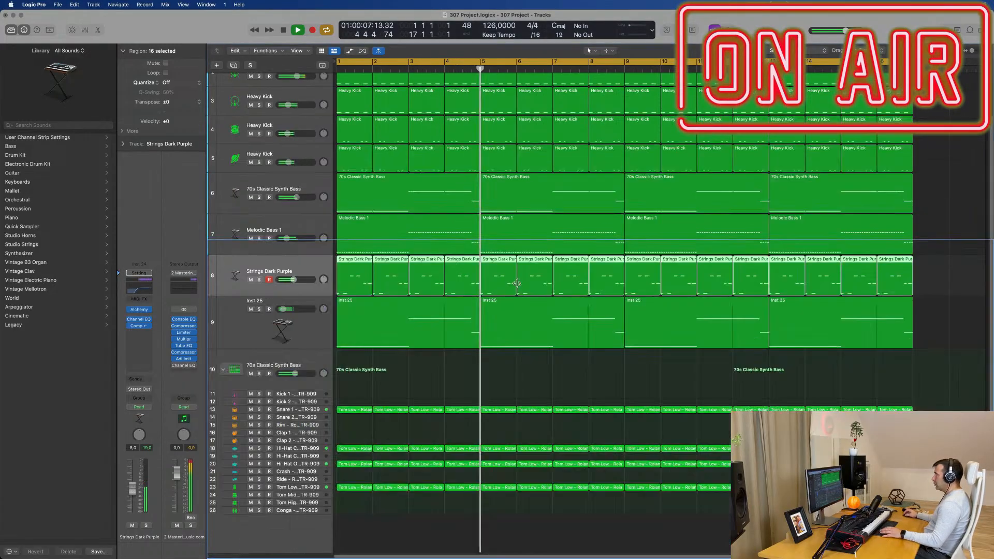
{"action": "left_click", "coordinate": [527, 406]}
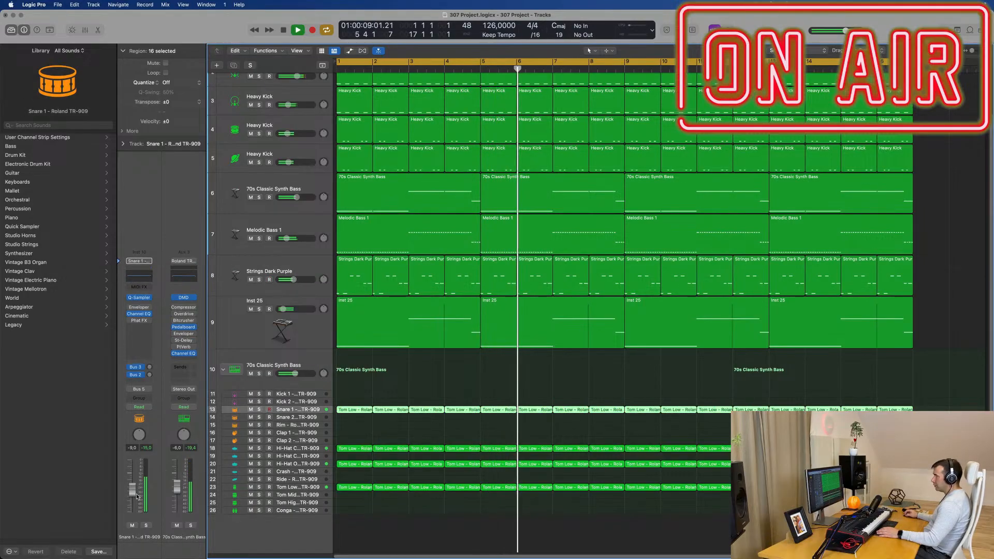
{"action": "left_click_drag", "start_coordinate": [133, 492], "coordinate": [133, 498]}
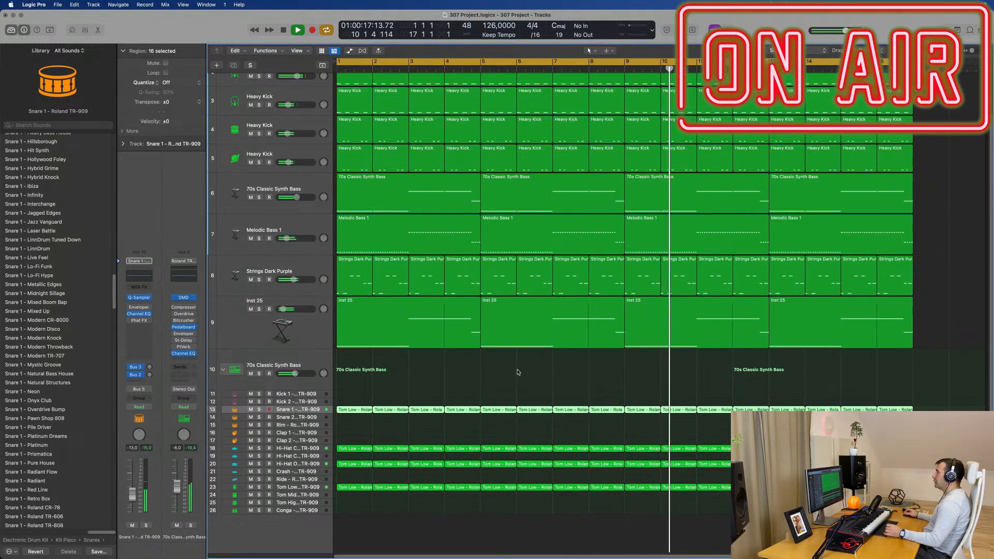
{"action": "left_click", "coordinate": [500, 382]}
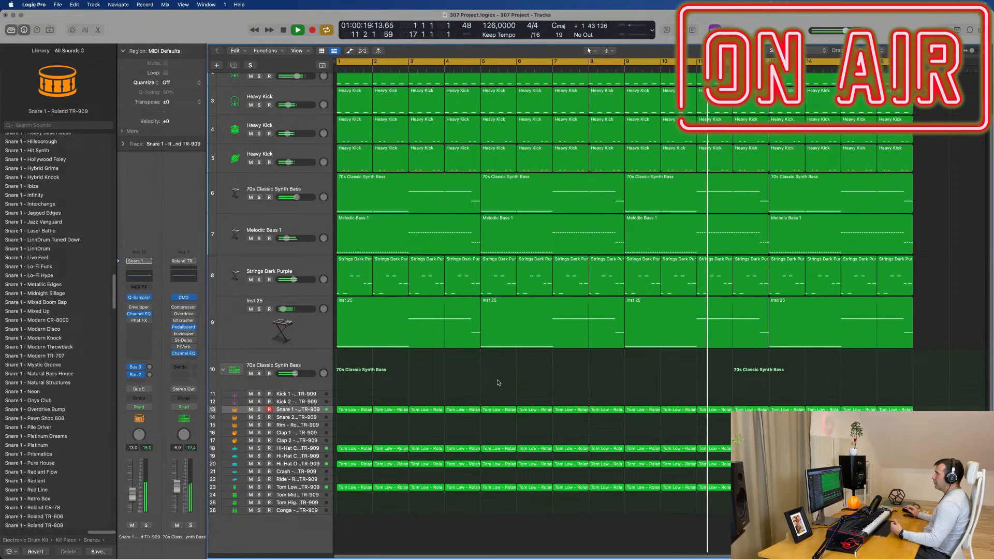
- Duplicate the Inst 25 track together with its channel settings
{"action": "left_click", "coordinate": [293, 328]}
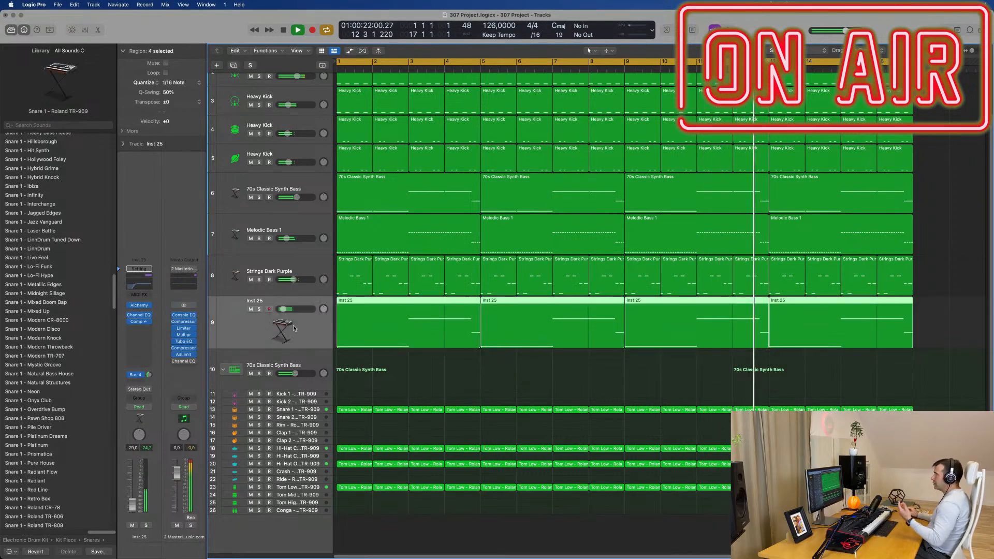
{"action": "left_click", "coordinate": [233, 66]}
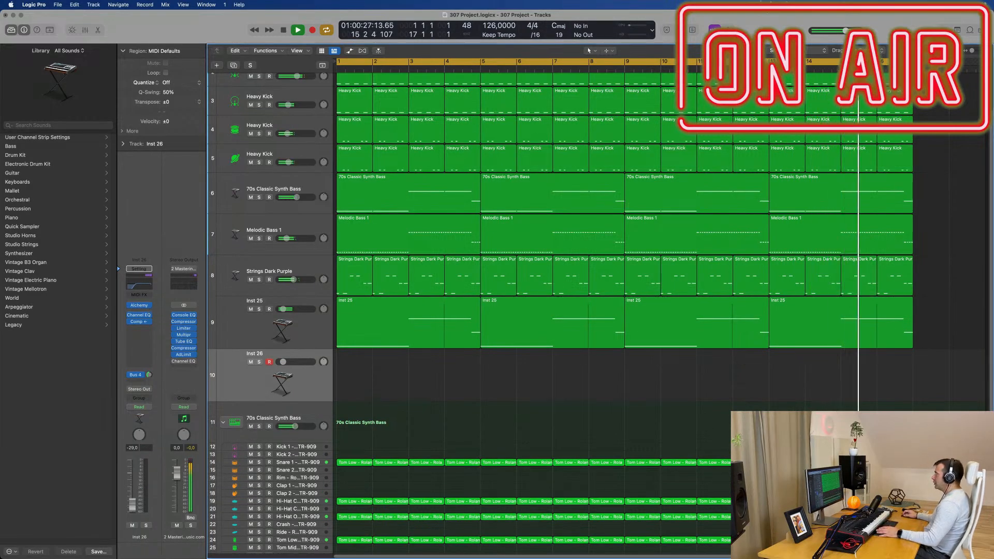
{"action": "left_click", "coordinate": [755, 5]}
{"action": "left_click", "coordinate": [688, 22]}
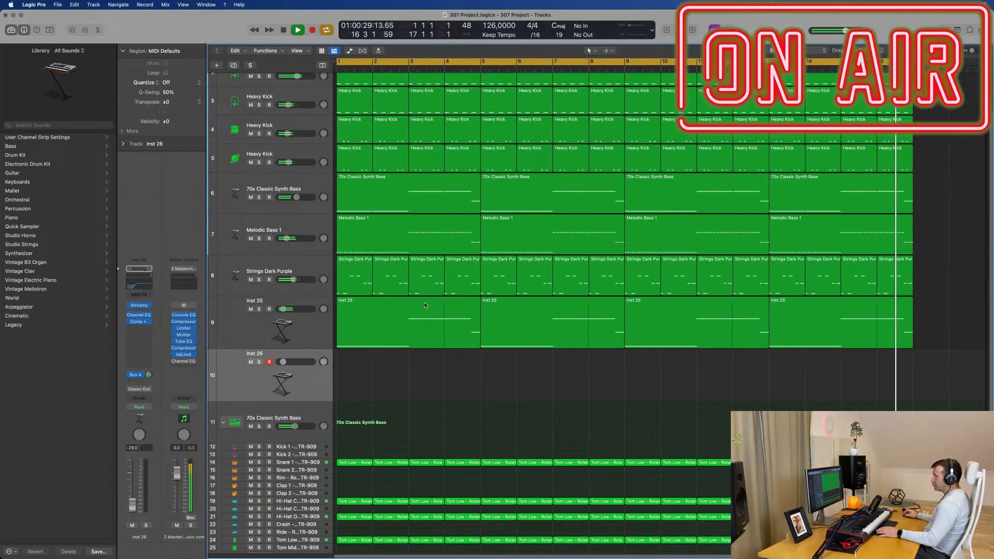
- Load the Soundscapes preset Beneath The Waves in the duplicated track's Alchemy synth and move the plug-in window aside
{"action": "left_click", "coordinate": [140, 306]}
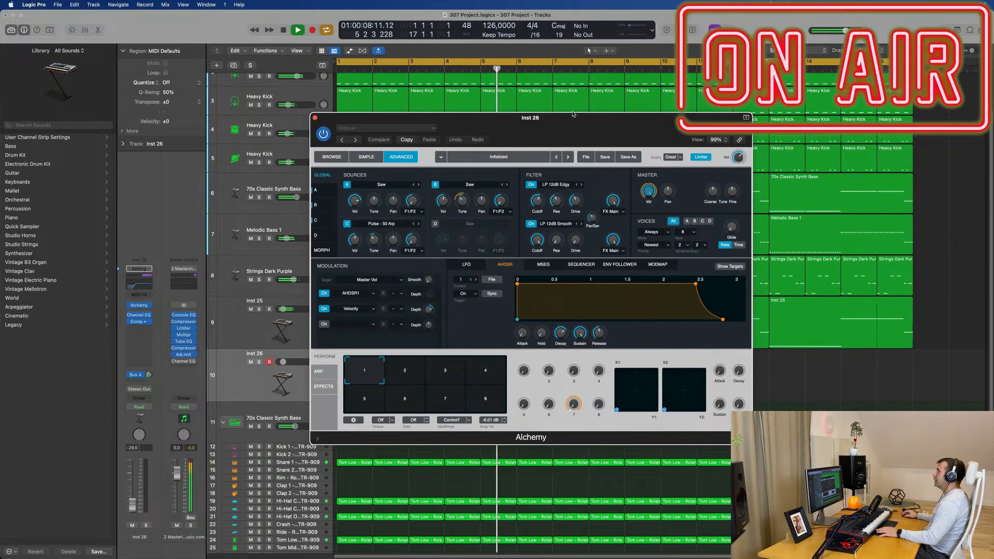
{"action": "left_click", "coordinate": [330, 157]}
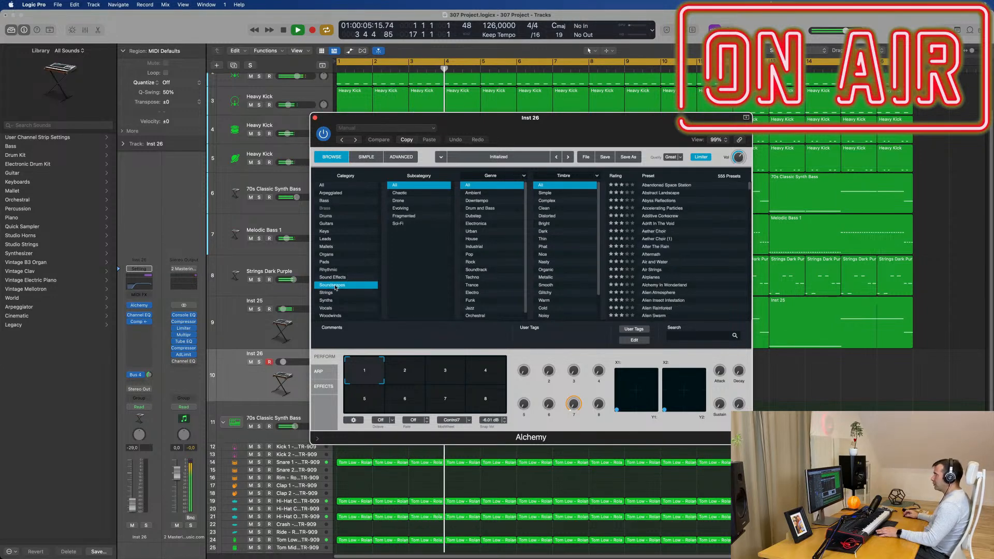
{"action": "scroll", "coordinate": [704, 260], "scroll_direction": "down", "scroll_amount": 5}
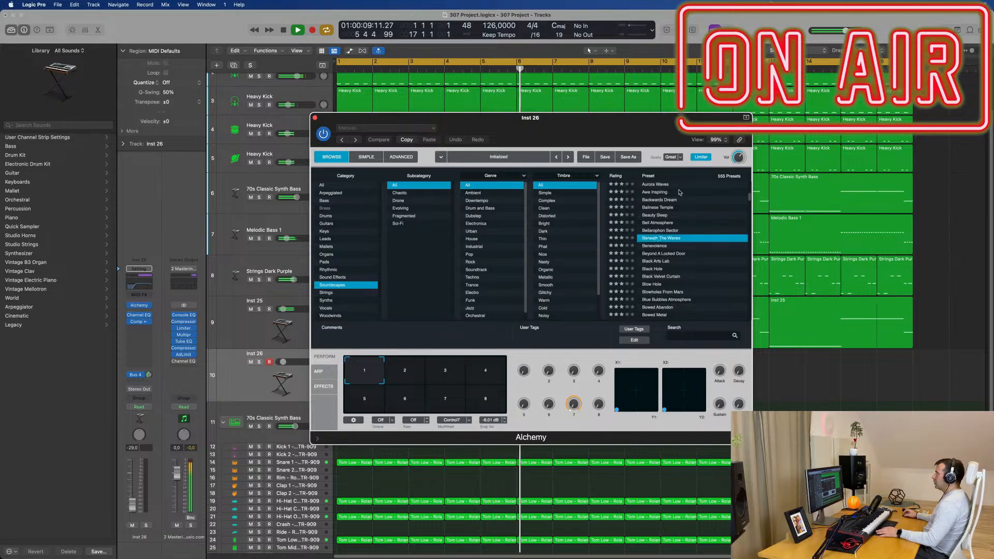
{"action": "left_click_drag", "start_coordinate": [583, 126], "coordinate": [908, 363]}
- Copy the first Inst 25 region to bar 1 of the Beneath The Waves track and play it back
{"action": "left_click_drag", "start_coordinate": [354, 332], "coordinate": [392, 362]}
{"action": "key", "text": "space"}
{"action": "key", "text": "space"}
{"action": "left_click_drag", "start_coordinate": [755, 355], "coordinate": [686, 164]}
{"action": "key", "text": "space"}
{"action": "key", "text": "space"}
- Raise the Beneath The Waves track's volume to about 1.3 dB and restart playback
{"action": "left_click", "coordinate": [246, 384]}
{"action": "key", "text": "space"}
{"action": "key", "text": "space"}
{"action": "left_click_drag", "start_coordinate": [282, 362], "coordinate": [292, 362]}
{"action": "left_click_drag", "start_coordinate": [132, 493], "coordinate": [132, 477]}
{"action": "key", "text": "space"}
{"action": "key", "text": "space"}
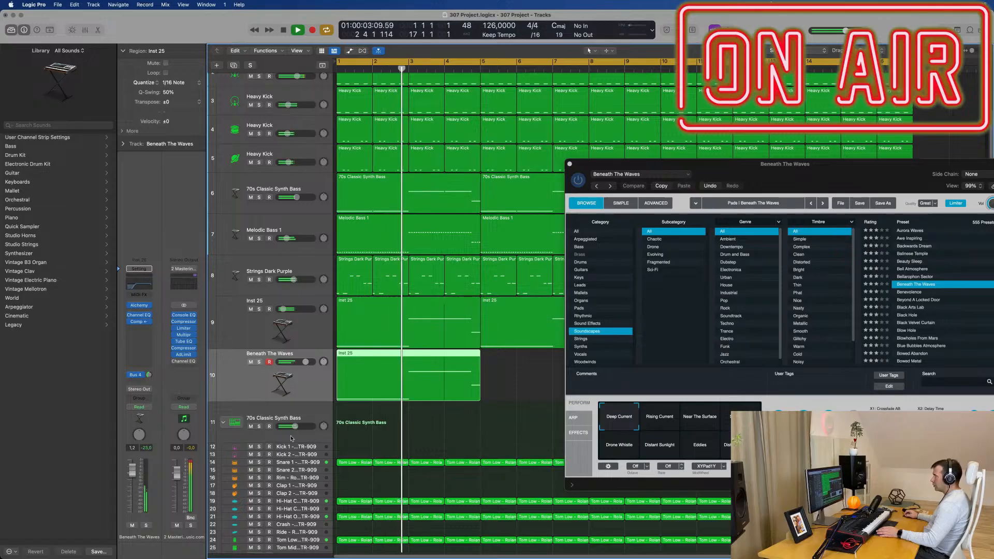
- Briefly solo the Beneath The Waves track to audition it, move the Alchemy window clear and restart playback
{"action": "left_click", "coordinate": [144, 525]}
{"action": "left_click", "coordinate": [144, 525]}
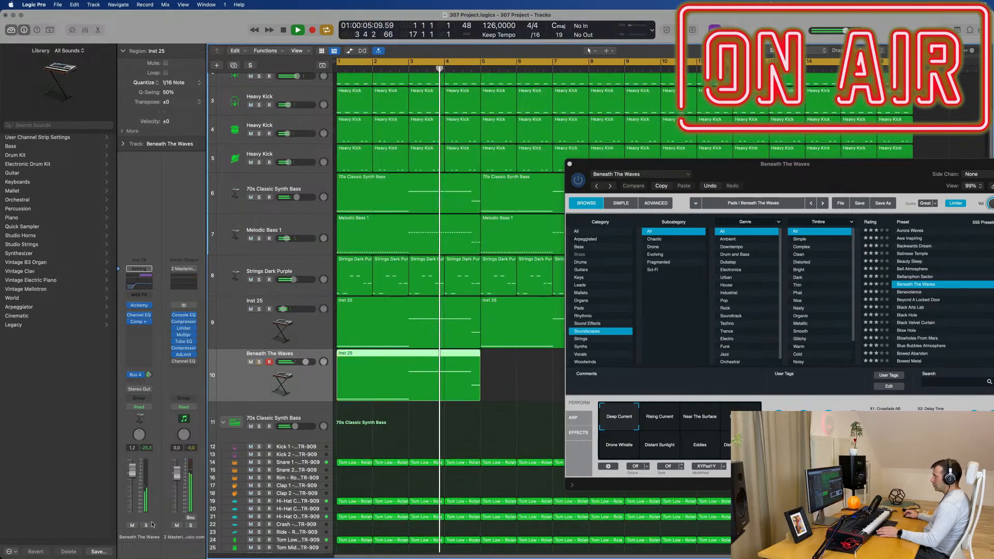
{"action": "left_click_drag", "start_coordinate": [725, 163], "coordinate": [653, 55]}
{"action": "key", "text": "space"}
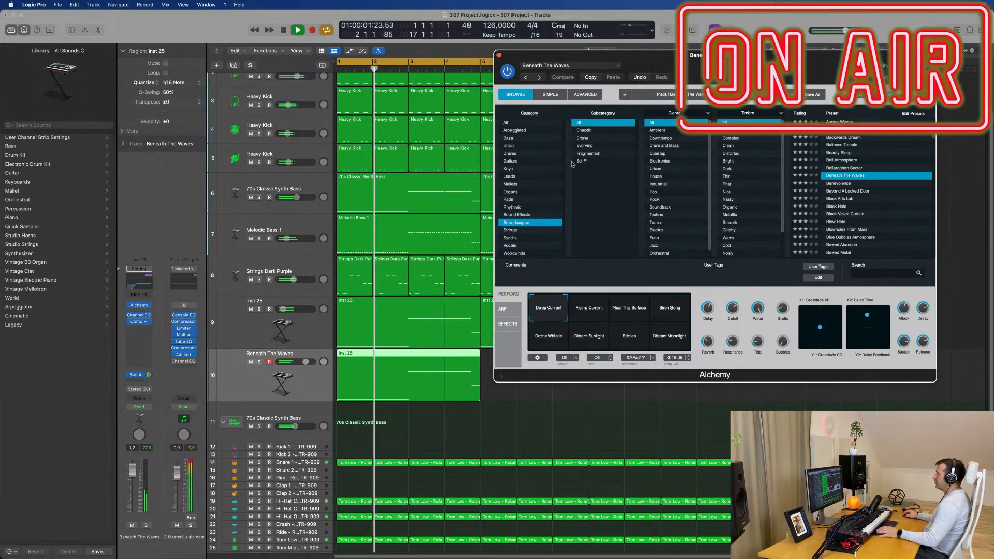
- Inspect the notes of the Beneath The Waves track's region in the piano roll, then return to the arrangement
{"action": "double_click", "coordinate": [421, 356]}
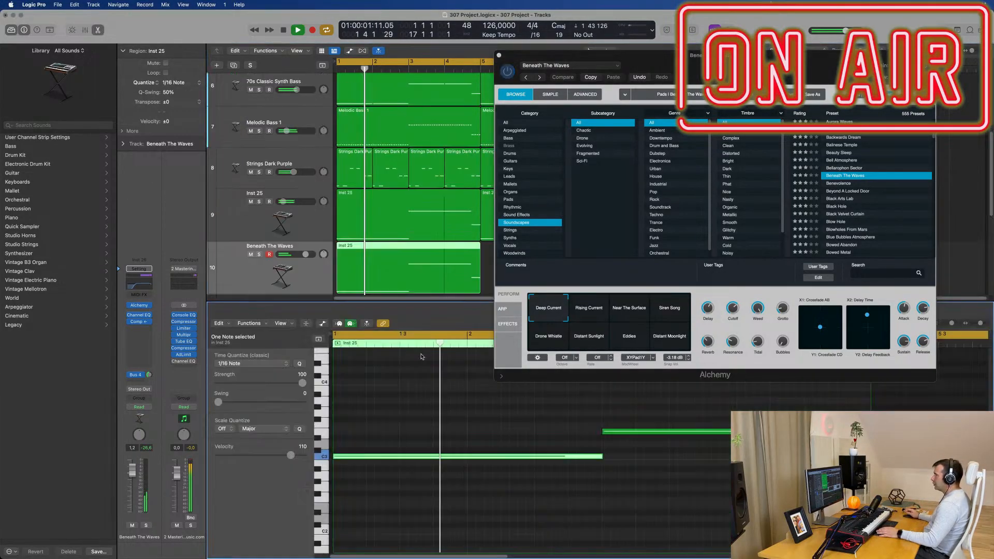
{"action": "left_click", "coordinate": [427, 415]}
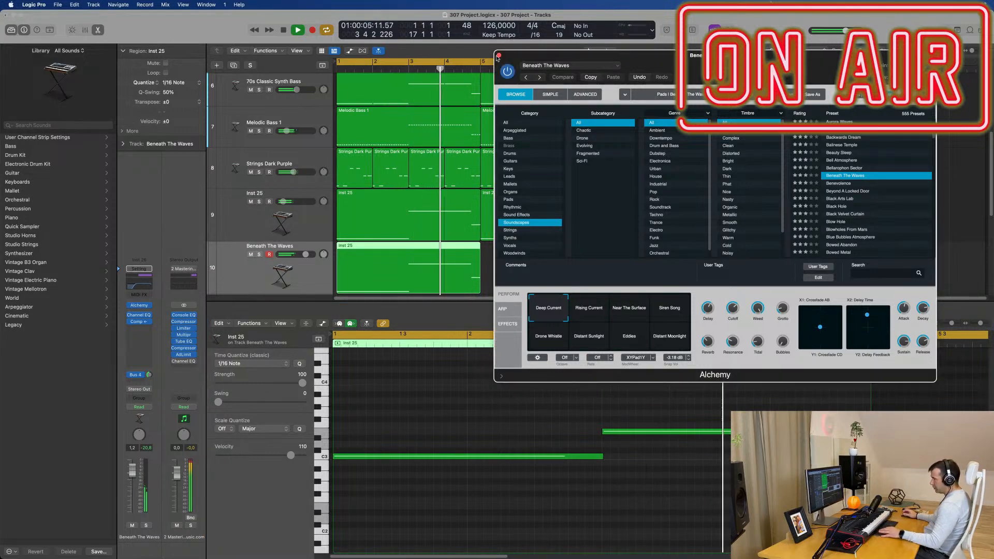
{"action": "key", "text": "x"}
{"action": "key", "text": "x"}
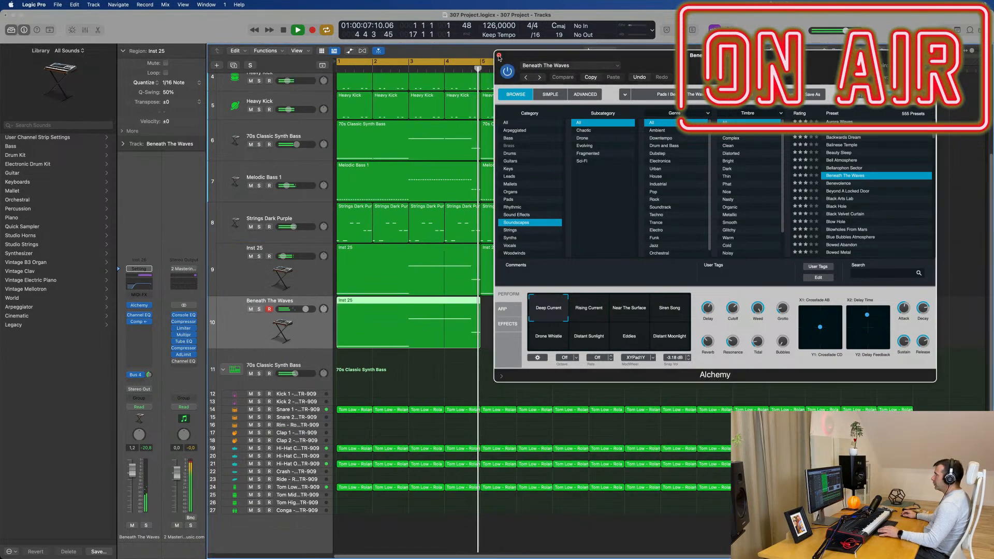
- Close the Alchemy window, restart playback and repeat the Beneath The Waves region three times so the track fills all 16 bars
{"action": "left_click", "coordinate": [498, 55]}
{"action": "key", "text": "space"}
{"action": "key", "text": "space"}
{"action": "key", "text": "super+r"}
{"action": "key", "text": "super+r"}
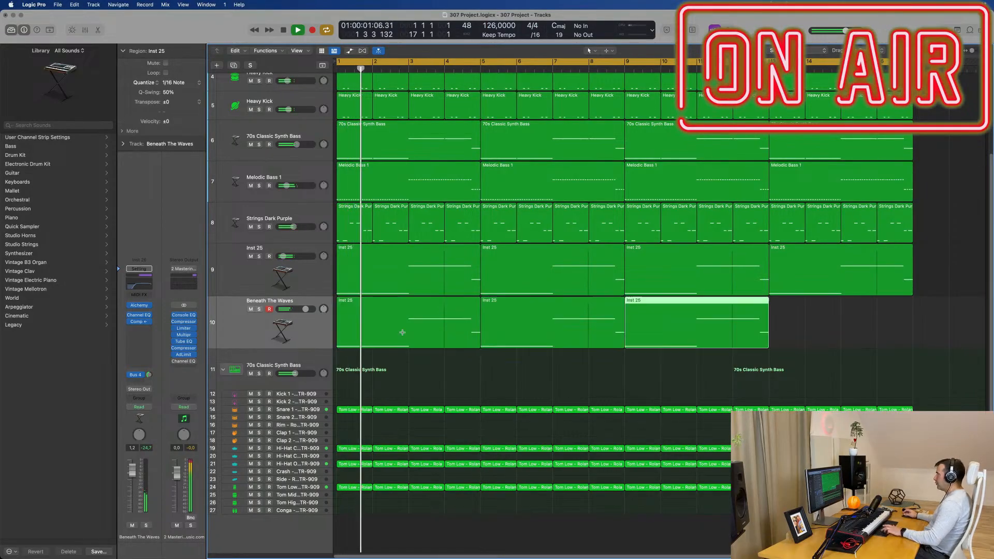
{"action": "key", "text": "super+r"}
{"action": "left_click", "coordinate": [243, 329]}
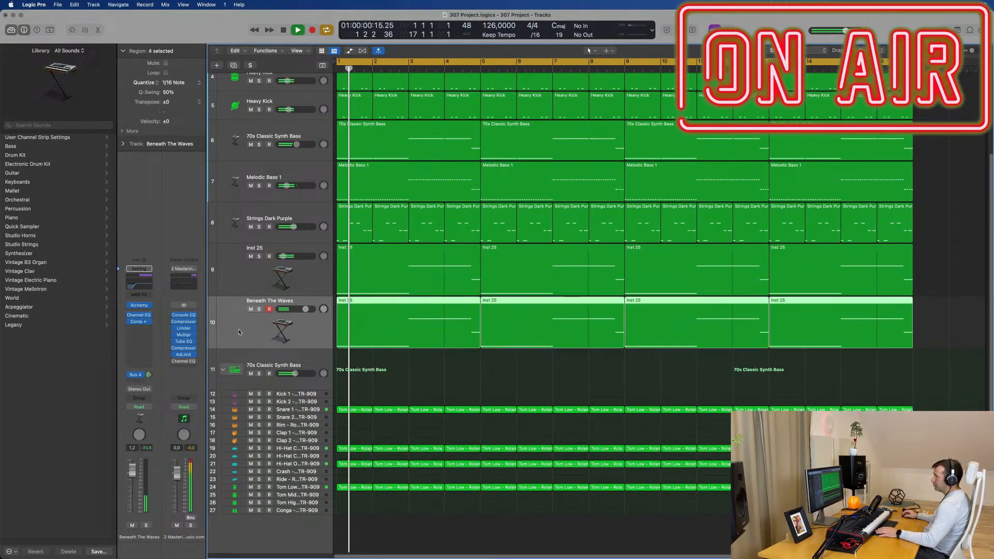
- Load the Soundscapes preset Blowholes From Mars in the track's Alchemy synth, move the plug-in window aside and restart playback
{"action": "left_click", "coordinate": [140, 306]}
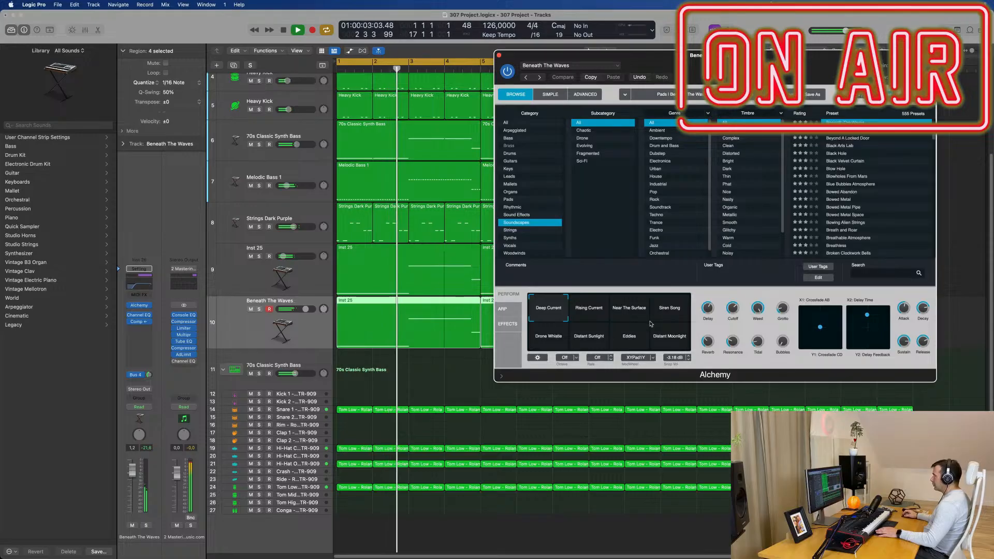
{"action": "left_click", "coordinate": [846, 176]}
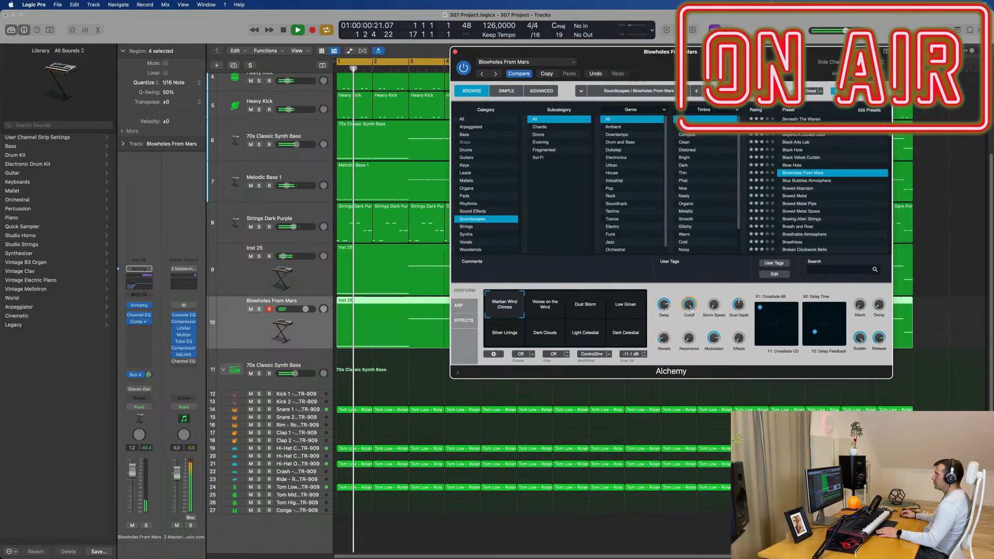
{"action": "left_click_drag", "start_coordinate": [543, 48], "coordinate": [741, 89]}
{"action": "key", "text": "Return"}
- Lower the Blowholes From Mars track's volume to about -6.8 dB and close its Alchemy window
{"action": "left_click_drag", "start_coordinate": [132, 471], "coordinate": [133, 494]}
{"action": "key", "text": "space"}
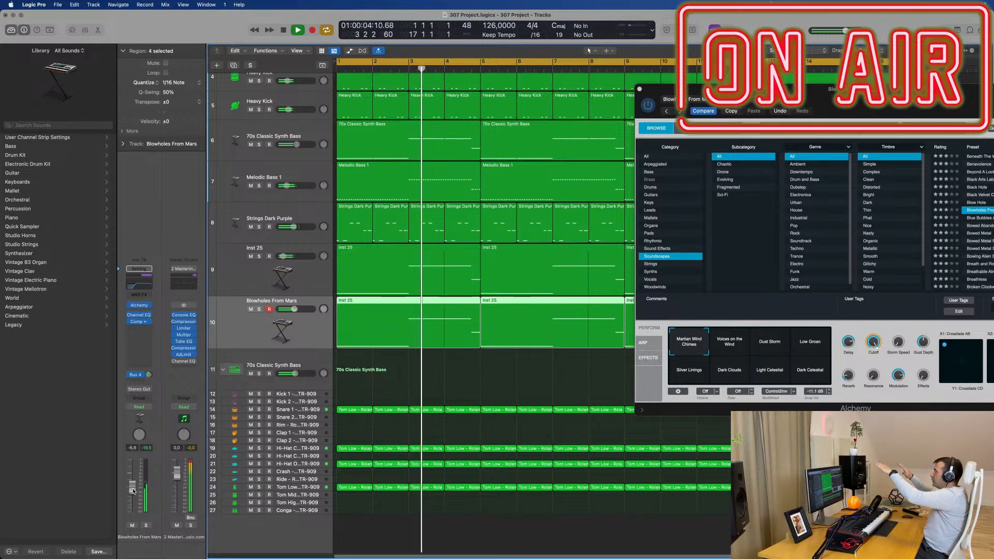
{"action": "left_click_drag", "start_coordinate": [648, 95], "coordinate": [446, 134]}
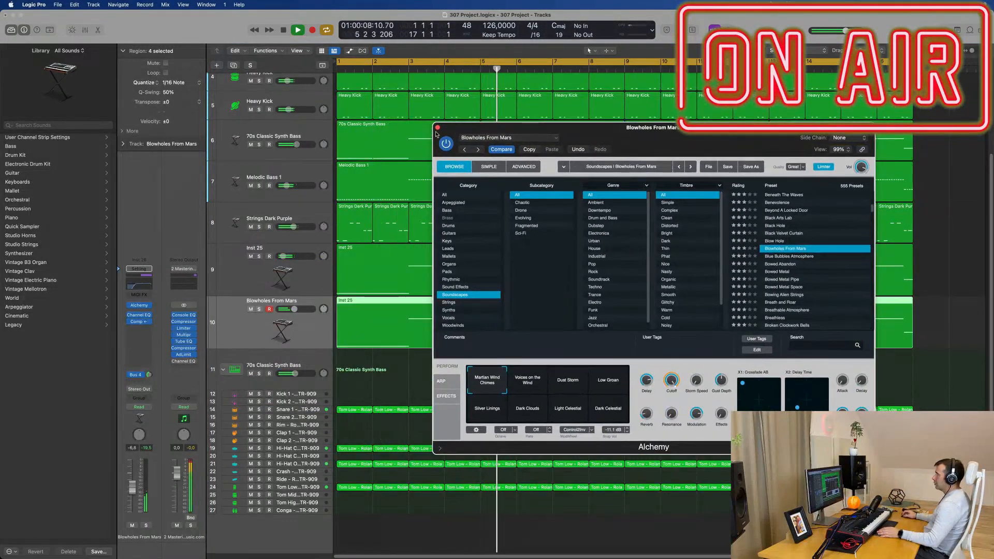
{"action": "left_click", "coordinate": [438, 128]}
{"action": "key", "text": "Return"}
- Open the Strings Dark Purple track's Alchemy synth during playback, try its filter 1 cutoff and close the plug-in
{"action": "left_click", "coordinate": [302, 215]}
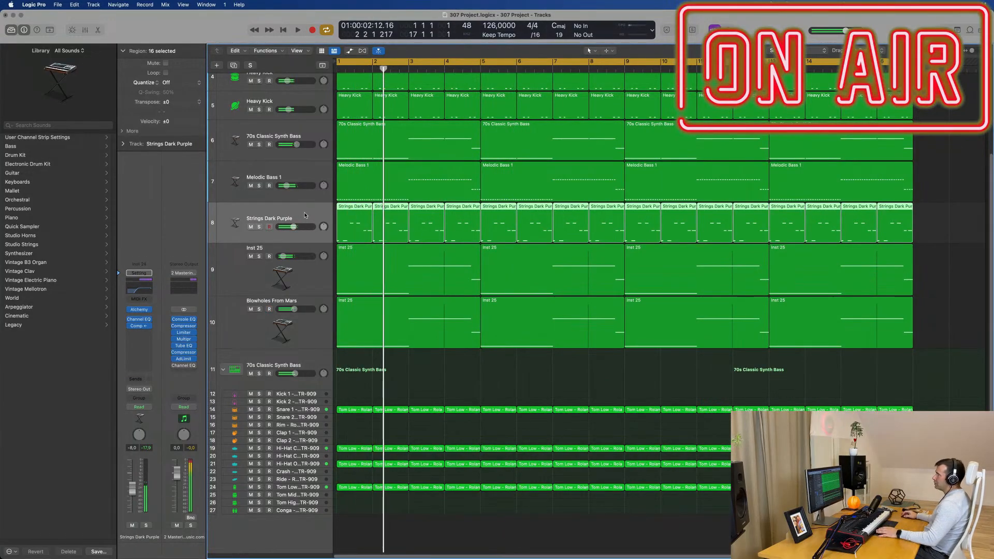
{"action": "scroll", "coordinate": [305, 216], "scroll_direction": "up", "scroll_amount": 1}
{"action": "key", "text": "space"}
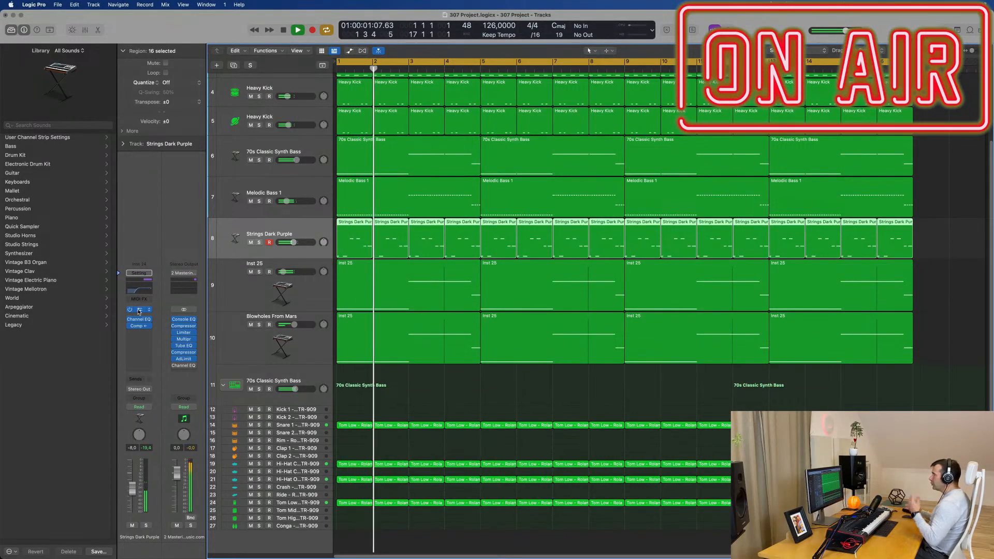
{"action": "left_click", "coordinate": [138, 310]}
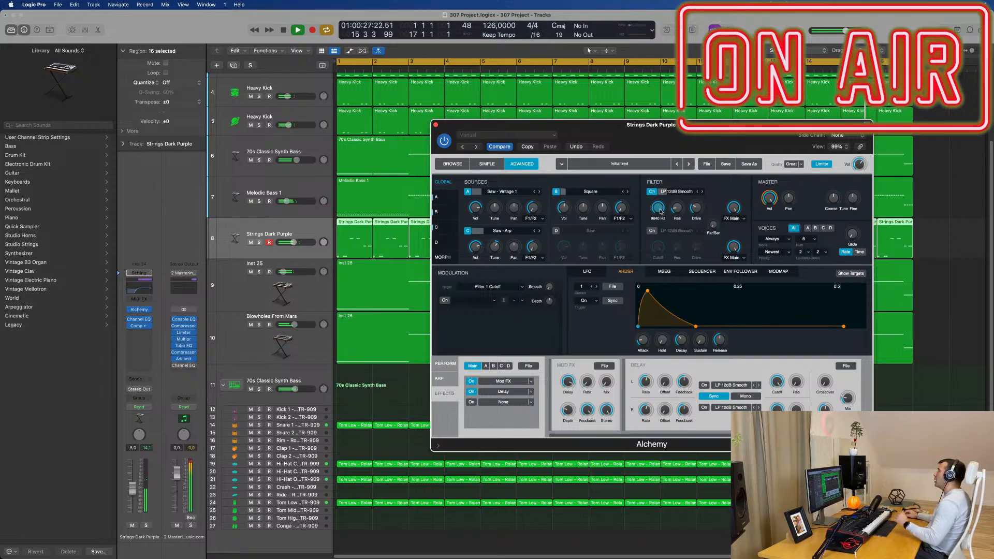
{"action": "left_click", "coordinate": [436, 125]}
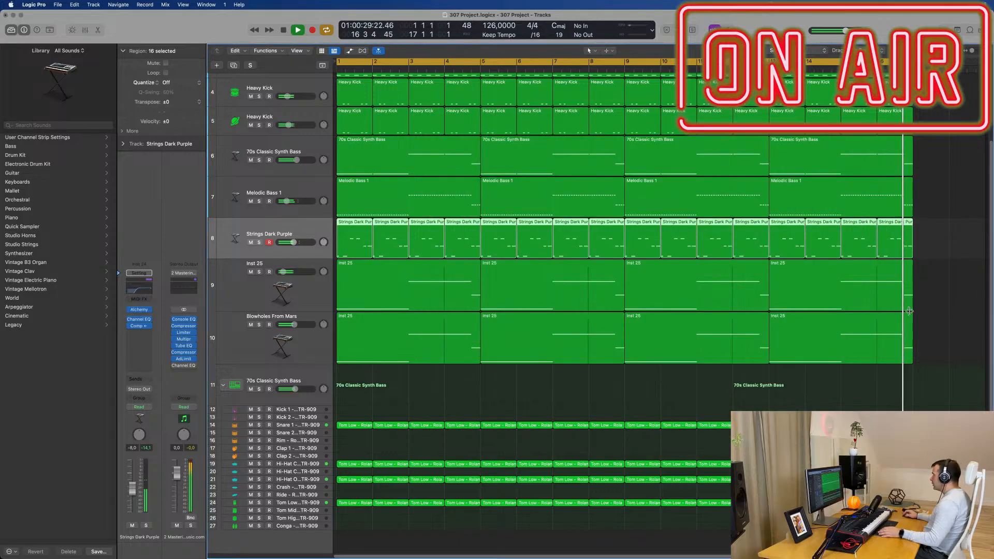
- Delete the Strings Dark Purple regions from bar 9 onward and refill the track through bar 16 with repeats
{"action": "left_click_drag", "start_coordinate": [939, 241], "coordinate": [639, 251]}
{"action": "key", "text": "Delete"}
{"action": "key", "text": "super+r"}
{"action": "left_click", "coordinate": [583, 422]}
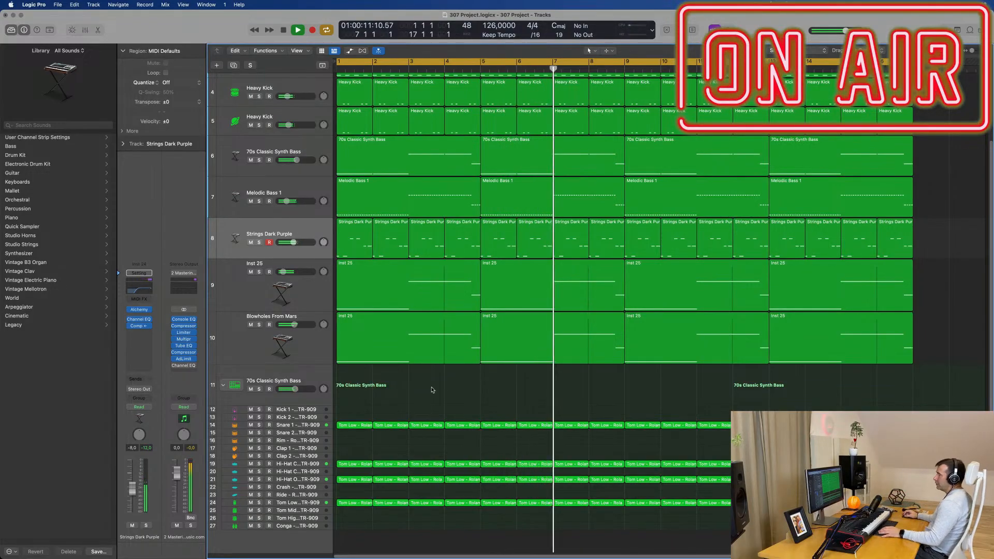
- Copy the first Snare 1 region to bar 1 of the Clap 1 track and reduce it to a single C3 note on the first beat
{"action": "scroll", "coordinate": [440, 378], "scroll_direction": "down", "scroll_amount": 1}
{"action": "left_click", "coordinate": [352, 415]}
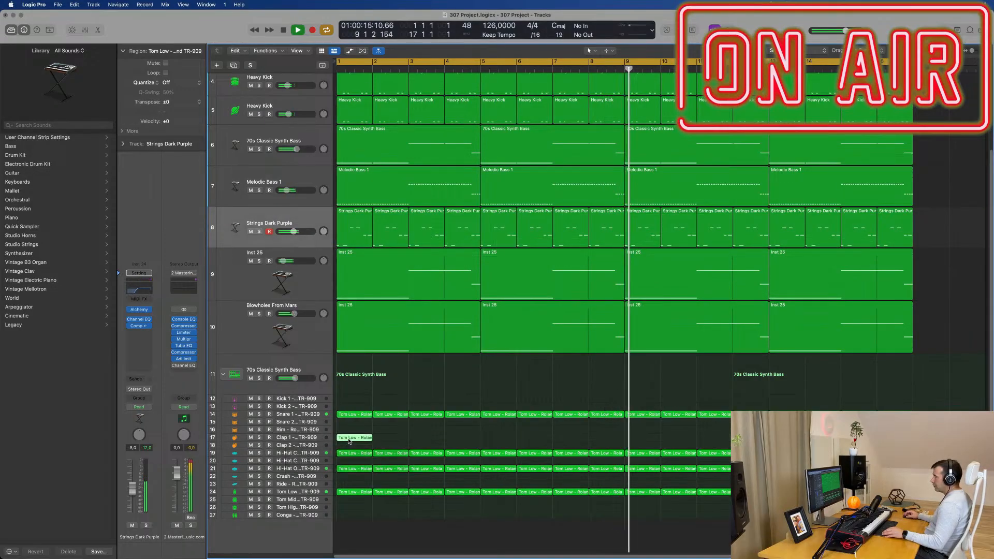
{"action": "key", "text": "p"}
{"action": "left_click_drag", "start_coordinate": [385, 429], "coordinate": [360, 450]}
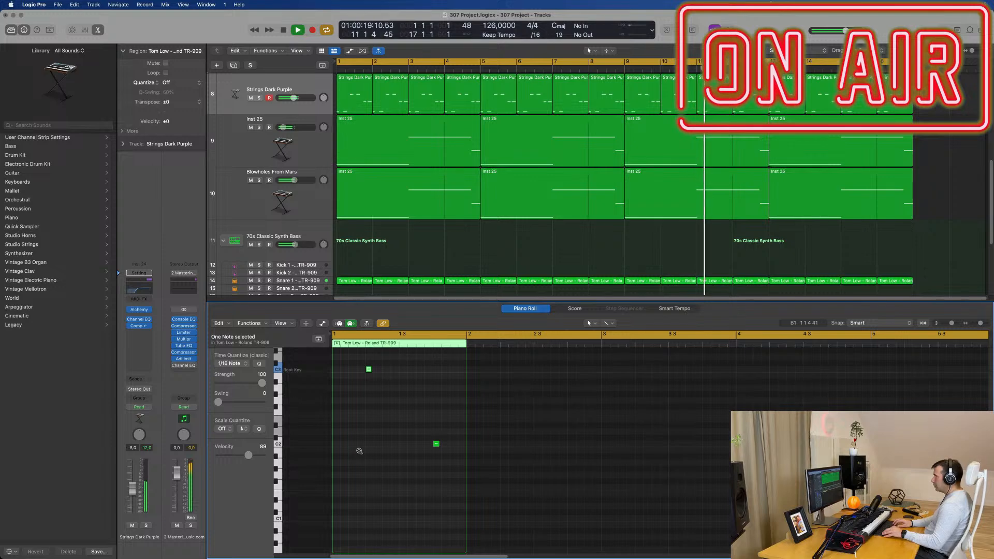
{"action": "left_click_drag", "start_coordinate": [424, 436], "coordinate": [454, 463]}
{"action": "key", "text": "Delete"}
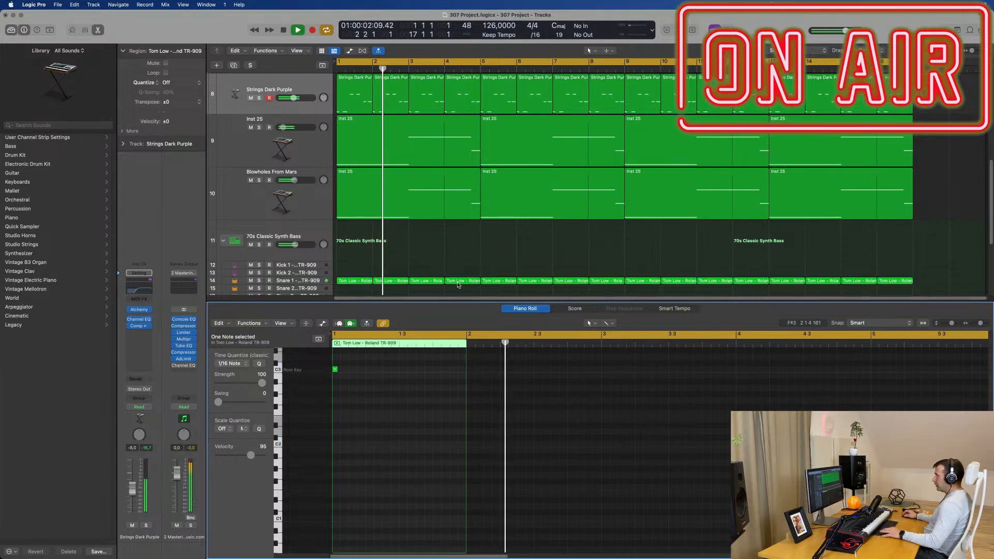
{"action": "key", "text": "x"}
{"action": "key", "text": "x"}
- Restart playback and repeat the Clap 1 region until it fills all 16 bars
{"action": "key", "text": "Return"}
{"action": "key", "text": "super+r"}
{"action": "key", "text": "super+r"}
{"action": "key", "text": "super+r"}
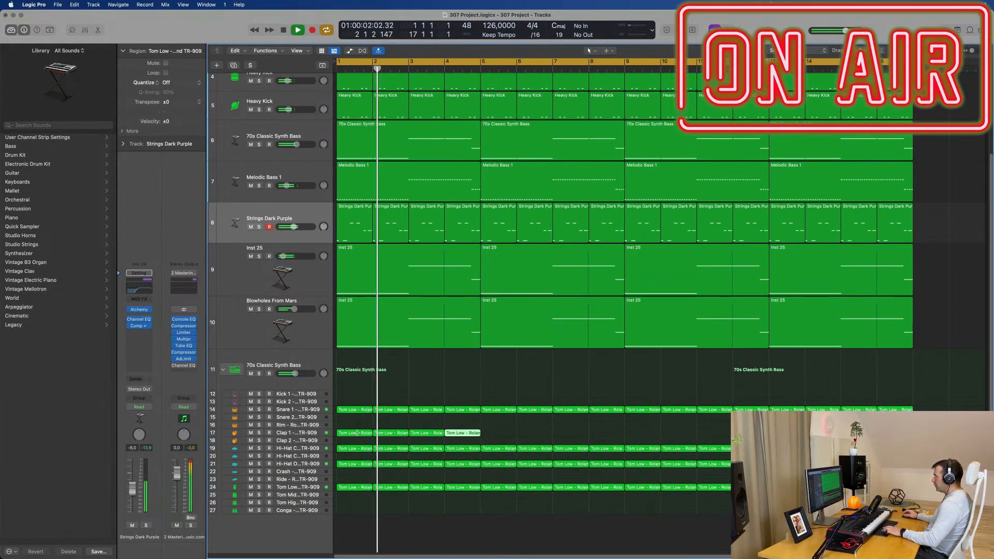
{"action": "key", "text": "super+r"}
{"action": "key", "text": "super+r"}
{"action": "key", "text": "super+r"}
{"action": "key", "text": "super+r"}
{"action": "key", "text": "super+r"}
{"action": "key", "text": "super+r"}
{"action": "key", "text": "super+r"}
{"action": "key", "text": "super+r"}
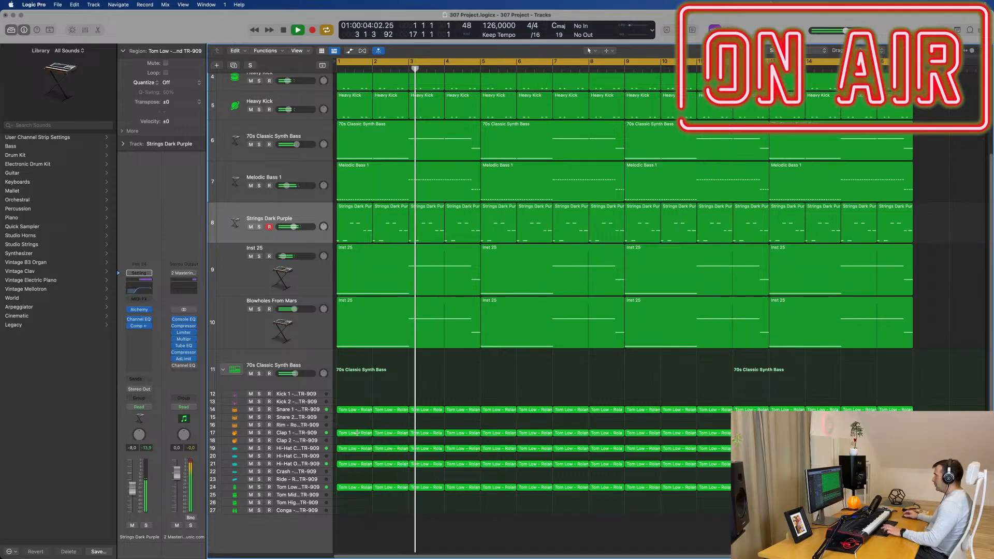
- Select the Clap 1 track, play the loop from the start and check the track levels in the mixer
{"action": "left_click", "coordinate": [316, 433]}
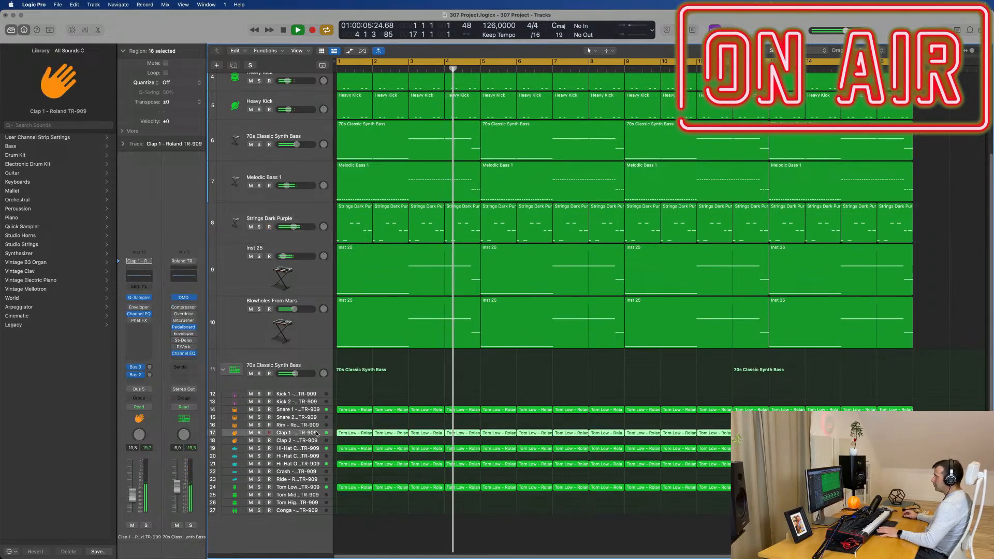
{"action": "key", "text": "Return"}
{"action": "key", "text": "space"}
{"action": "key", "text": "space"}
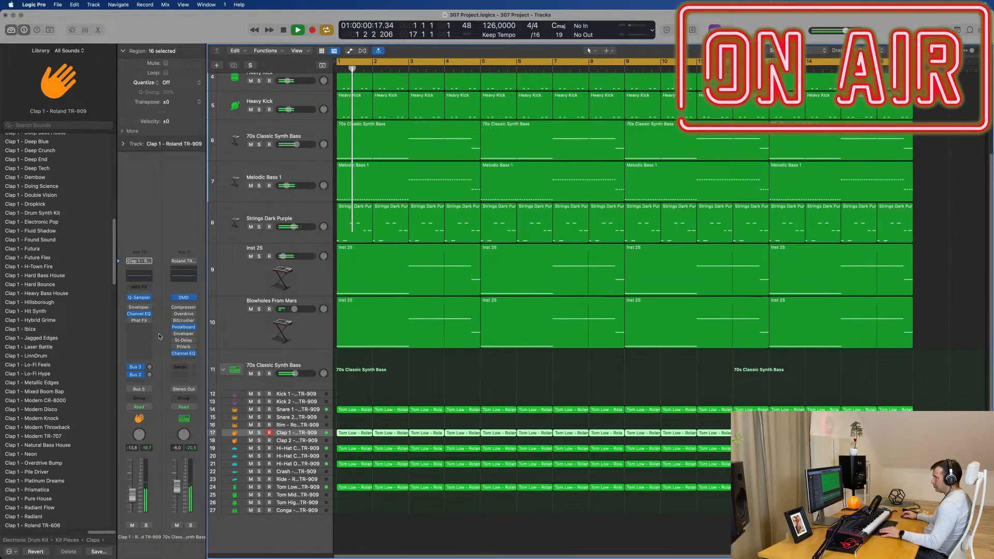
{"action": "key", "text": "x"}
{"action": "key", "text": "x"}
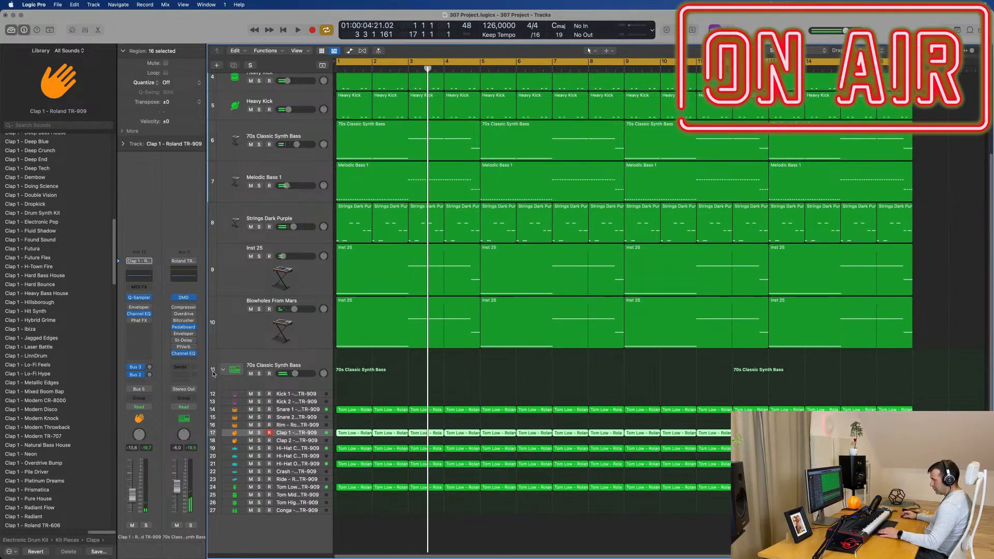
{"action": "key", "text": "x"}
{"action": "scroll", "coordinate": [468, 393], "scroll_direction": "right", "scroll_amount": 5}
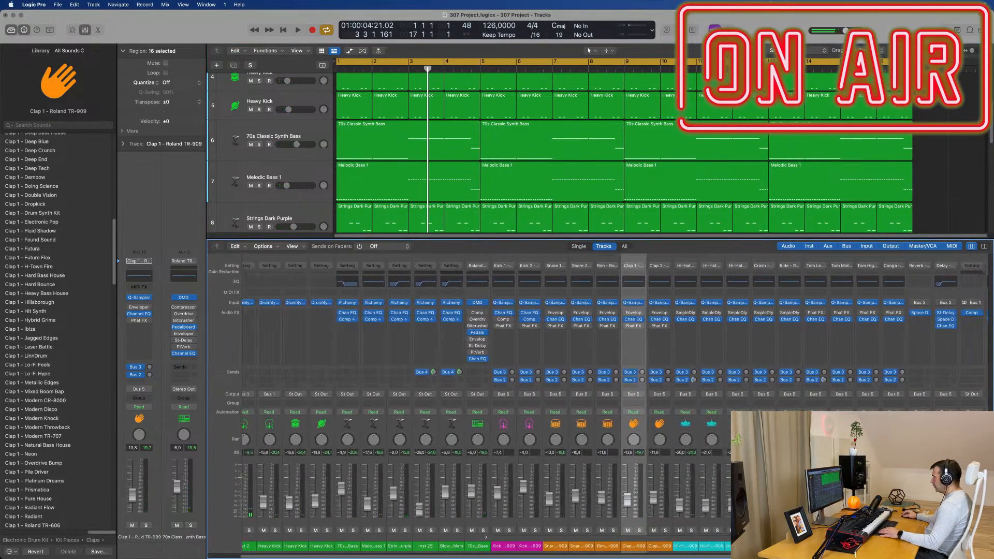
{"action": "key", "text": "Return"}
{"action": "key", "text": "space"}
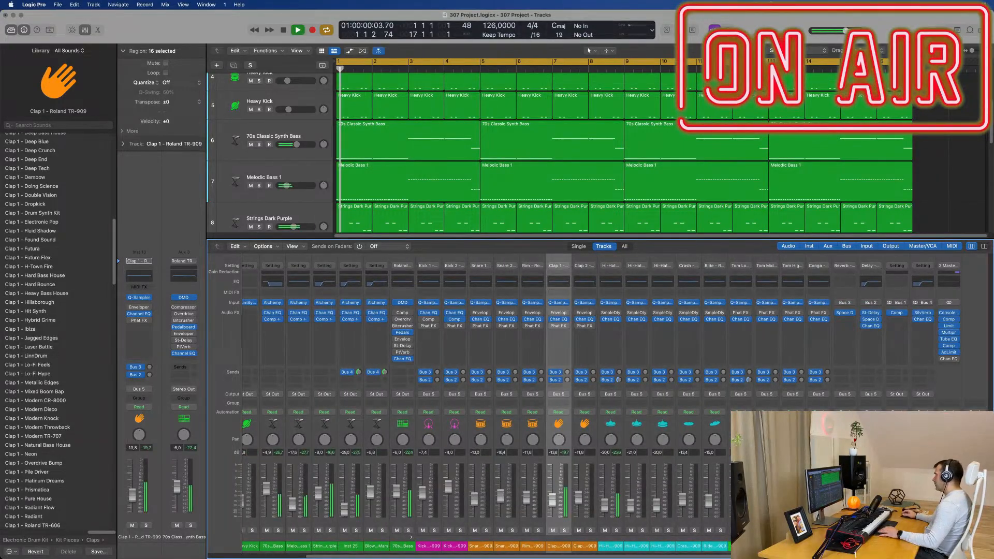
{"action": "key", "text": "x"}
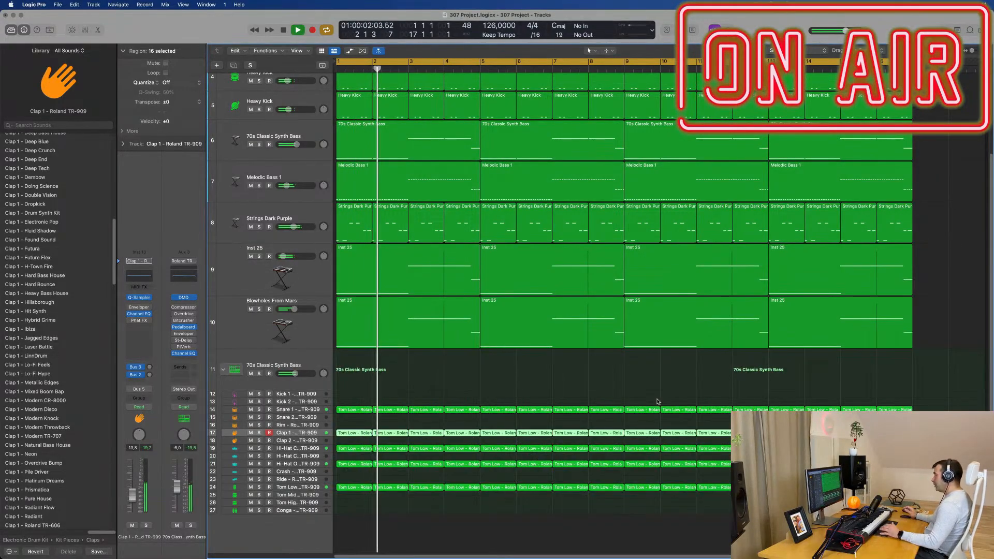
- Raise the Clap 1 track's volume to about -7.6 dB and restart playback
{"action": "key", "text": "Return"}
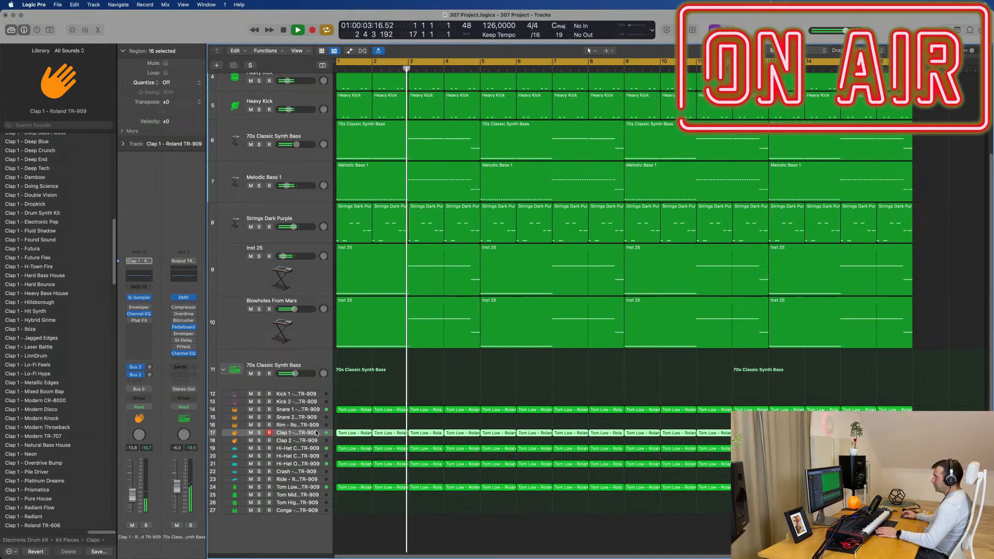
{"action": "key", "text": "Return"}
{"action": "left_click_drag", "start_coordinate": [133, 495], "coordinate": [132, 487]}
{"action": "key", "text": "Return"}
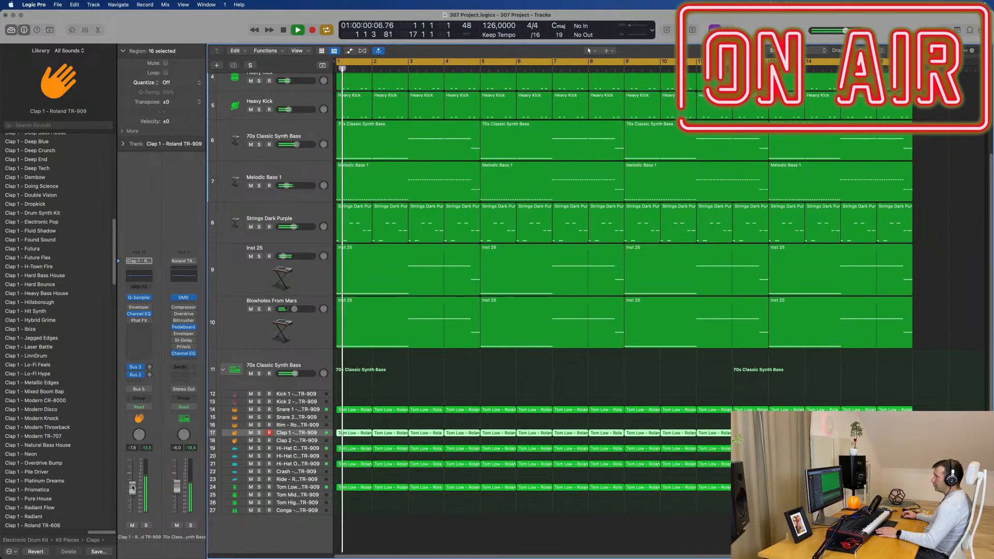
- Raise the Clap 1 track's Bus 2 delay send to about -2.1 dB while replaying the loop from the start
{"action": "left_click", "coordinate": [150, 367]}
{"action": "left_click", "coordinate": [149, 374]}
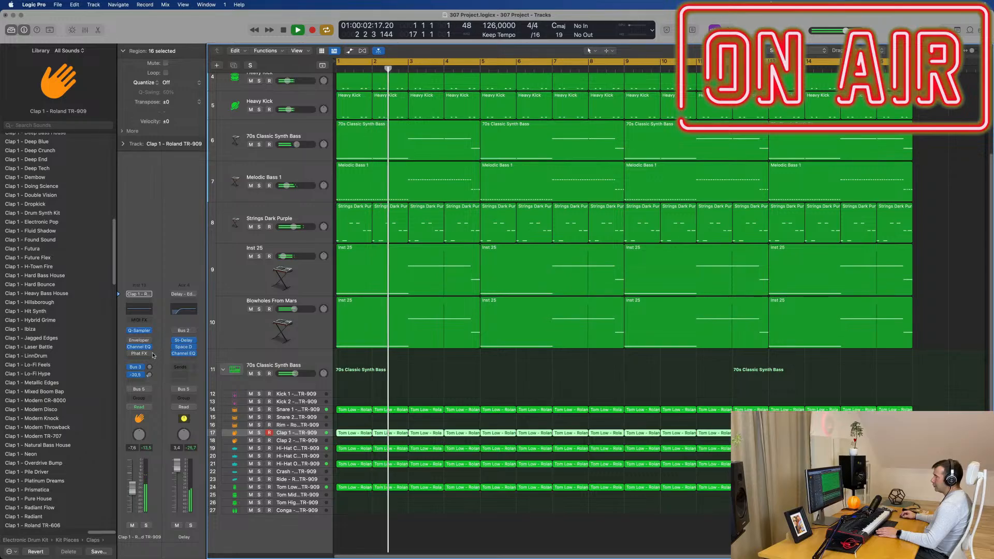
{"action": "key", "text": "Return"}
{"action": "key", "text": "Return"}
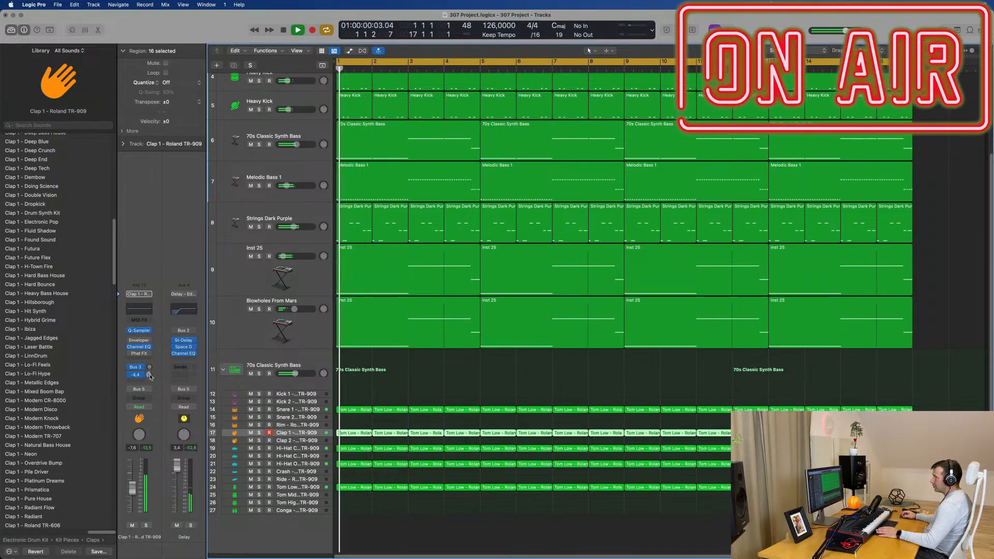
{"action": "left_click_drag", "start_coordinate": [149, 375], "coordinate": [150, 376]}
{"action": "key", "text": "Return"}
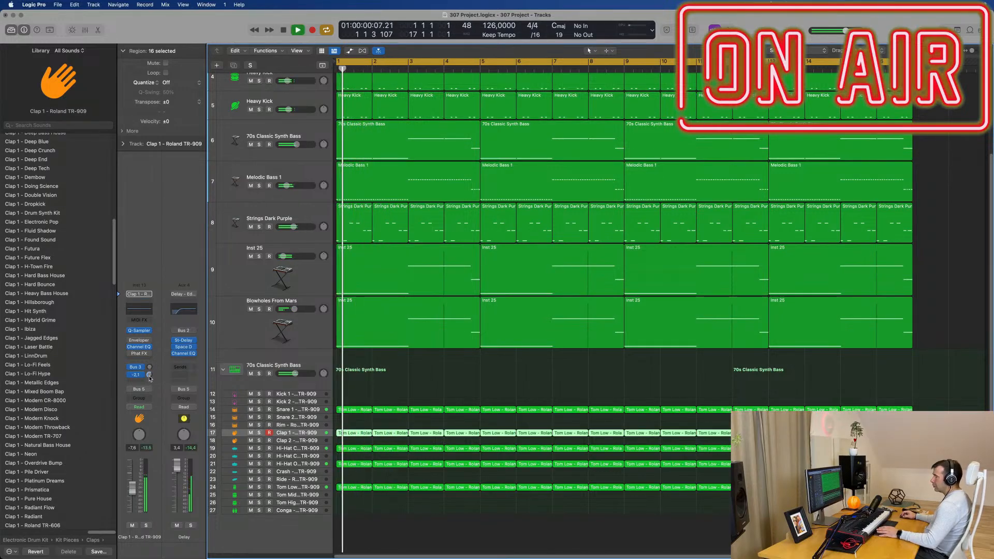
{"action": "key", "text": "Return"}
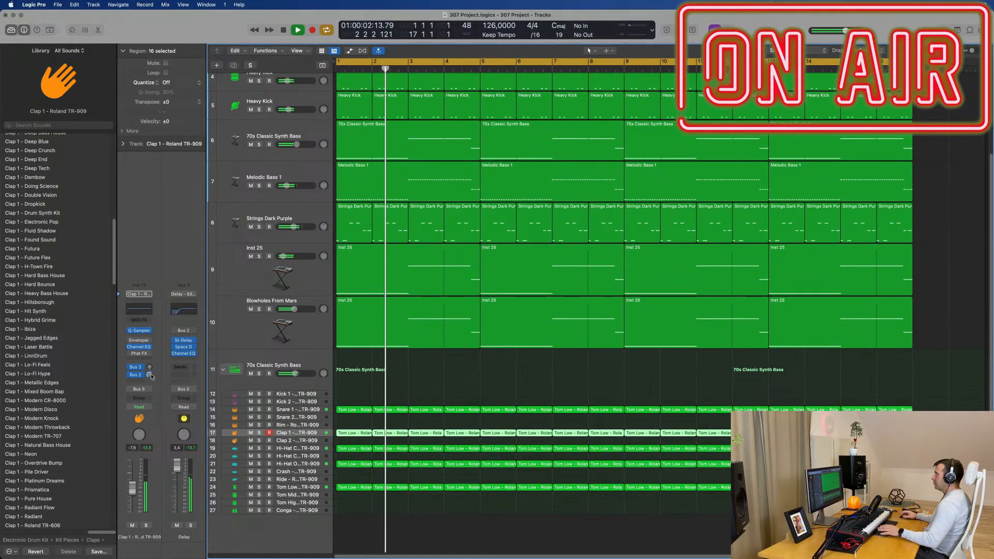
{"action": "key", "text": "Return"}
- Delete every second Clap 1 region, starting with the one at bar 2
{"action": "left_click", "coordinate": [396, 432]}
{"action": "key", "text": "Delete"}
{"action": "left_click", "coordinate": [470, 432]}
{"action": "key", "text": "Delete"}
{"action": "left_click", "coordinate": [533, 432]}
{"action": "key", "text": "Delete"}
{"action": "left_click", "coordinate": [603, 433]}
{"action": "key", "text": "Delete"}
{"action": "left_click", "coordinate": [678, 433]}
{"action": "key", "text": "Delete"}
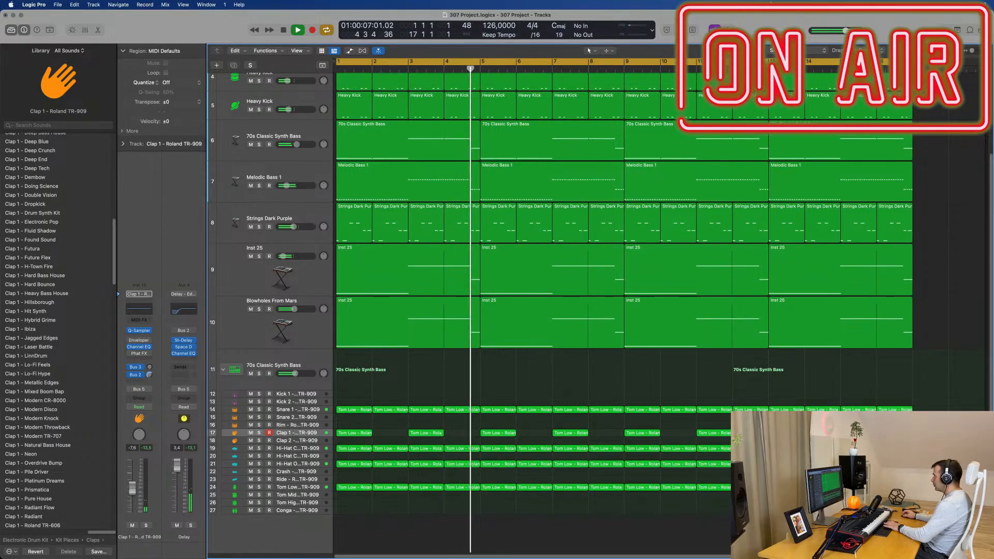
{"action": "key", "text": "Delete"}
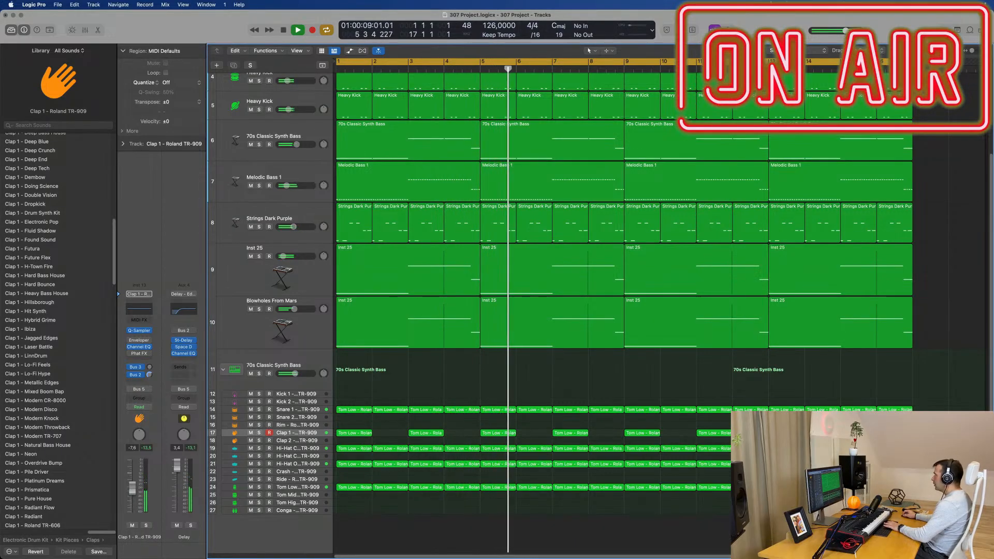
- Stop playback and play the loop again from bar 1
{"action": "key", "text": "space"}
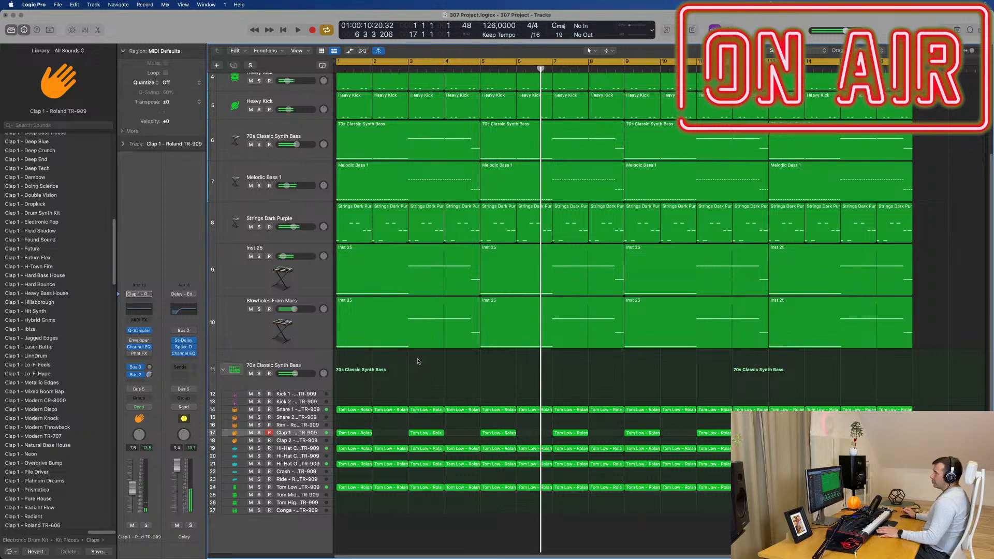
{"action": "key", "text": "Return"}
{"action": "key", "text": "space"}
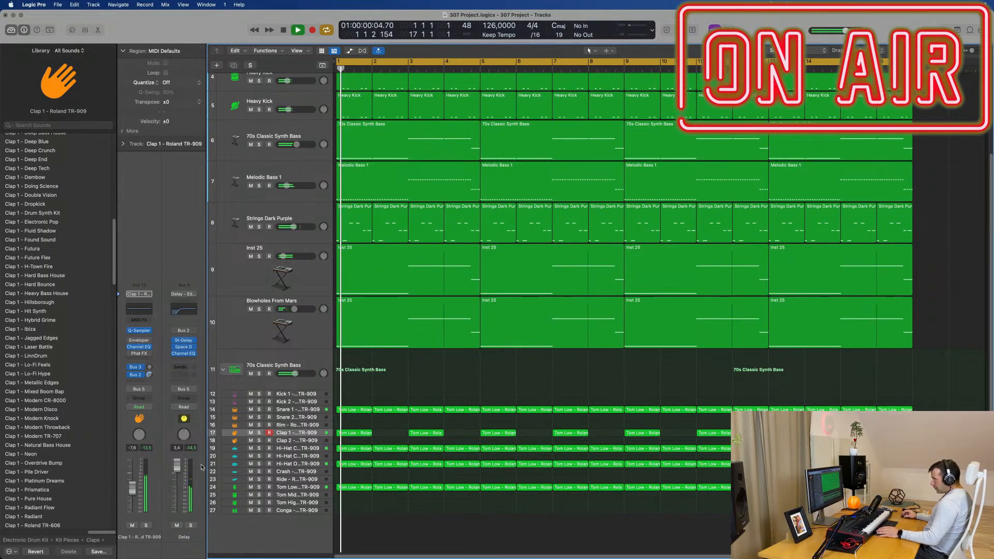
- Lower the Clap 1 track's volume to about -8.0 dB and replay the loop from bar 1
{"action": "left_click_drag", "start_coordinate": [131, 490], "coordinate": [132, 492]}
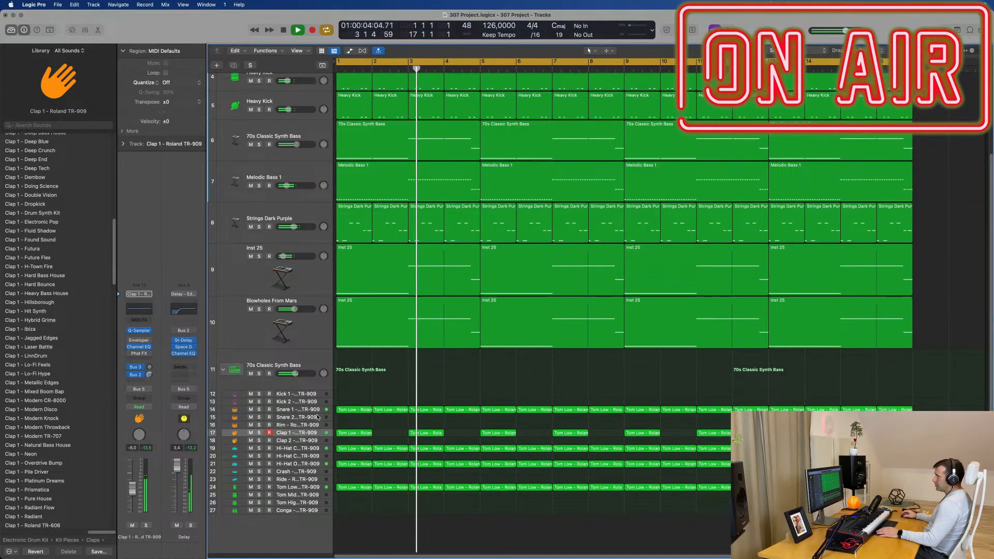
{"action": "key", "text": "Return"}
- Copy all Clap 1 regions to the Clap 2 track, offset slightly later than the originals, and replay from bar 1
{"action": "left_click", "coordinate": [359, 433]}
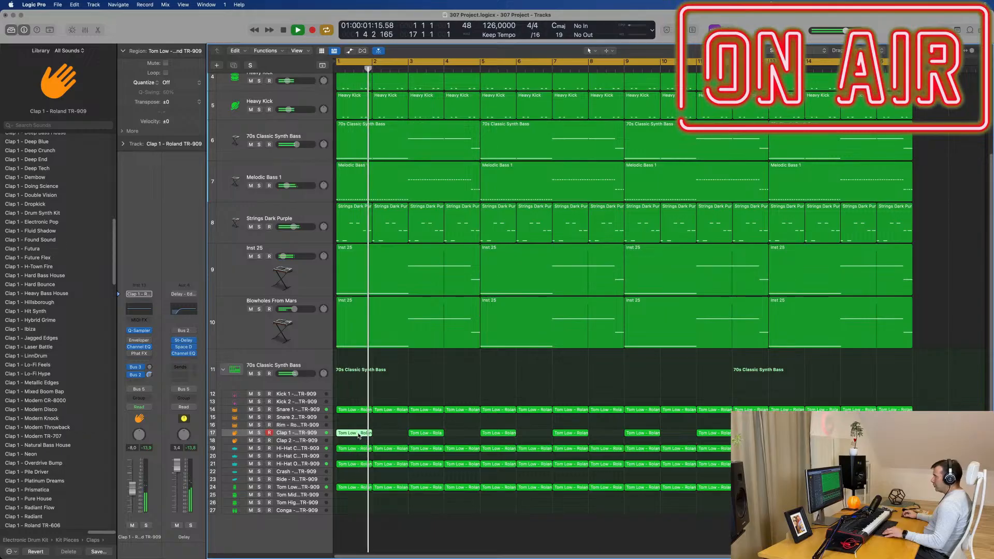
{"action": "key", "text": "shift+f"}
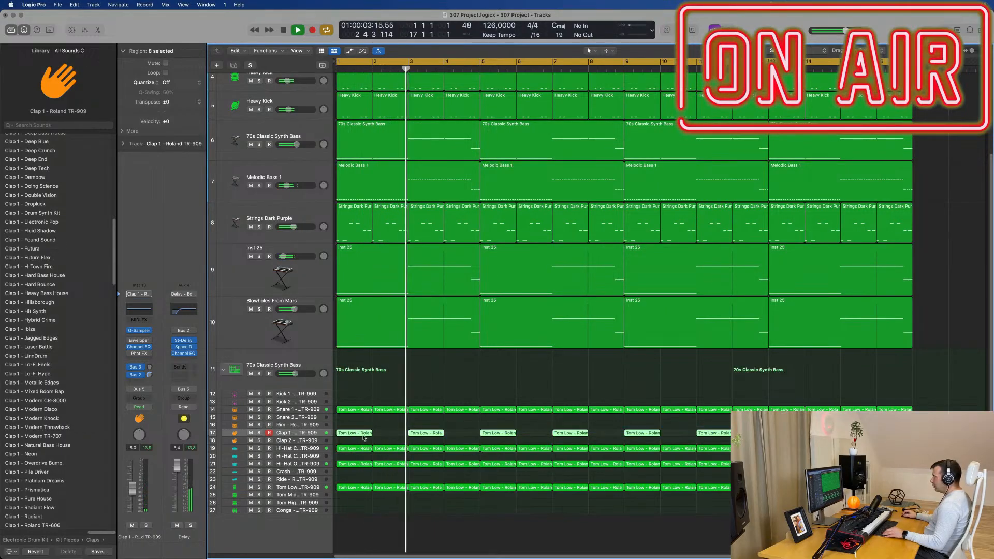
{"action": "left_click_drag", "start_coordinate": [358, 434], "coordinate": [358, 443]}
{"action": "key", "text": "Return"}
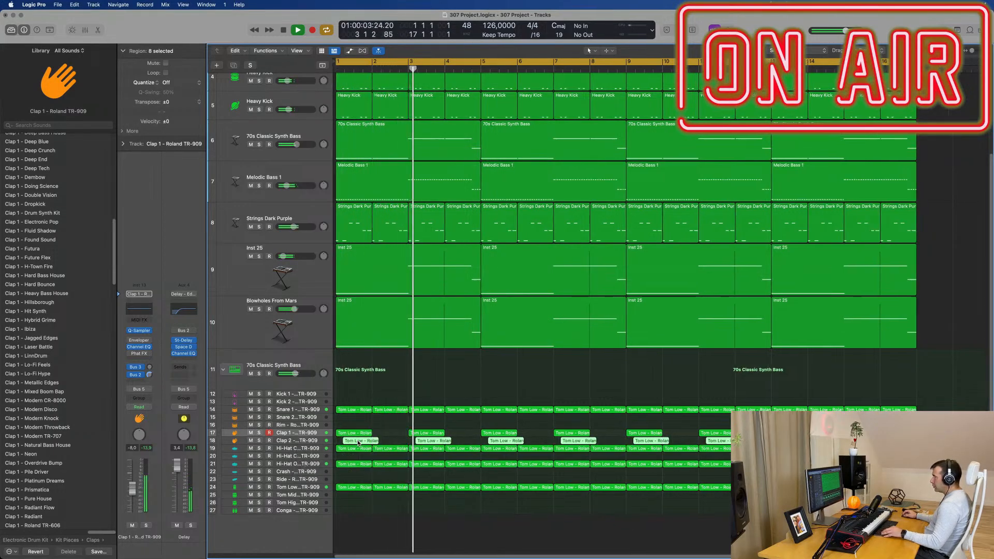
{"action": "key", "text": "super+Right"}
{"action": "key", "text": "super+Right"}
{"action": "key", "text": "Return"}
{"action": "key", "text": "space"}
{"action": "key", "text": "space"}
{"action": "key", "text": "Return"}
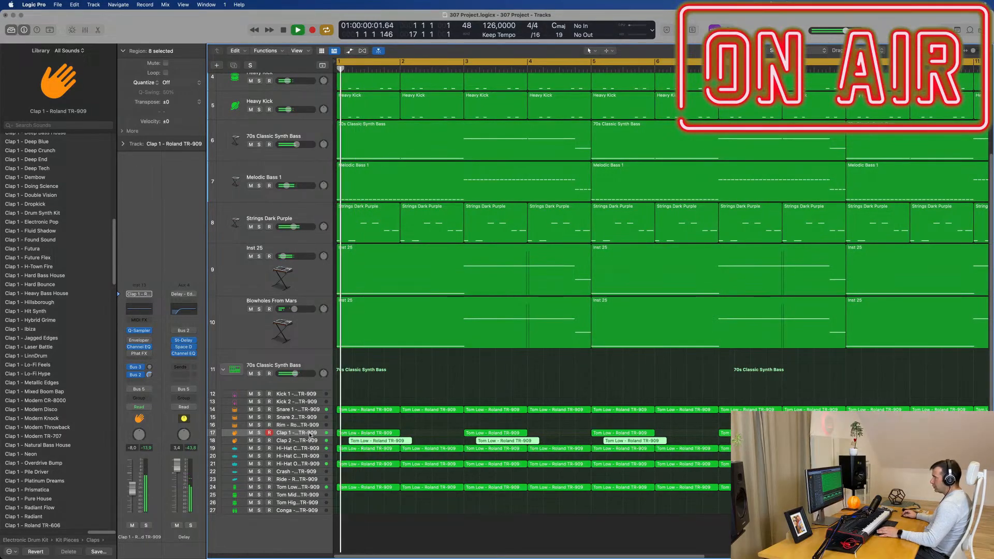
- Load the Reverse Clap - Deep End sound on the Clap 2 track
{"action": "left_click", "coordinate": [322, 440]}
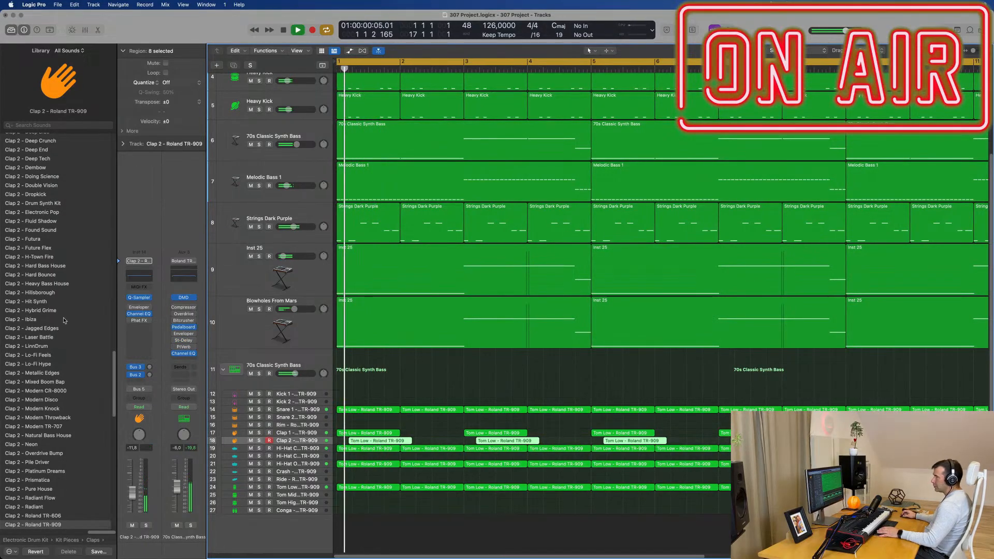
{"action": "scroll", "coordinate": [89, 360], "scroll_direction": "down", "scroll_amount": 12}
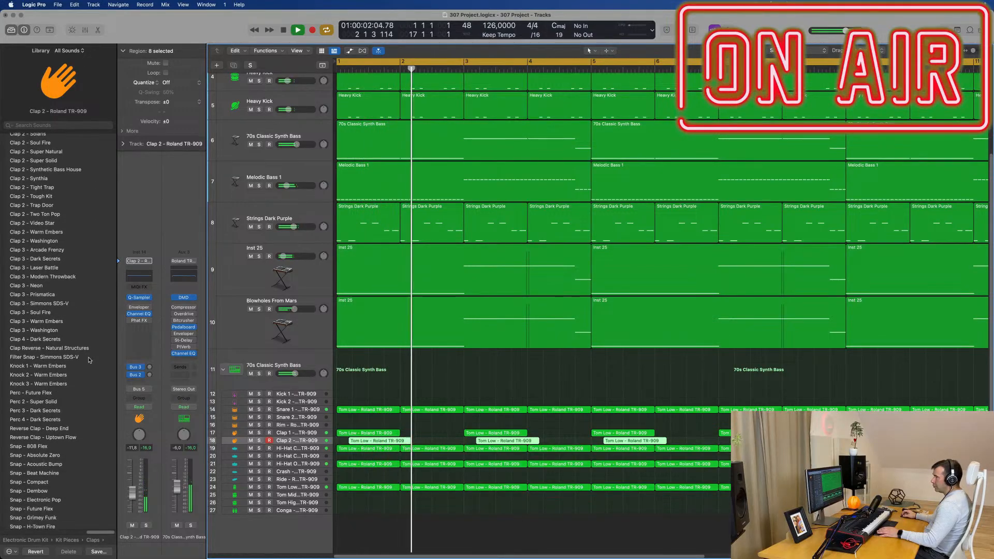
{"action": "left_click", "coordinate": [50, 403]}
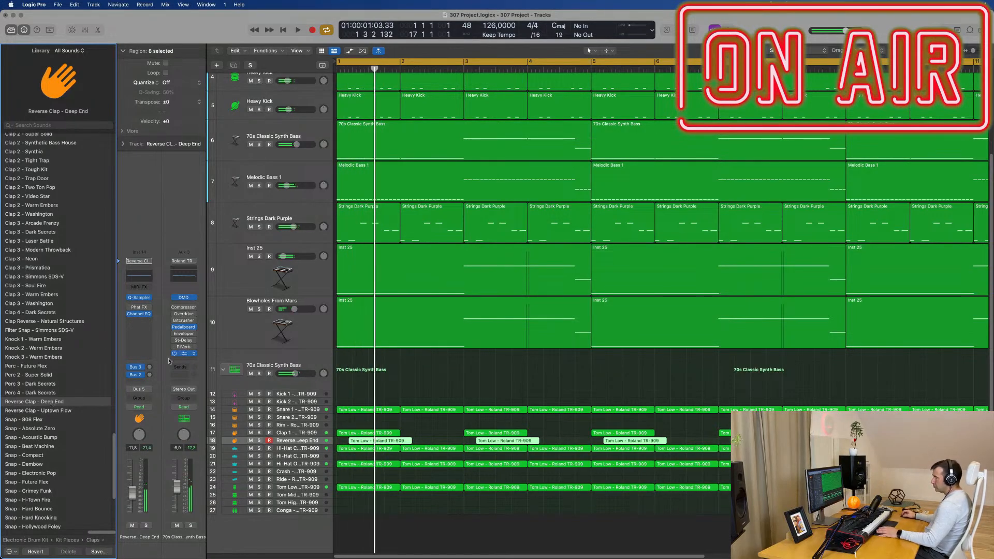
- Raise the reverse clap track's Bus 3 and Bus 2 sends while replaying the loop
{"action": "left_click", "coordinate": [149, 369]}
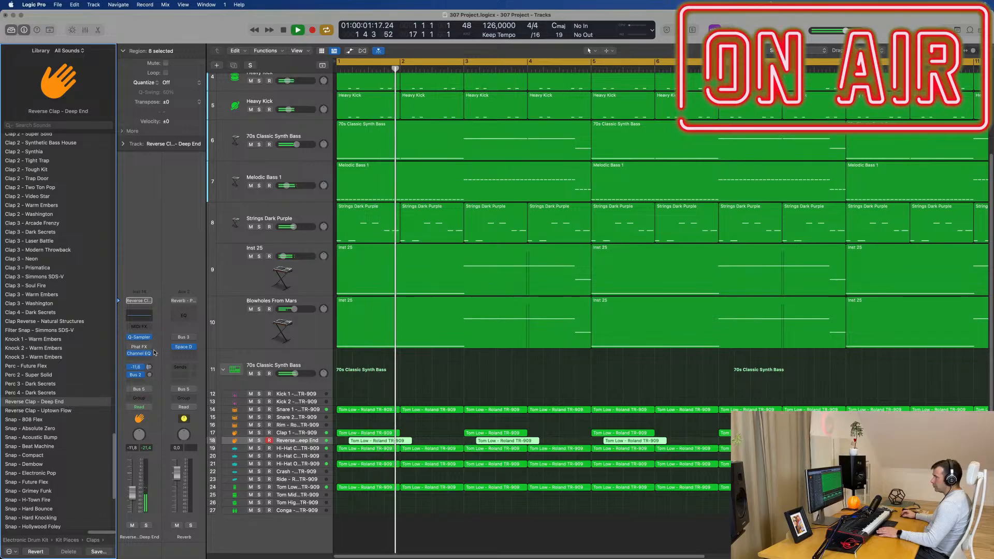
{"action": "left_click_drag", "start_coordinate": [150, 366], "coordinate": [160, 353]}
{"action": "key", "text": "Return"}
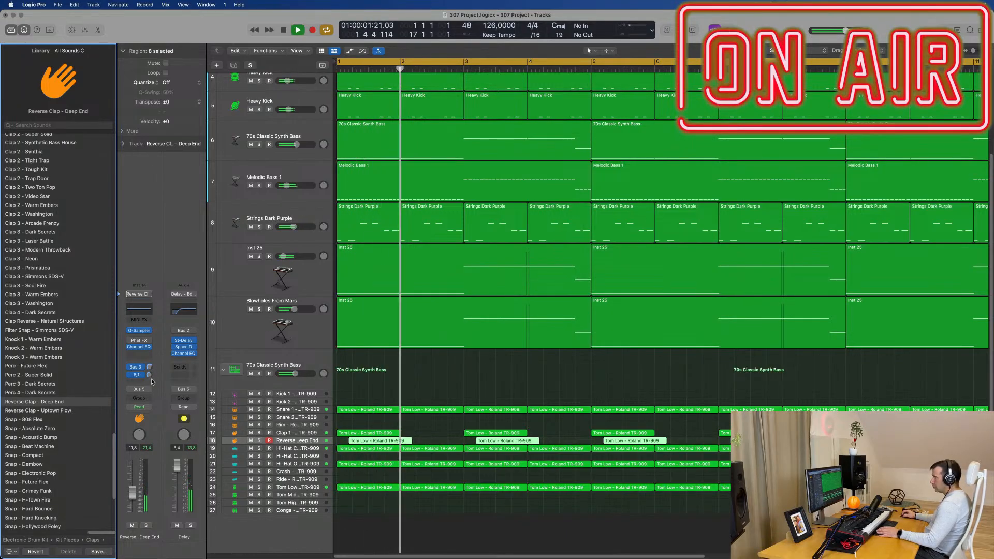
{"action": "scroll", "coordinate": [437, 383], "scroll_direction": "down", "scroll_amount": 3}
{"action": "scroll", "coordinate": [435, 382], "scroll_direction": "down", "scroll_amount": 2}
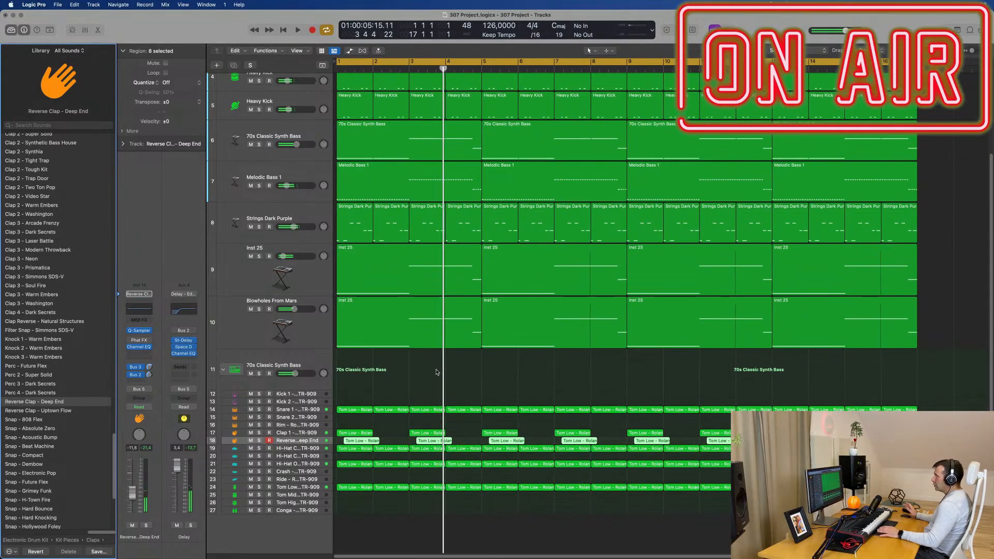
{"action": "key", "text": "space"}
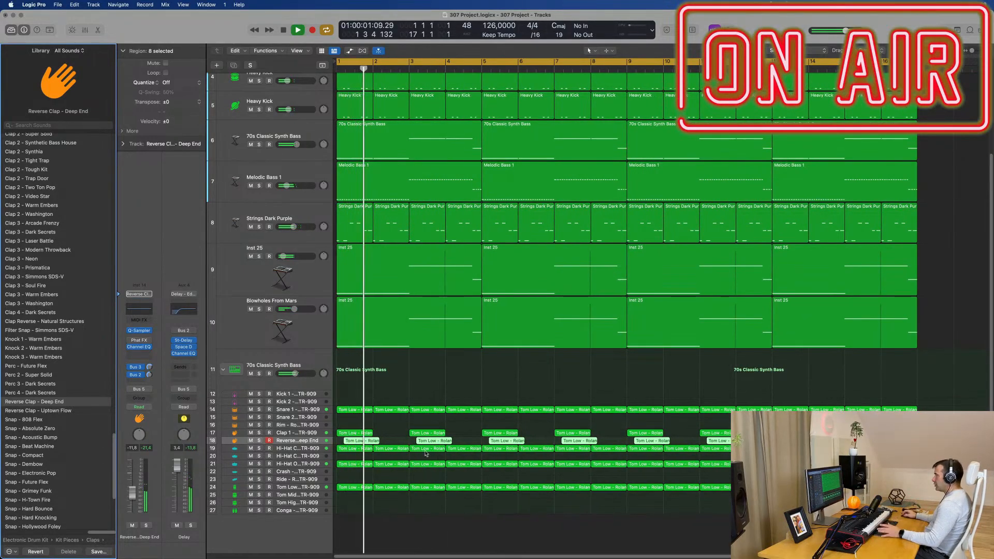
- Delete the paired Clap 1 and reverse clap regions starting in bars 3, 7 and 11
{"action": "left_click_drag", "start_coordinate": [430, 426], "coordinate": [431, 440]}
{"action": "key", "text": "Delete"}
{"action": "left_click_drag", "start_coordinate": [570, 420], "coordinate": [583, 444]}
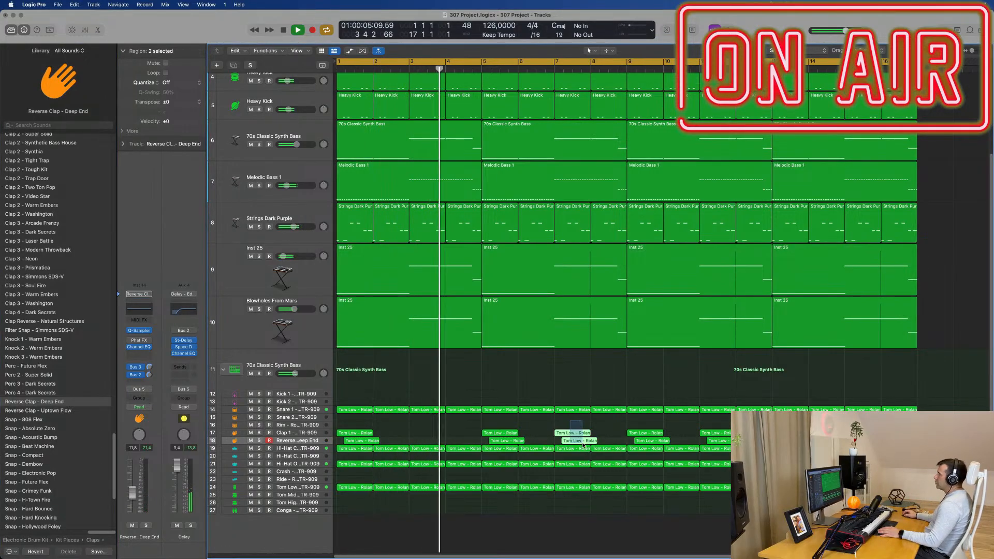
{"action": "key", "text": "Delete"}
{"action": "left_click_drag", "start_coordinate": [696, 422], "coordinate": [727, 443]}
{"action": "key", "text": "Delete"}
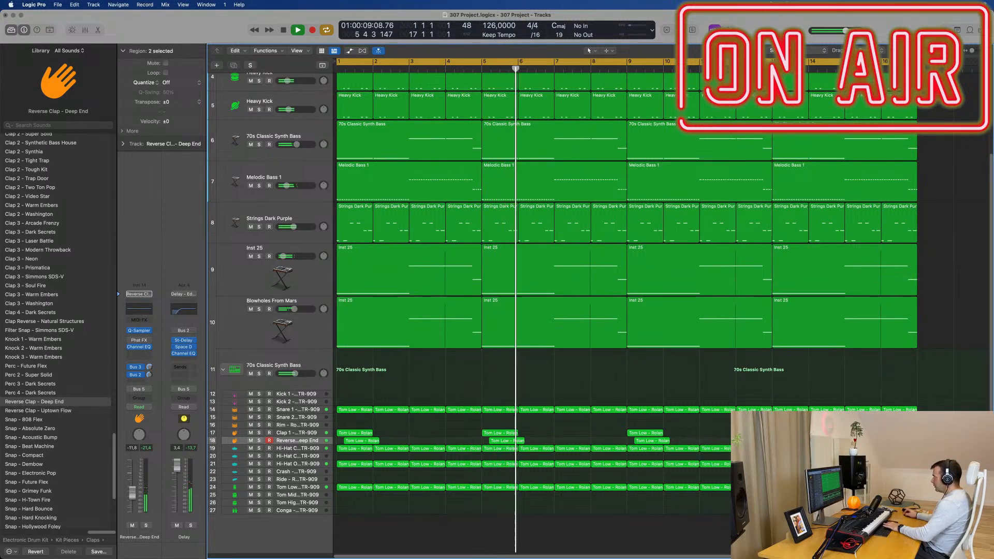
- Replay the loop and copy the first reverse clap region to the Crash track at bar 2
{"action": "key", "text": "Return"}
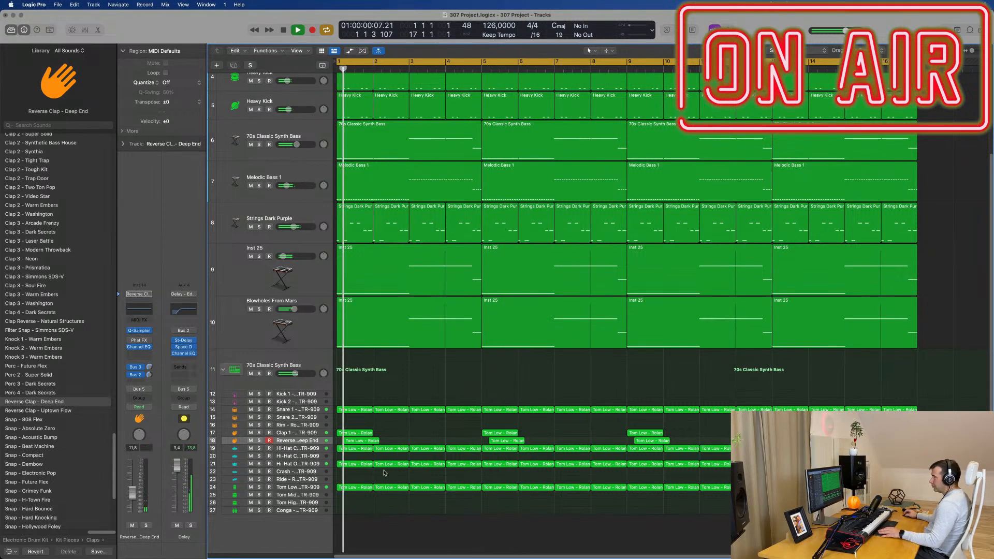
{"action": "left_click", "coordinate": [364, 442]}
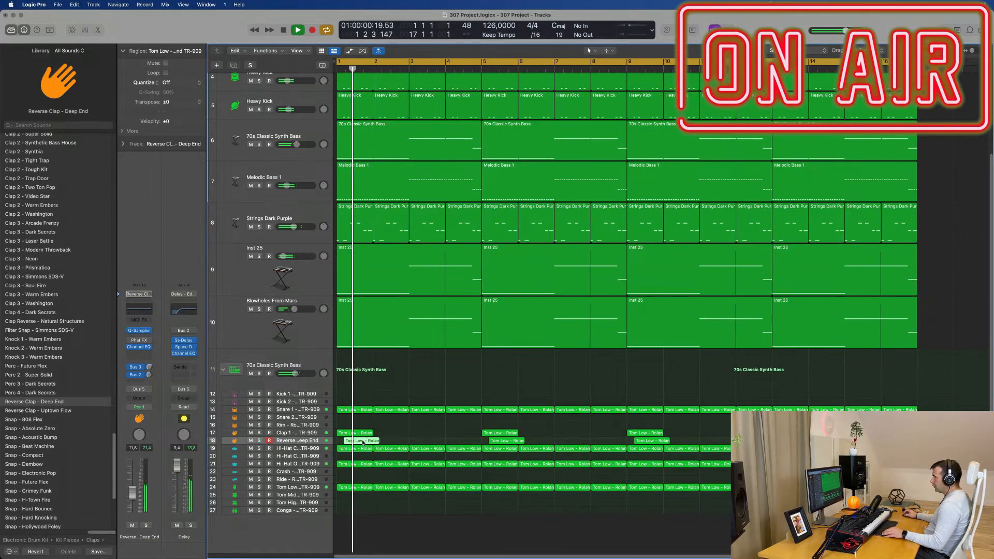
{"action": "left_click_drag", "start_coordinate": [364, 444], "coordinate": [390, 472]}
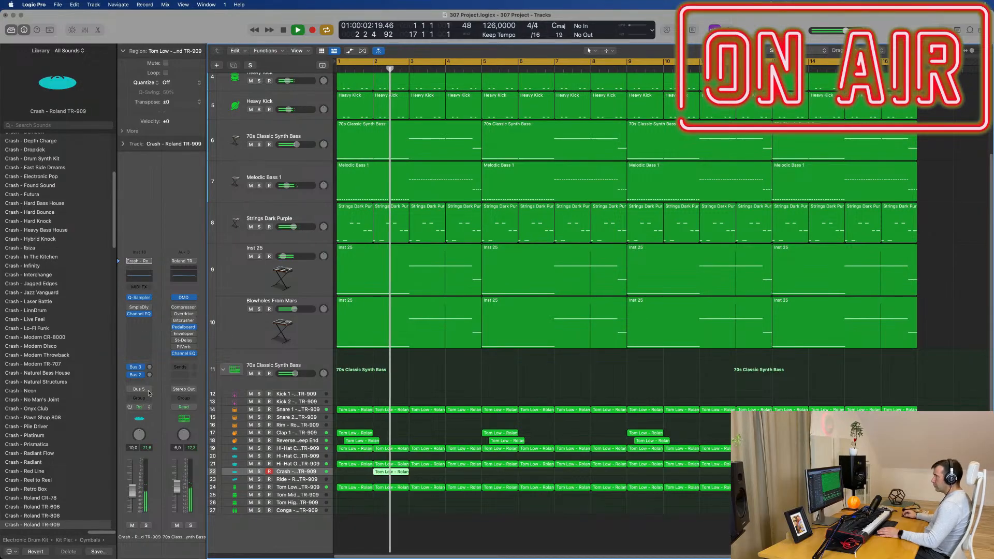
- Add a Bus 4 send to the Crash track, set it to about -4.5 dB and replay from bar 1
{"action": "left_click", "coordinate": [135, 382]}
{"action": "mouse_move", "coordinate": [139, 393]}
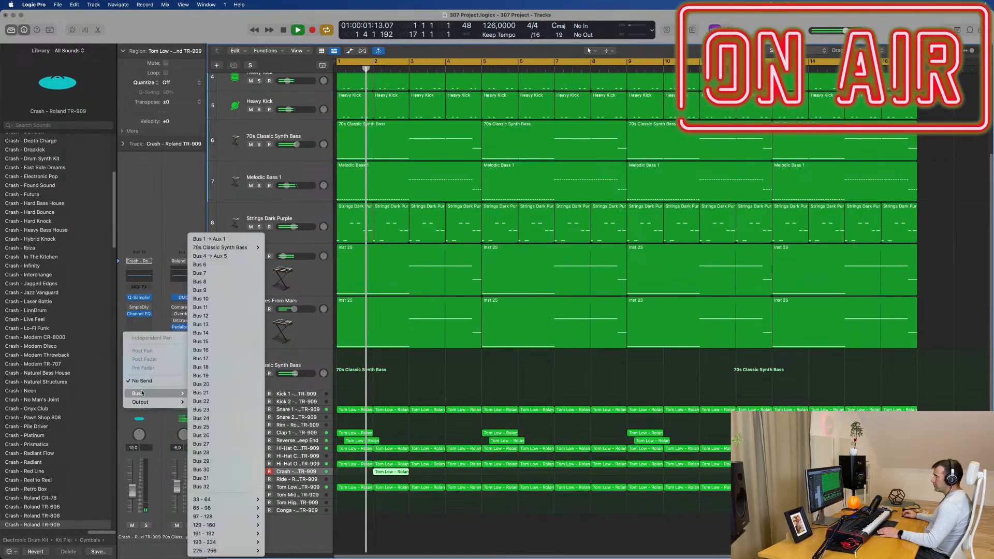
{"action": "left_click", "coordinate": [198, 257]}
{"action": "key", "text": "Return"}
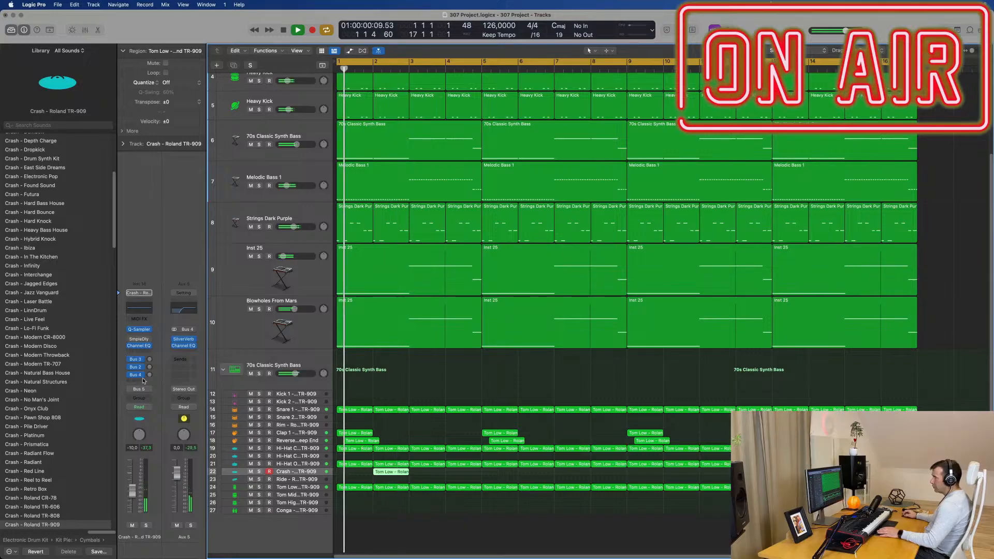
{"action": "left_click_drag", "start_coordinate": [149, 374], "coordinate": [157, 337]}
{"action": "left_click_drag", "start_coordinate": [150, 375], "coordinate": [149, 376]}
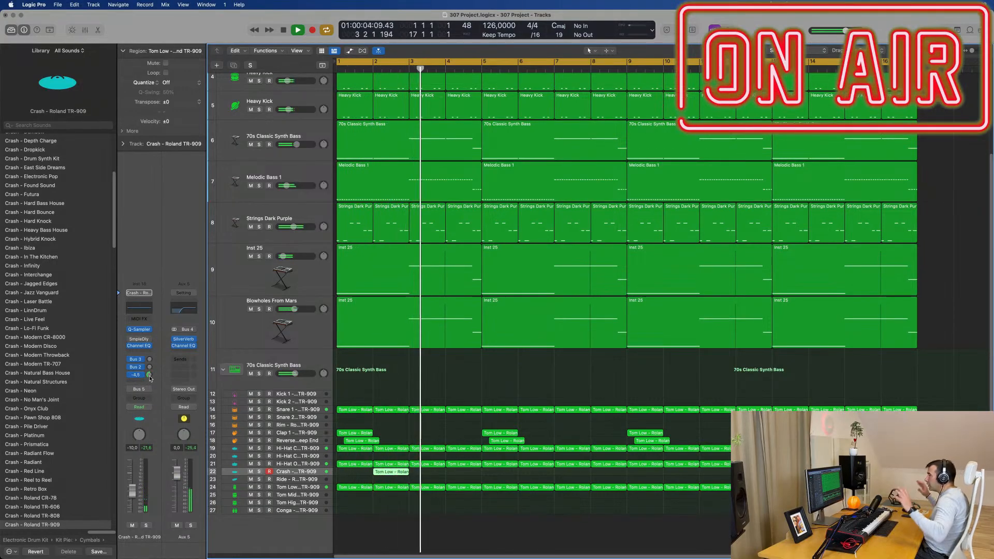
{"action": "key", "text": "Return"}
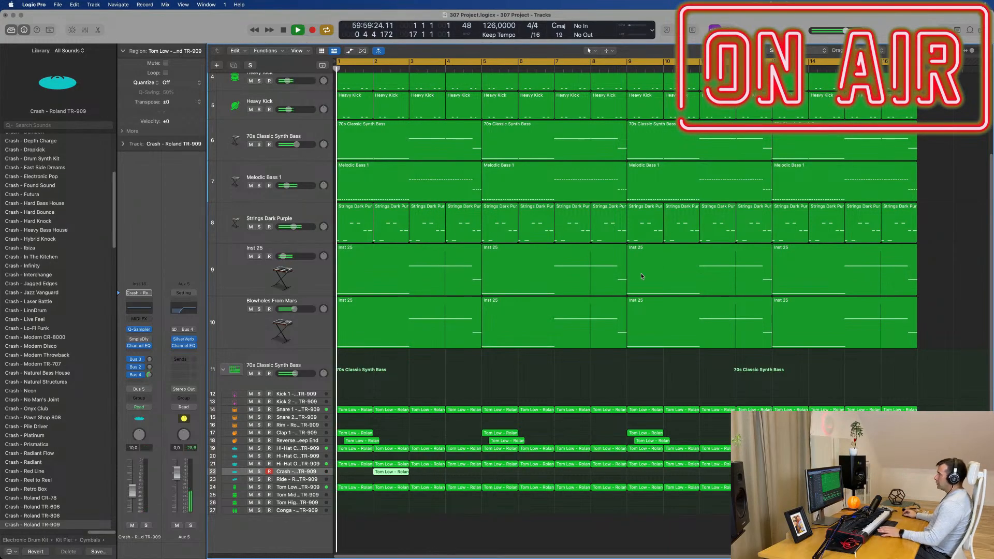
{"action": "key", "text": "space"}
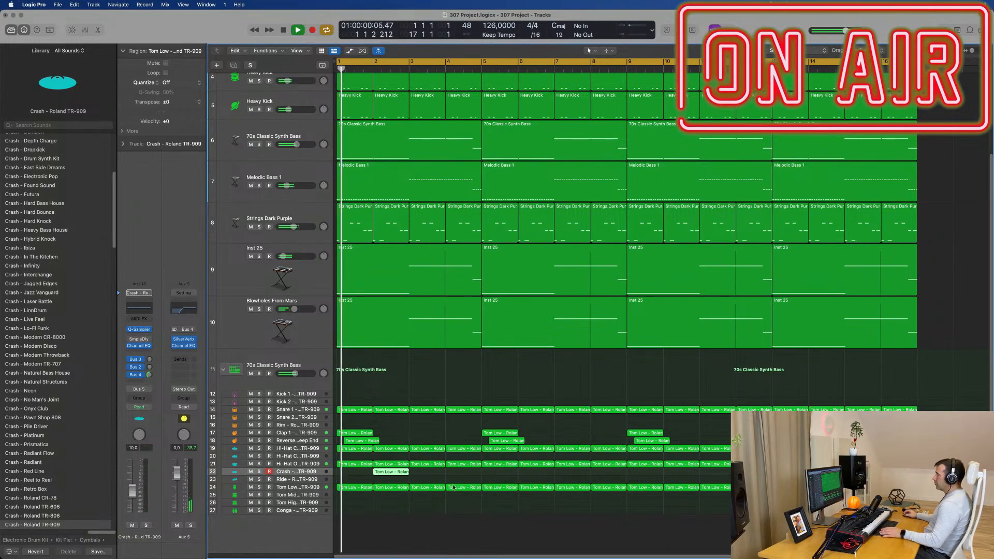
- Copy the Crash region from bar 2 to bar 6, then copy both regions eight bars later, starting at bar 10
{"action": "left_click_drag", "start_coordinate": [392, 473], "coordinate": [536, 474]}
{"action": "left_click", "coordinate": [388, 472], "text": "shift"}
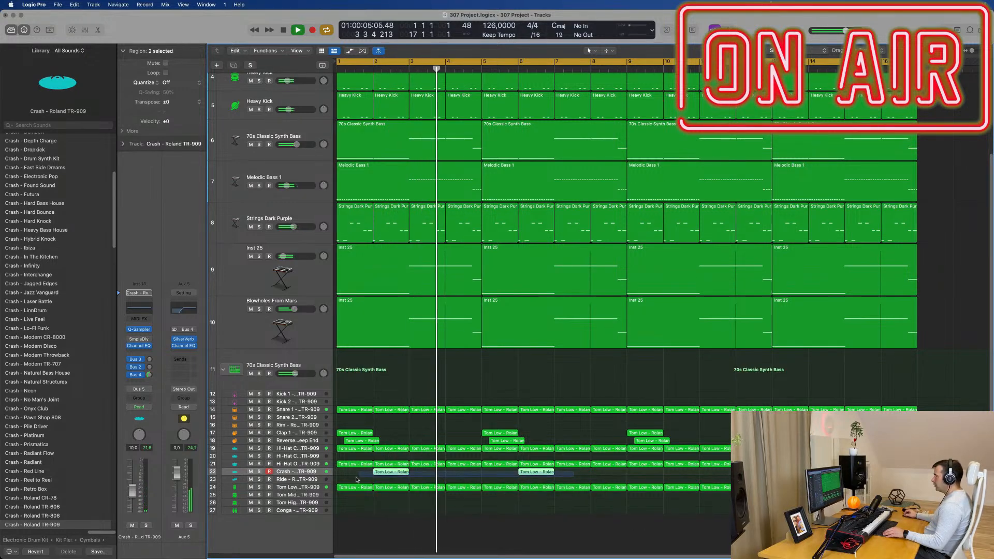
{"action": "left_click_drag", "start_coordinate": [388, 473], "coordinate": [682, 473]}
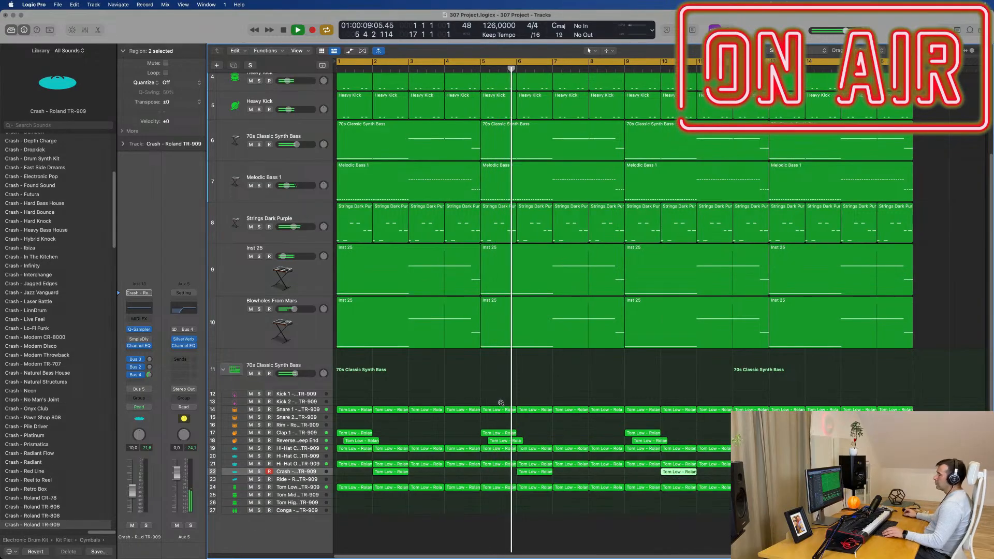
{"action": "left_click", "coordinate": [392, 375]}
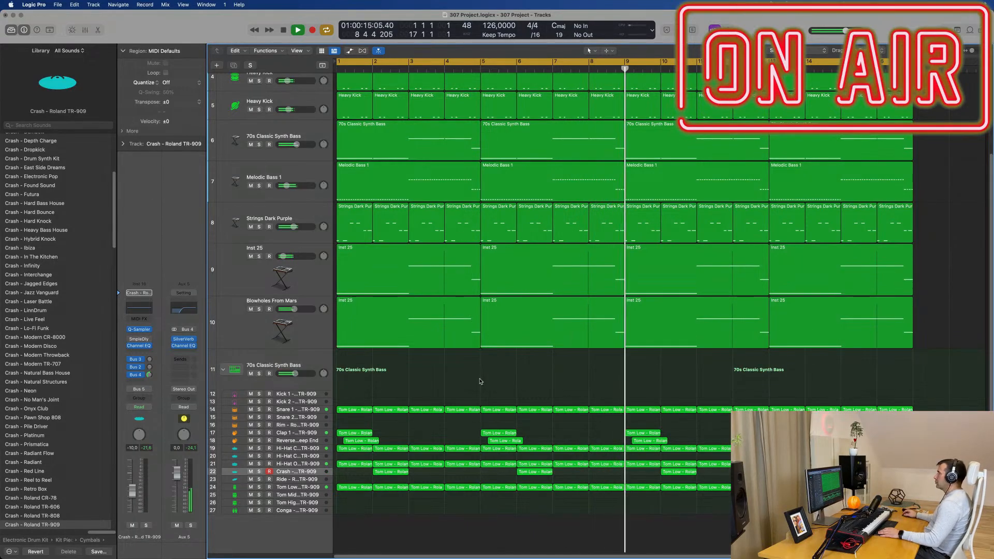
- Duplicate the Blowholes From Mars track with its settings and replace the new track's Alchemy instrument with Retro Synth
{"action": "scroll", "coordinate": [481, 382], "scroll_direction": "up", "scroll_amount": 3}
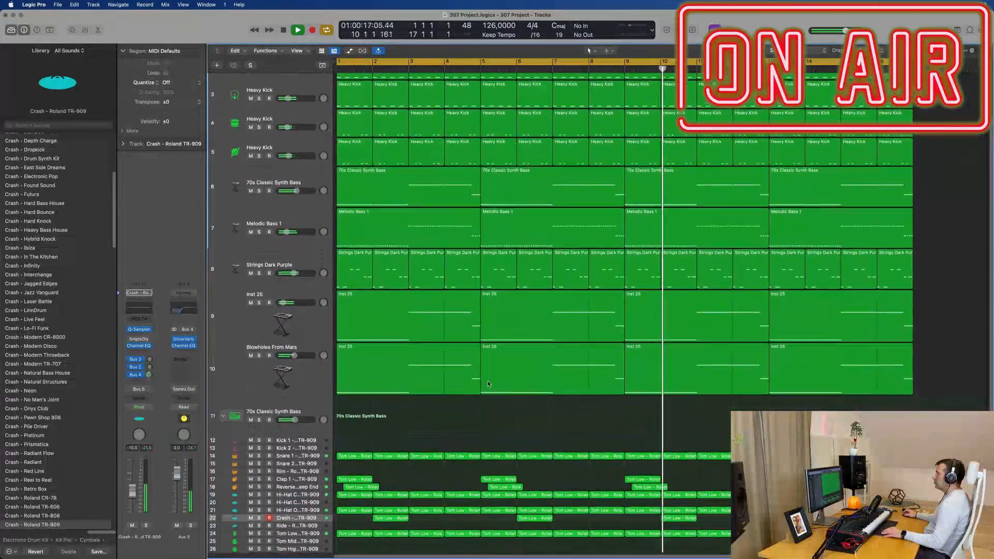
{"action": "scroll", "coordinate": [487, 382], "scroll_direction": "down", "scroll_amount": 1}
{"action": "key", "text": "super+Up"}
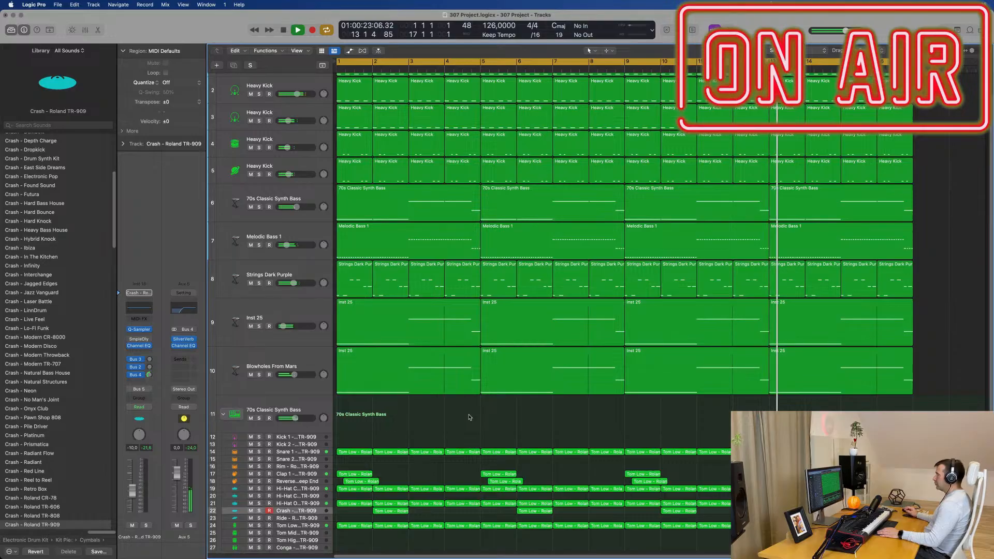
{"action": "left_click", "coordinate": [305, 392]}
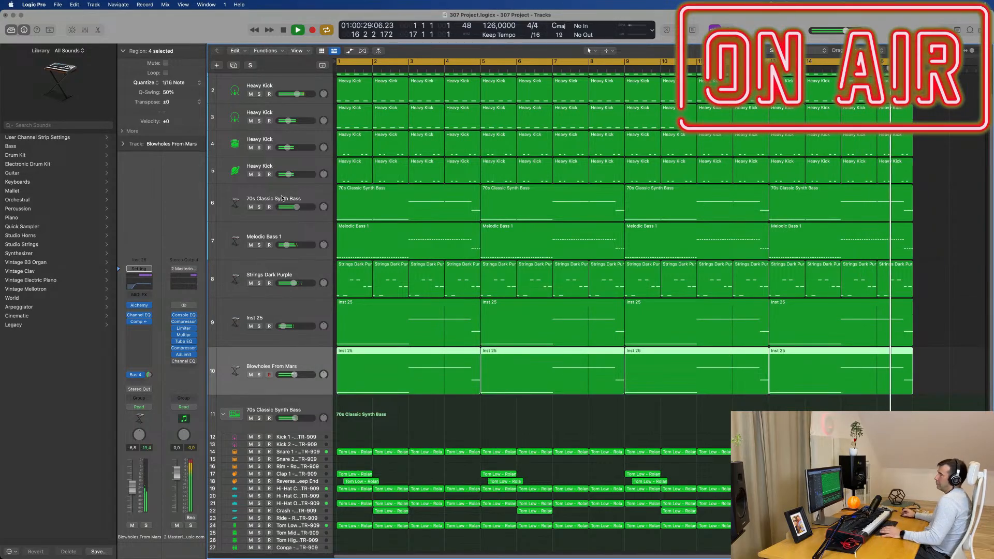
{"action": "left_click", "coordinate": [234, 65]}
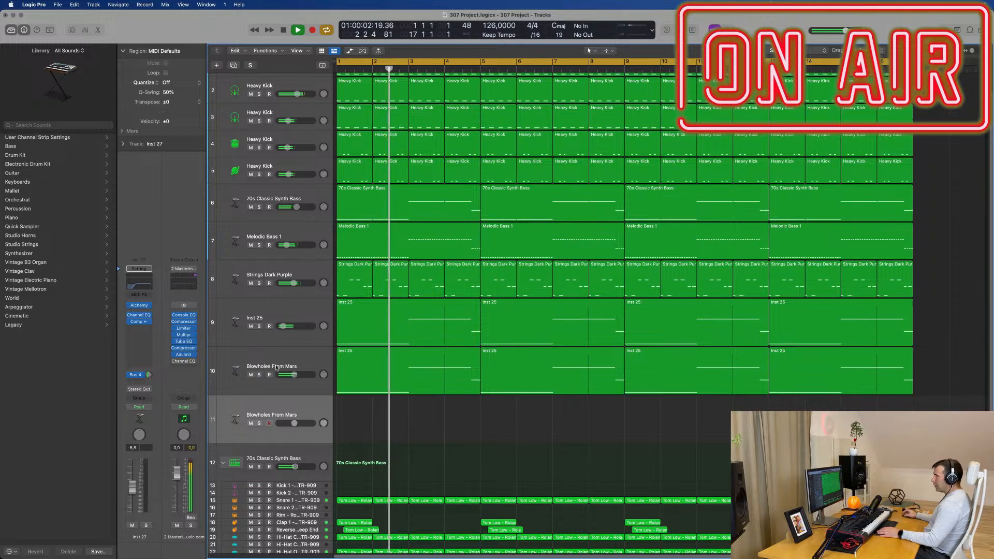
{"action": "left_click", "coordinate": [149, 307]}
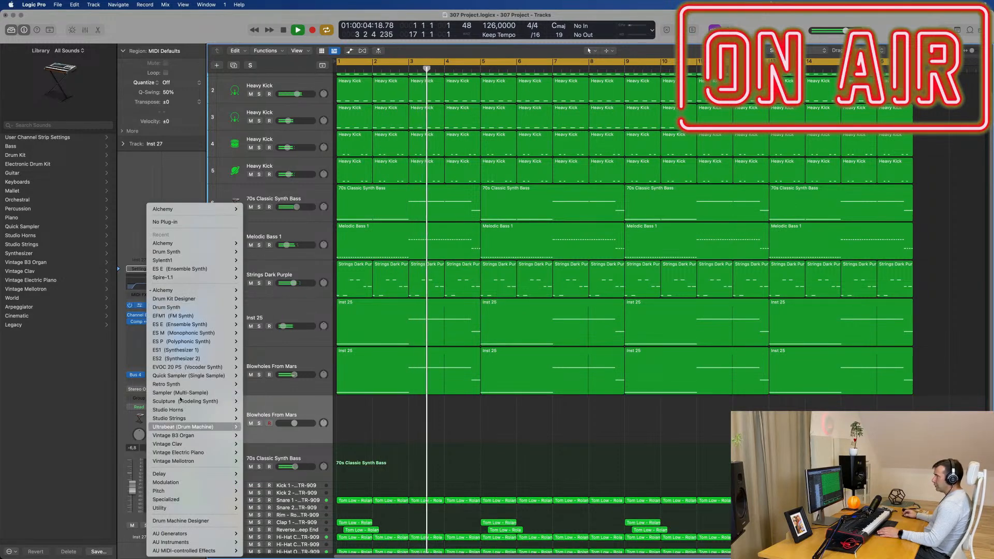
{"action": "left_click", "coordinate": [251, 386]}
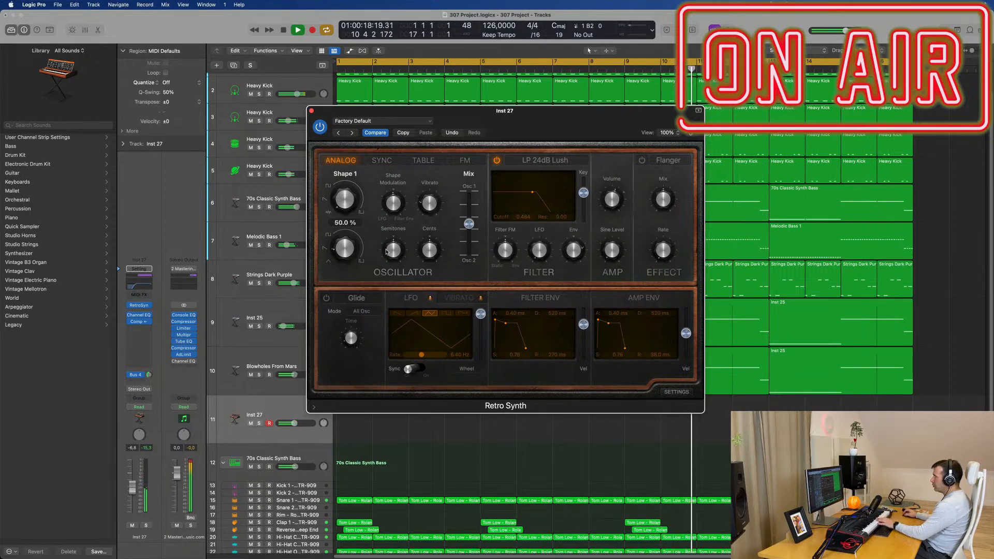
- Shift the Retro Synth oscillator mix fully to Osc 1 and lower the Inst 27 track's volume to about -17.0 dB
{"action": "mouse_move", "coordinate": [469, 225]}
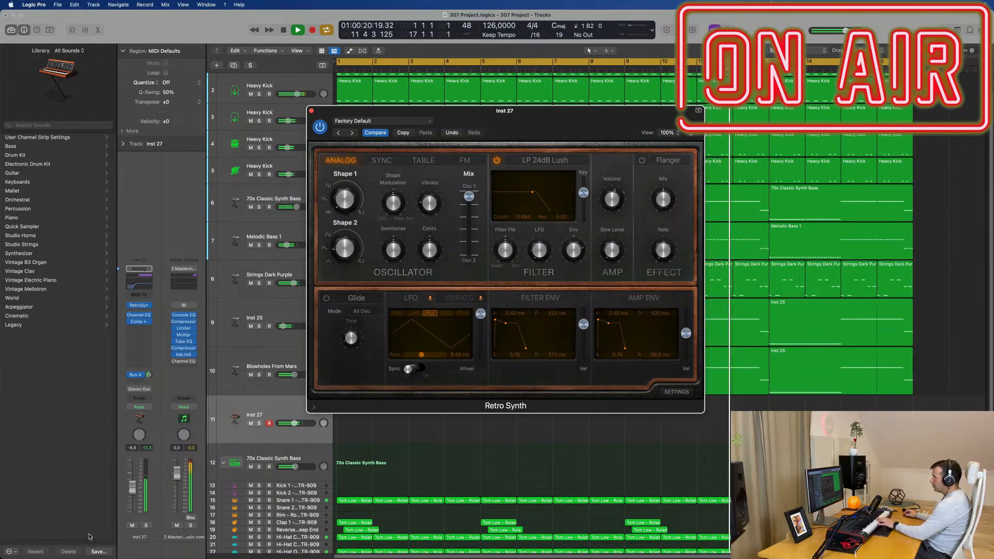
{"action": "left_click_drag", "start_coordinate": [132, 499], "coordinate": [136, 502]}
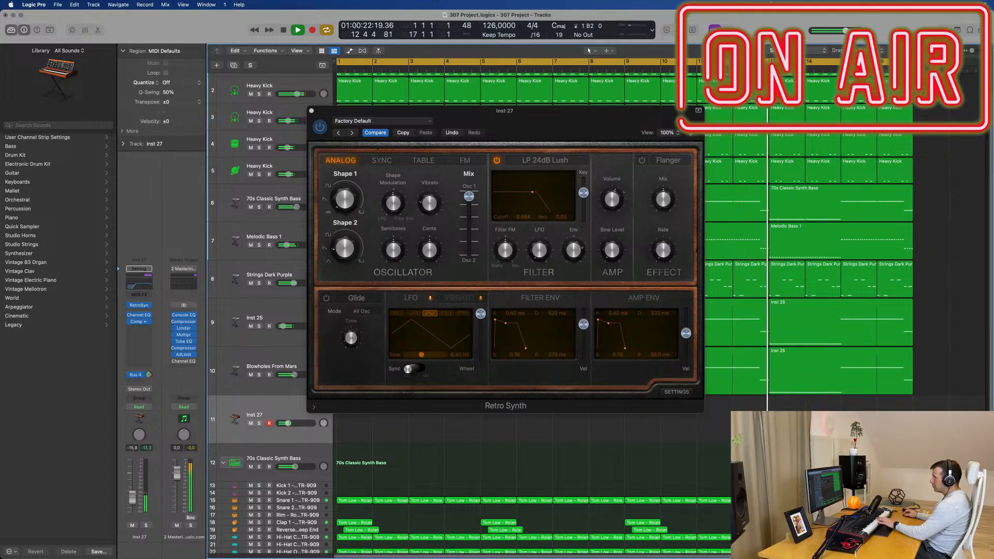
{"action": "left_click", "coordinate": [149, 374]}
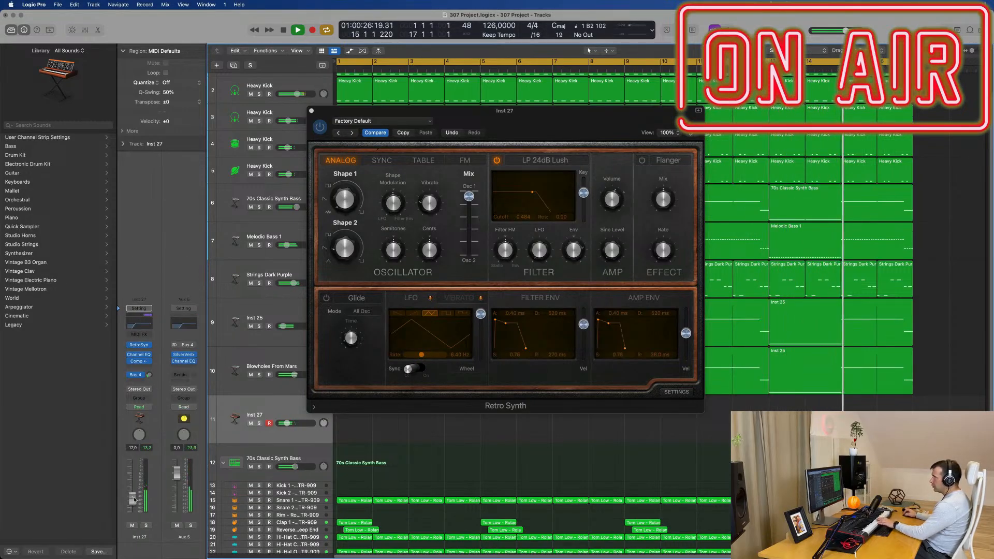
- Set the Retro Synth filter's cutoff to about 0.344 and its resonance to about 0.17
{"action": "left_click_drag", "start_coordinate": [536, 189], "coordinate": [529, 186]}
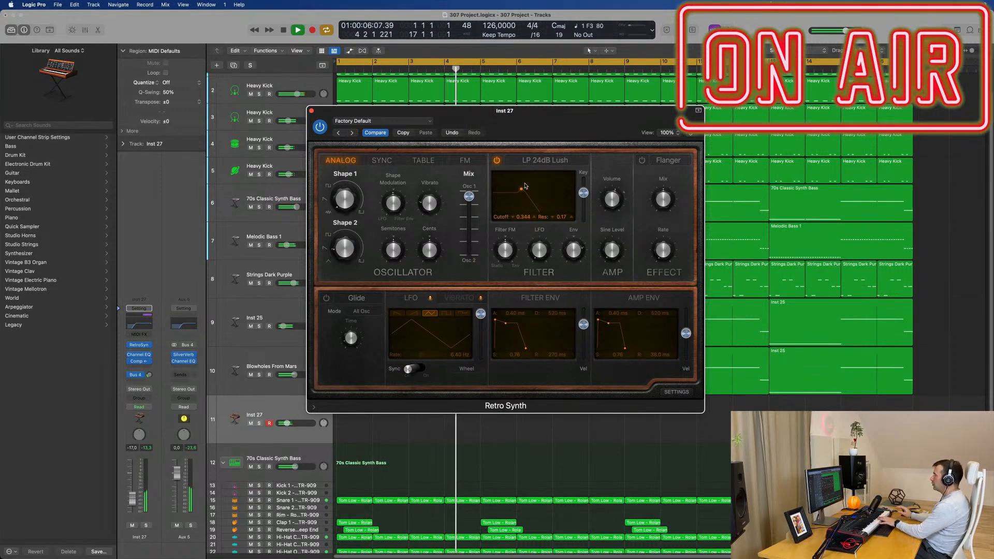
- Record a Retro Synth phrase on the Inst 27 track, move its region to bar 1 and open it in the Piano Roll
{"action": "left_click_drag", "start_coordinate": [550, 116], "coordinate": [723, 112]}
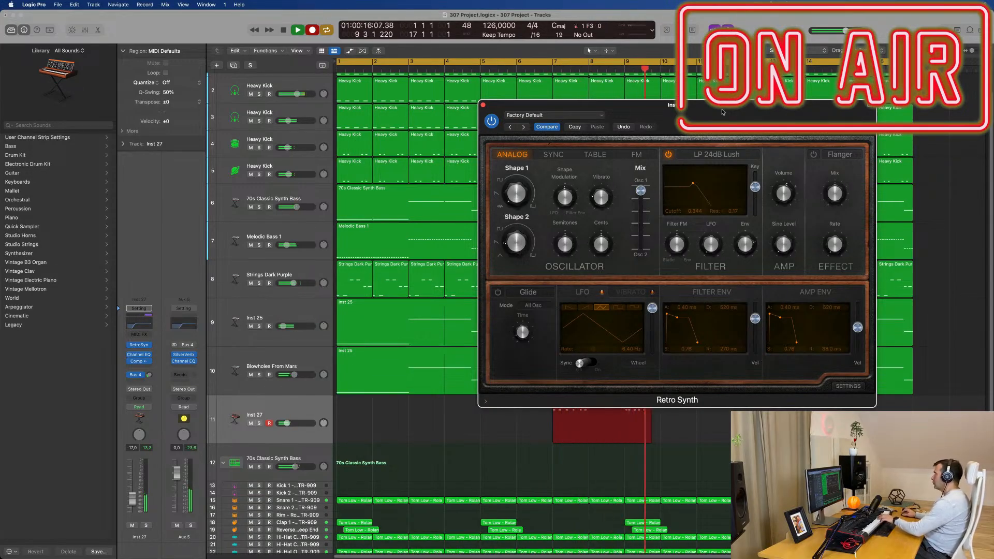
{"action": "key", "text": "space"}
{"action": "key", "text": "space"}
{"action": "left_click_drag", "start_coordinate": [726, 115], "coordinate": [977, 112]}
{"action": "key", "text": "space"}
{"action": "left_click_drag", "start_coordinate": [564, 409], "coordinate": [357, 410]}
{"action": "double_click", "coordinate": [371, 403]}
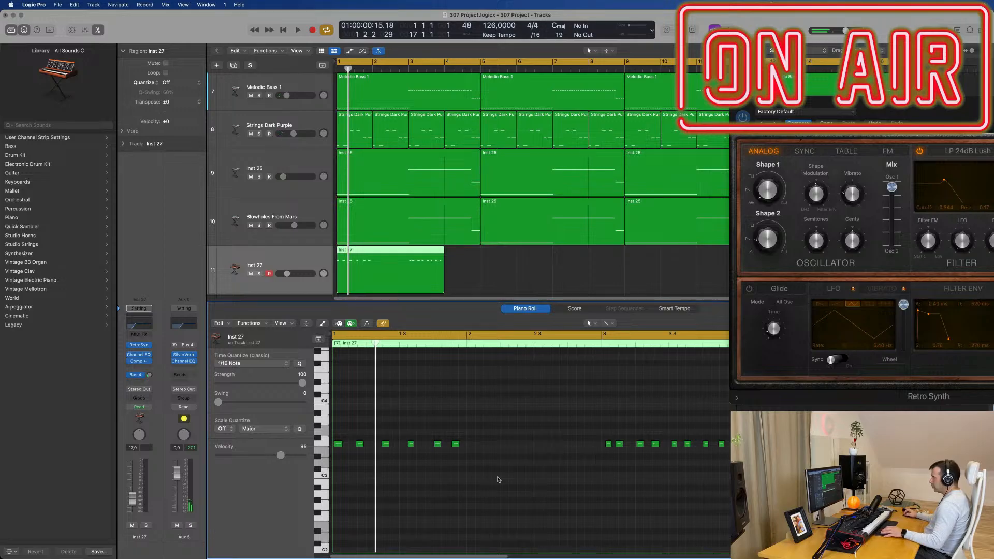
- Quantize the Inst 27 region's notes to 1/16 Note, close the Retro Synth window and play the part from the start
{"action": "key", "text": "space"}
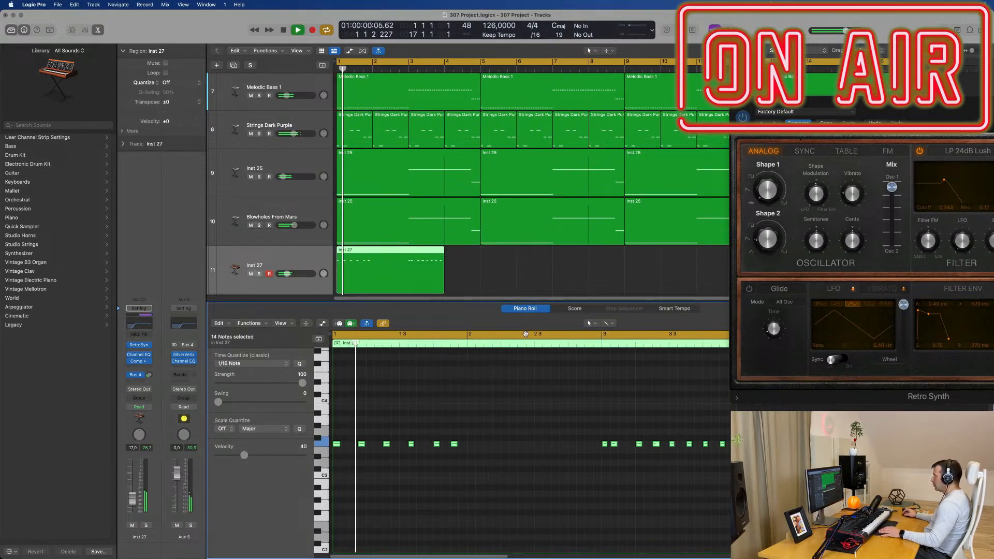
{"action": "left_click_drag", "start_coordinate": [895, 105], "coordinate": [545, 104]}
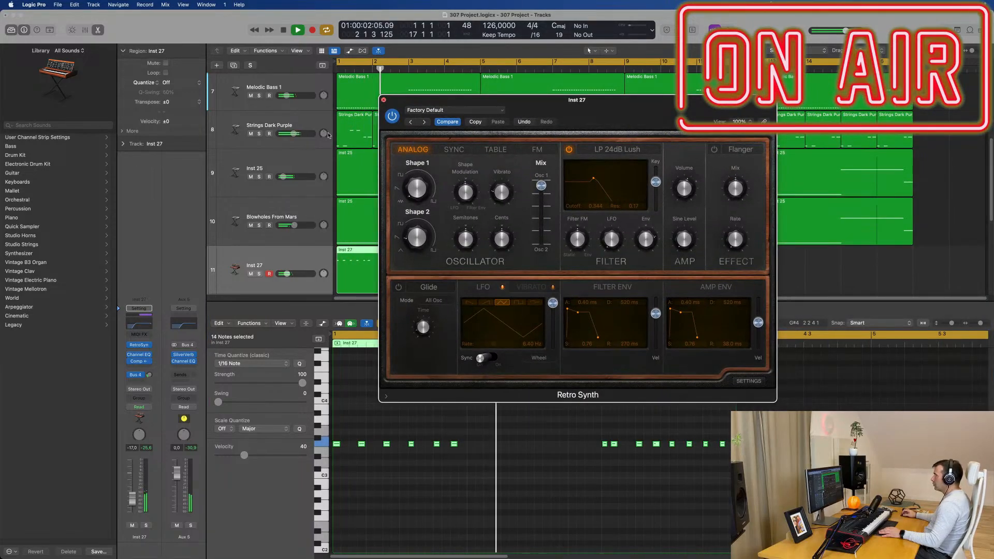
{"action": "left_click", "coordinate": [383, 100]}
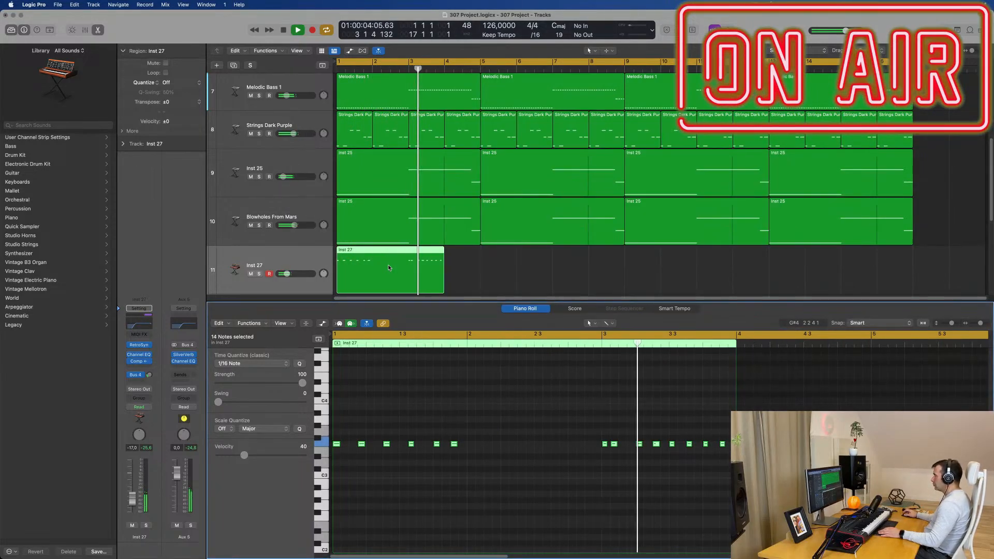
{"action": "key", "text": "space"}
{"action": "key", "text": "space"}
{"action": "key", "text": "space"}
{"action": "key", "text": "Return"}
{"action": "key", "text": "space"}
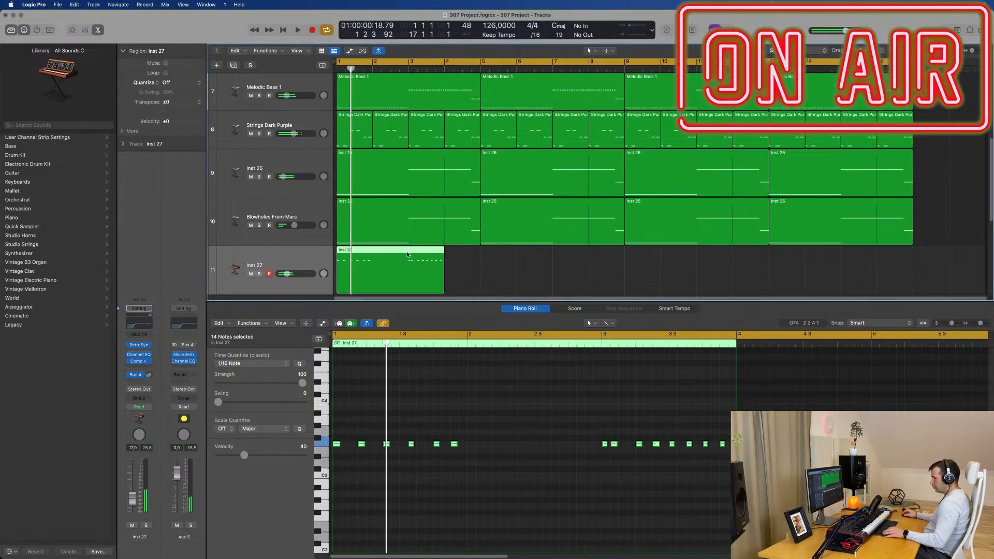
- Shorten the Inst 27 region so it ends at bar 3 and lower the track's volume to about -18.0 dB during playback
{"action": "key", "text": "x"}
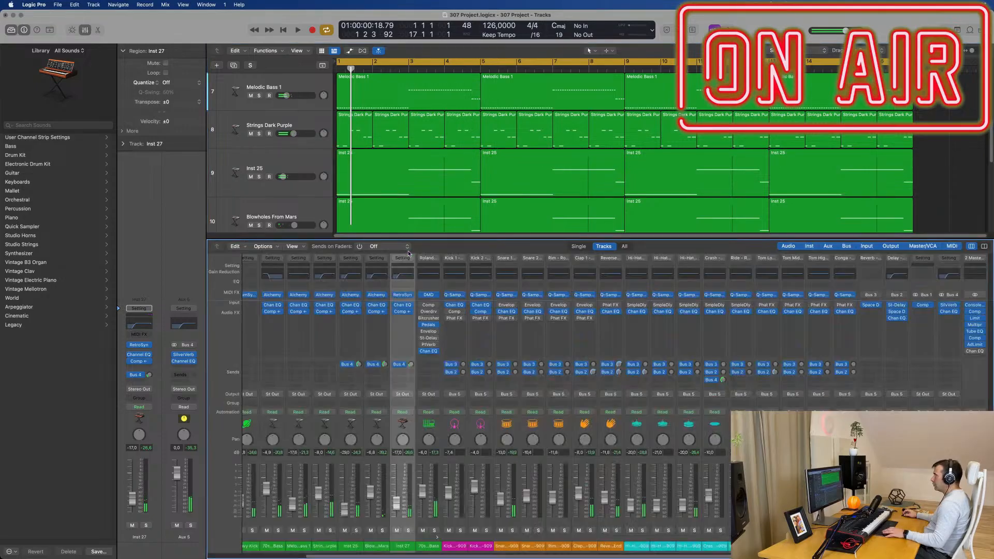
{"action": "key", "text": "x"}
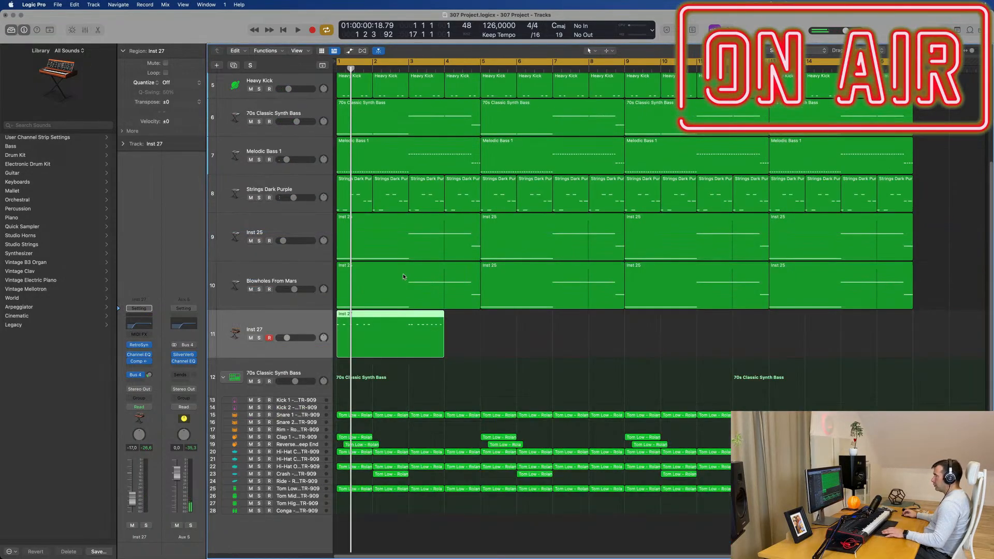
{"action": "left_click_drag", "start_coordinate": [444, 354], "coordinate": [408, 354]}
{"action": "key", "text": "space"}
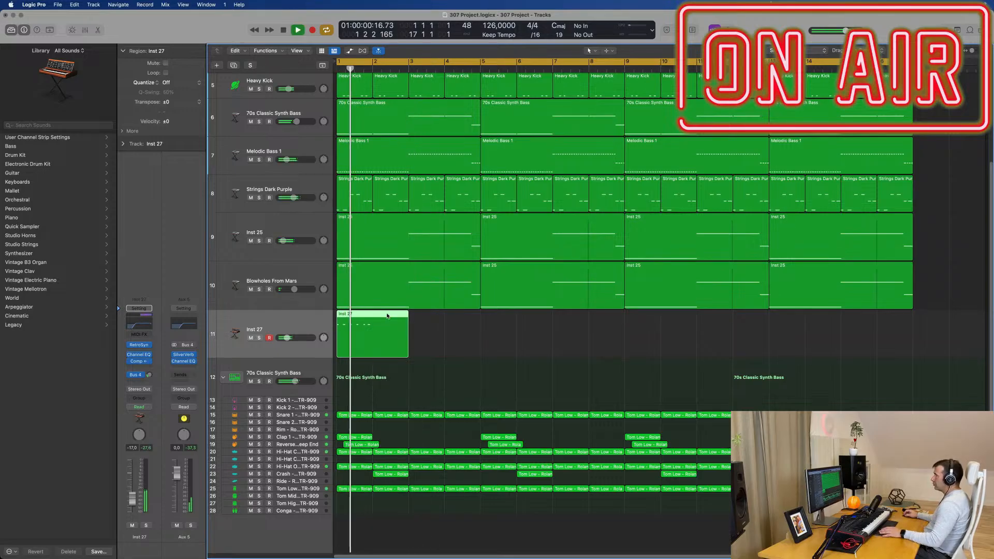
{"action": "key", "text": "Return"}
{"action": "key", "text": "space"}
{"action": "key", "text": "Return"}
{"action": "key", "text": "space"}
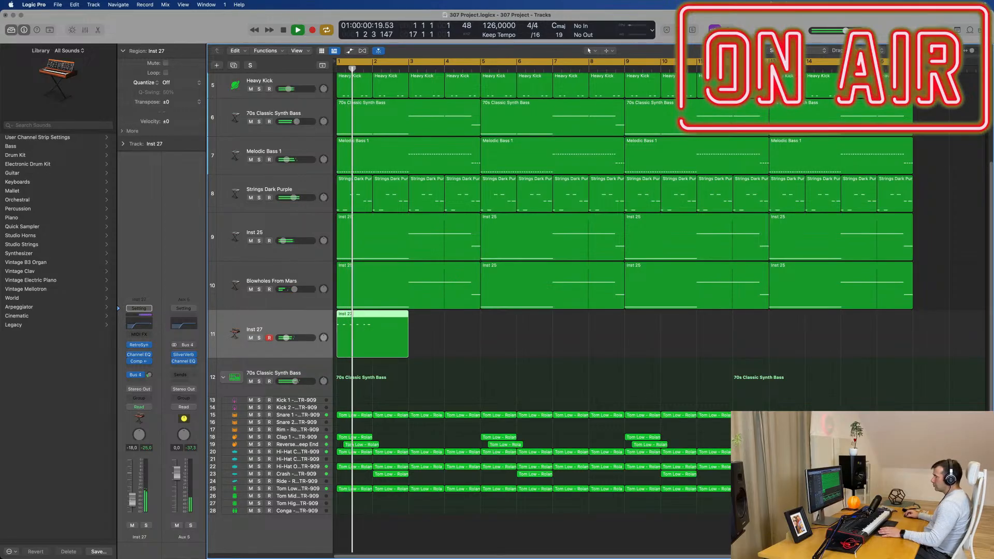
- Move the two-bar Inst 27 region to bar 3 and play the loop to check its placement
{"action": "key", "text": "space"}
{"action": "left_click_drag", "start_coordinate": [392, 319], "coordinate": [459, 320]}
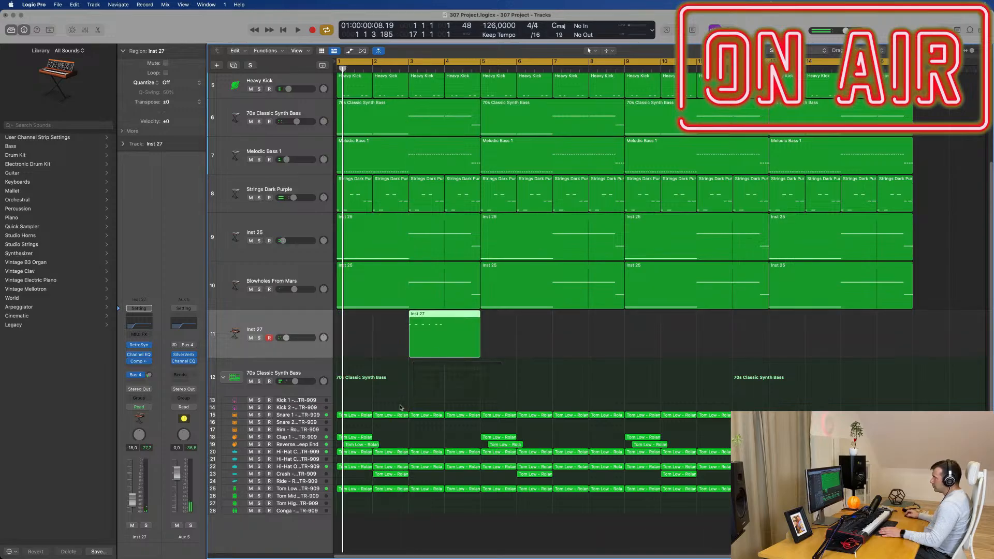
{"action": "key", "text": "space"}
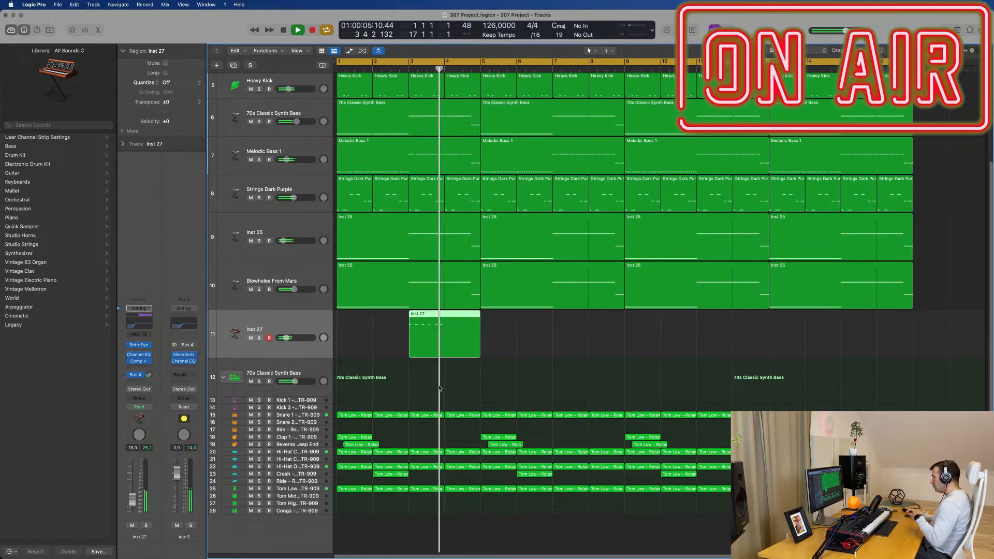
{"action": "key", "text": "space"}
- Set the Inst 27 track's volume to about -17.4 dB and copy its Compressor onto the Aux 5 channel after the Channel EQ
{"action": "key", "text": "space"}
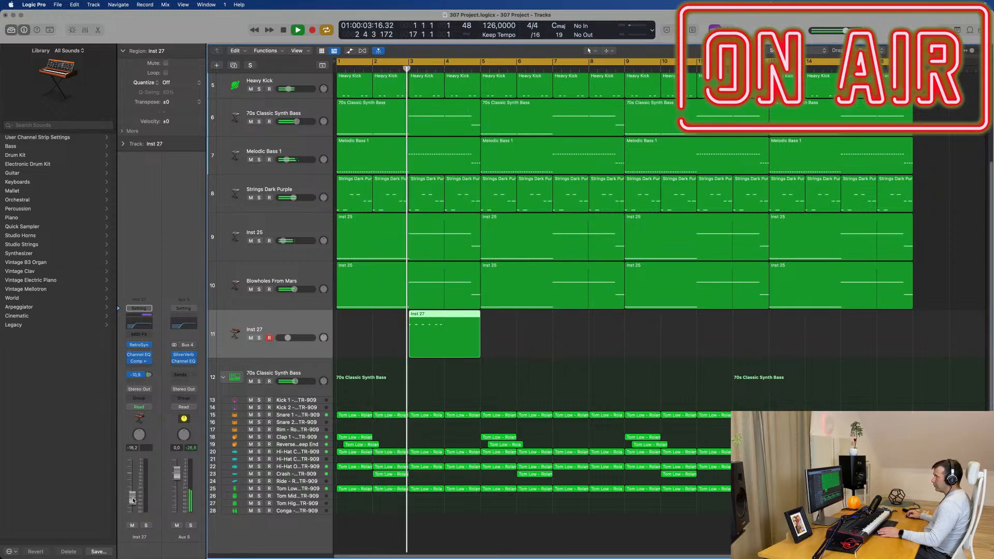
{"action": "left_click_drag", "start_coordinate": [133, 500], "coordinate": [133, 502]}
{"action": "key", "text": "space"}
{"action": "key", "text": "space"}
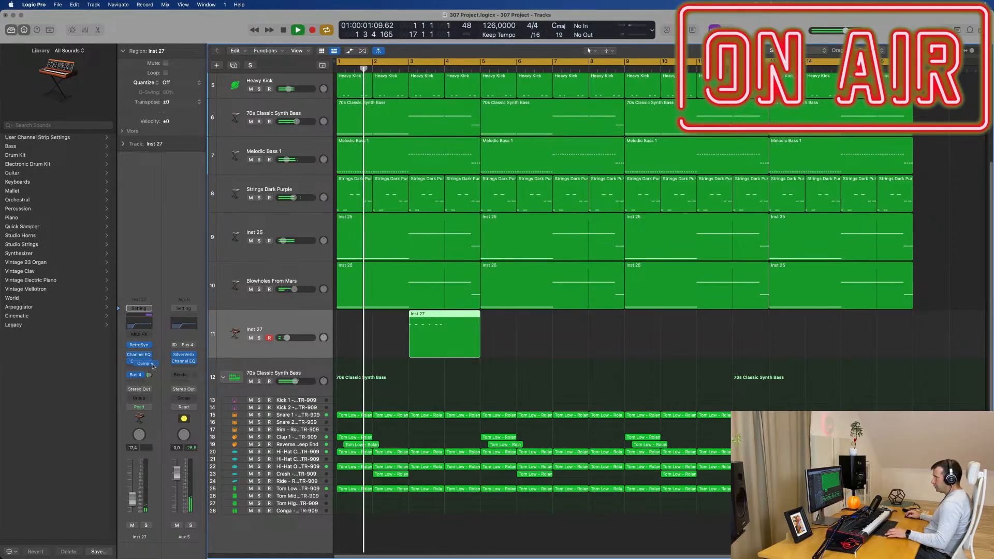
{"action": "left_click_drag", "start_coordinate": [184, 367], "coordinate": [185, 368]}
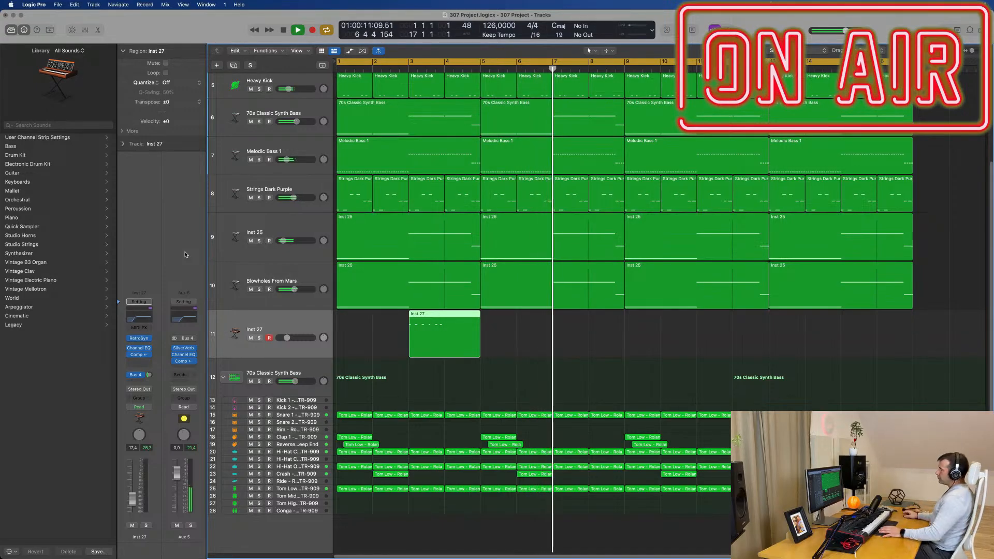
- Copy the Inst 27 region to bars 7, 11 and 15, and mute the Strings Dark Purple track
{"action": "key", "text": "Return"}
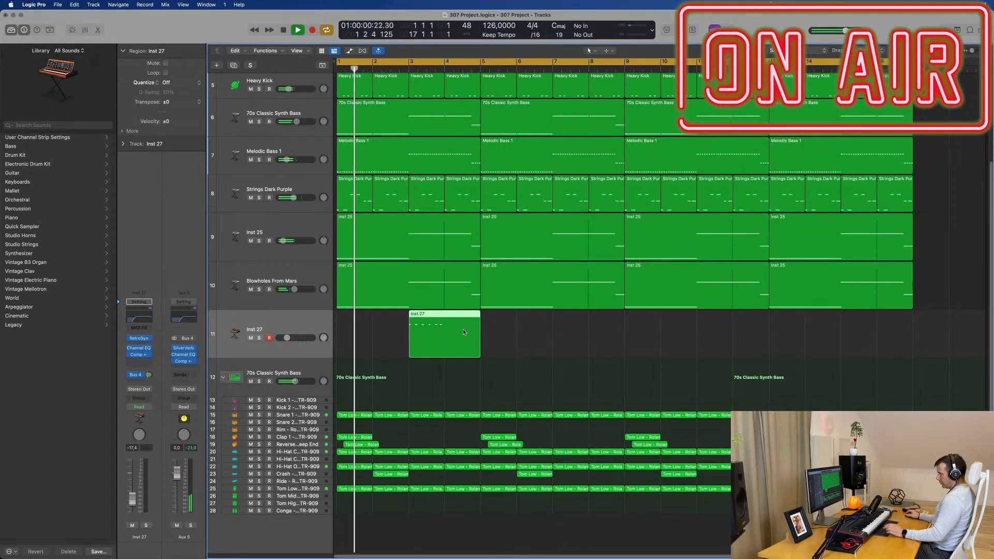
{"action": "left_click_drag", "start_coordinate": [445, 317], "coordinate": [877, 320]}
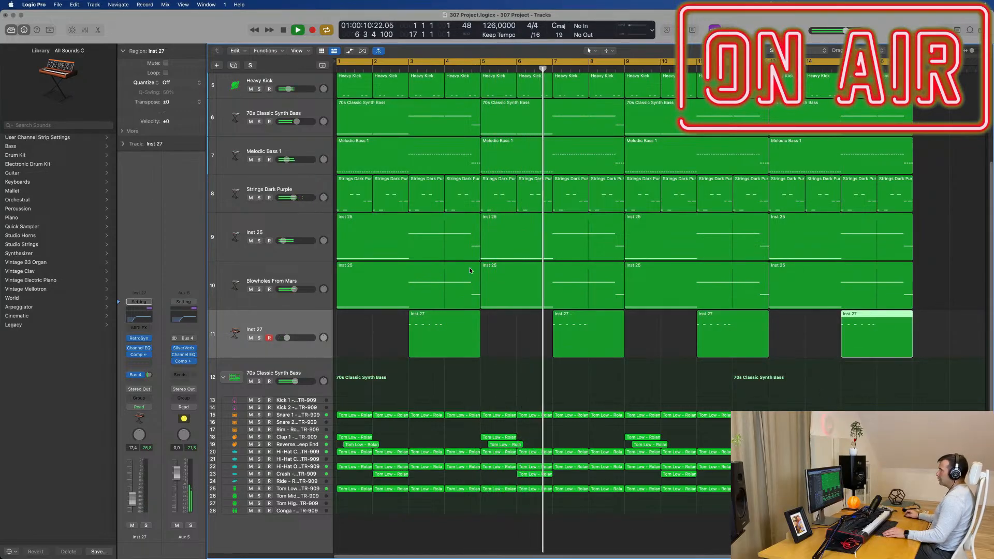
{"action": "left_click", "coordinate": [250, 198]}
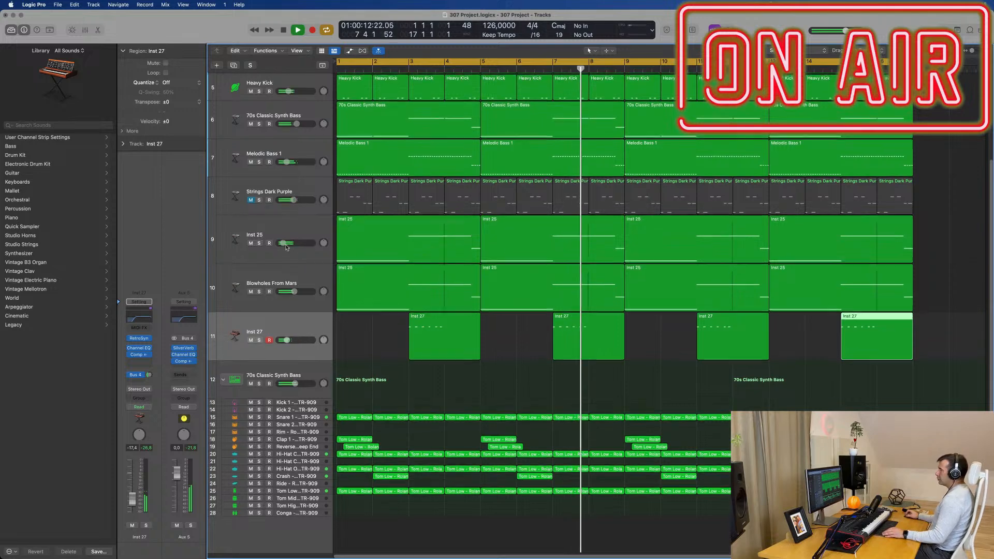
{"action": "scroll", "coordinate": [369, 289], "scroll_direction": "up", "scroll_amount": 1}
{"action": "key", "text": "super+Up"}
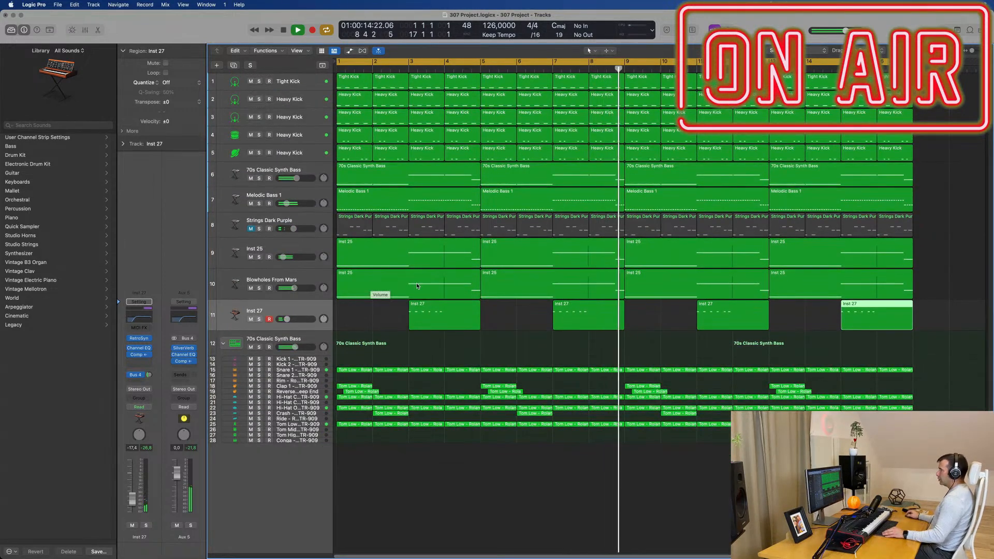
{"action": "left_click", "coordinate": [389, 319]}
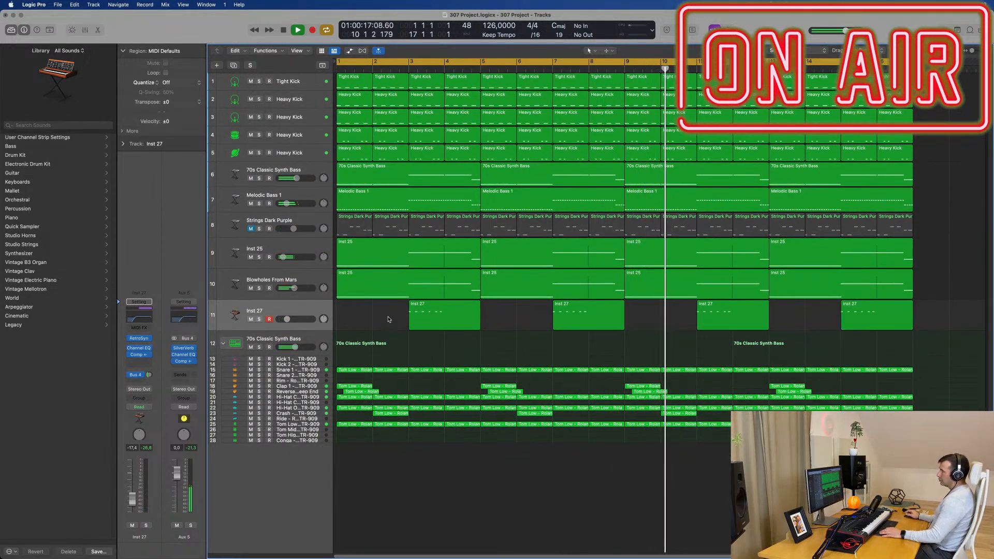
- Lower the volume of the Crash track in the drum kit to about -17.0 dB while the loop plays
{"action": "left_click", "coordinate": [299, 412]}
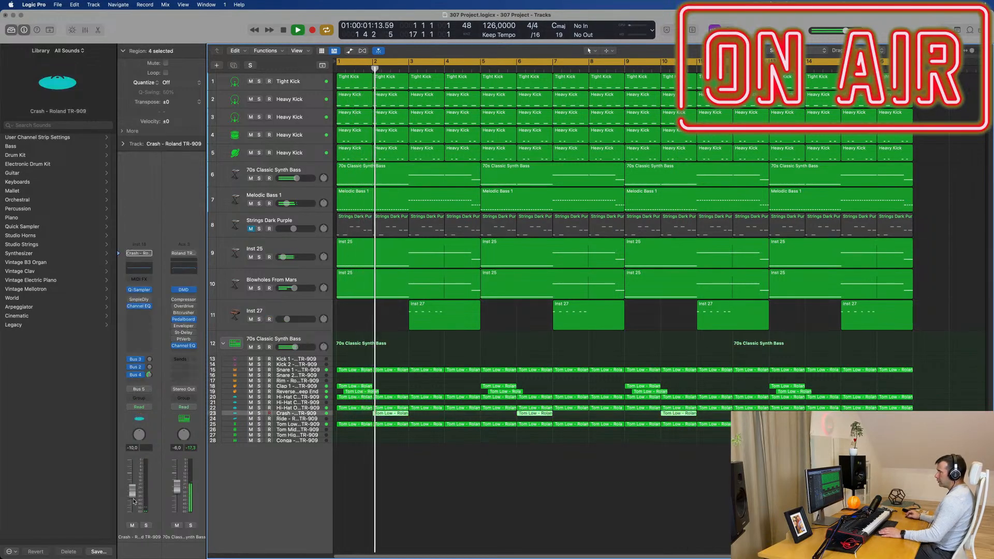
{"action": "key", "text": "Return"}
{"action": "left_click_drag", "start_coordinate": [132, 492], "coordinate": [134, 501]}
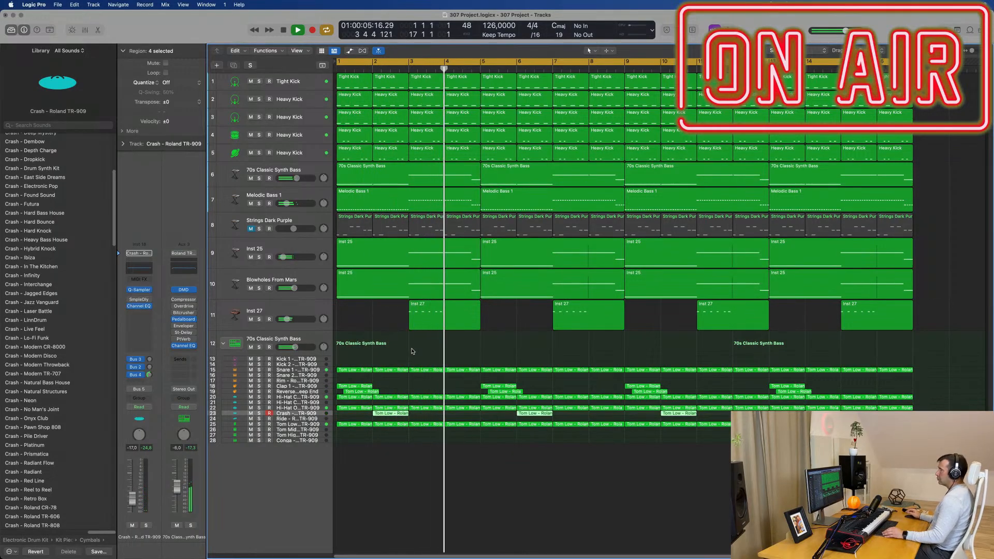
{"action": "left_click", "coordinate": [505, 317]}
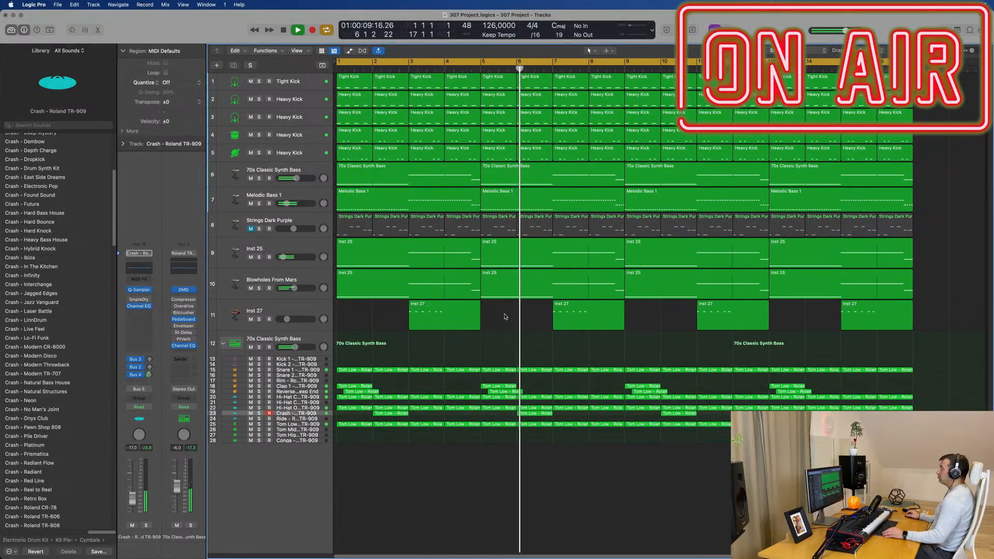
- Delete the Crash regions at bars 6 and 14, keeping the ones at bars 2 and 10
{"action": "key", "text": "Return"}
{"action": "left_click", "coordinate": [533, 413]}
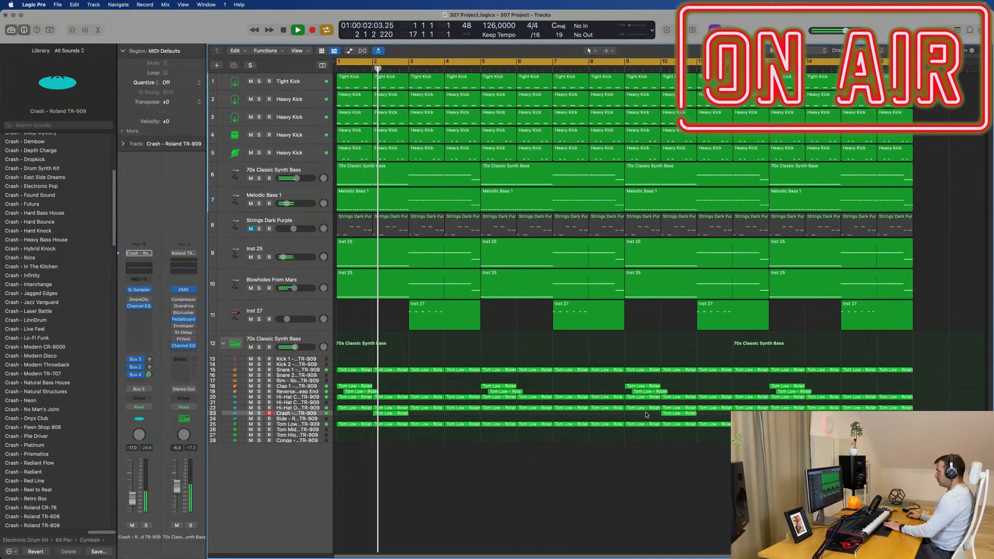
{"action": "key", "text": "Delete"}
{"action": "left_click", "coordinate": [595, 517]}
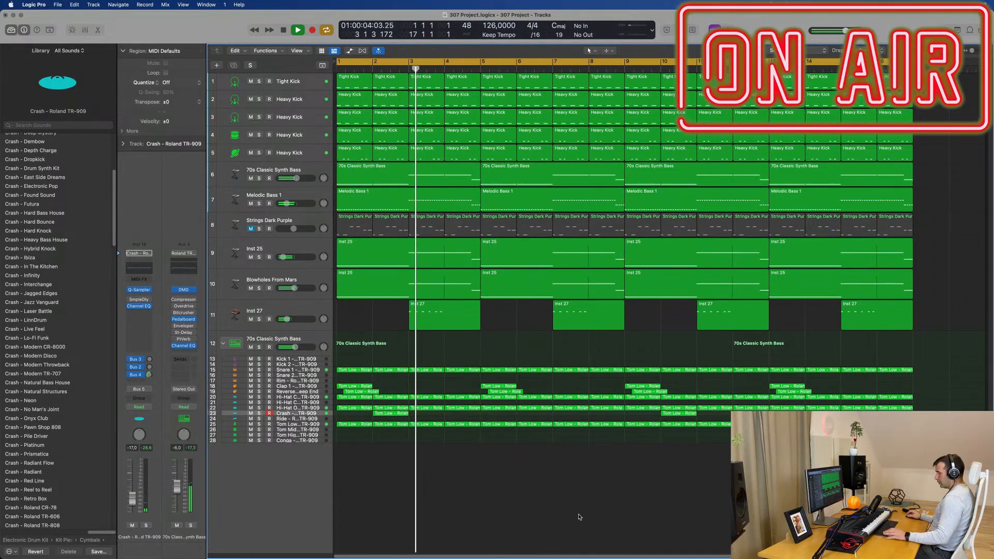
- Name and color all regions in the project by their tracks
{"action": "key", "text": "super+a"}
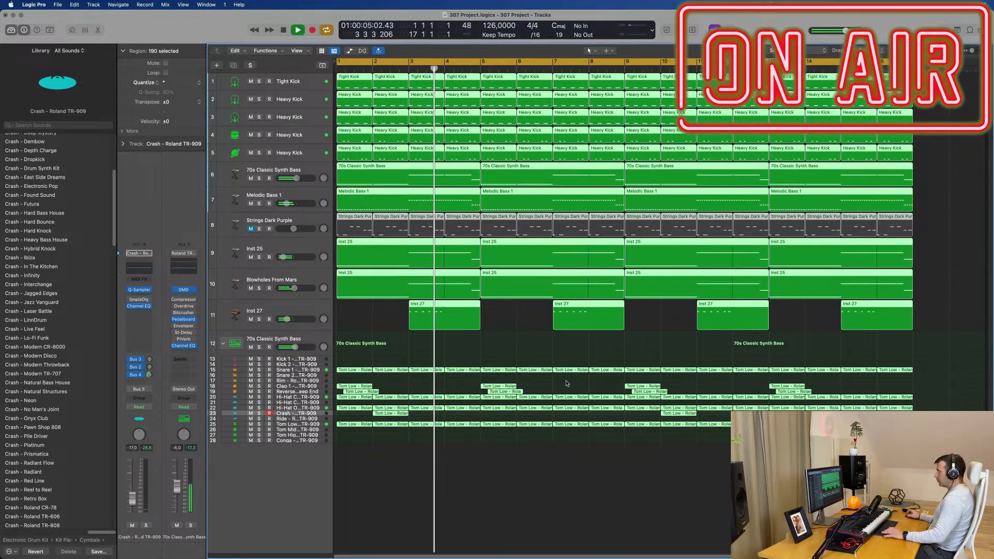
{"action": "right_click", "coordinate": [534, 369]}
{"action": "left_click", "coordinate": [541, 367]}
{"action": "right_click", "coordinate": [532, 367]}
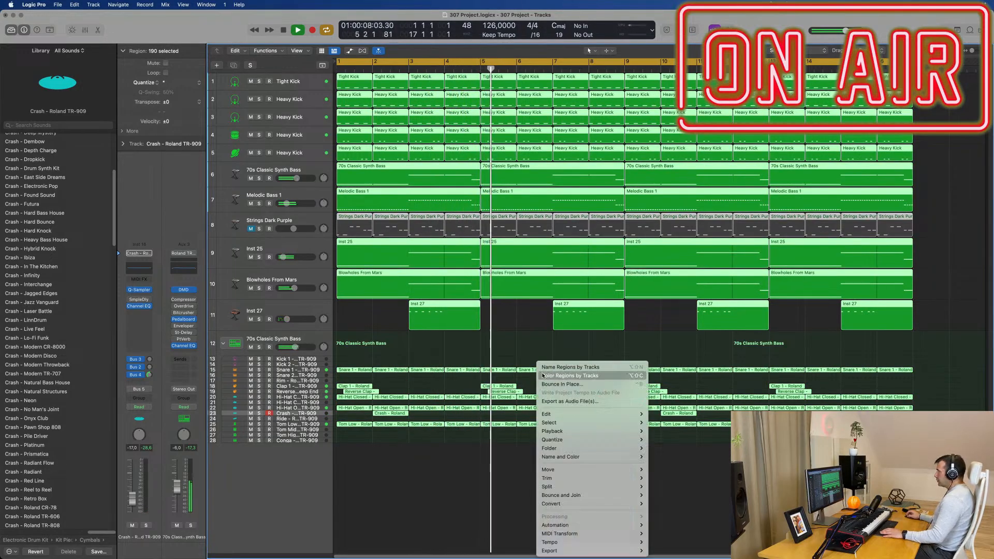
{"action": "left_click", "coordinate": [567, 376]}
{"action": "left_click", "coordinate": [488, 348]}
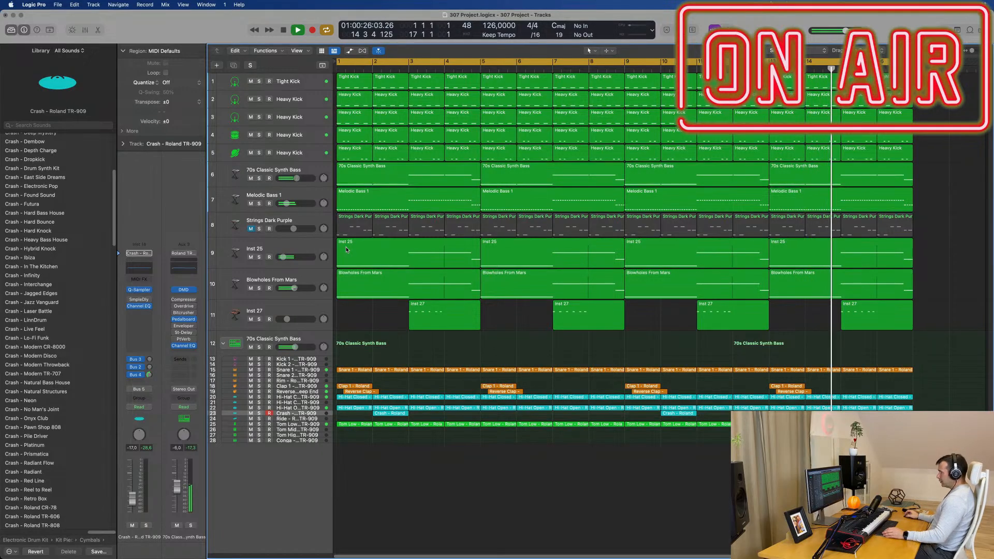
- Repeat all regions once from bar 17 and extend the cycle range to bar 33, then play from the start
{"action": "key", "text": "super+r"}
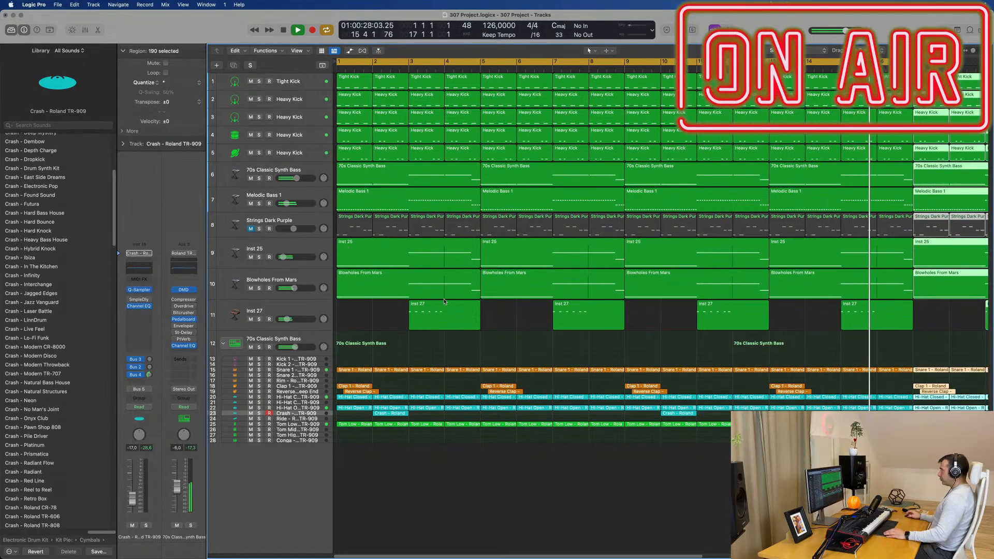
{"action": "scroll", "coordinate": [604, 375], "scroll_direction": "down", "scroll_amount": 5}
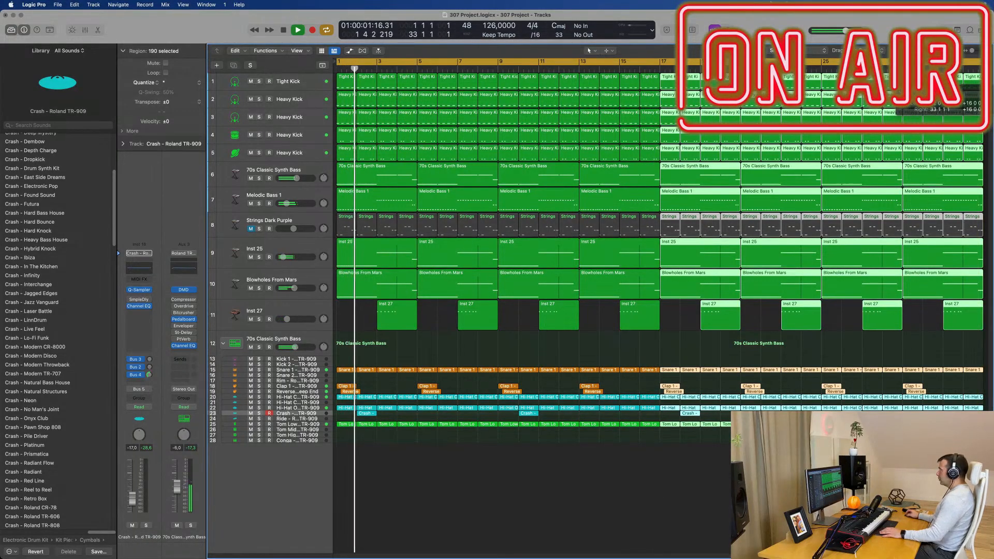
{"action": "key", "text": "space"}
{"action": "key", "text": "space"}
{"action": "key", "text": "space"}
{"action": "key", "text": "space"}
{"action": "key", "text": "space"}
{"action": "key", "text": "space"}
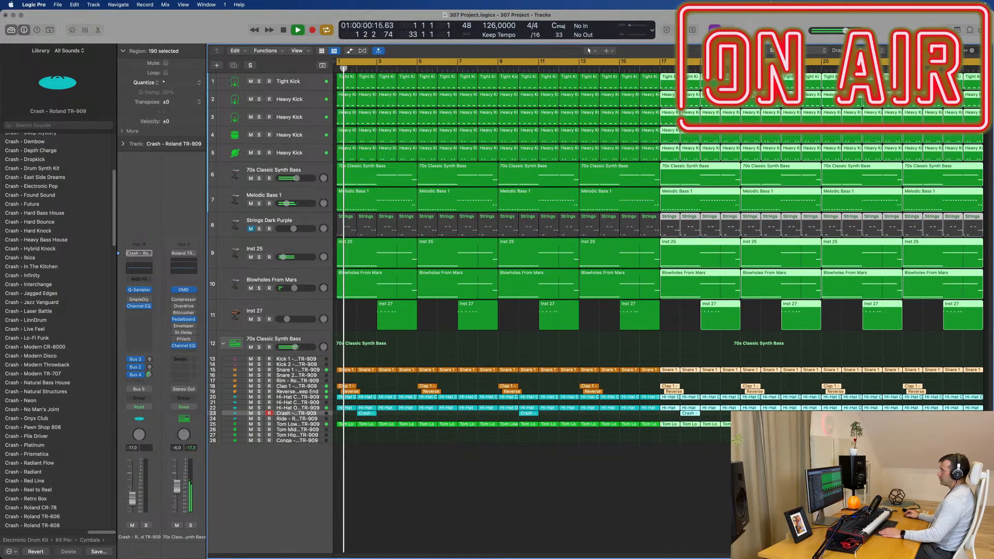
- Delete the Heavy Kick regions in bars 1 to 4 on tracks 2 to 5 and audition the Inst 25 track in solo
{"action": "left_click", "coordinate": [340, 78]}
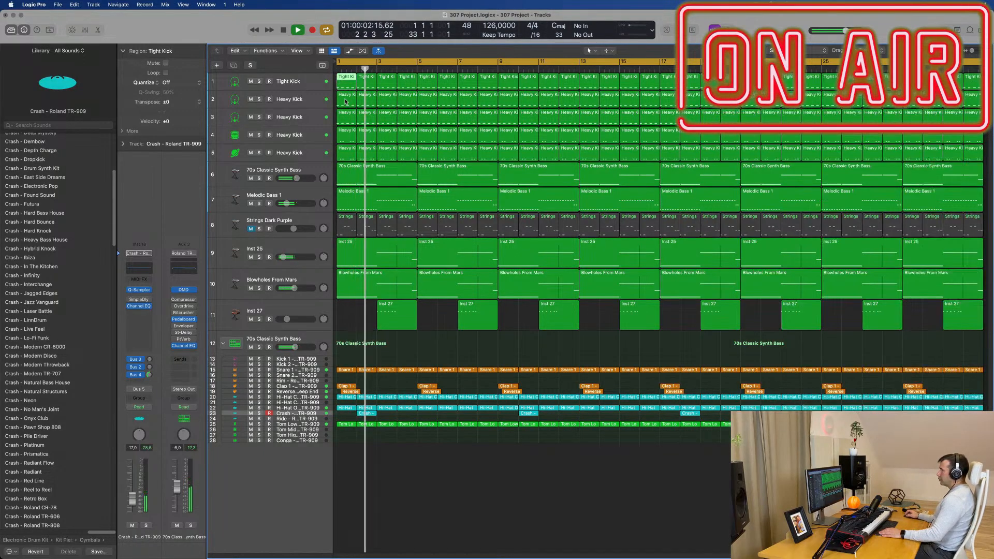
{"action": "left_click_drag", "start_coordinate": [345, 101], "coordinate": [412, 150]}
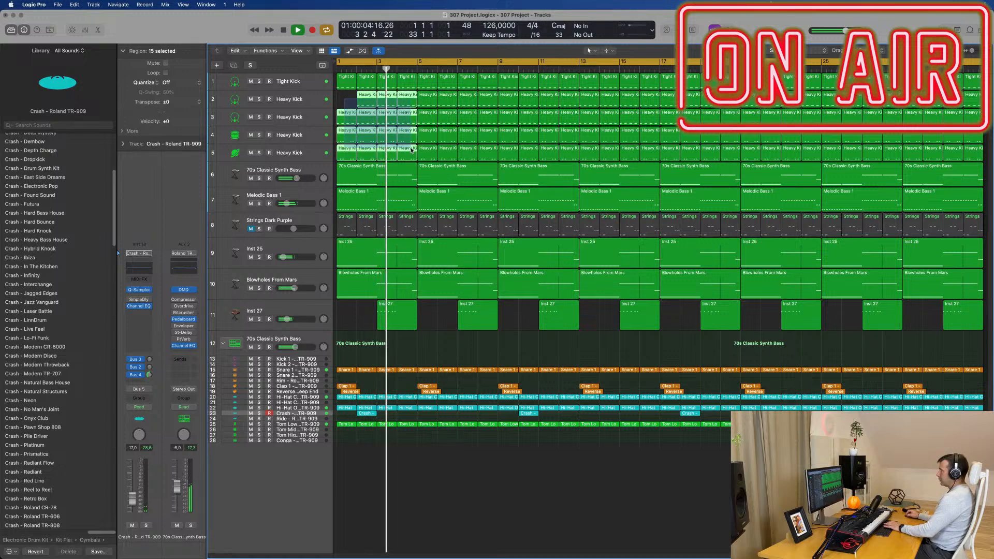
{"action": "key", "text": "Delete"}
{"action": "key", "text": "space"}
{"action": "key", "text": "space"}
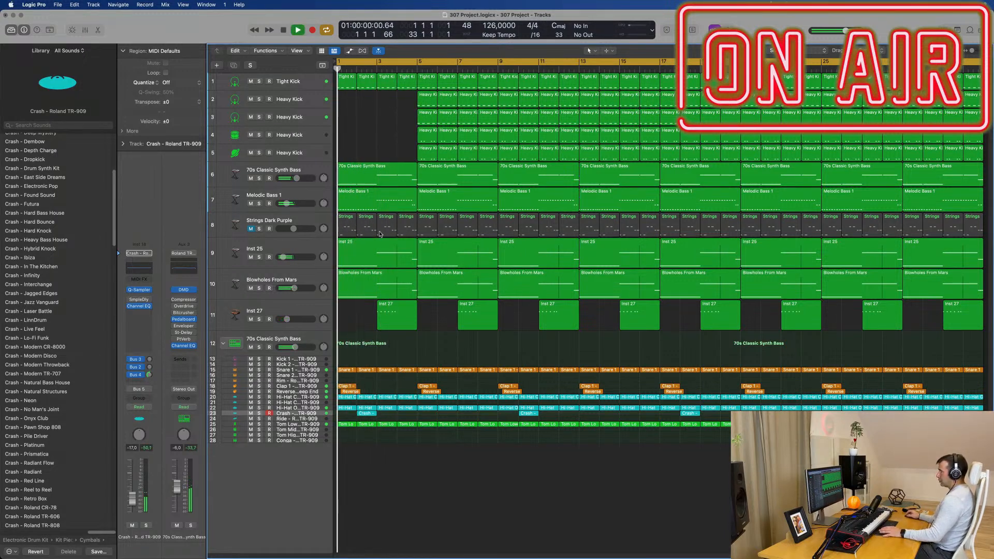
{"action": "left_click", "coordinate": [259, 258]}
{"action": "left_click", "coordinate": [259, 258]}
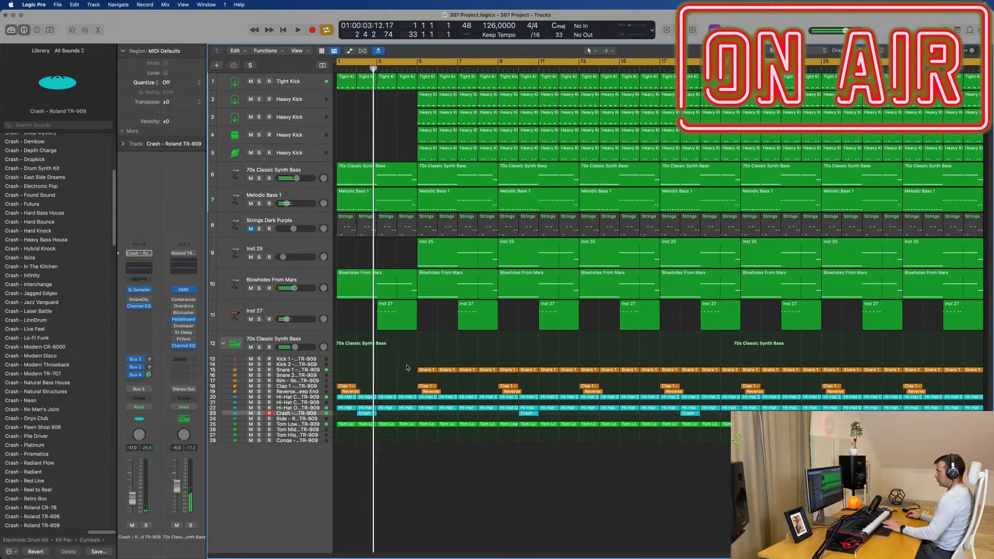
- Delete the Crash region at bar 2 and the bar 4 regions of Tight Kick, Hi-Hat Closed, Hi-Hat Open and Tom Low
{"action": "left_click", "coordinate": [364, 414]}
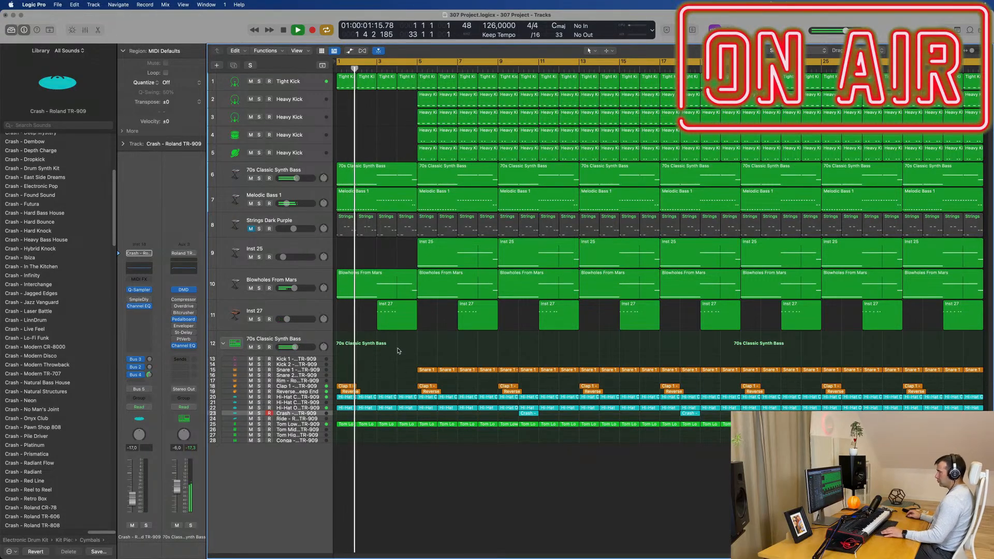
{"action": "scroll", "coordinate": [421, 350], "scroll_direction": "up", "scroll_amount": 1}
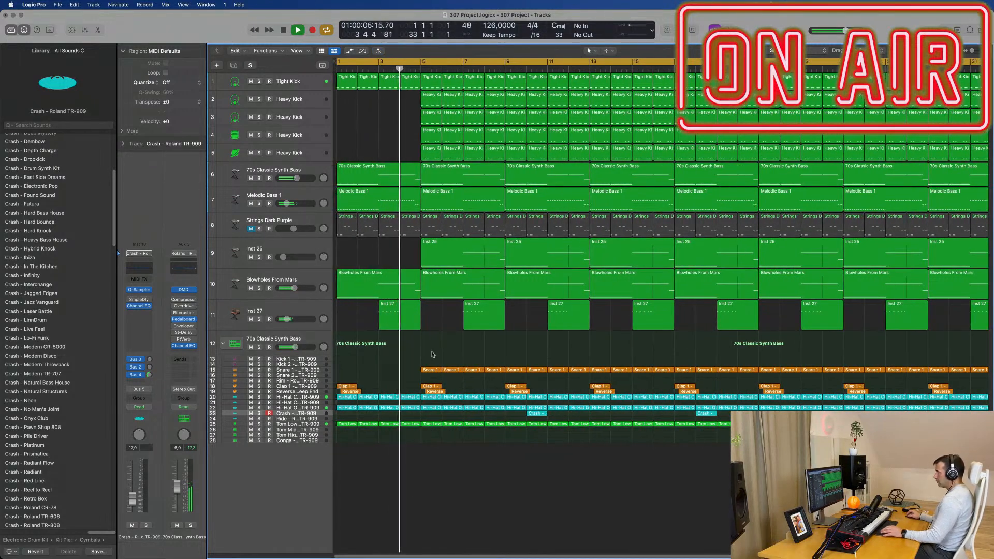
{"action": "scroll", "coordinate": [434, 350], "scroll_direction": "down", "scroll_amount": 1}
{"action": "scroll", "coordinate": [414, 348], "scroll_direction": "up", "scroll_amount": 5}
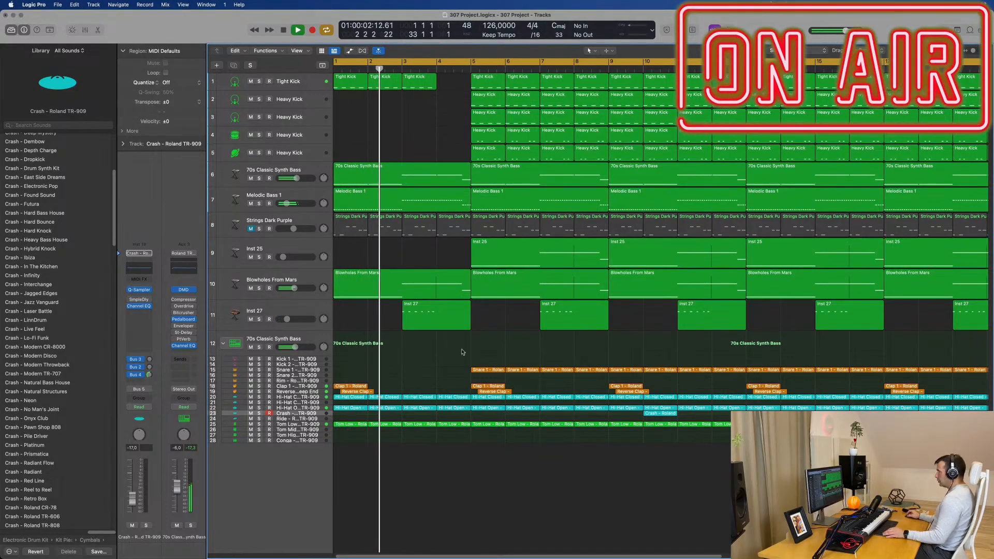
{"action": "scroll", "coordinate": [470, 397], "scroll_direction": "up", "scroll_amount": 3}
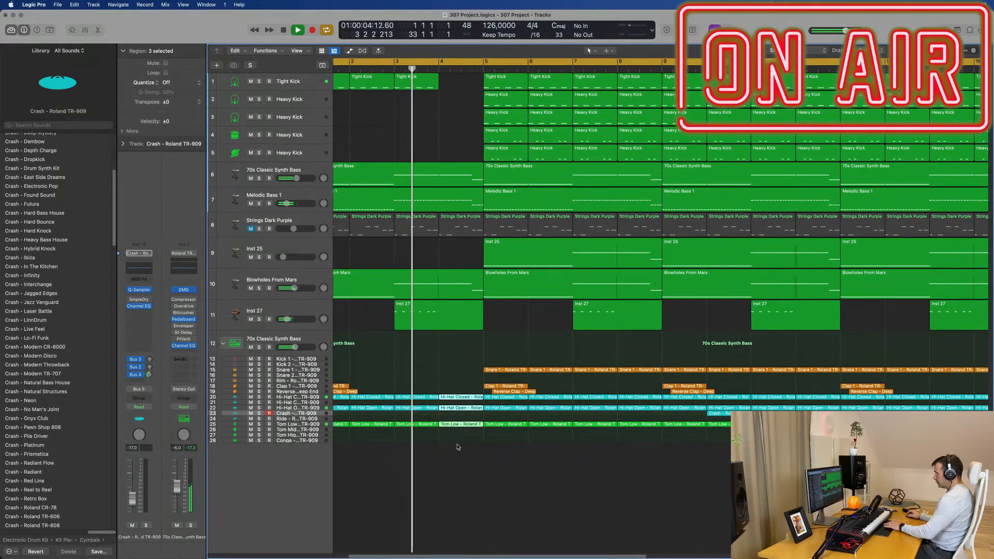
{"action": "scroll", "coordinate": [432, 412], "scroll_direction": "down", "scroll_amount": 2}
{"action": "scroll", "coordinate": [431, 413], "scroll_direction": "down", "scroll_amount": 2}
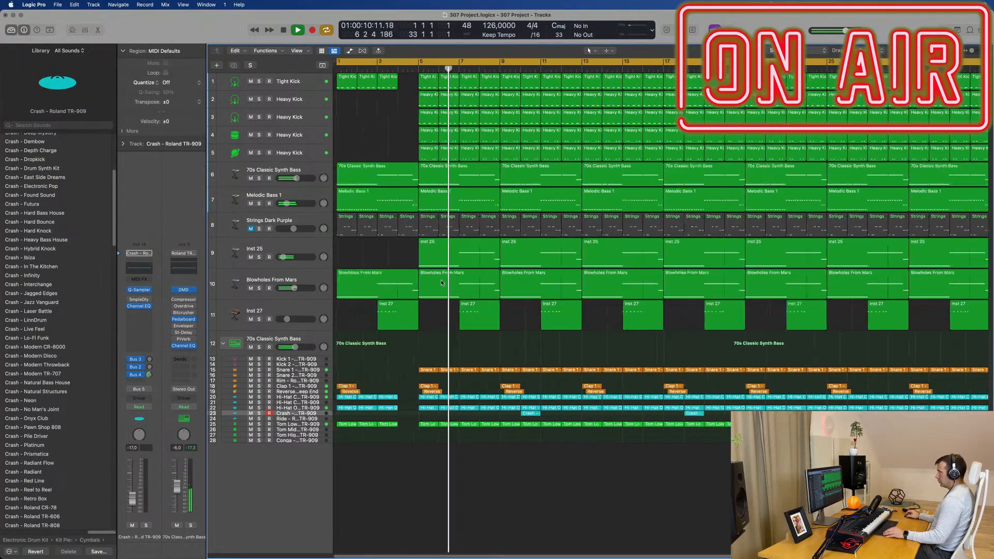
- Delete the Strings Dark Purple regions in bars 1 to 8
{"action": "scroll", "coordinate": [450, 291], "scroll_direction": "up", "scroll_amount": 1}
{"action": "scroll", "coordinate": [450, 291], "scroll_direction": "down", "scroll_amount": 1}
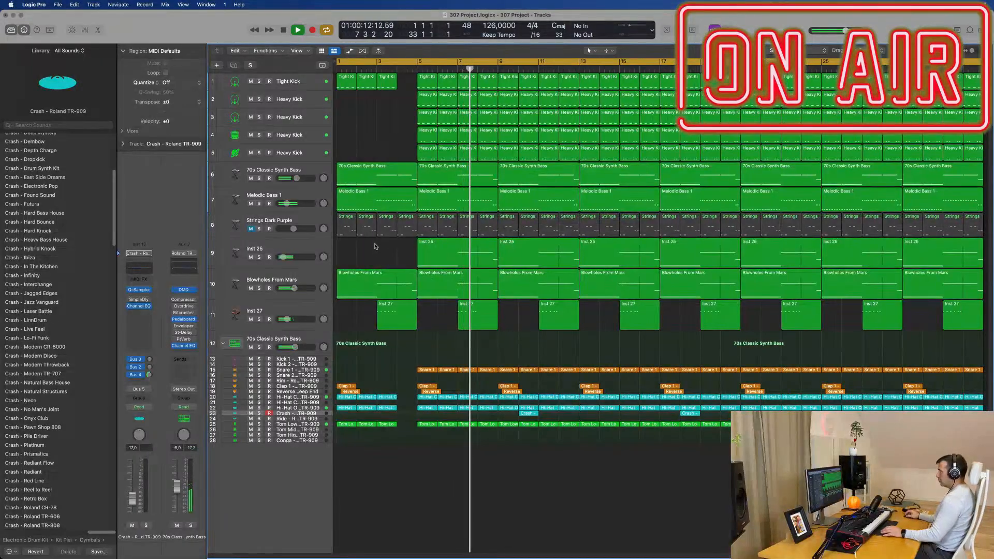
{"action": "left_click", "coordinate": [350, 227]}
{"action": "key", "text": "Delete"}
{"action": "left_click_drag", "start_coordinate": [351, 227], "coordinate": [484, 232]}
{"action": "key", "text": "Delete"}
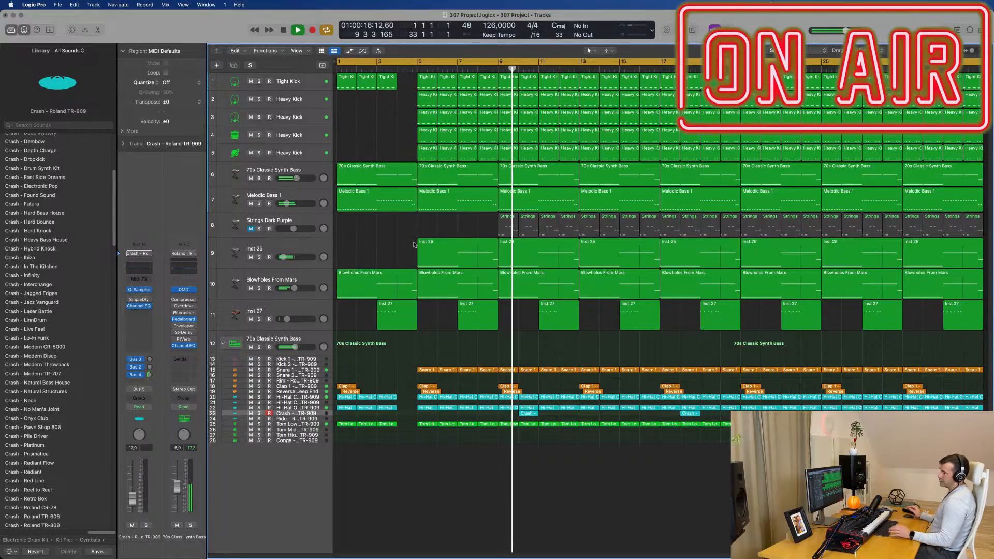